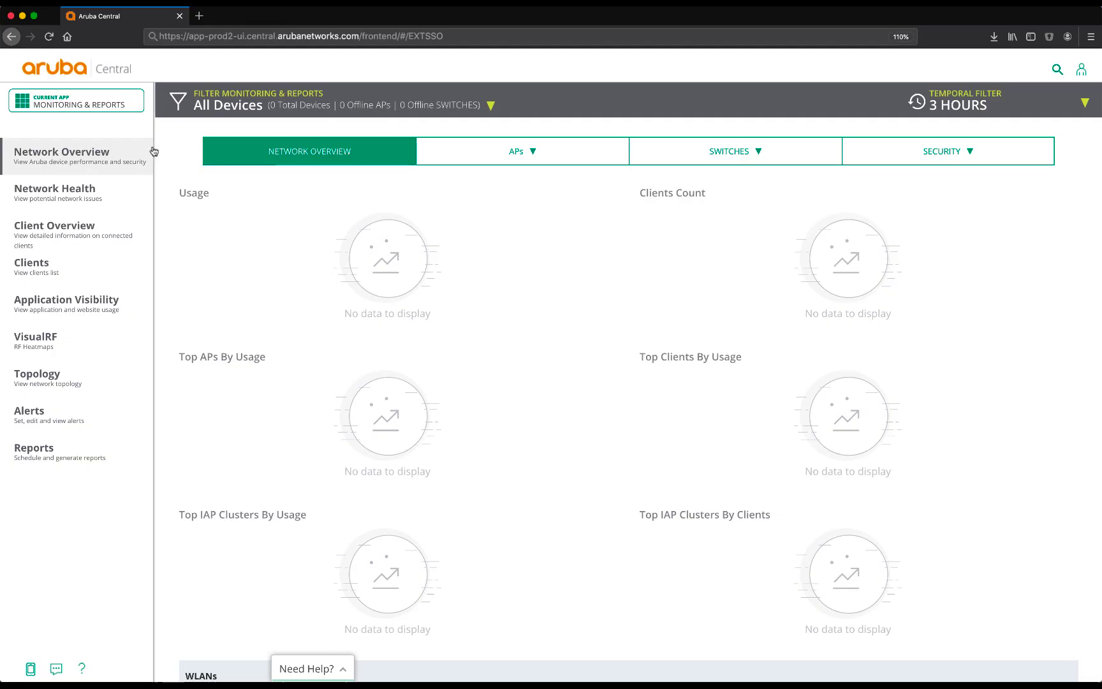
# Switch to the Global Settings app, then open the Aruba Central documentation home in a new tab.
pyautogui.click(118, 104)
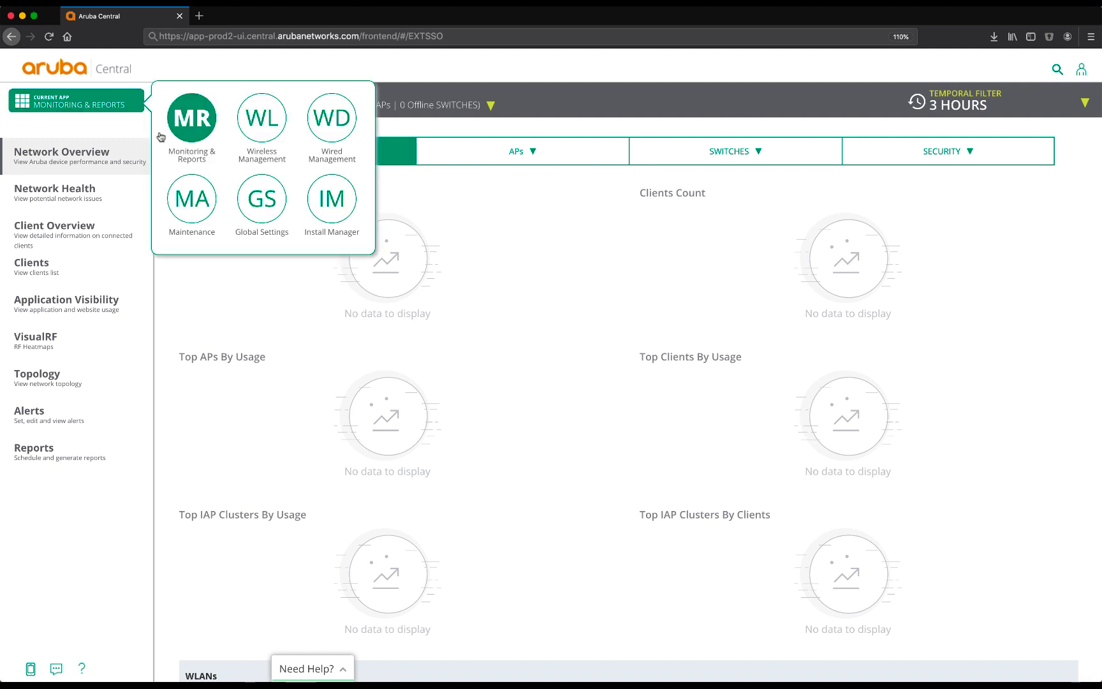
pyautogui.click(268, 217)
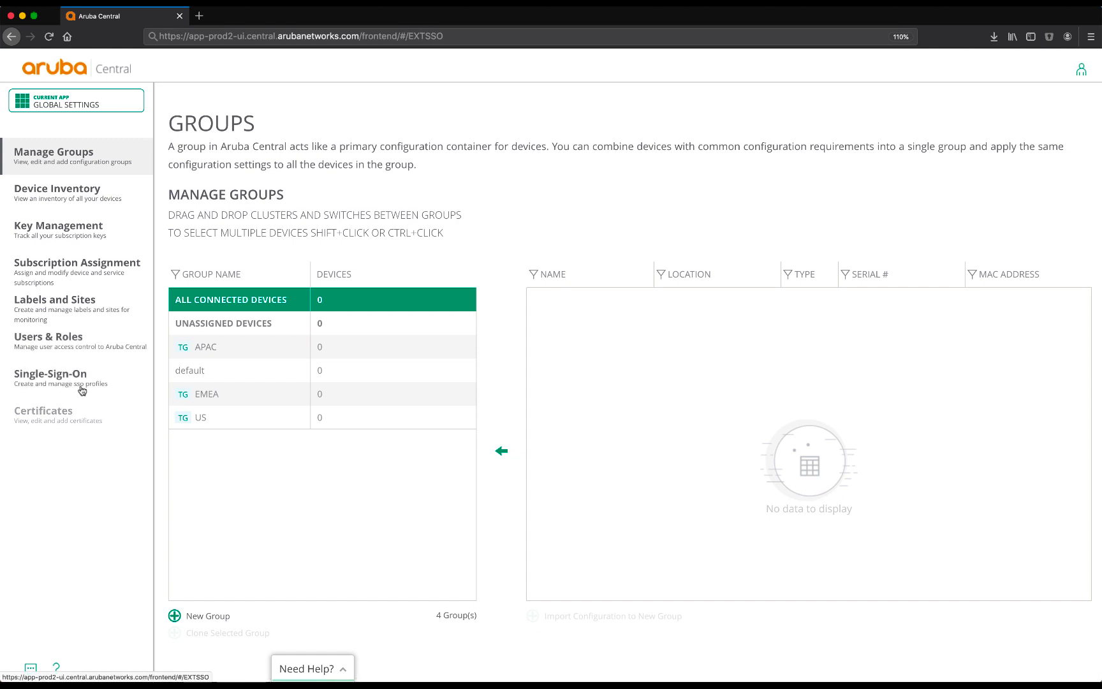
pyautogui.click(29, 664)
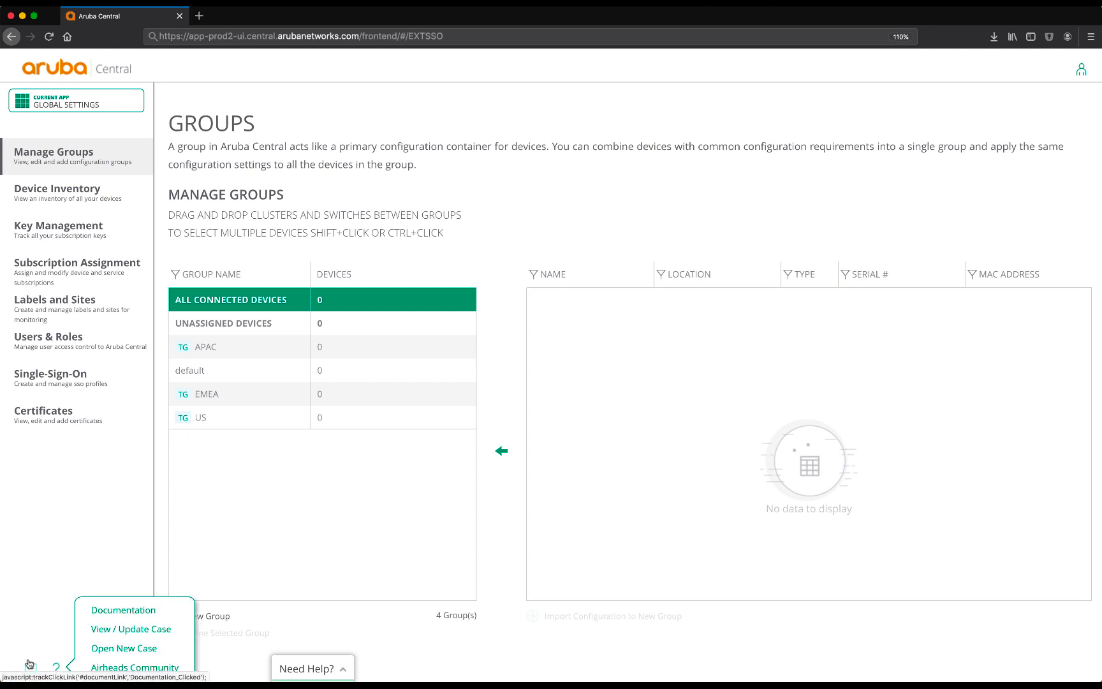
pyautogui.click(99, 611)
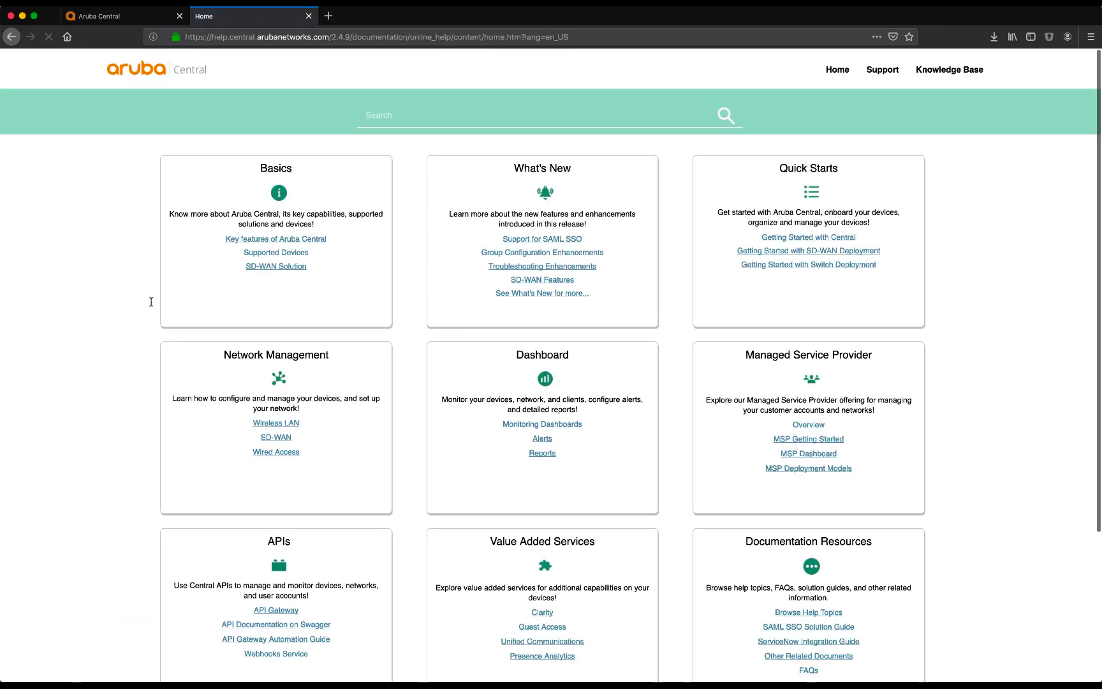
# Search the help for 'SSO', read the 'Configuring SAML SSO for Aruba Central' guide, and return to Aruba Central.
pyautogui.click(402, 115)
pyautogui.write('ssO')
pyautogui.press('Return')
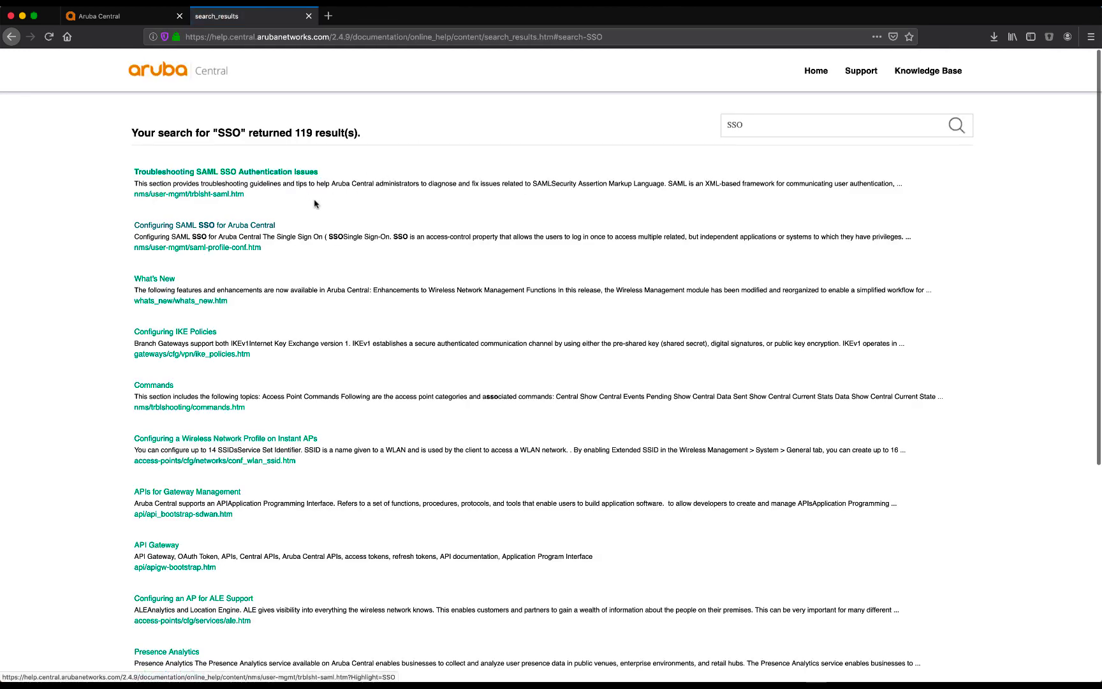
pyautogui.click(271, 225)
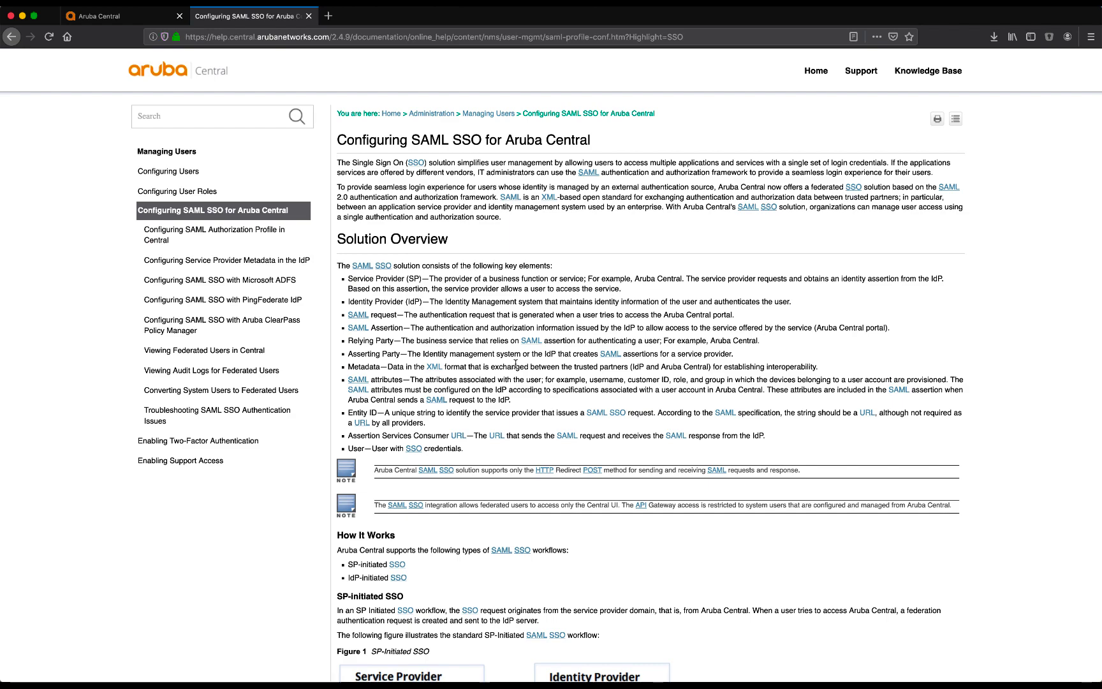
pyautogui.scroll(-10, 516, 364)
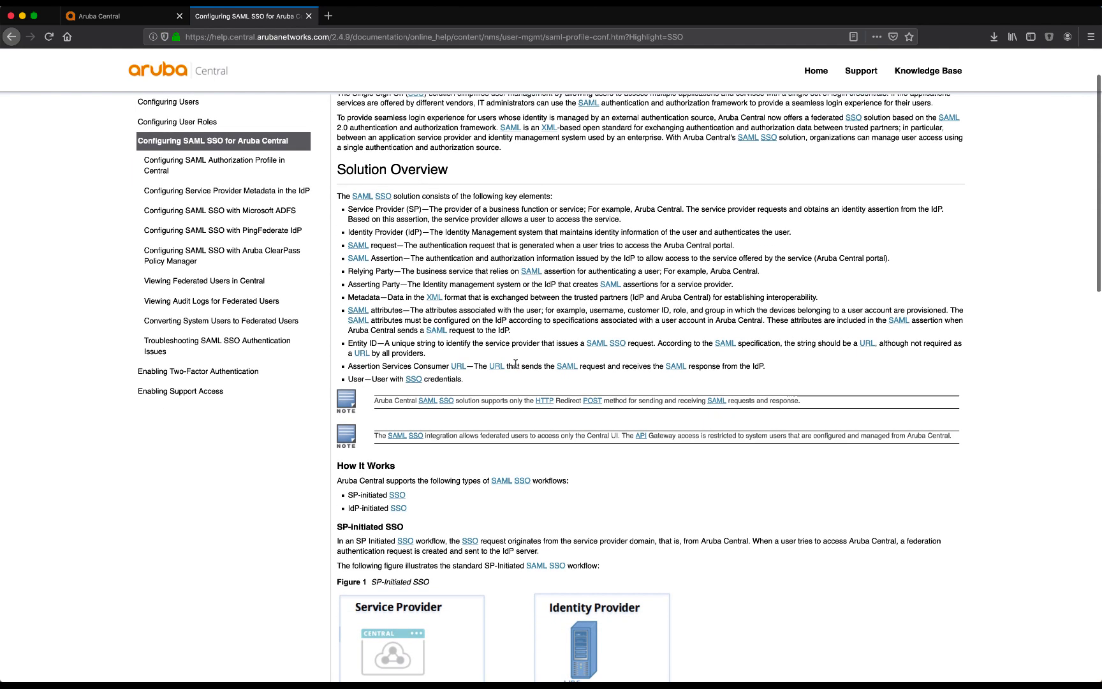
pyautogui.scroll(-15, 516, 364)
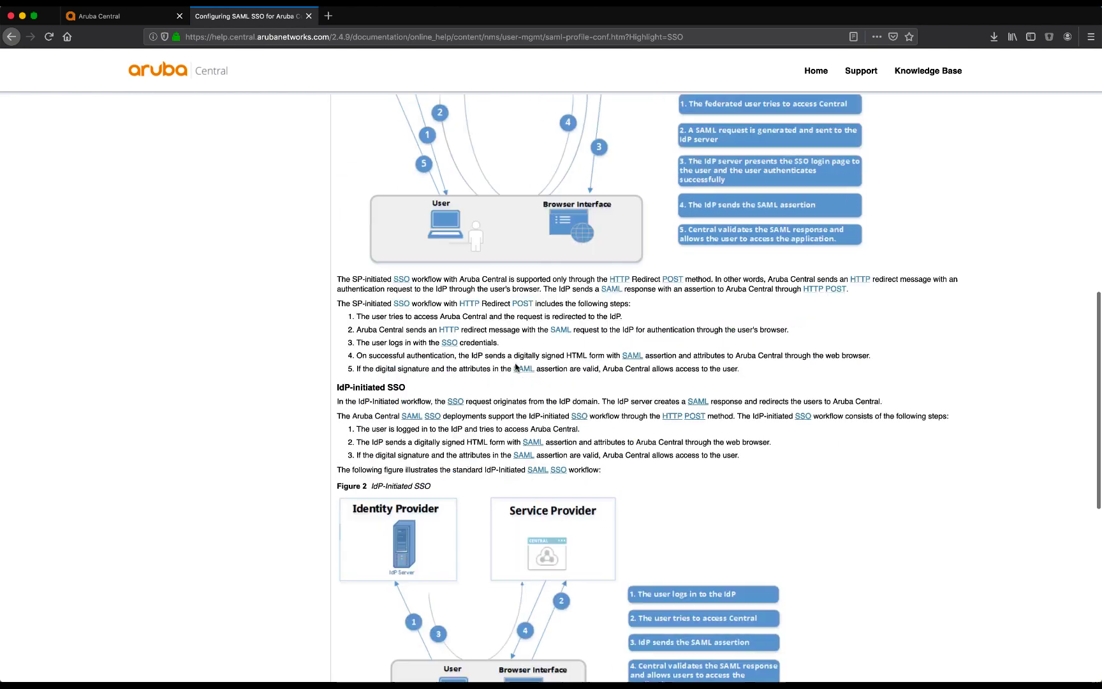
pyautogui.scroll(20, 515, 363)
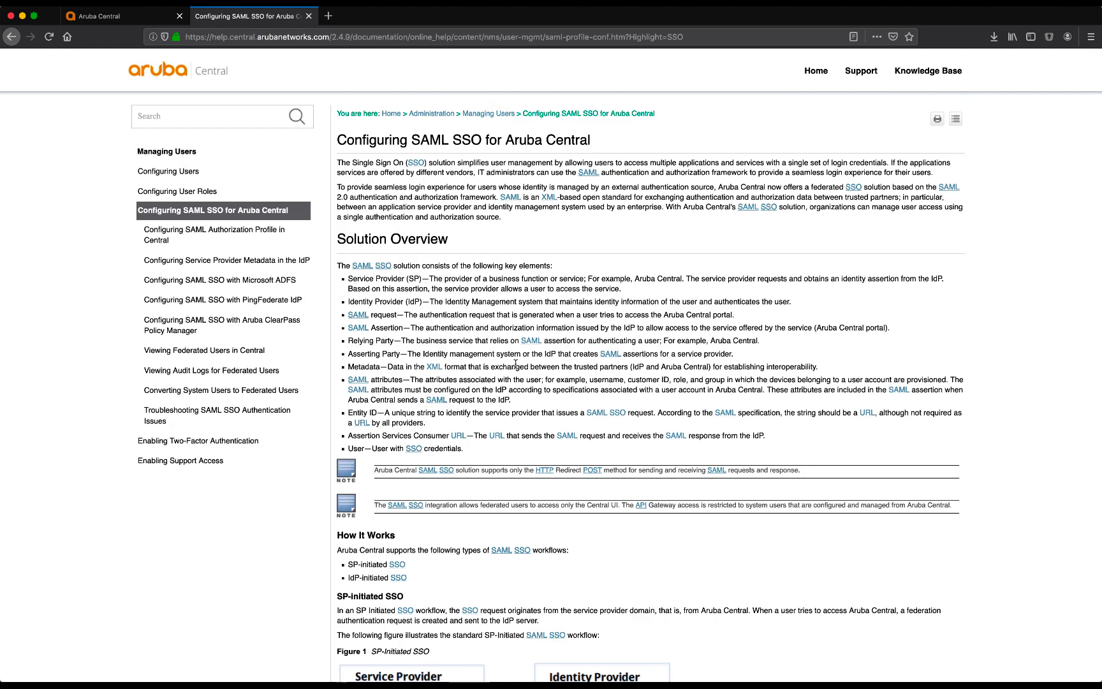
pyautogui.hotkey('ctrl', 'shift', 'Tab')
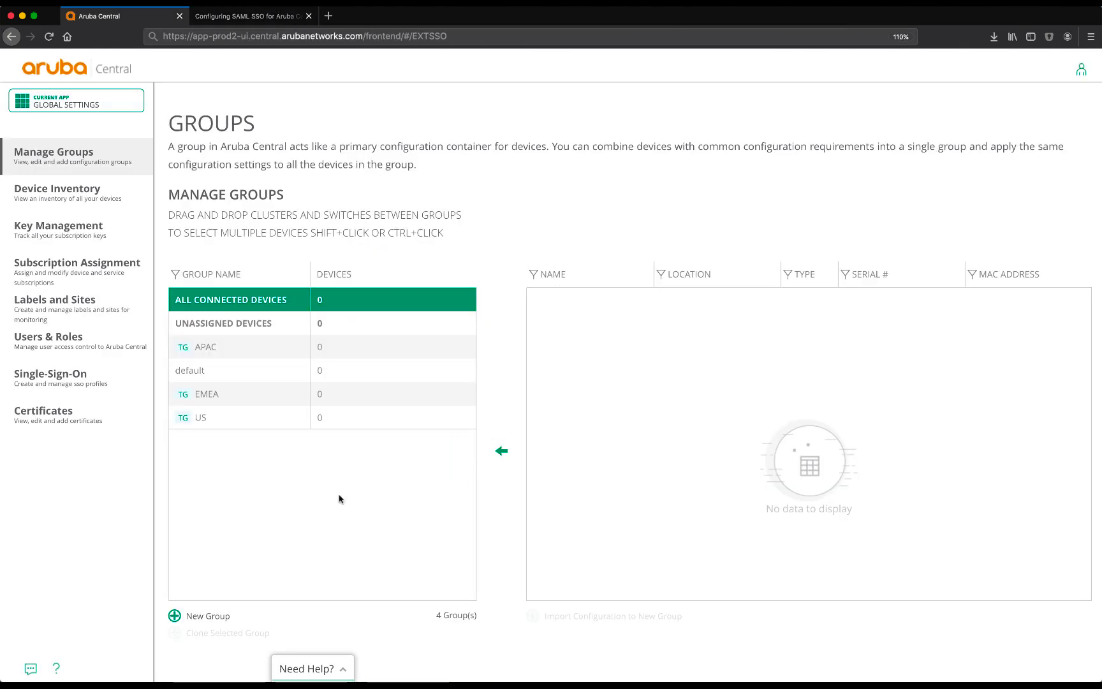
# Start a new SAML profile for domain sdbranch.nl, then bring the Azure portal window forward.
pyautogui.click(92, 386)
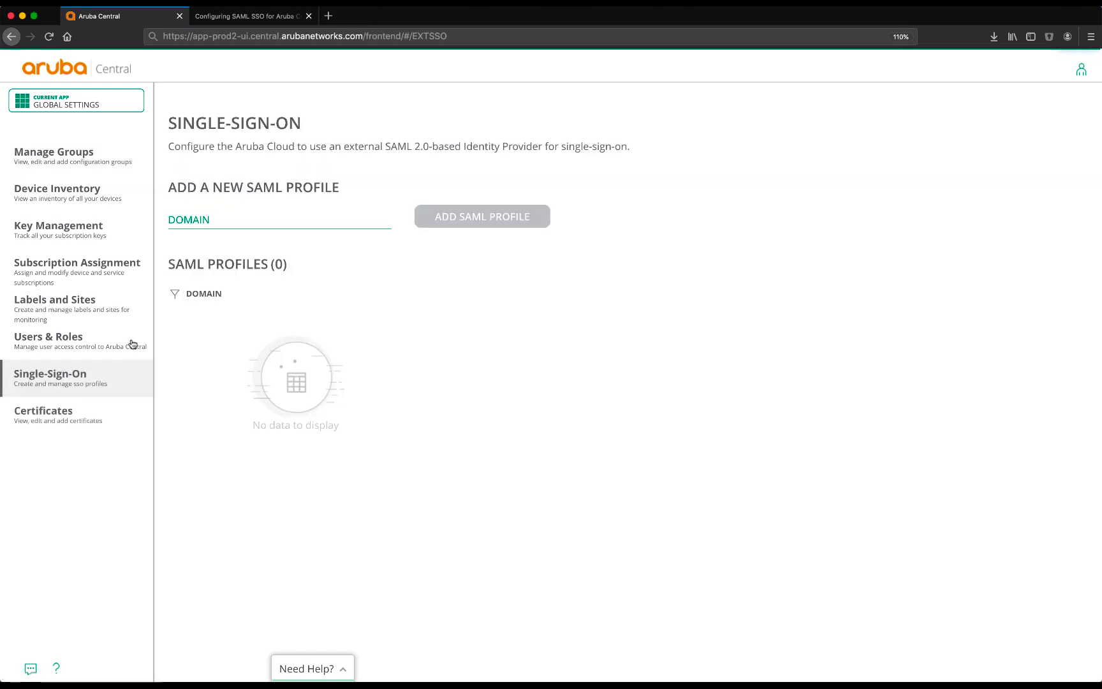
pyautogui.click(238, 211)
pyautogui.write('s')
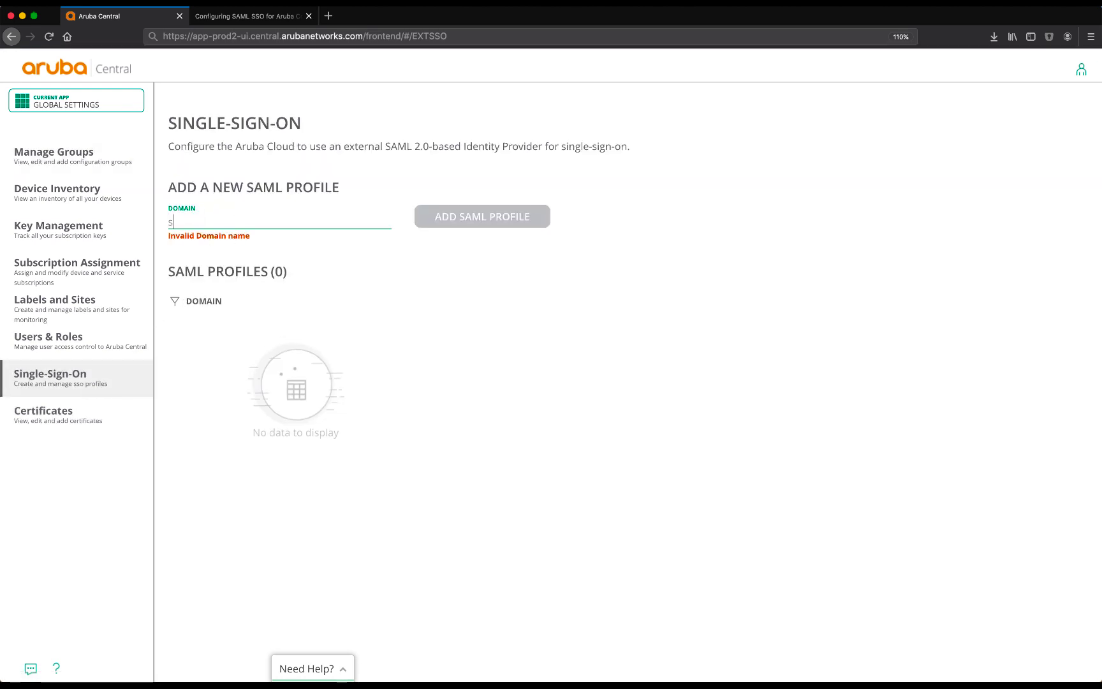
pyautogui.write('dbranch.nl')
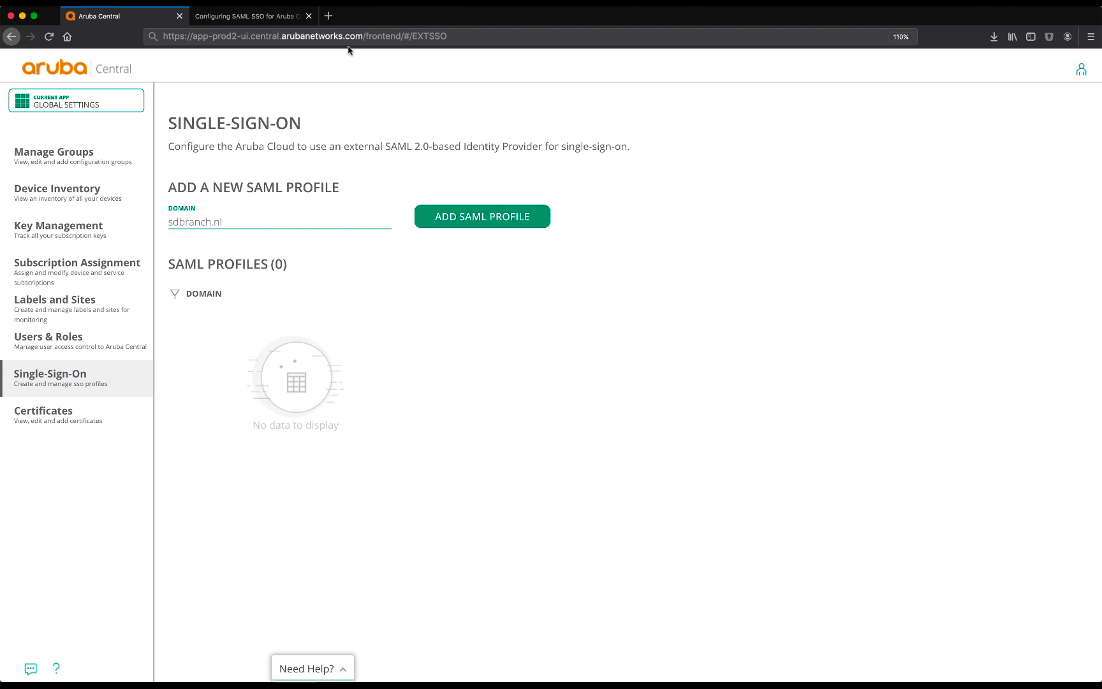
pyautogui.click(471, 211)
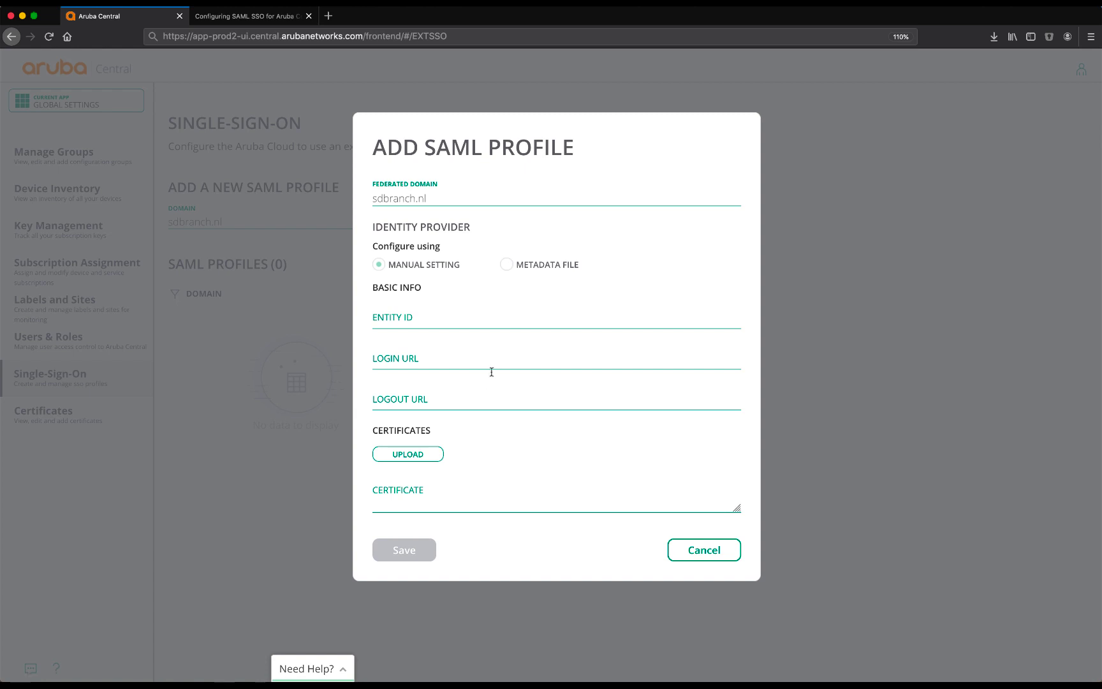
pyautogui.doubleClick(725, 20)
pyautogui.click(234, 147)
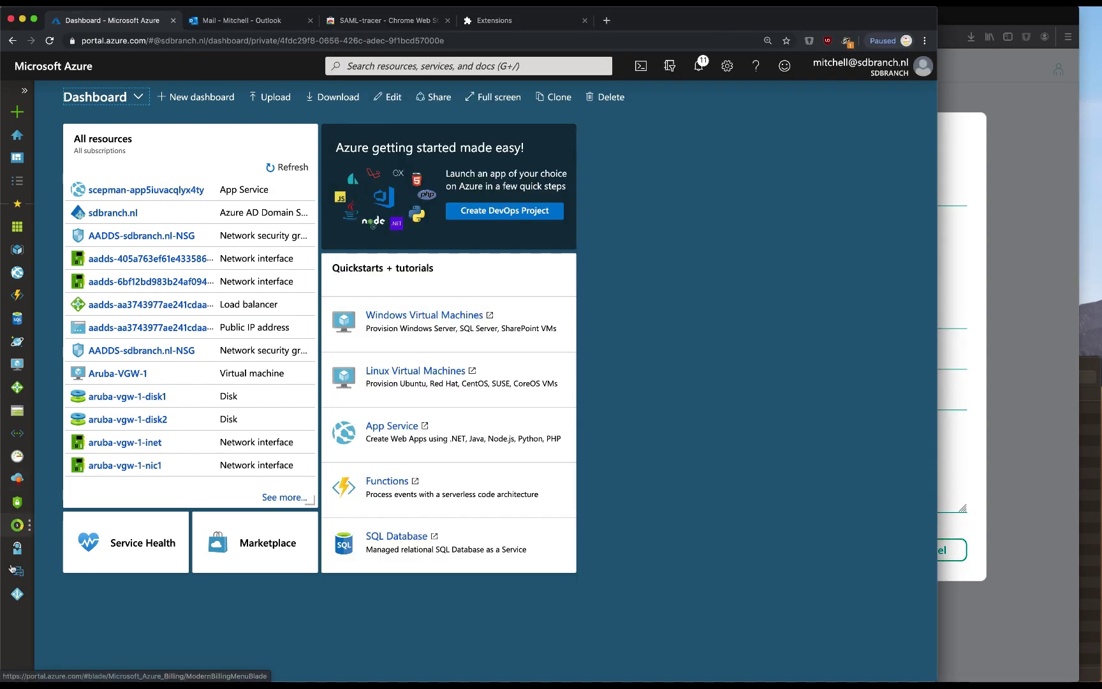
# Add a non-gallery enterprise application named 'Aruba Central' in the SDBranch Azure AD directory.
pyautogui.click(18, 595)
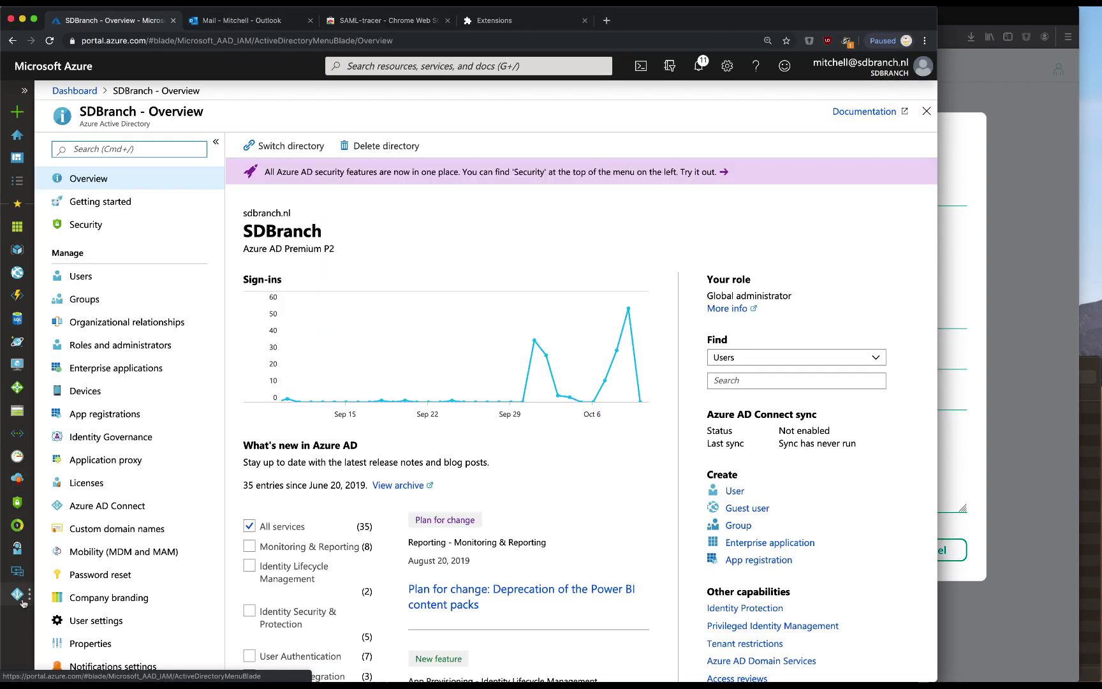
pyautogui.click(99, 376)
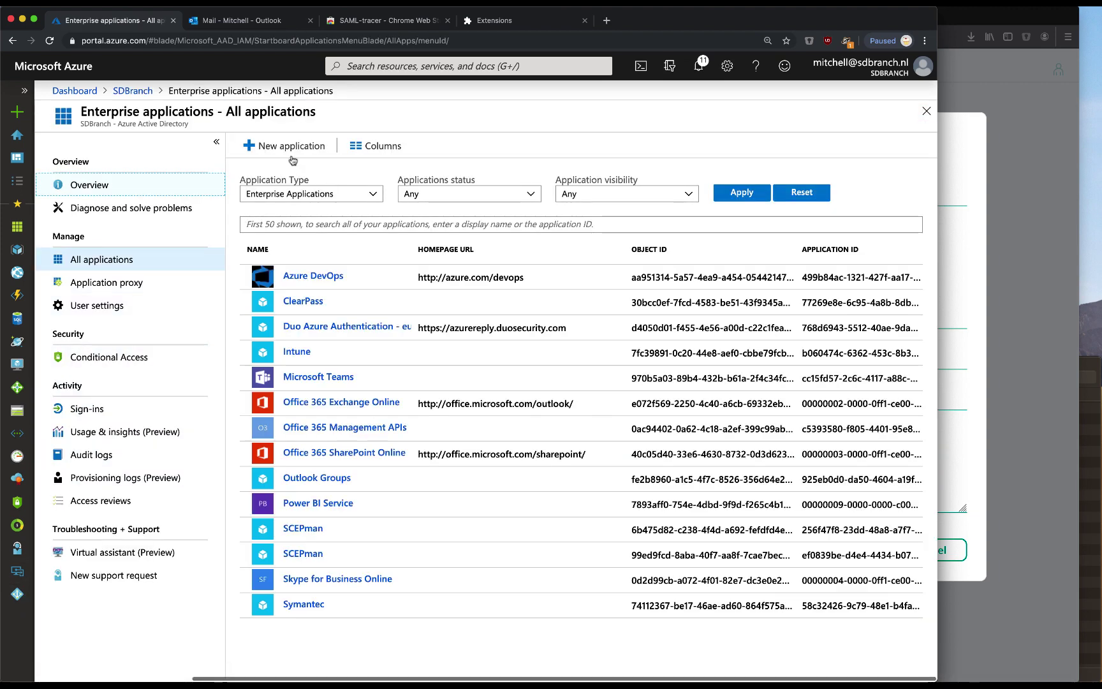
pyautogui.click(286, 146)
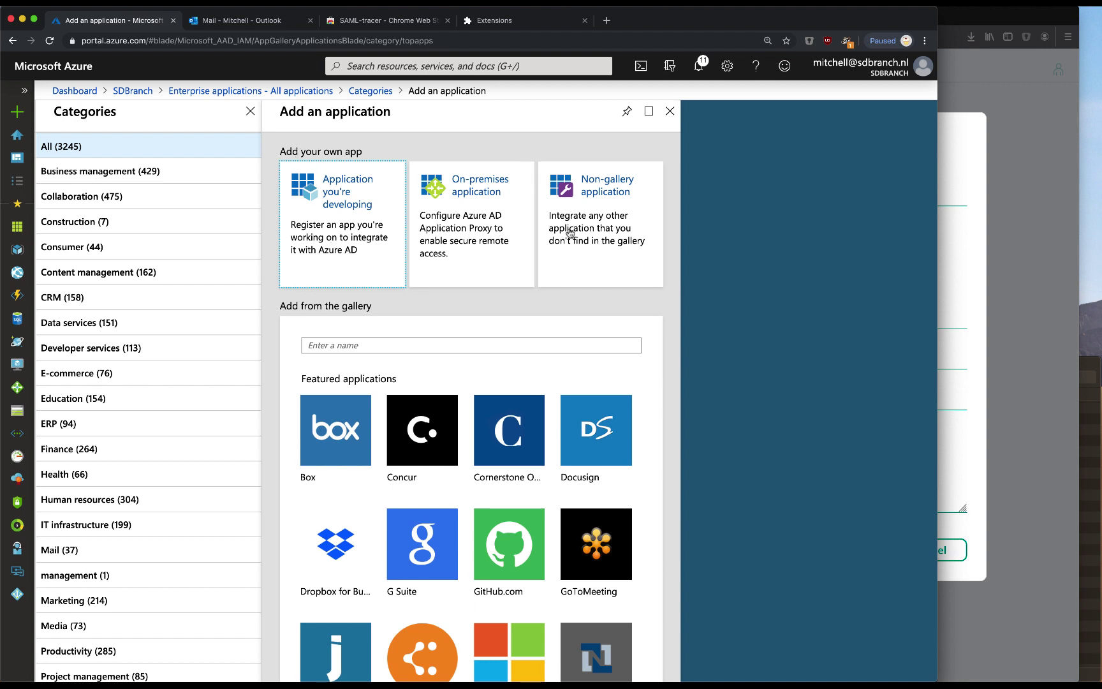
pyautogui.click(594, 235)
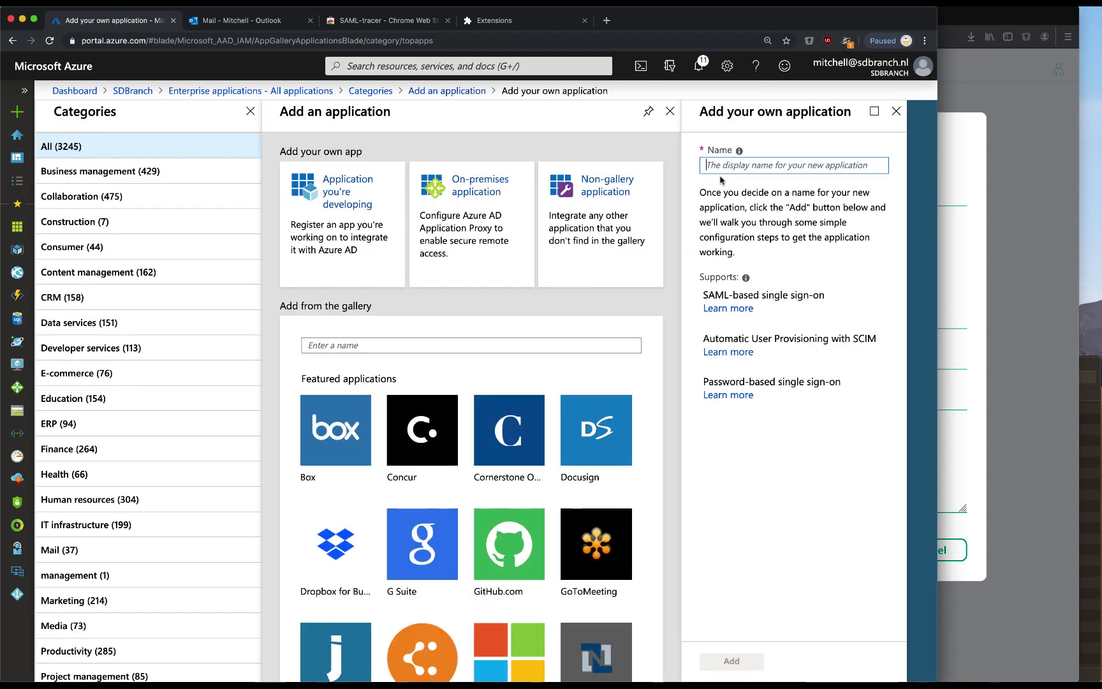
pyautogui.write('Aruba Central')
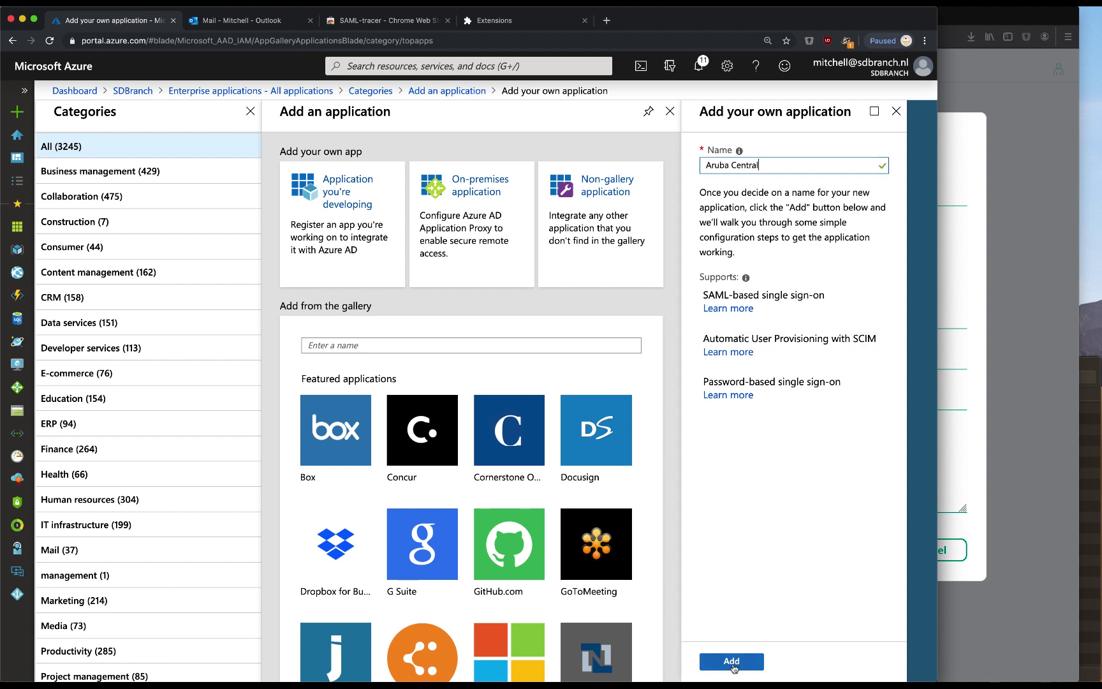
pyautogui.click(733, 663)
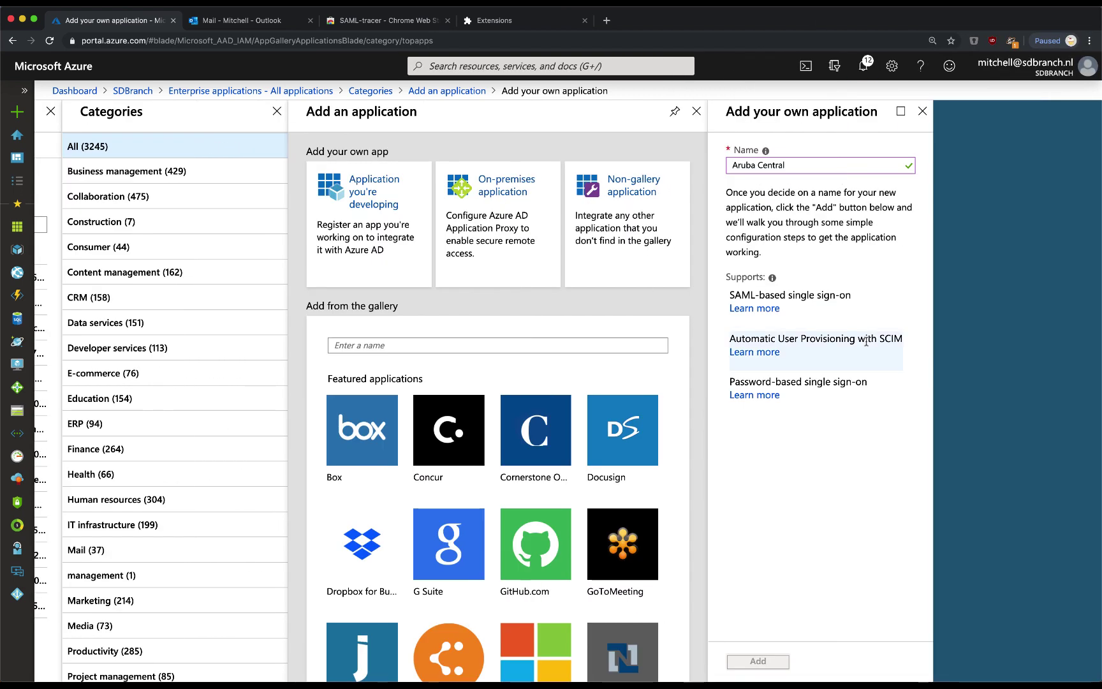
pyautogui.click(872, 74)
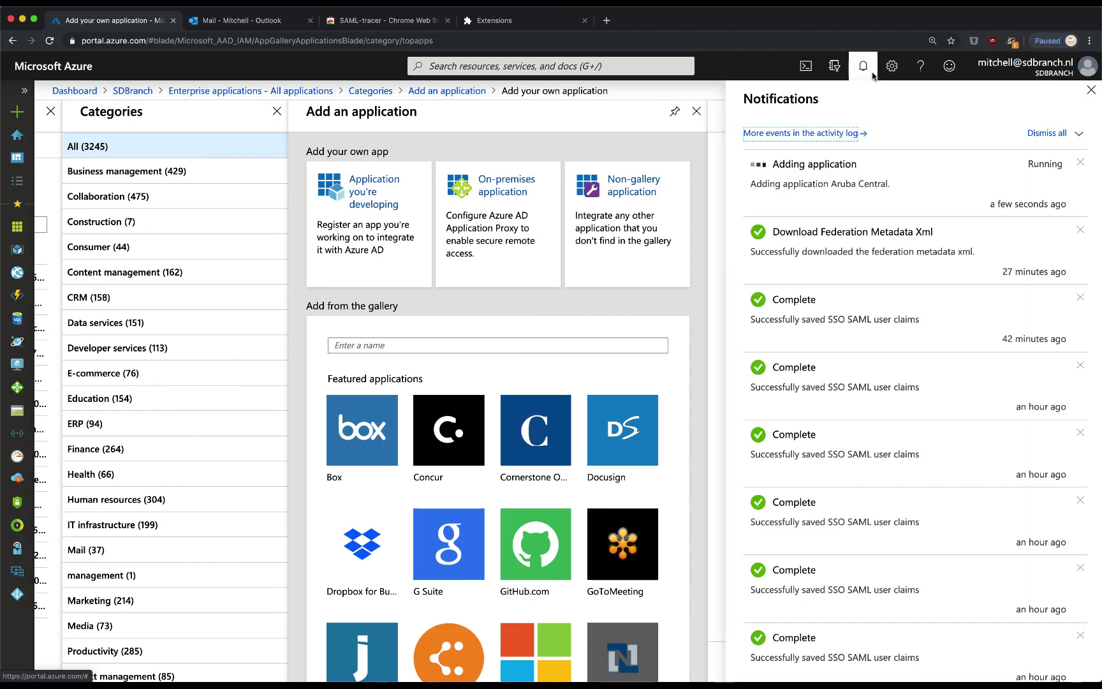
pyautogui.click(864, 66)
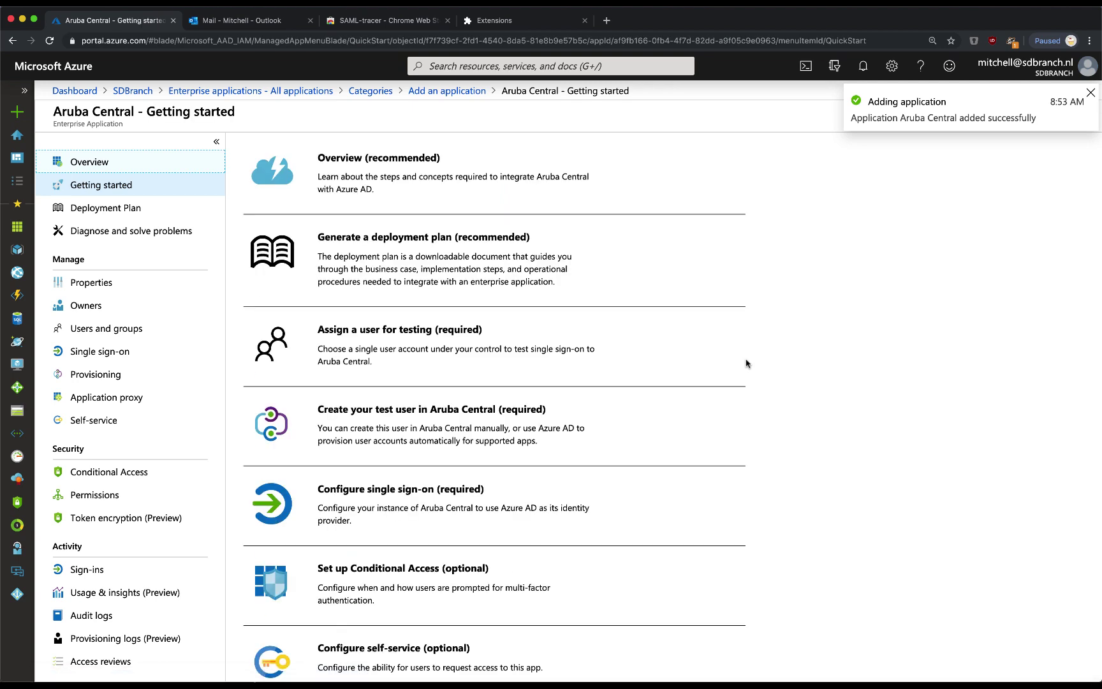
# Set Aruba Central's sign-on method to SAML, download the Federation Metadata XML, and return to Aruba Central.
pyautogui.click(166, 353)
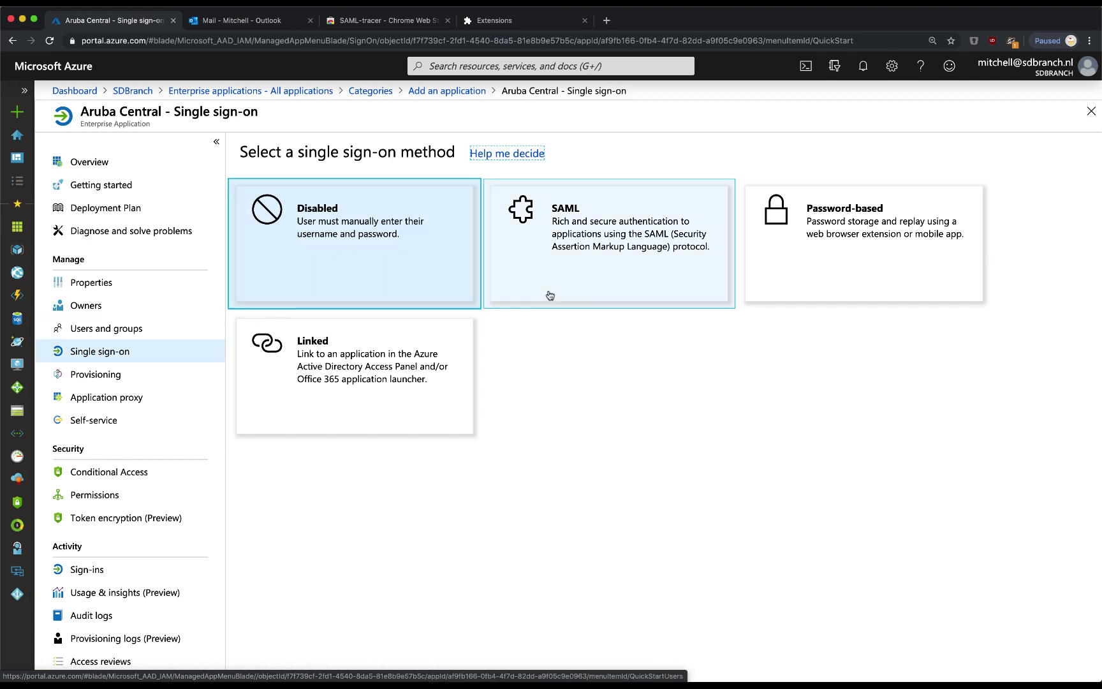
pyautogui.click(520, 294)
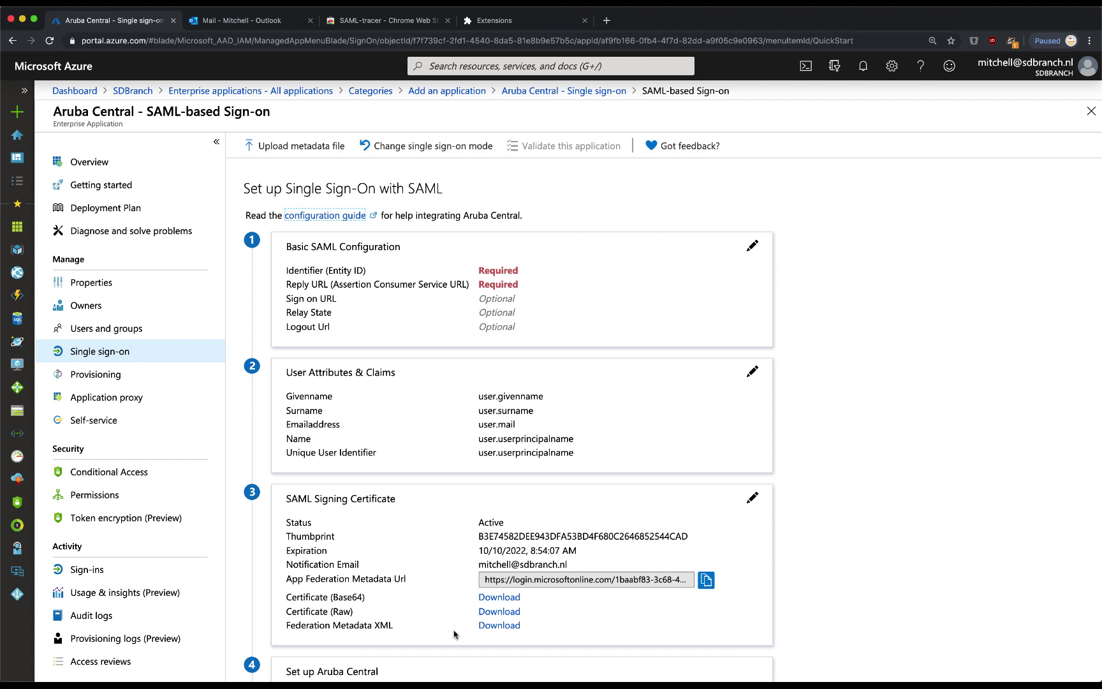
pyautogui.click(498, 626)
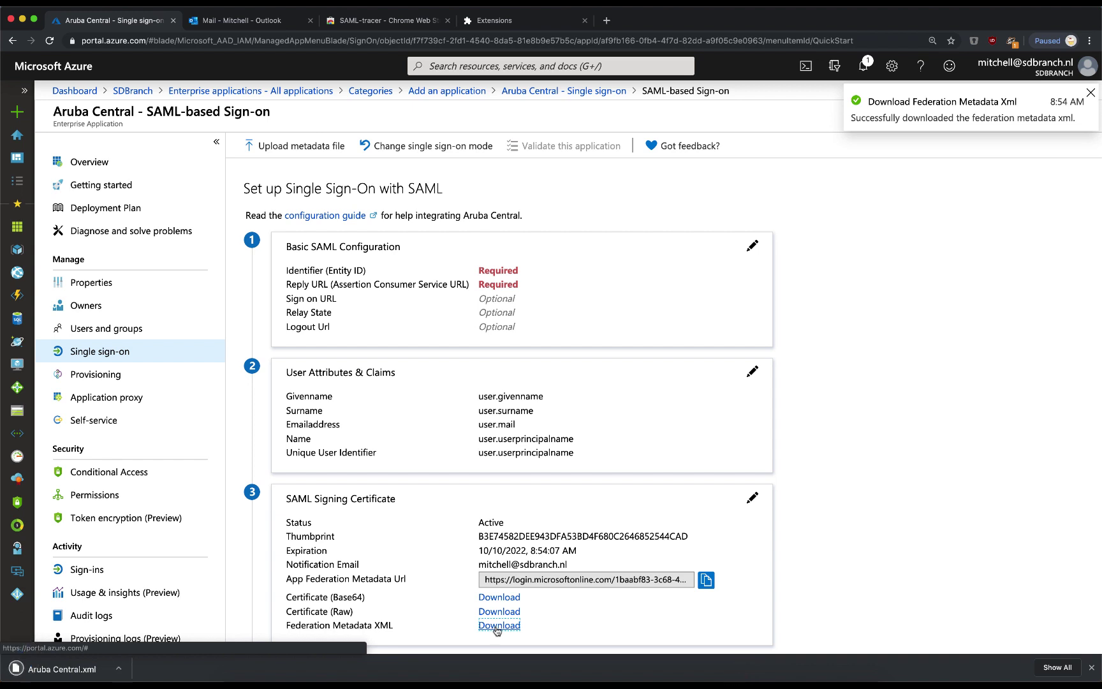
pyautogui.doubleClick(681, 25)
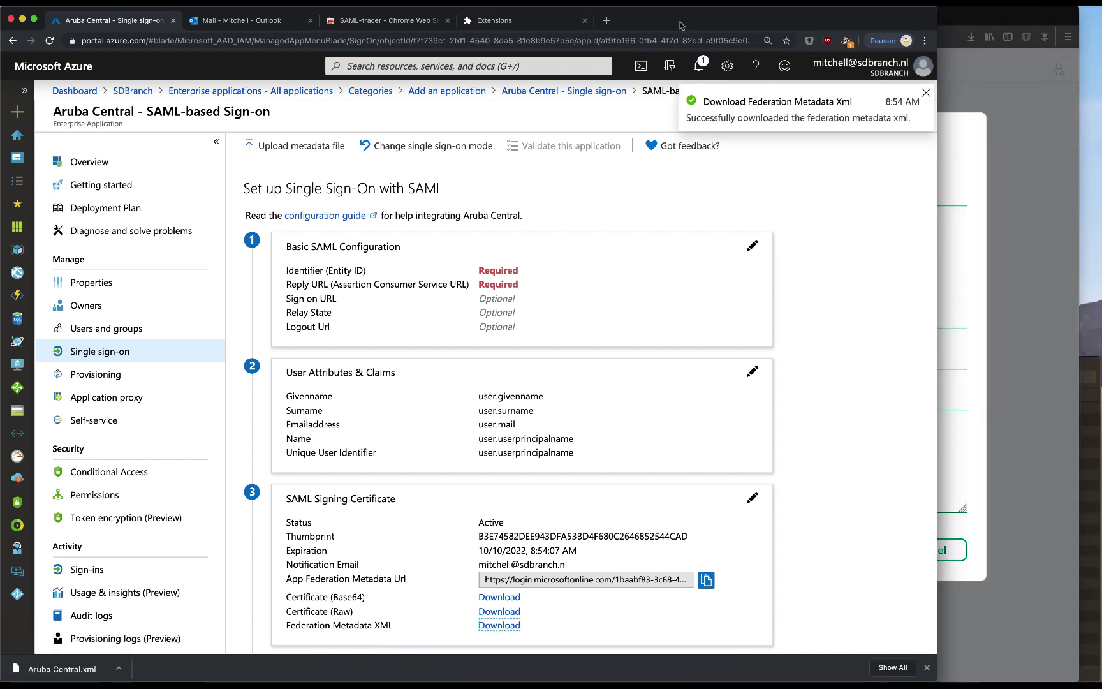
pyautogui.click(964, 21)
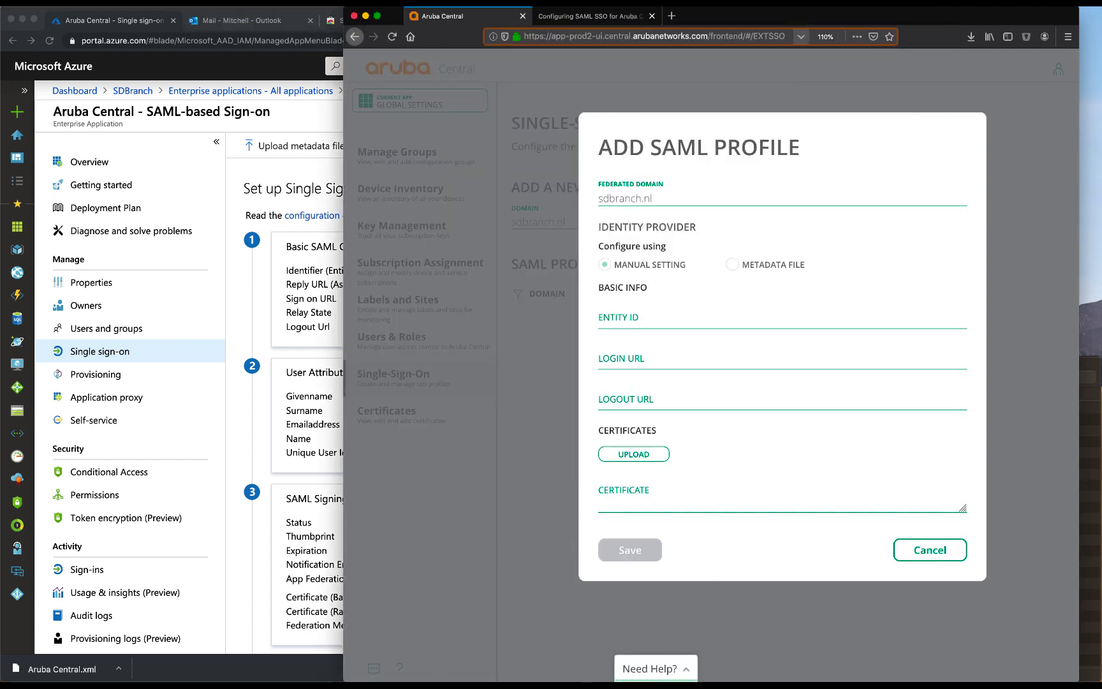
# Fill the sdbranch.nl profile's identity provider details from the Aruba Central.xml metadata file.
pyautogui.click(1094, 441)
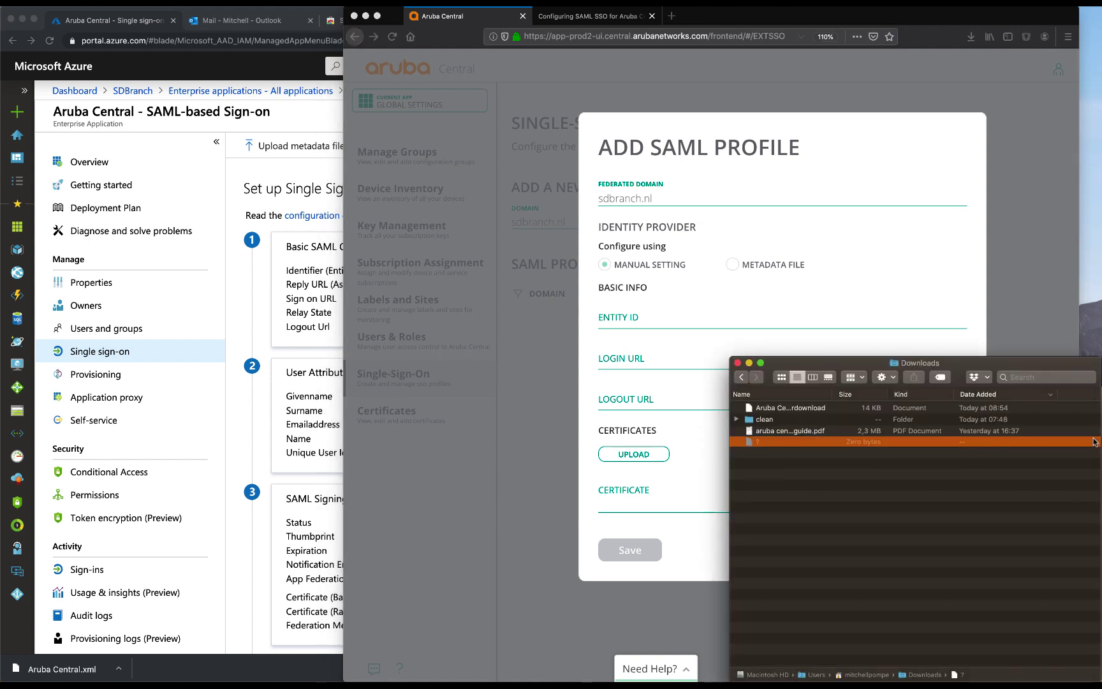
pyautogui.click(814, 408)
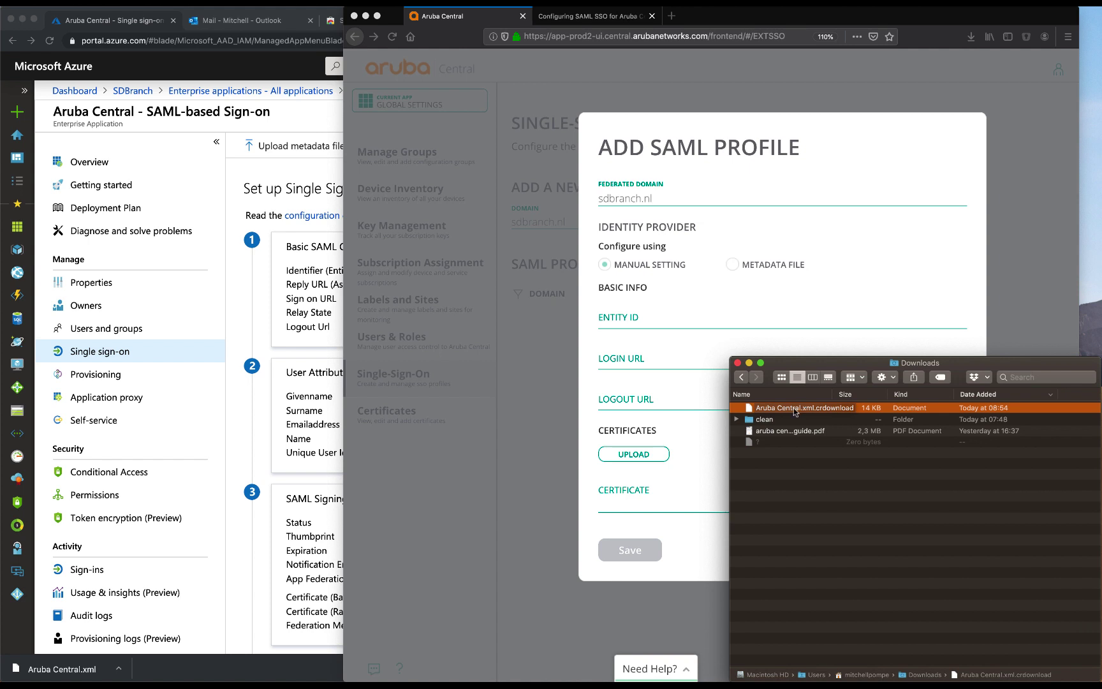
pyautogui.click(757, 267)
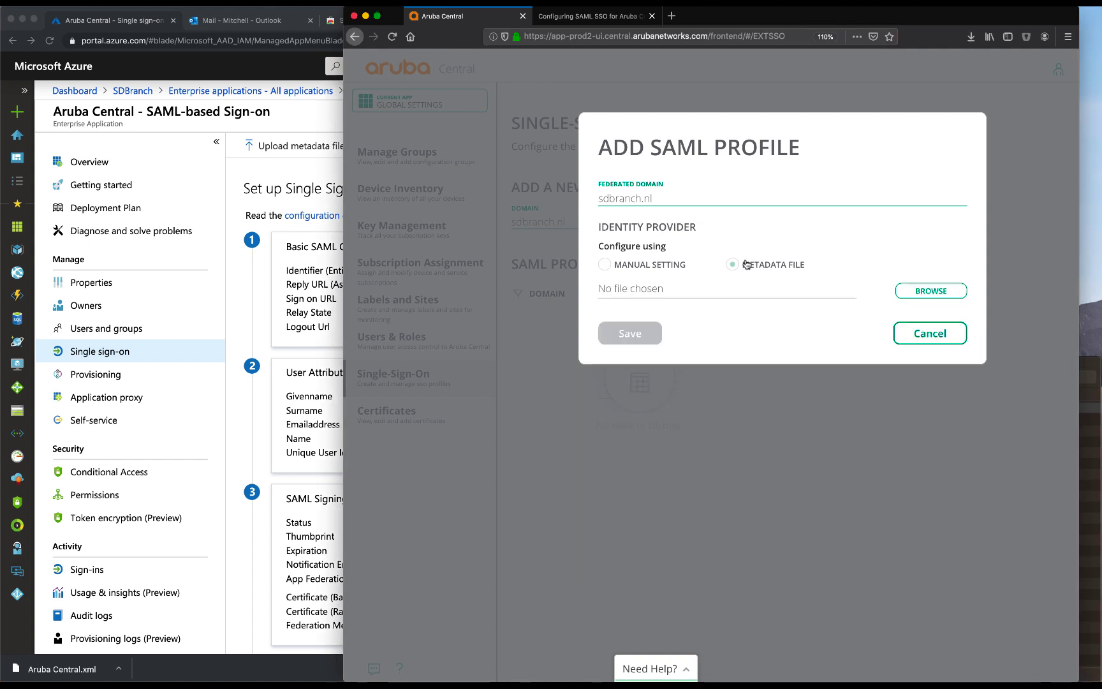
pyautogui.click(1086, 472)
pyautogui.moveTo(793, 411); pyautogui.dragTo(917, 294)
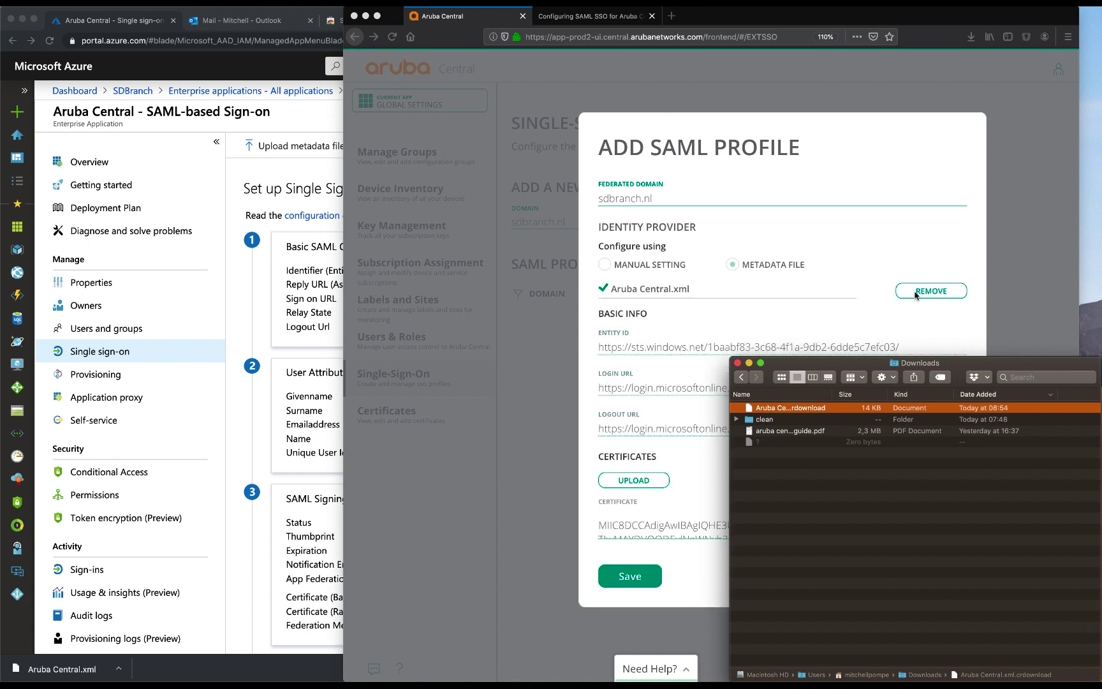
pyautogui.click(832, 314)
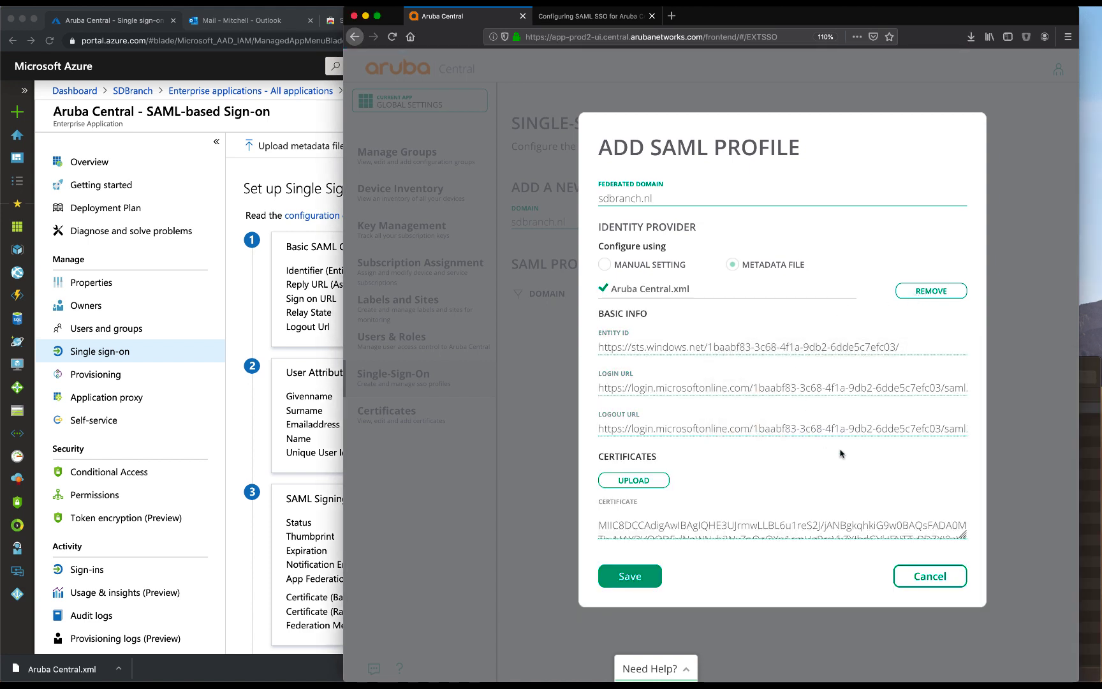
pyautogui.scroll(-10, 829, 525)
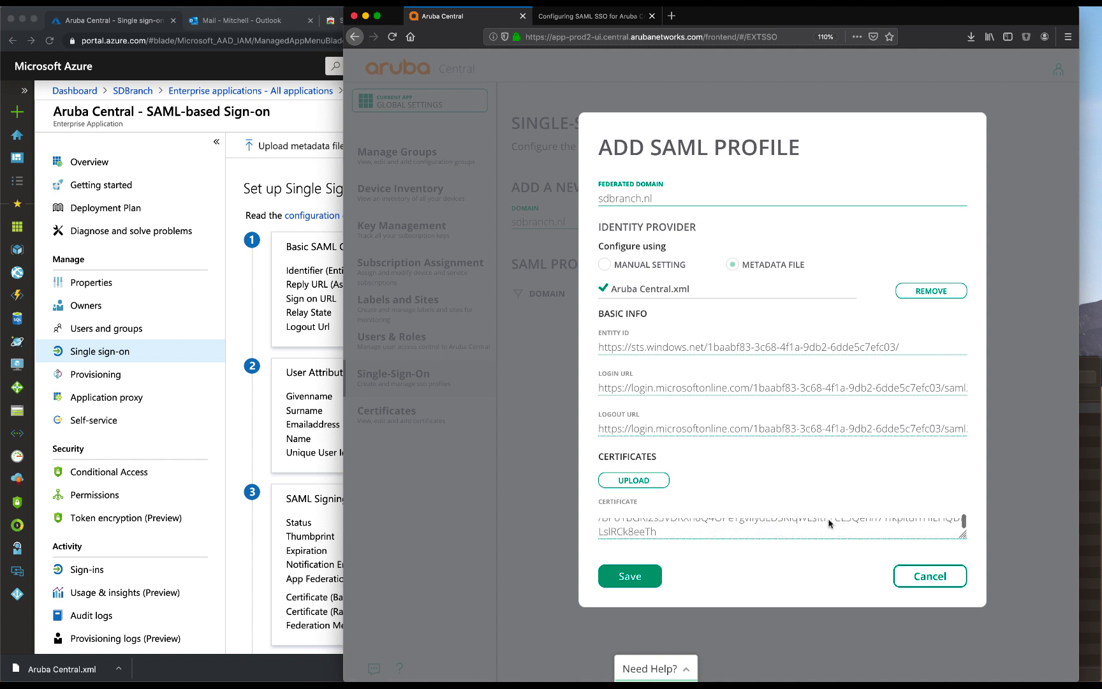
# Try saving the profile, dismiss the 'SAML add failed' error, and discard the profile.
pyautogui.click(622, 578)
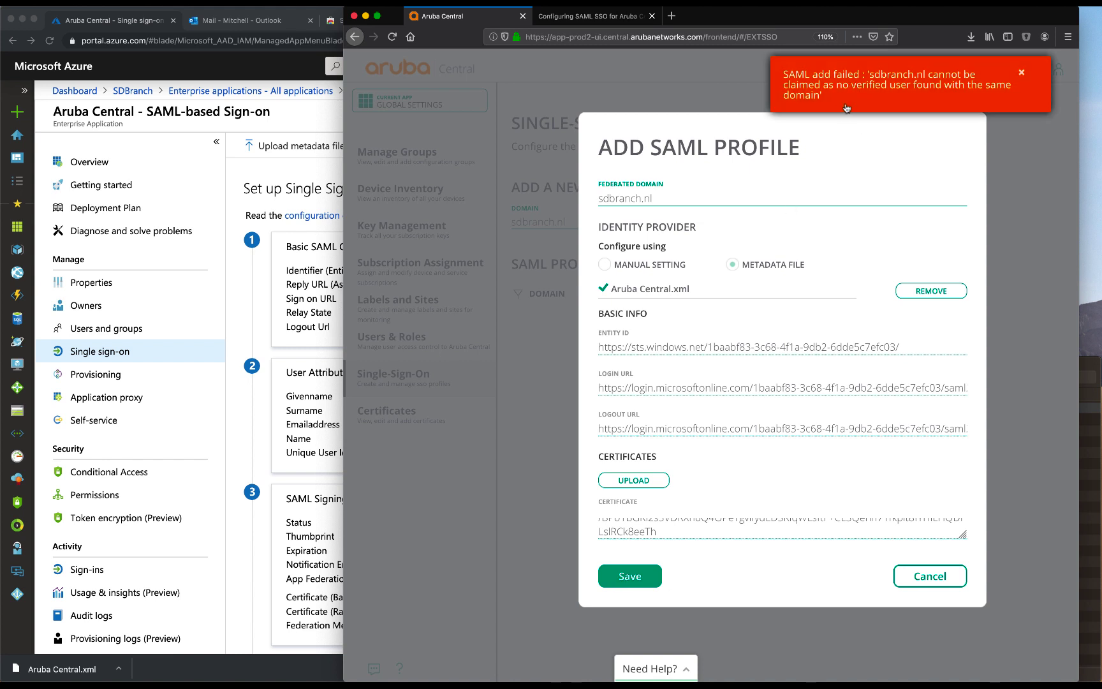
pyautogui.click(1022, 73)
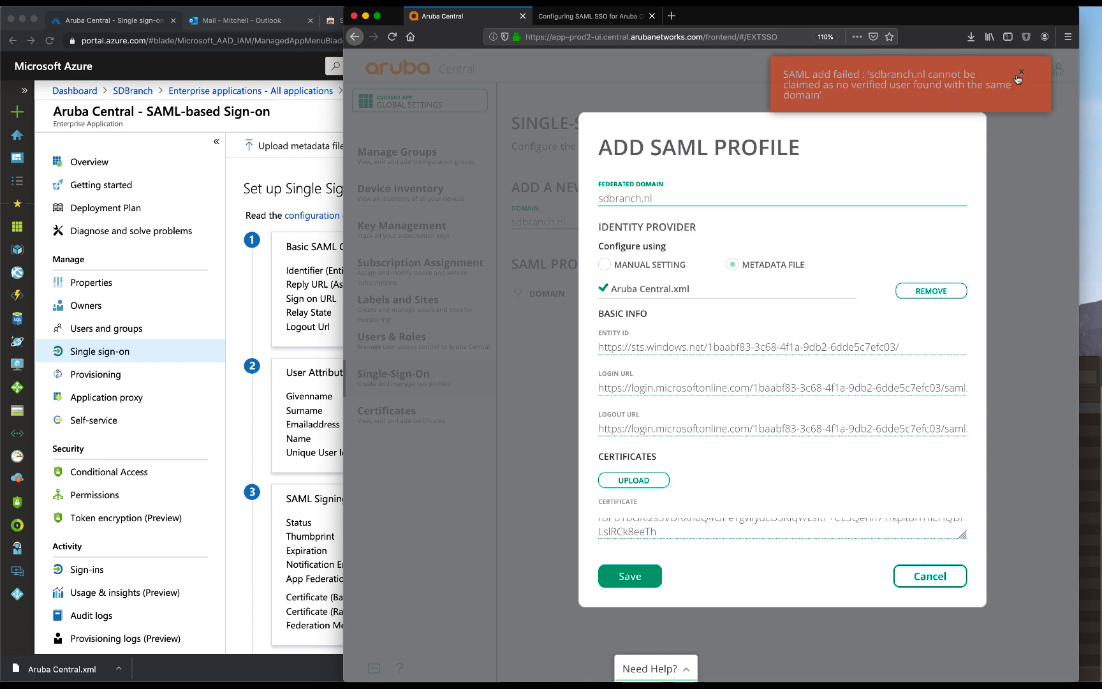
pyautogui.click(928, 576)
# In Users & Roles, create a new admin user with an sdbranch.nl e-mail username and English language.
pyautogui.click(404, 349)
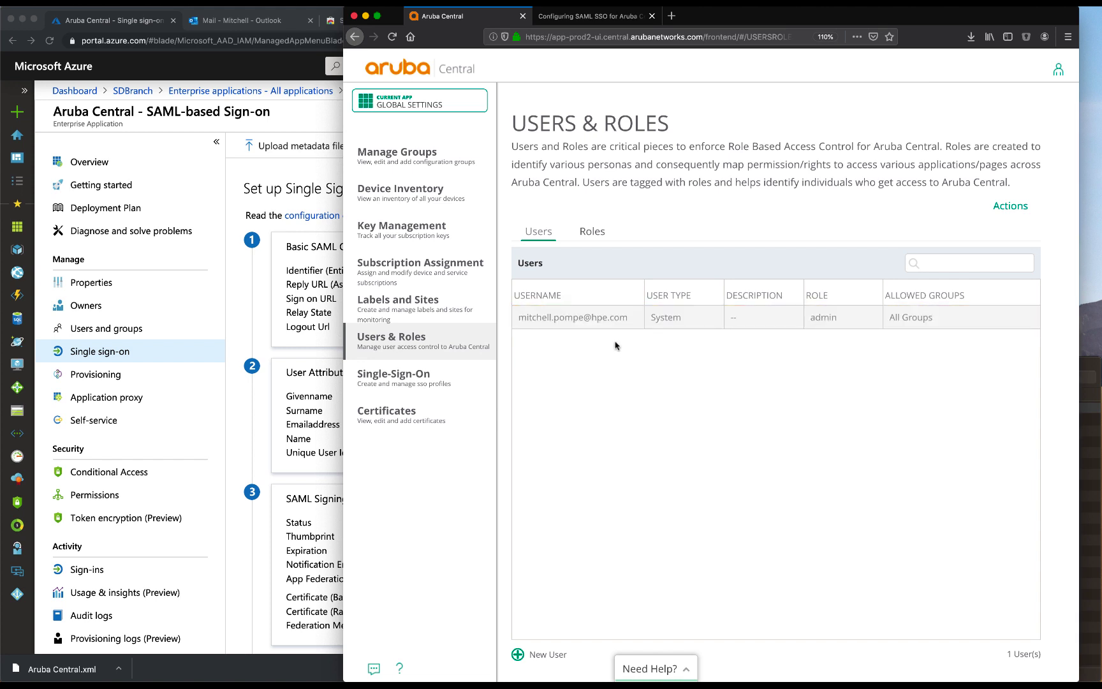
pyautogui.click(532, 652)
pyautogui.click(682, 167)
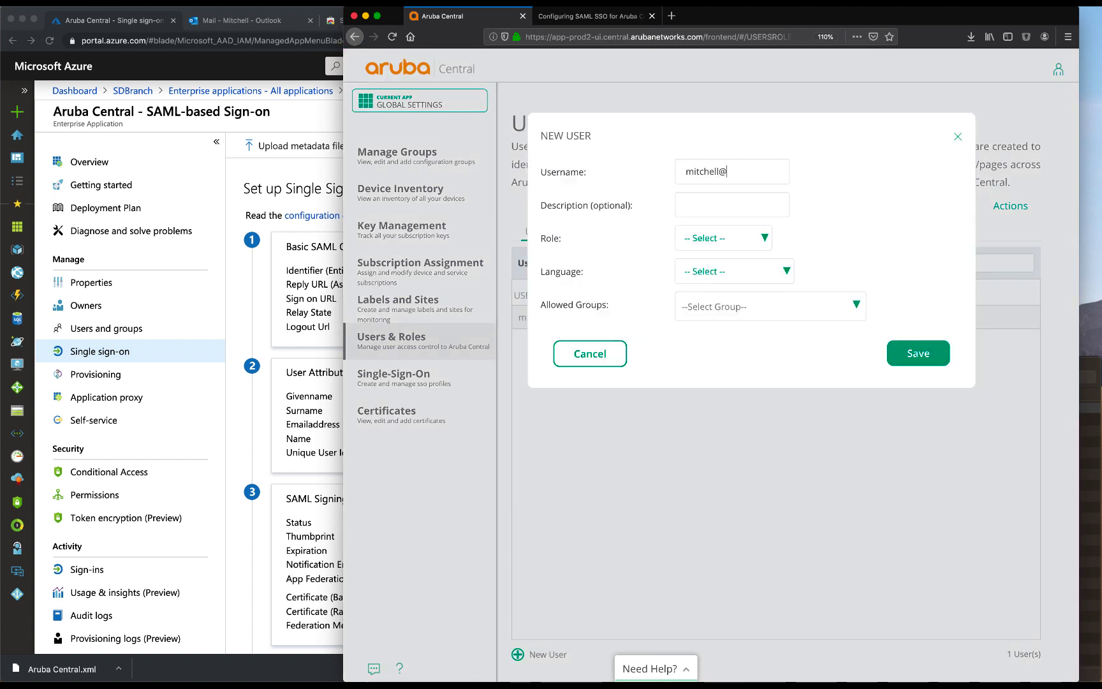
pyautogui.press('Tab')
pyautogui.click(727, 237)
pyautogui.click(726, 240)
pyautogui.click(734, 271)
pyautogui.click(699, 266)
pyautogui.click(911, 352)
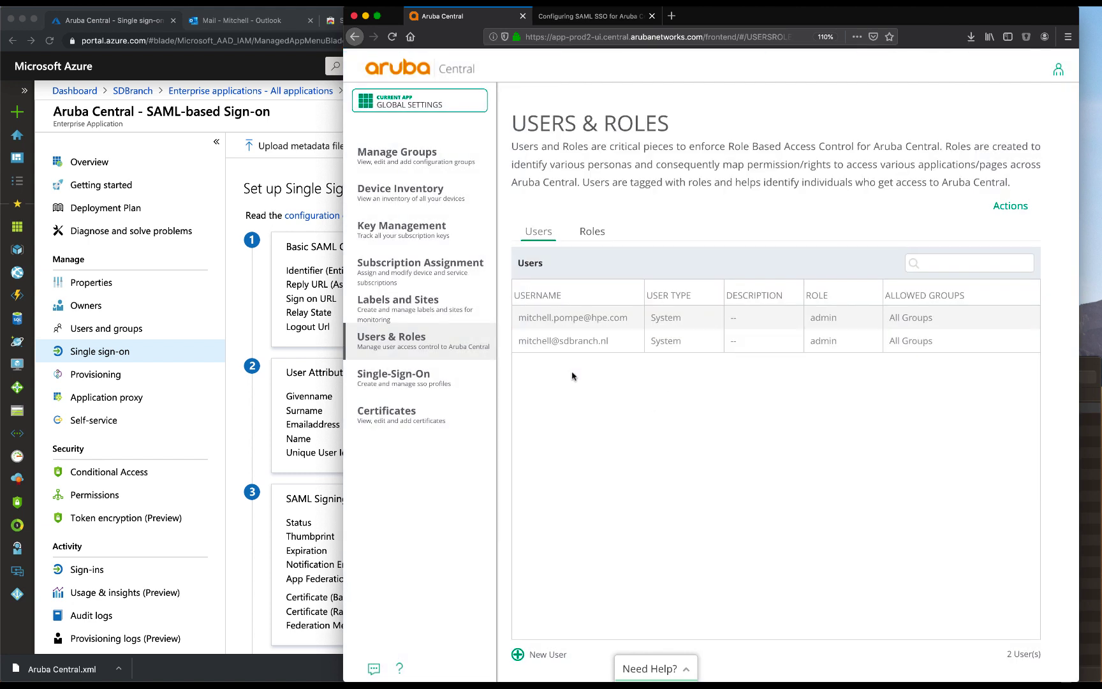
pyautogui.moveTo(595, 349)
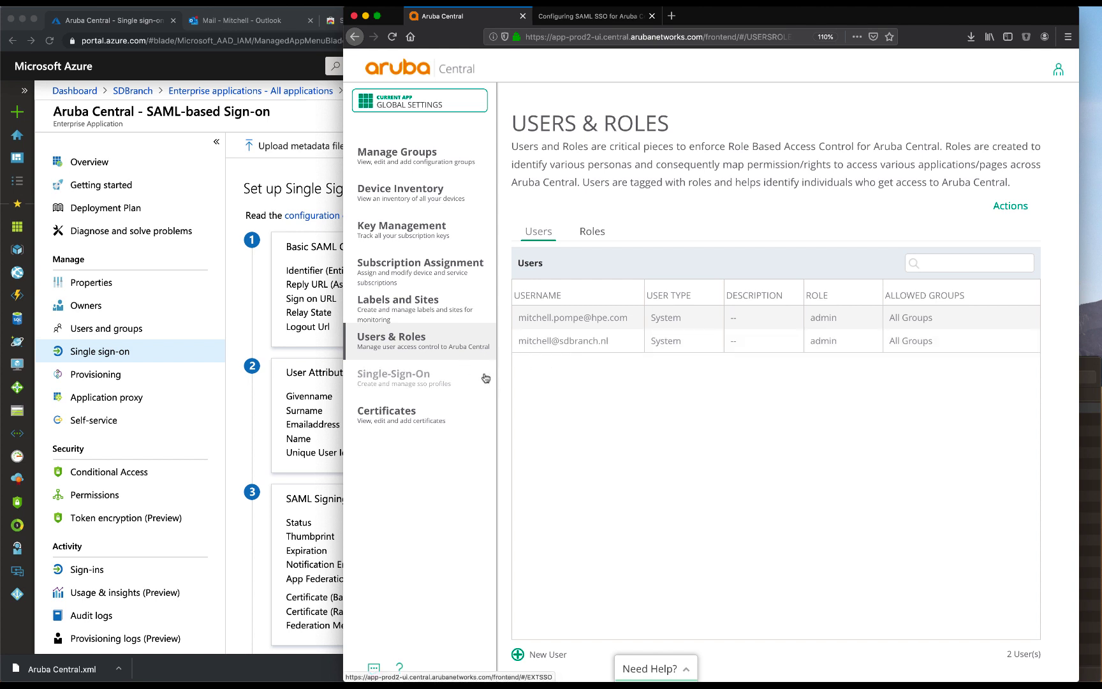
pyautogui.click(223, 22)
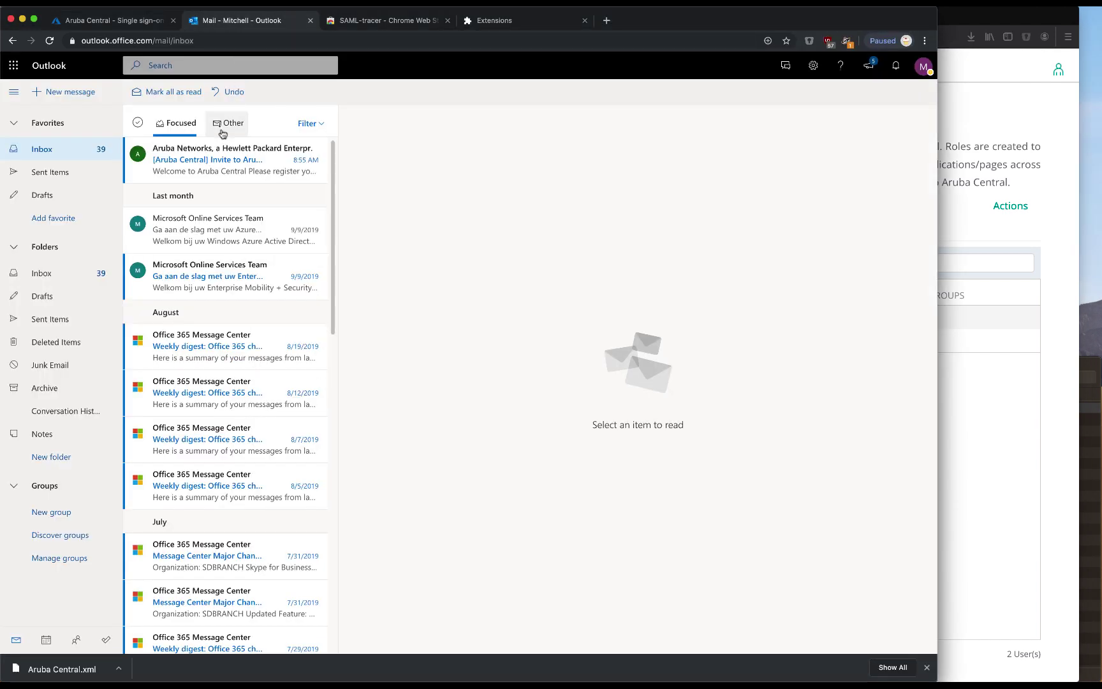
# Follow the Aruba Central invitation email's link and sign in with the new user's credentials.
pyautogui.click(225, 152)
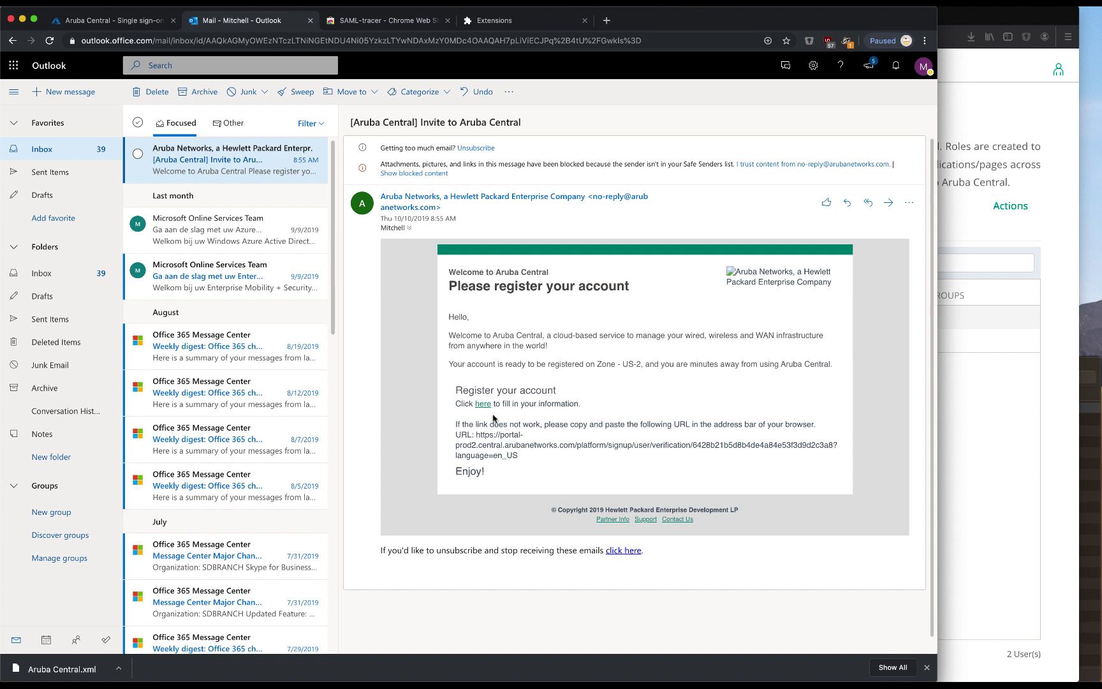
pyautogui.click(483, 405)
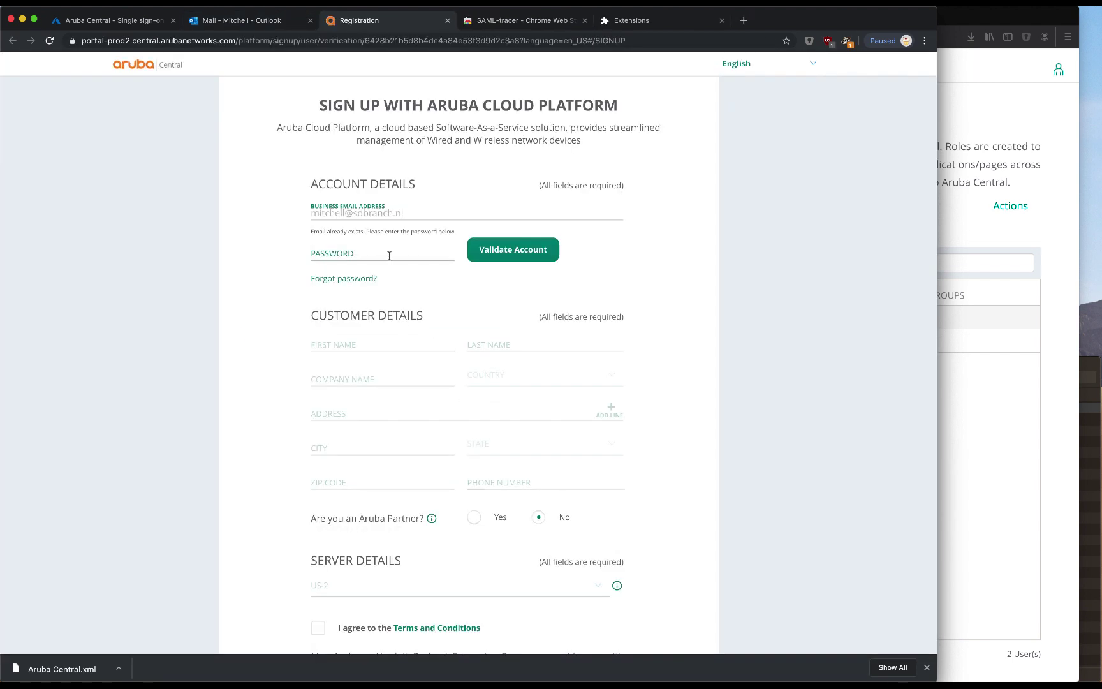
pyautogui.click(386, 253)
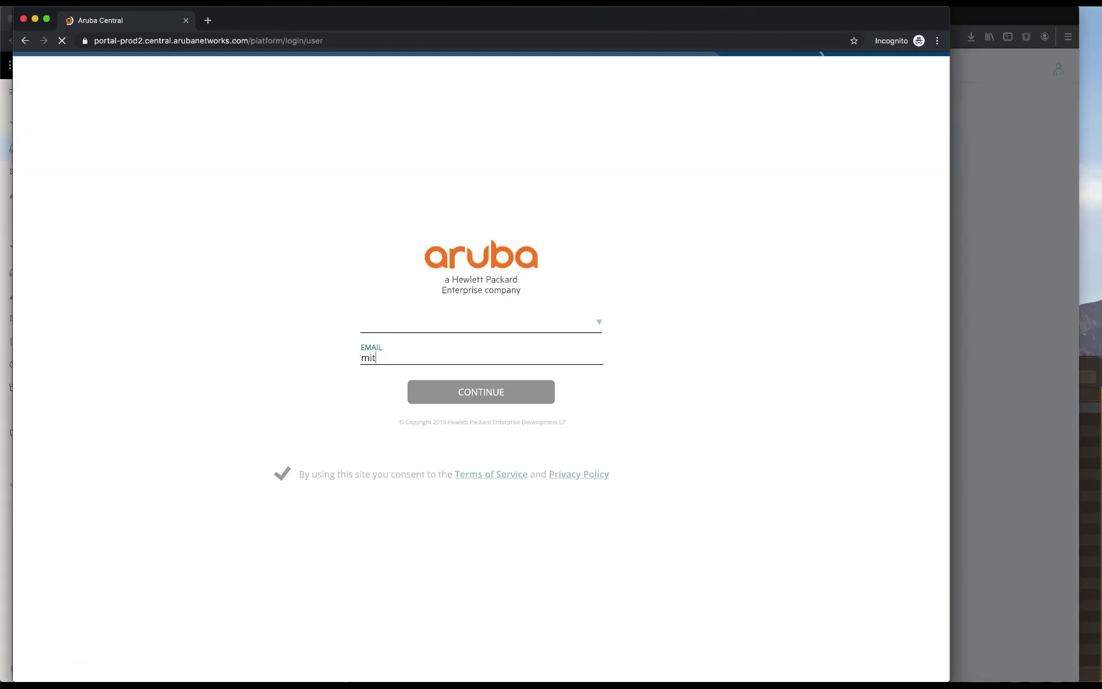
pyautogui.press('Return')
pyautogui.press('Return')
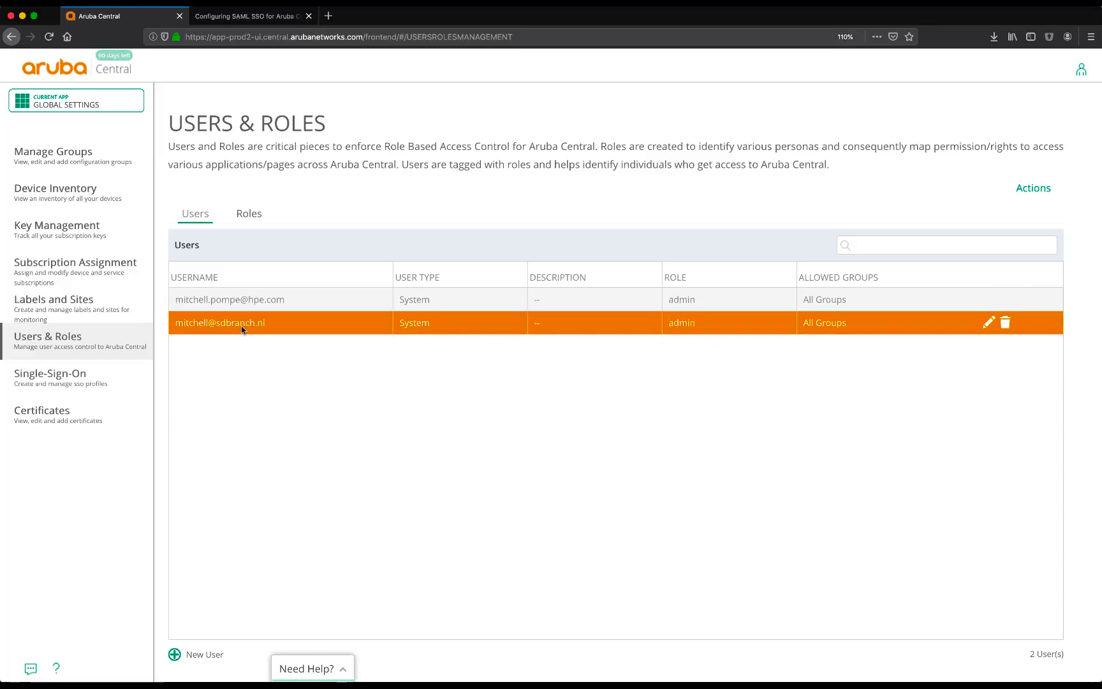
pyautogui.click(116, 377)
# Enter domain sdbranch.nl and open the Add SAML Profile form, resizing the browser window.
pyautogui.click(267, 229)
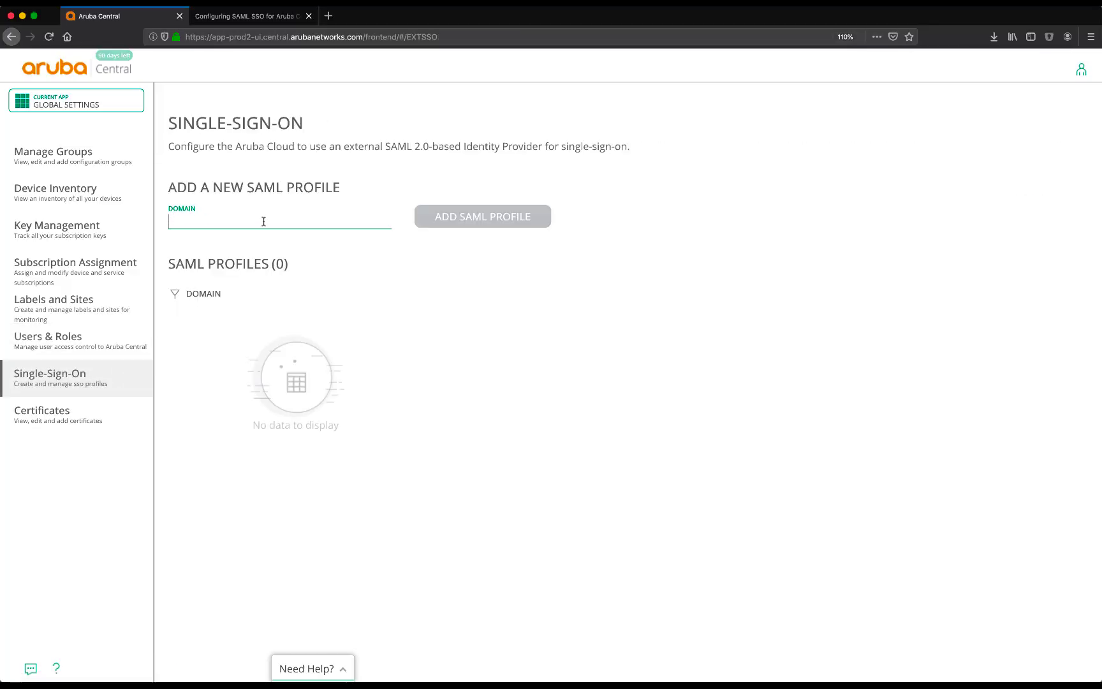
pyautogui.write('sd')
pyautogui.write('.nl')
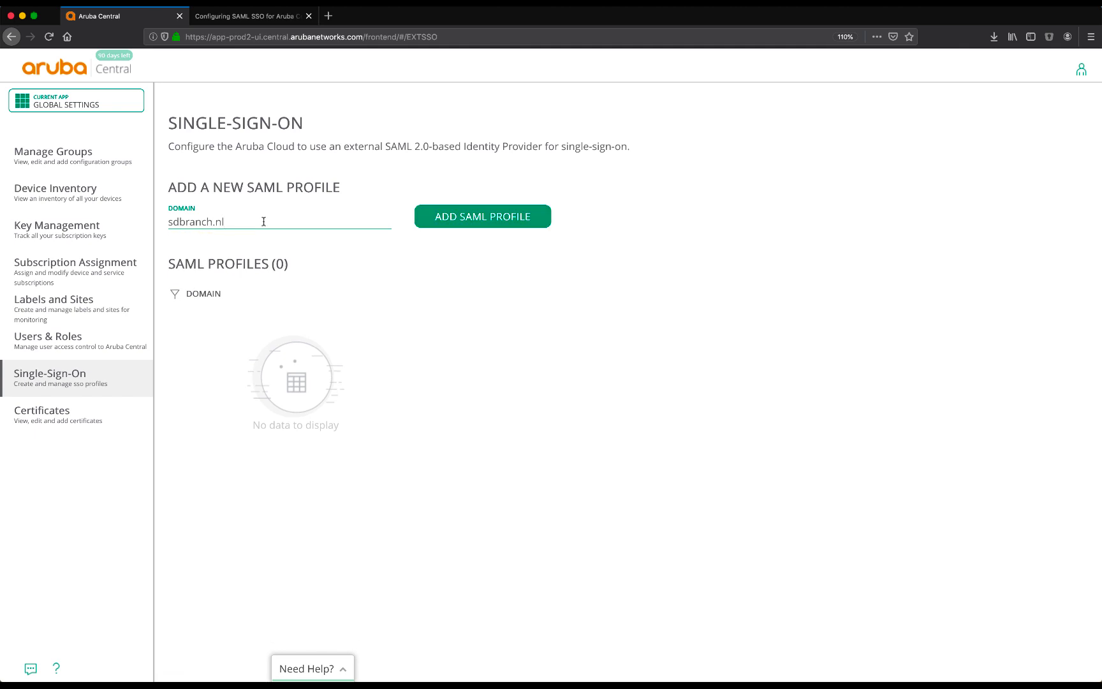
pyautogui.click(485, 216)
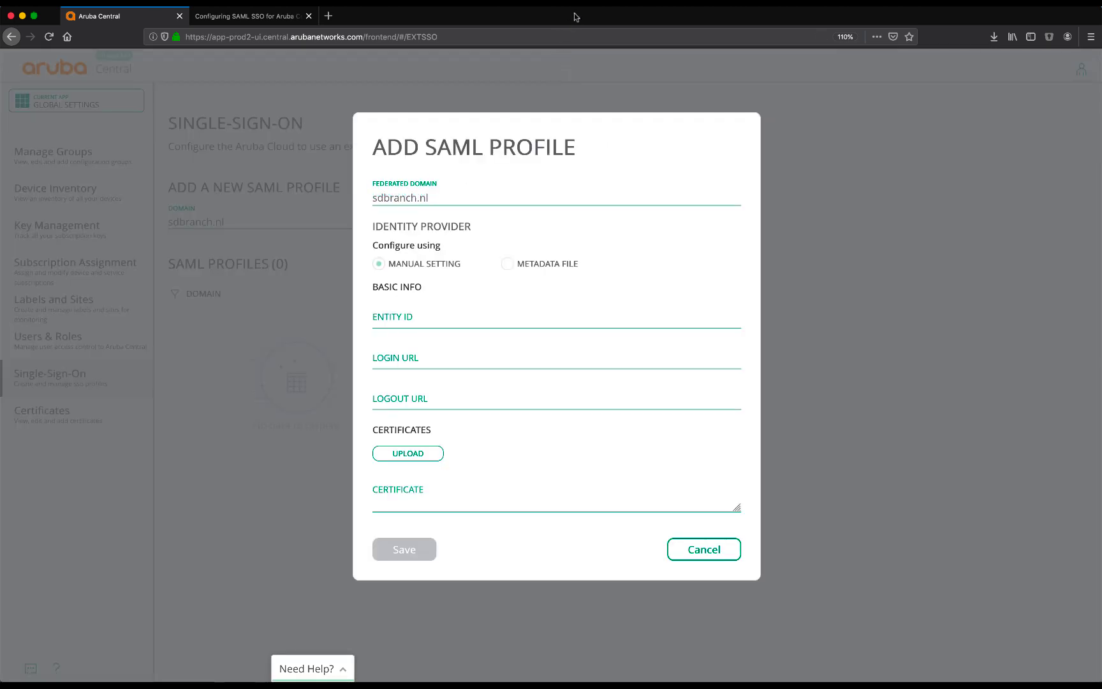
pyautogui.doubleClick(573, 17)
pyautogui.moveTo(246, 193); pyautogui.dragTo(2, 196)
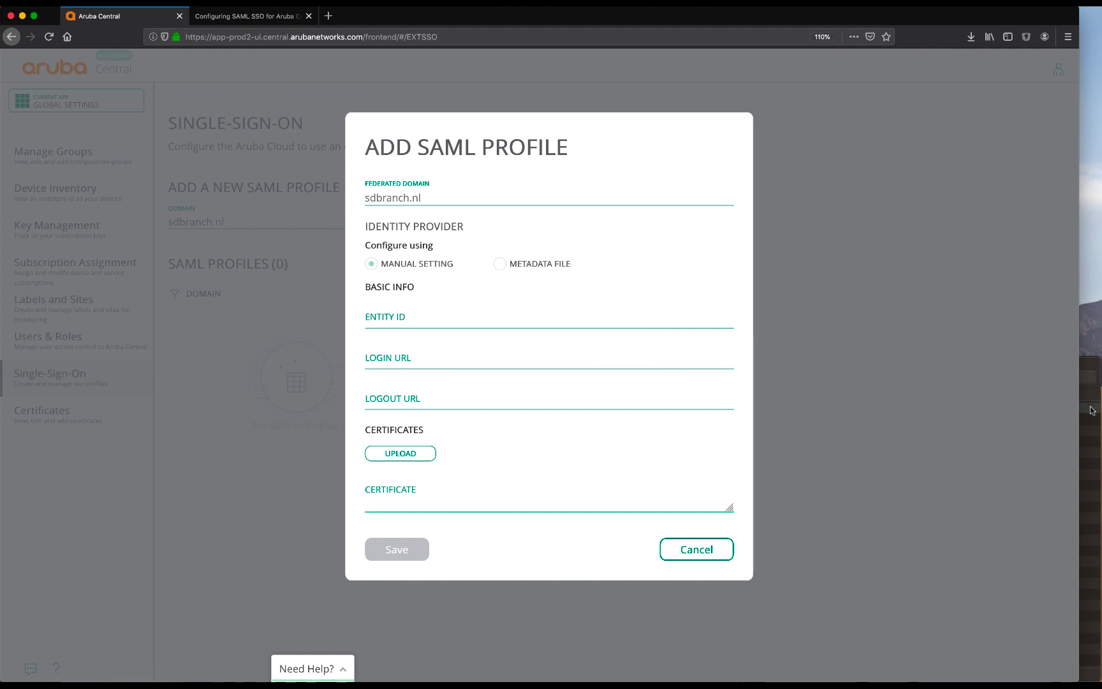
# Fill the profile from the Aruba Central.xml metadata file and save it.
pyautogui.click(1093, 408)
pyautogui.moveTo(797, 409); pyautogui.dragTo(546, 288)
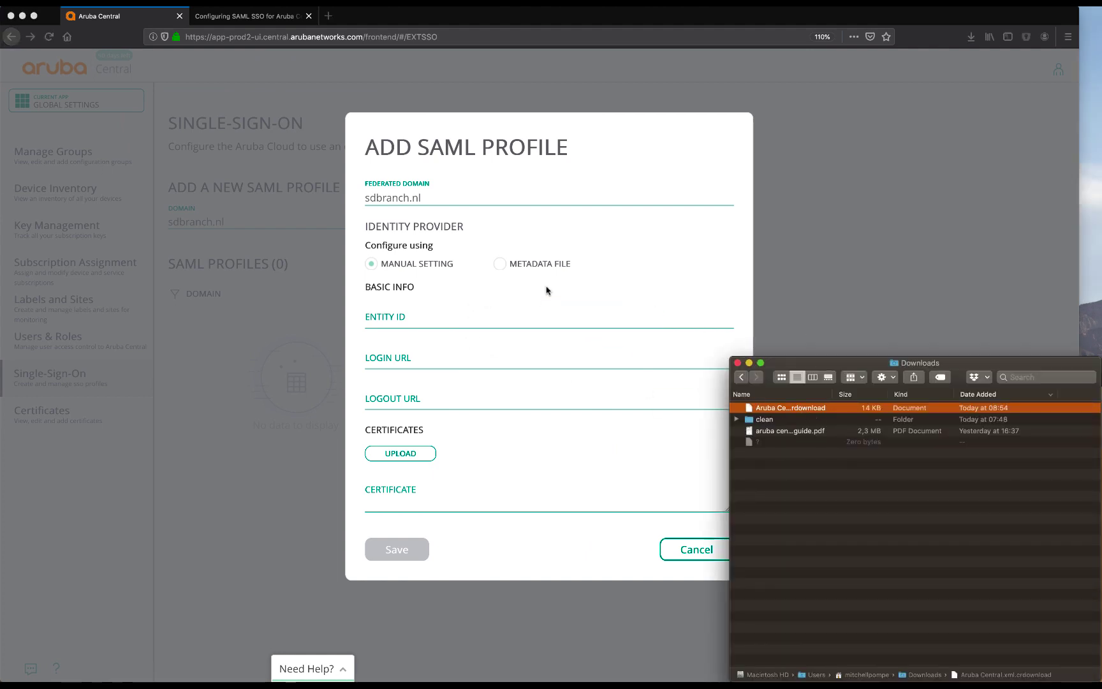
pyautogui.click(539, 281)
pyautogui.click(521, 266)
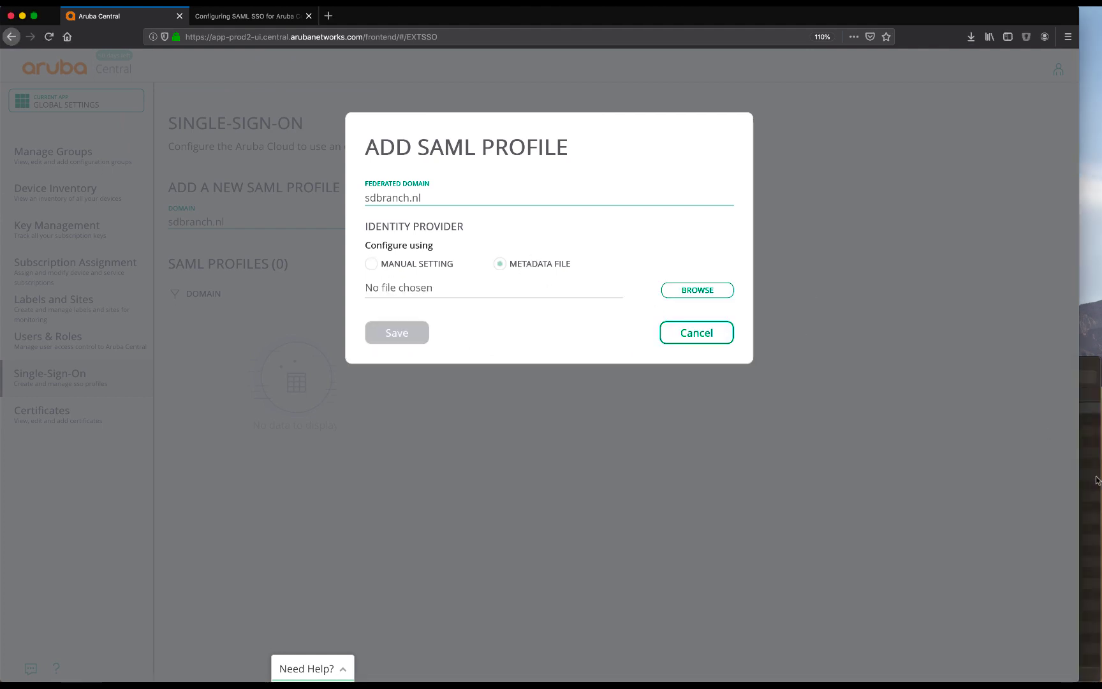
pyautogui.click(1093, 479)
pyautogui.moveTo(822, 408); pyautogui.dragTo(682, 292)
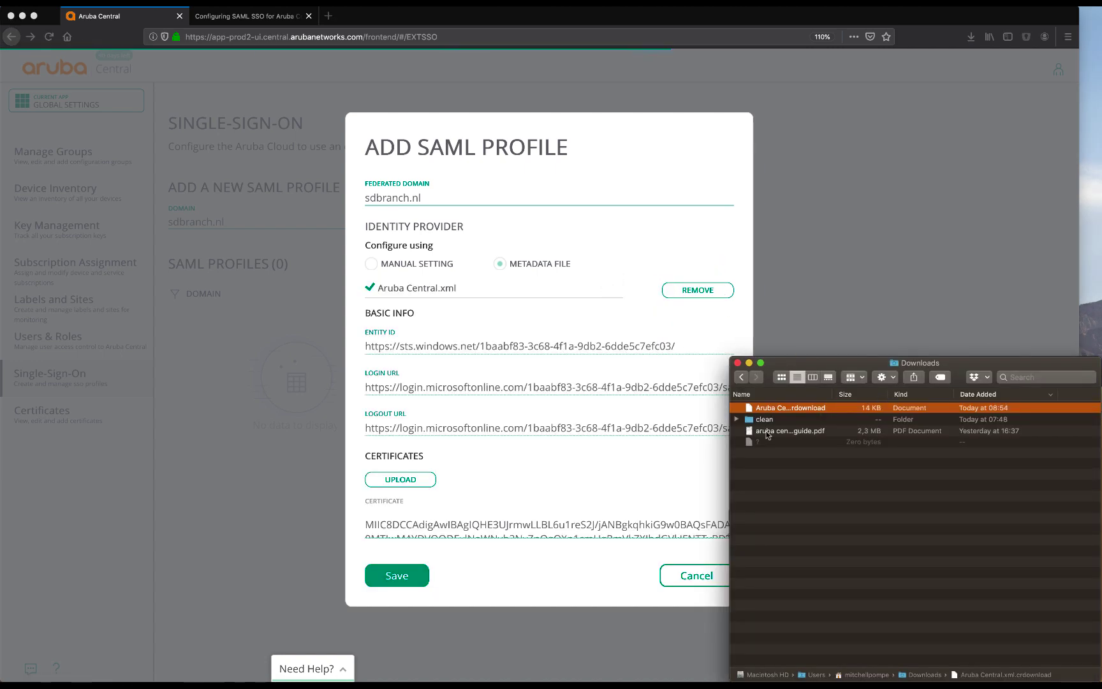
pyautogui.click(385, 578)
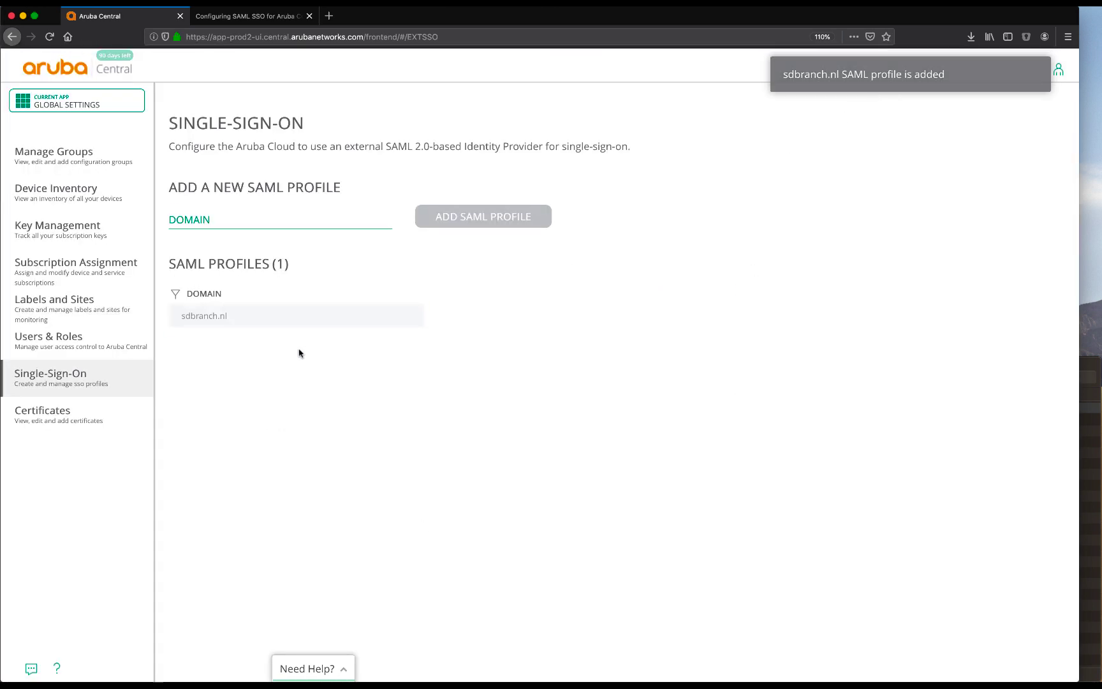
pyautogui.moveTo(258, 327)
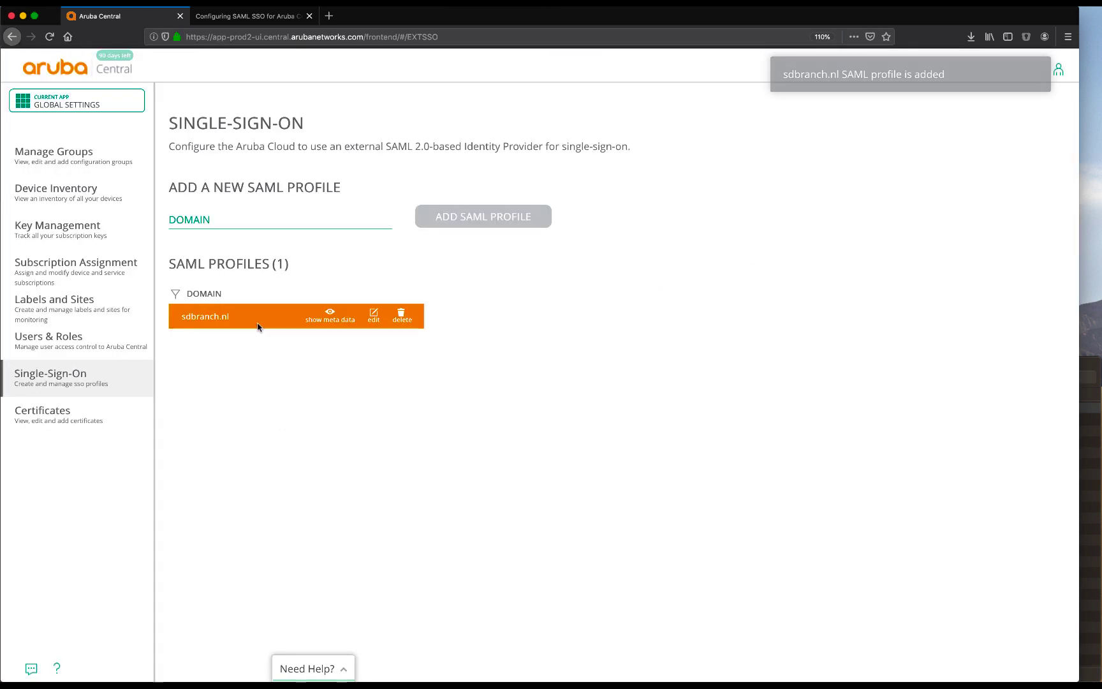
# Save the sdbranch.nl profile's metadata as sdbranch.nl_metadata.xml and return to Azure's SAML setup.
pyautogui.click(331, 317)
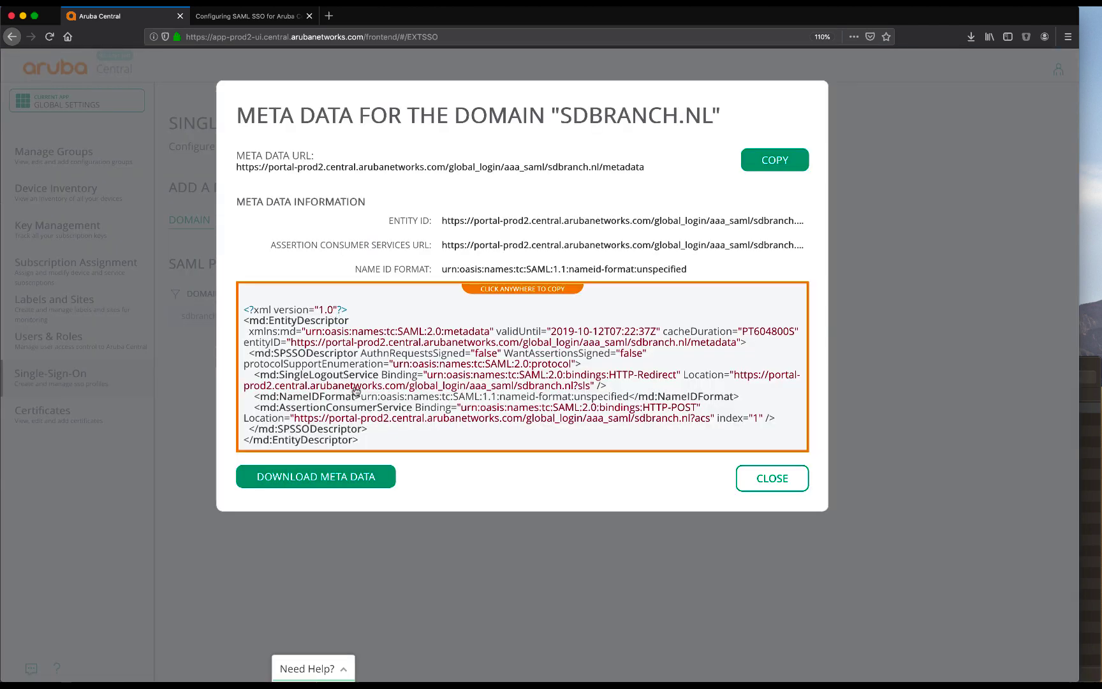
pyautogui.click(330, 480)
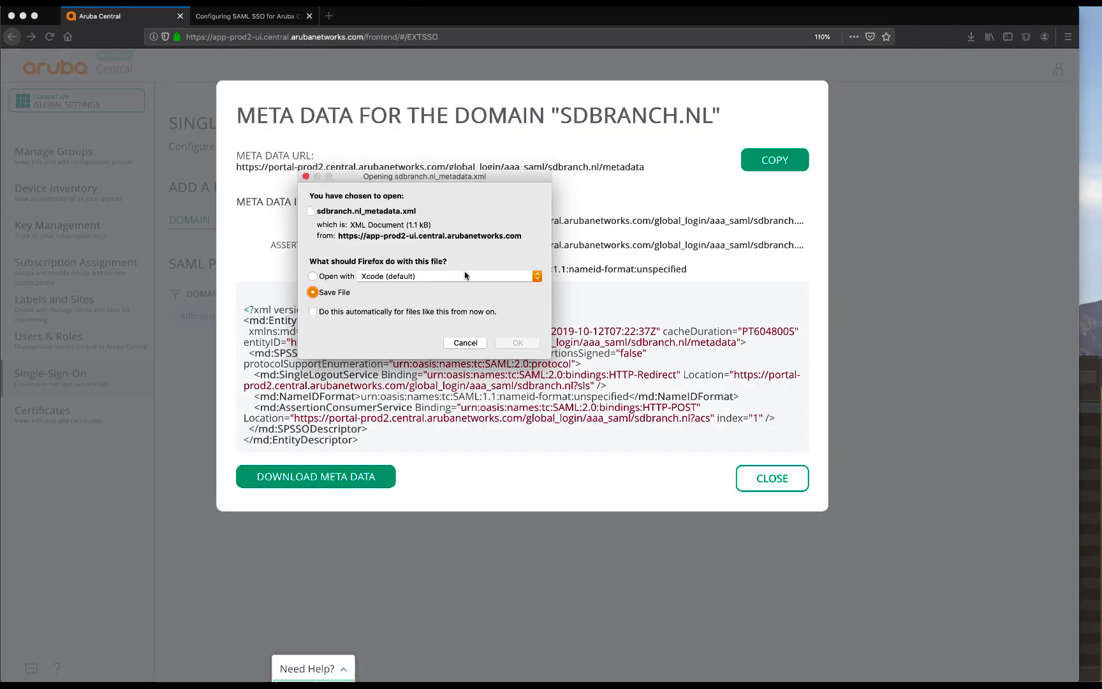
pyautogui.click(518, 343)
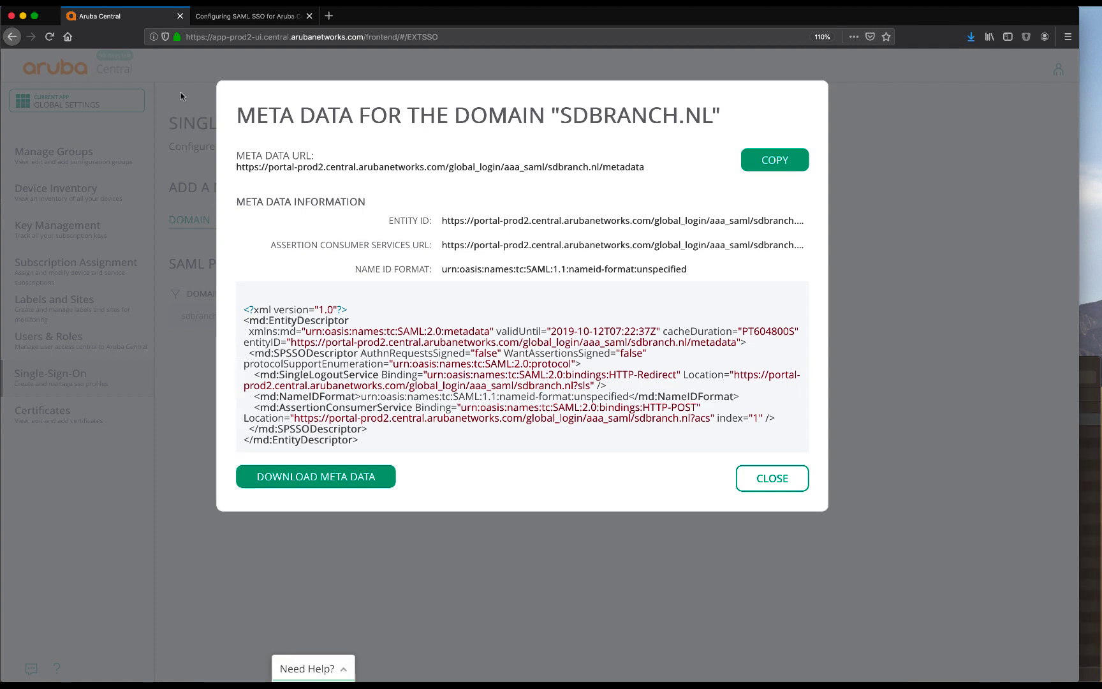
pyautogui.click(23, 17)
pyautogui.click(664, 220)
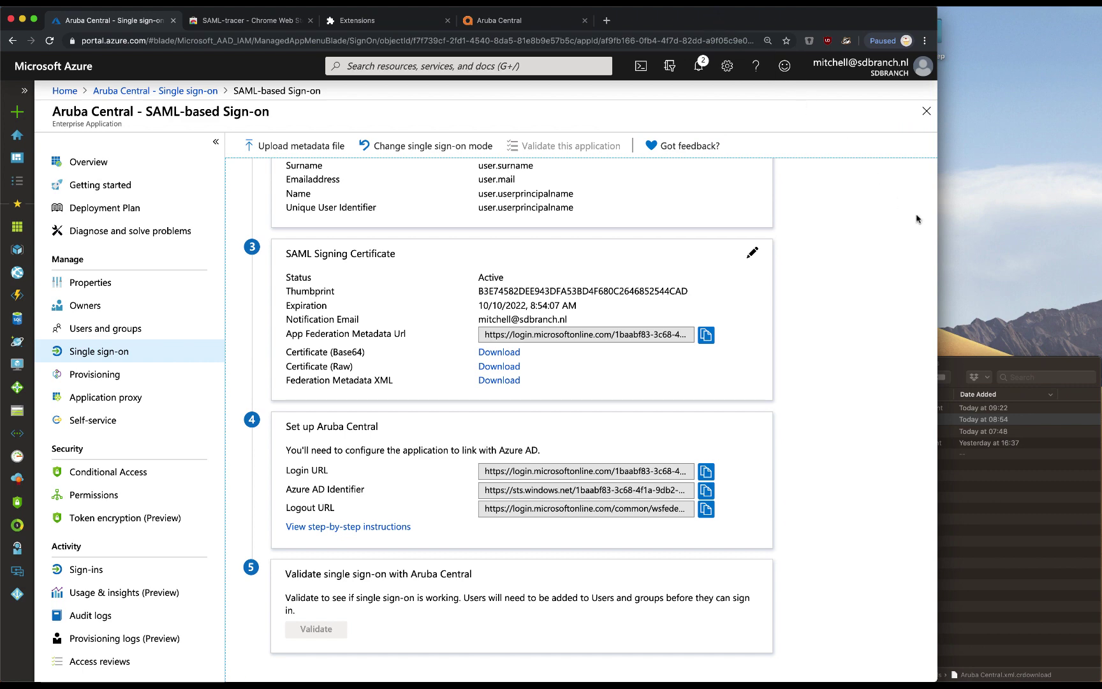
# Upload sdbranch.nl_metadata.xml to fill in the Identifier and Reply URL.
pyautogui.moveTo(953, 222); pyautogui.dragTo(960, 222)
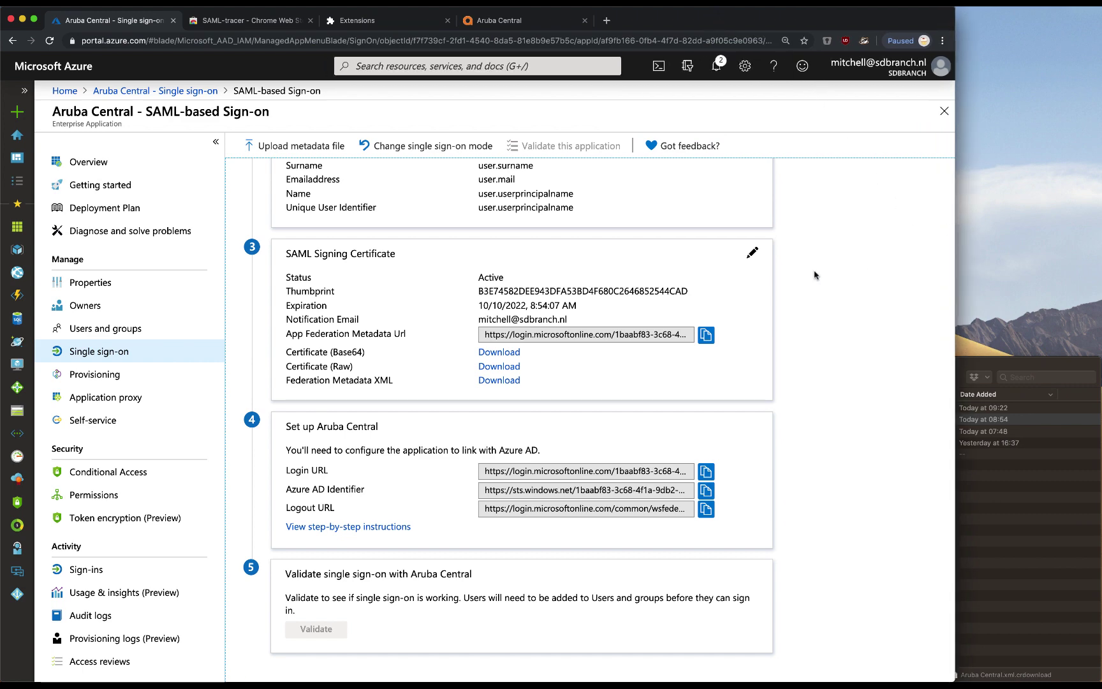
pyautogui.scroll(5, 817, 277)
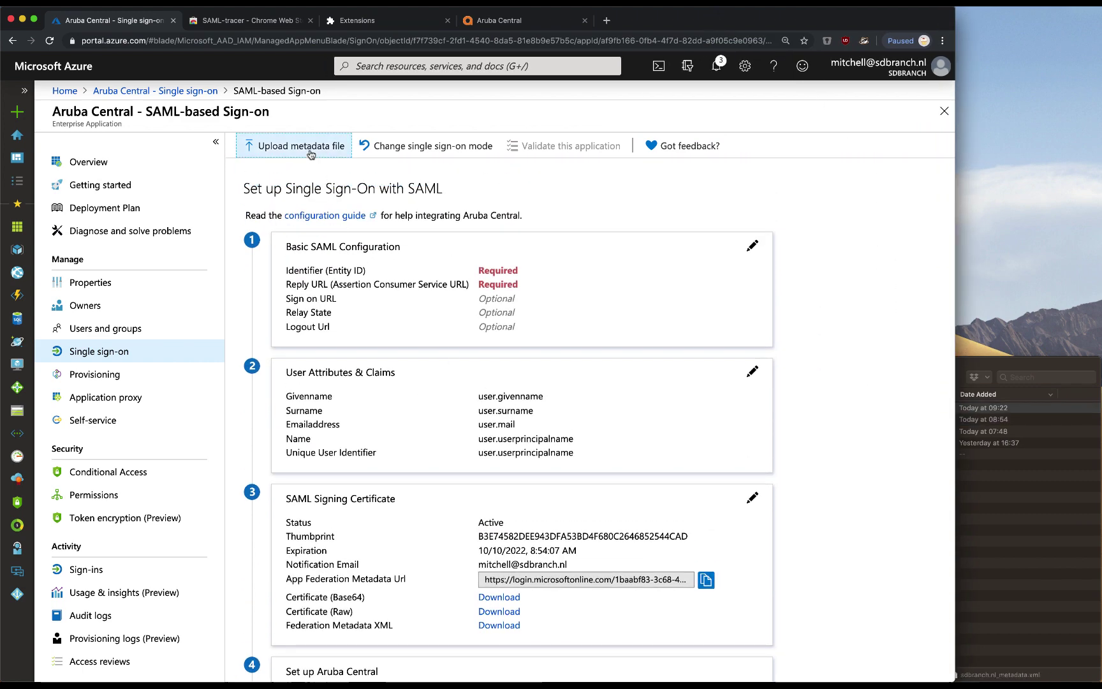
pyautogui.click(338, 148)
pyautogui.click(1018, 453)
pyautogui.moveTo(798, 412); pyautogui.dragTo(929, 258)
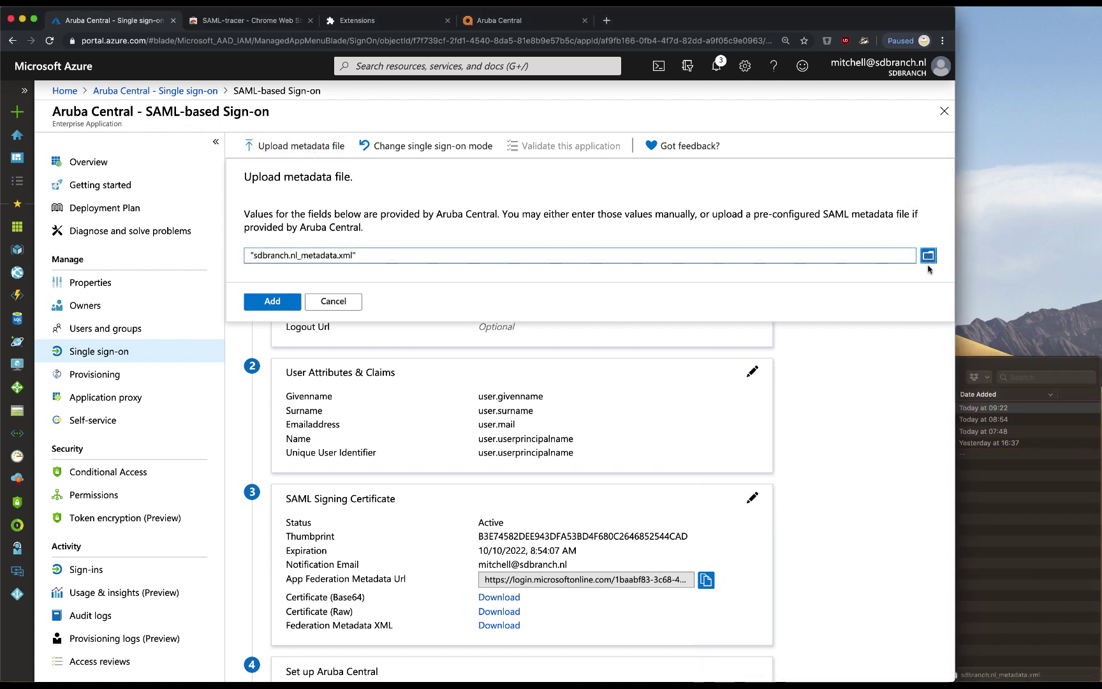
pyautogui.click(268, 303)
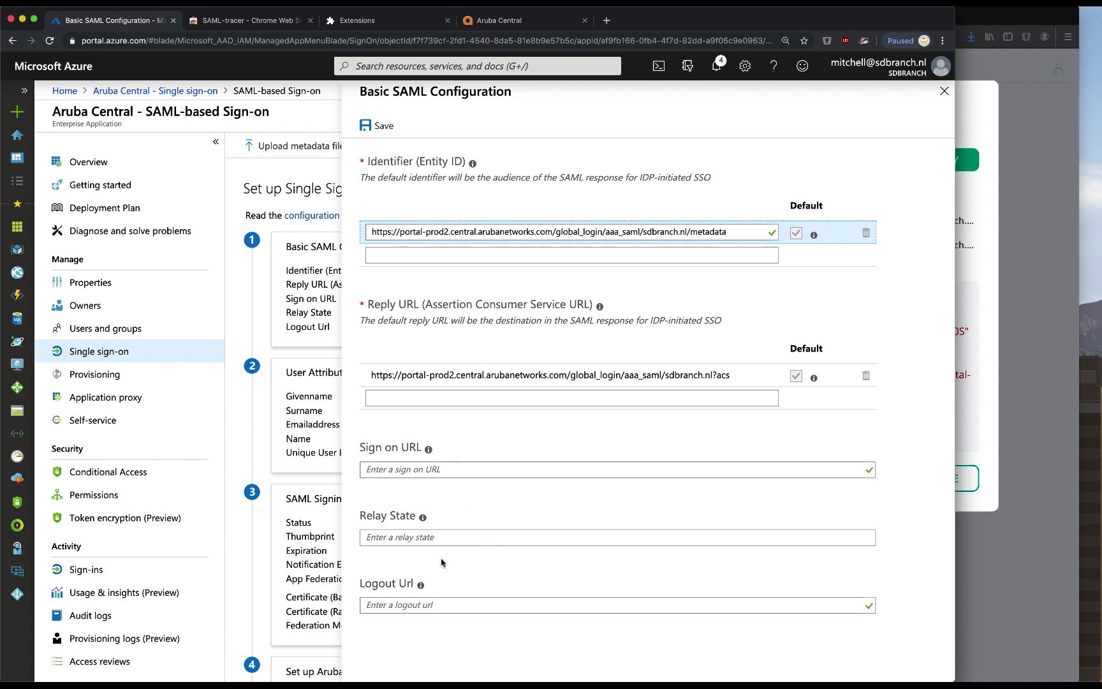
pyautogui.click(1094, 469)
# Open the metadata XML in Atom, find 'logout' and copy the ?sls Location URL.
pyautogui.rightClick(808, 410)
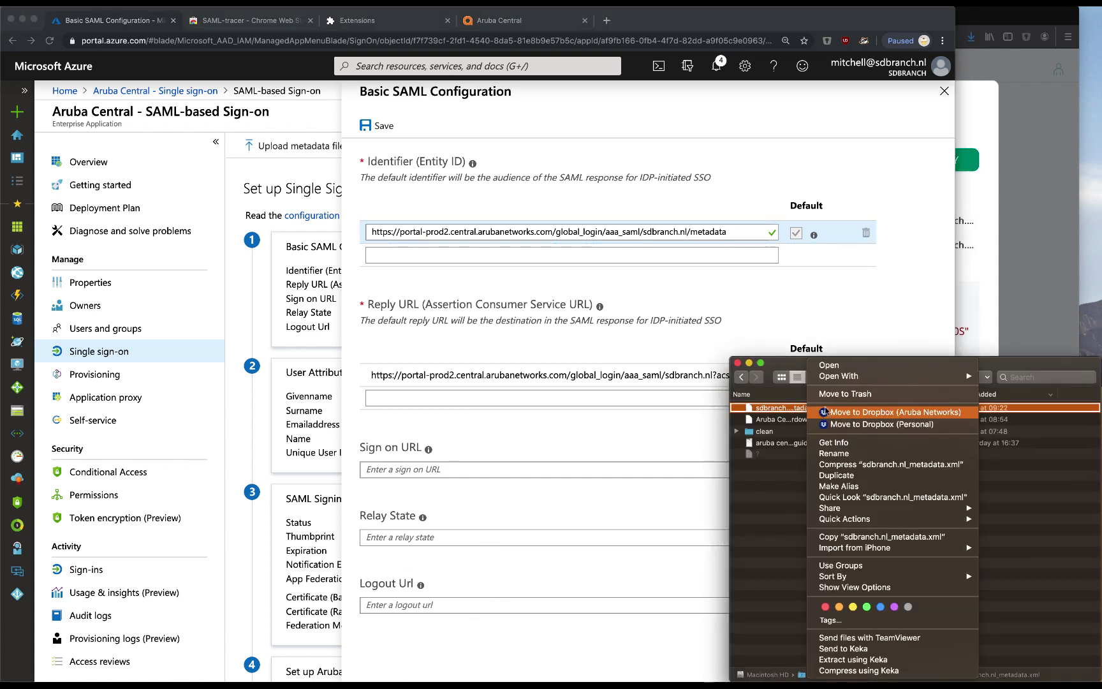
pyautogui.moveTo(853, 378)
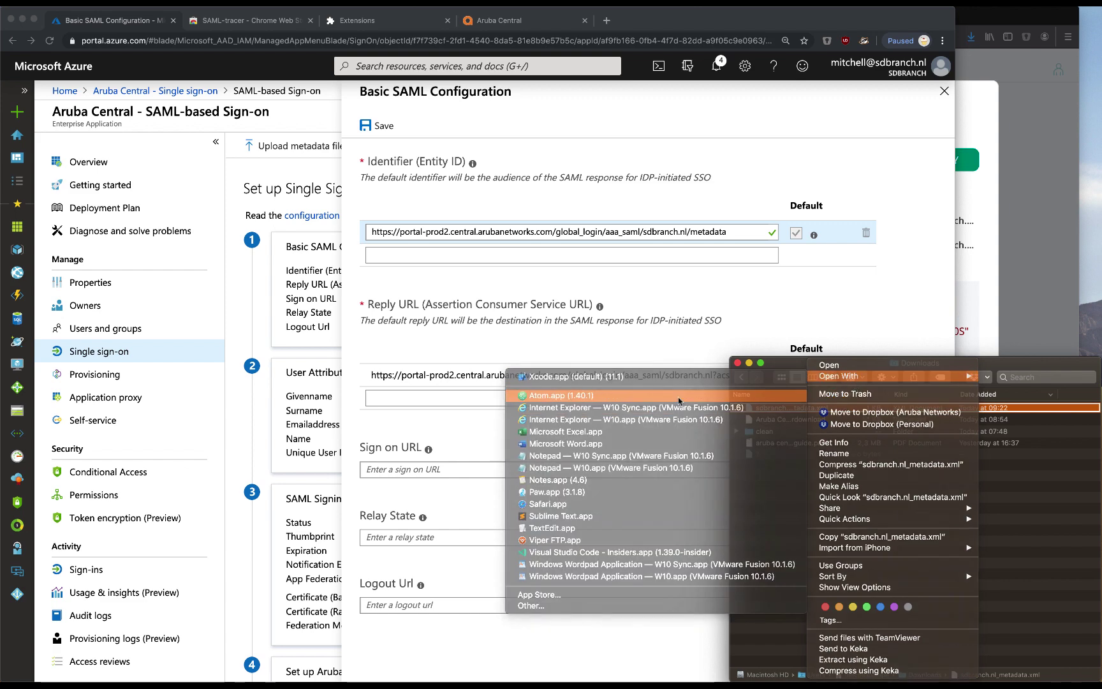
pyautogui.click(676, 397)
pyautogui.write('logout')
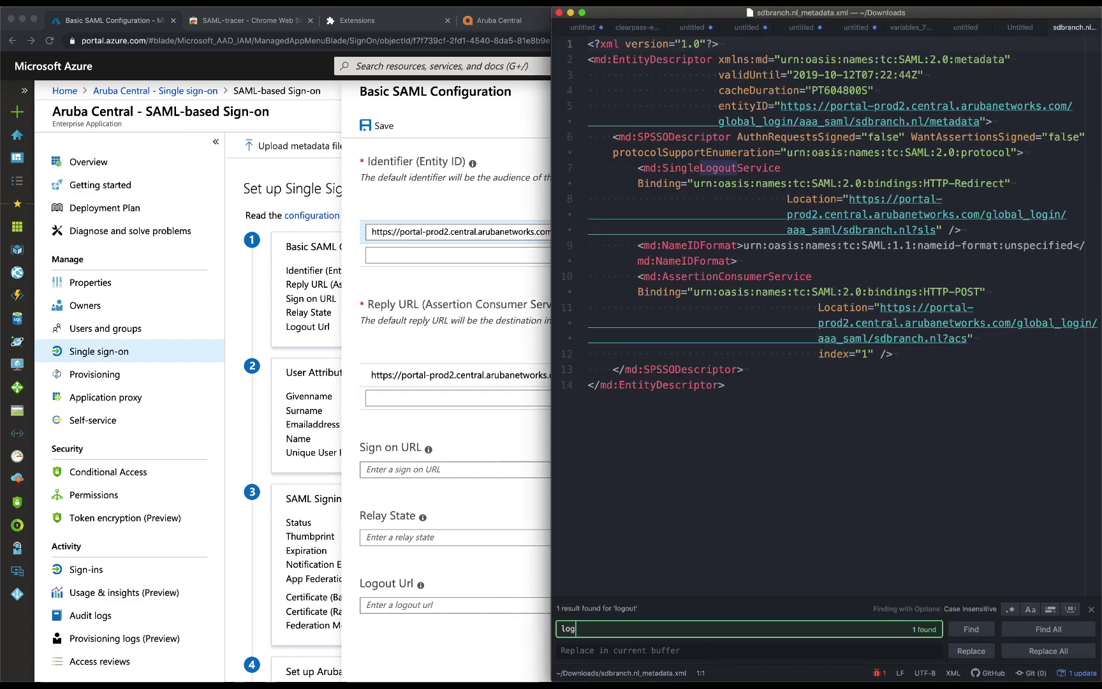
pyautogui.press('Return')
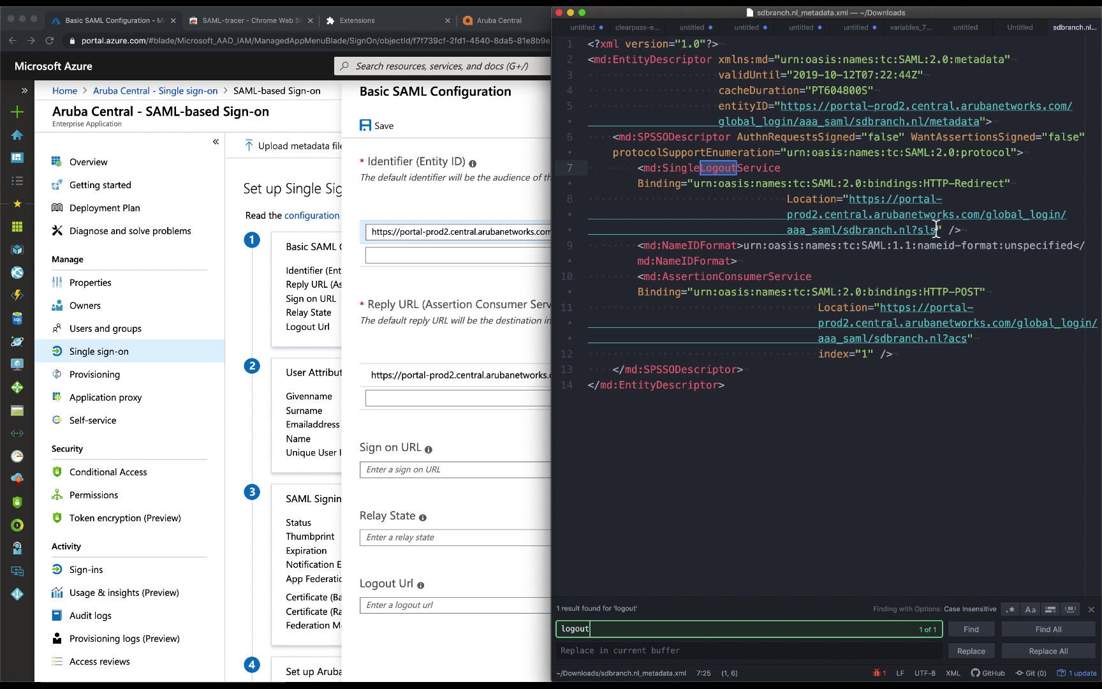
pyautogui.click(853, 198)
pyautogui.moveTo(853, 198); pyautogui.dragTo(849, 198)
pyautogui.press('super+c')
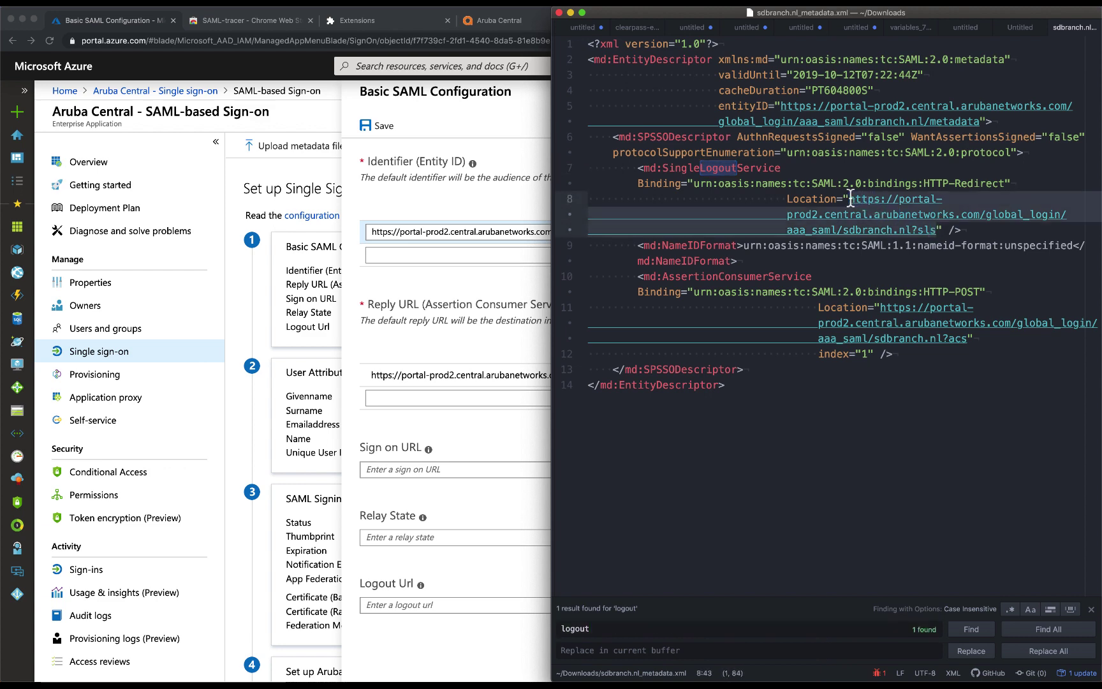
# Paste the ?sls URL into Logout Url and save the basic SAML configuration.
pyautogui.click(492, 313)
pyautogui.press('super+l')
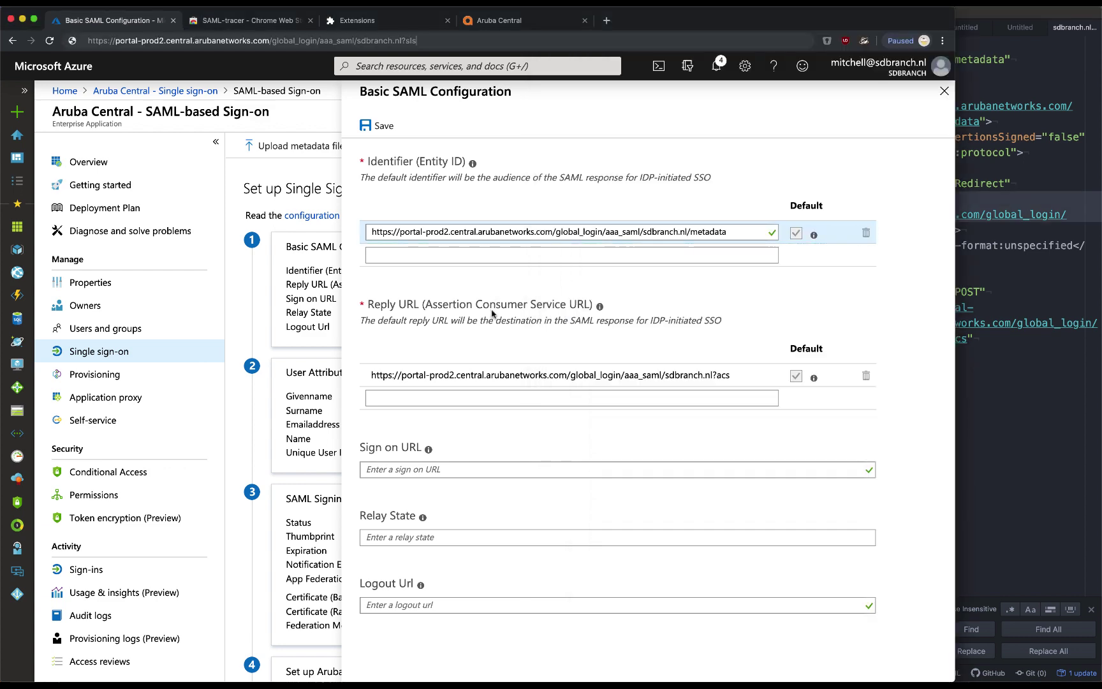
pyautogui.press('super+v')
pyautogui.press('Escape')
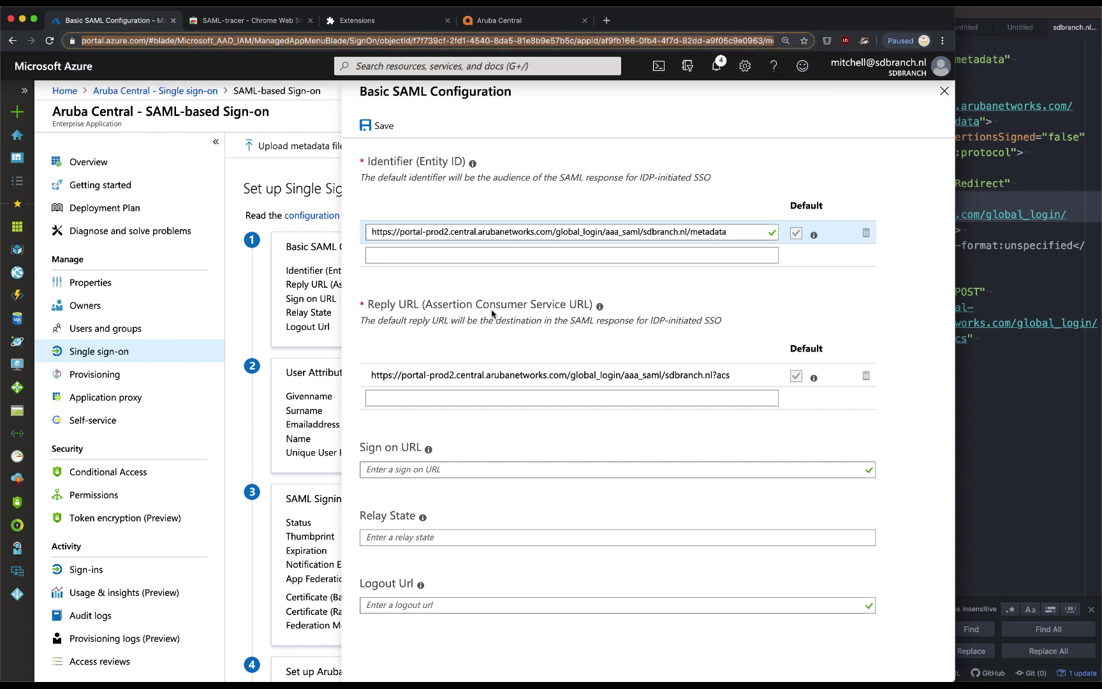
pyautogui.click(414, 606)
pyautogui.press('super+v')
pyautogui.click(379, 123)
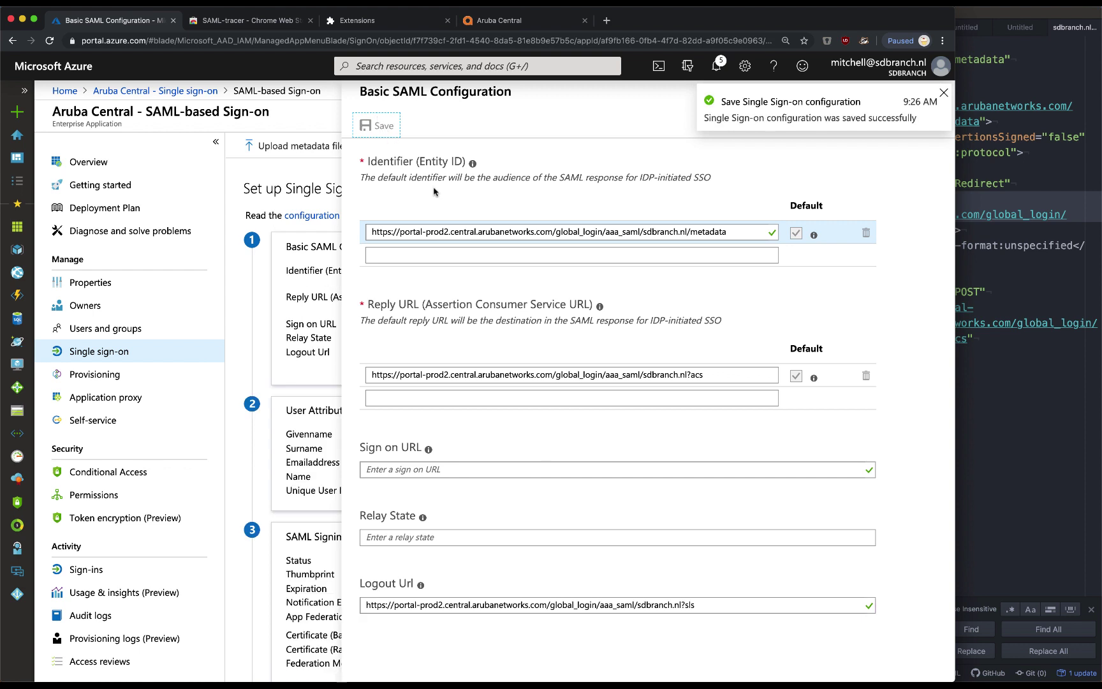
pyautogui.click(324, 187)
pyautogui.click(944, 91)
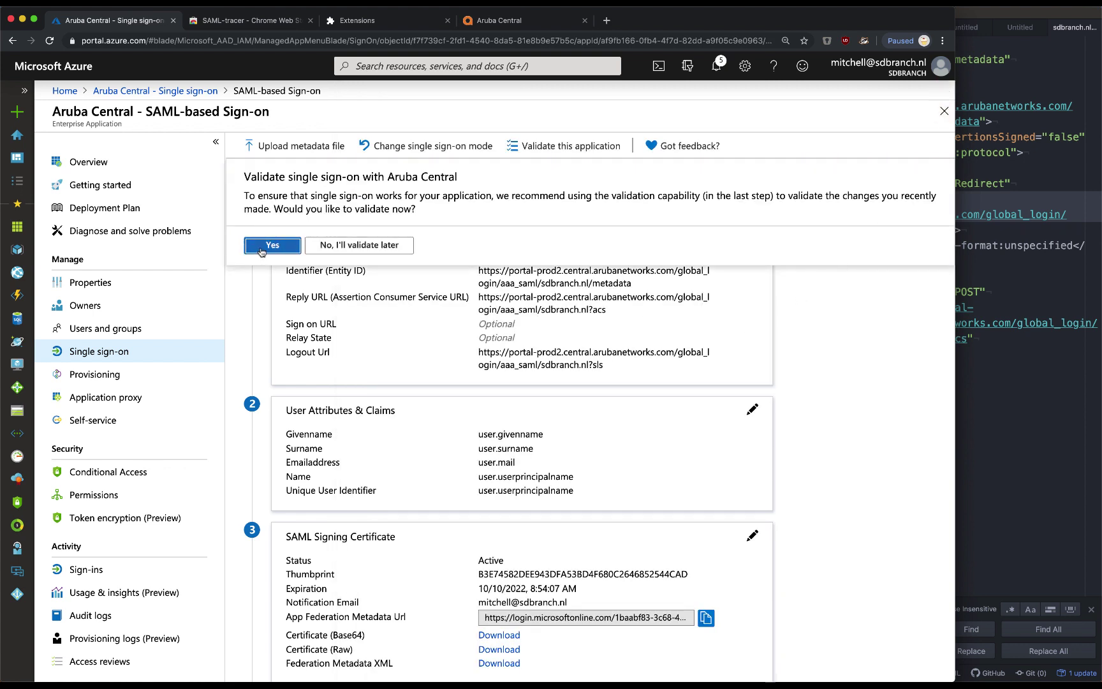
# Choose 'No, I'll validate later' and bring back the Aruba Central sdbranch.nl metadata window.
pyautogui.click(335, 247)
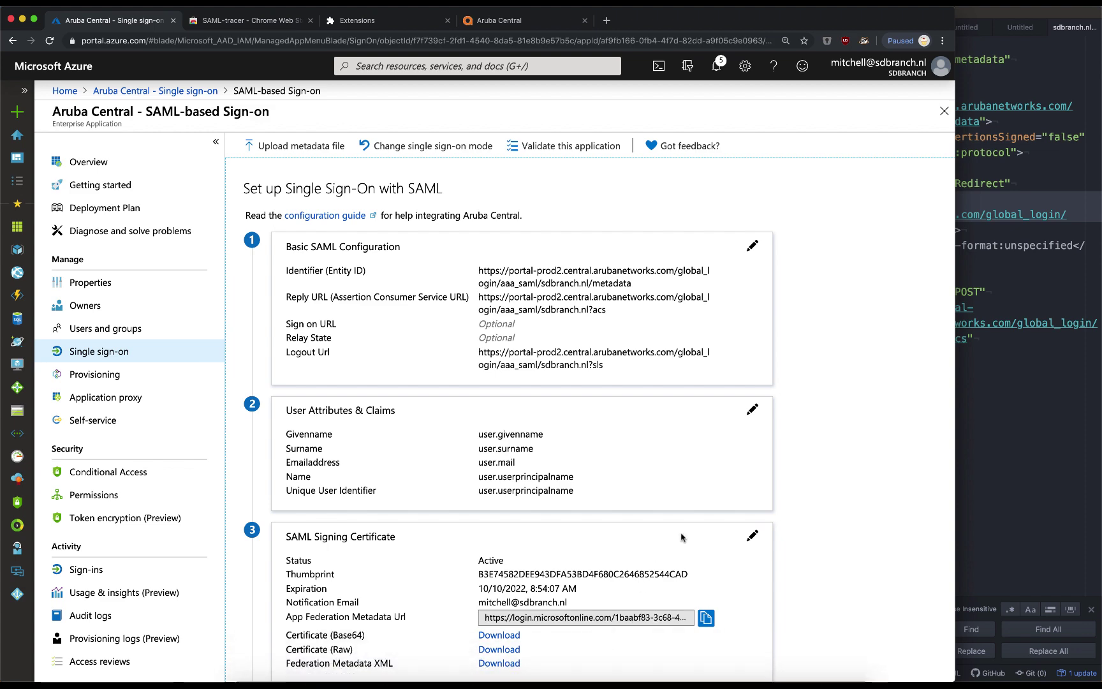
pyautogui.click(975, 85)
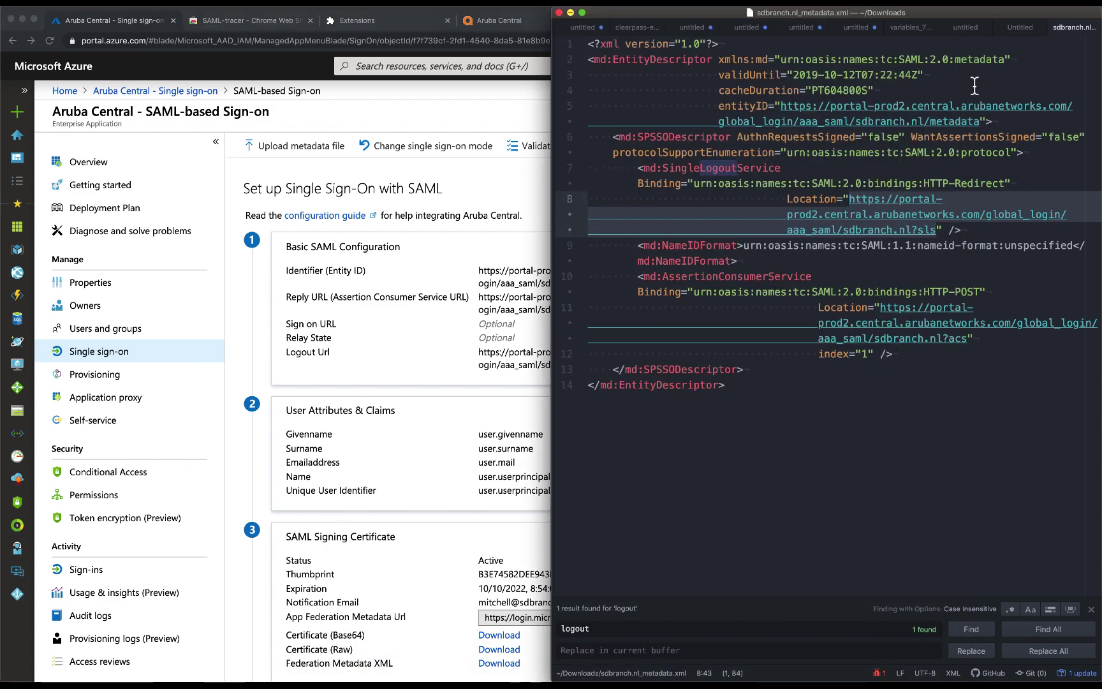
pyautogui.press('super+Tab')
pyautogui.click(999, 102)
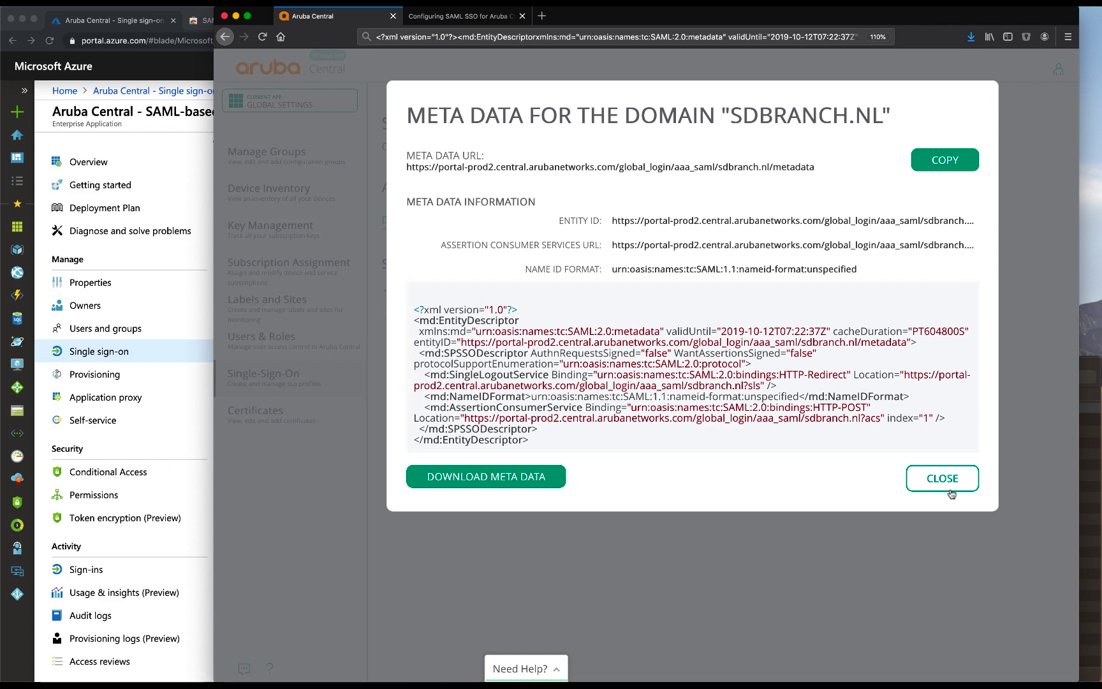
# Read the customer 1 SAML attribute example in 'Configuring Service Provider Metadata in IdP', then return to Azure.
pyautogui.click(454, 16)
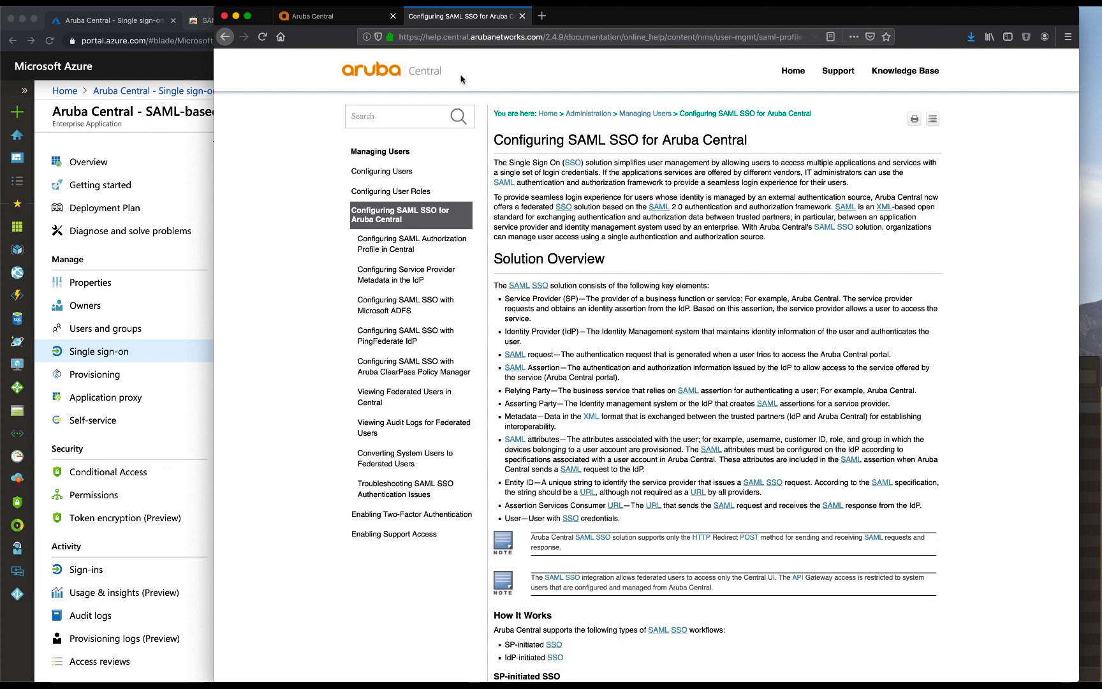
pyautogui.click(434, 283)
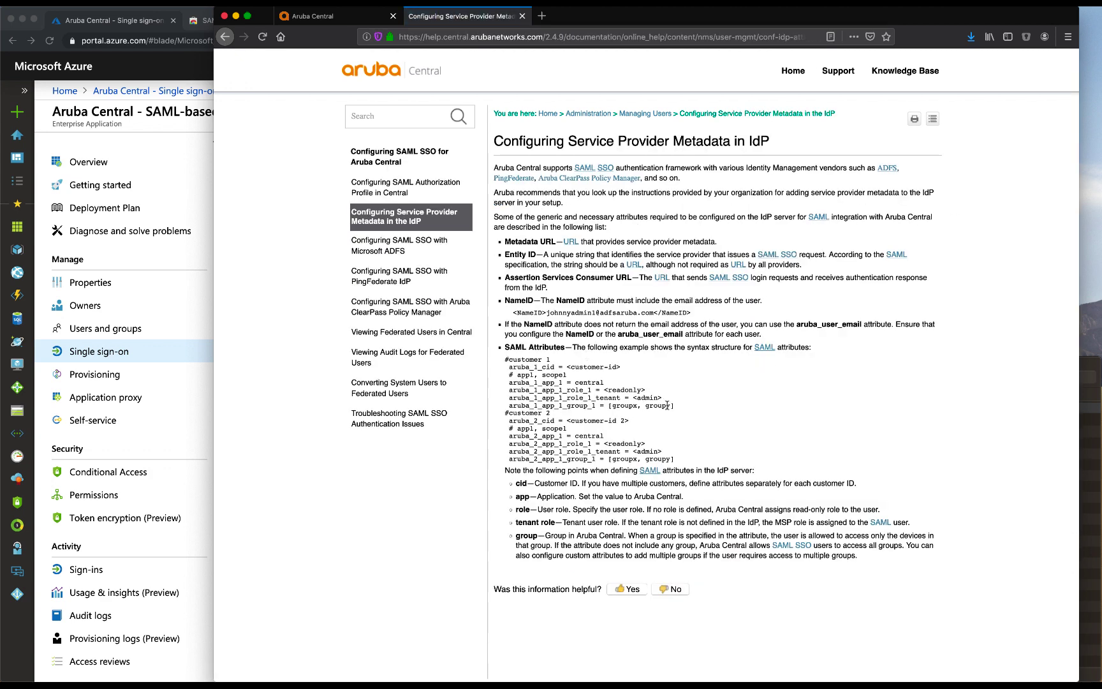
pyautogui.press('super+equal')
pyautogui.press('super+equal')
pyautogui.press('super+equal')
pyautogui.press('super+equal')
pyautogui.press('super+equal')
pyautogui.scroll(-5, 668, 405)
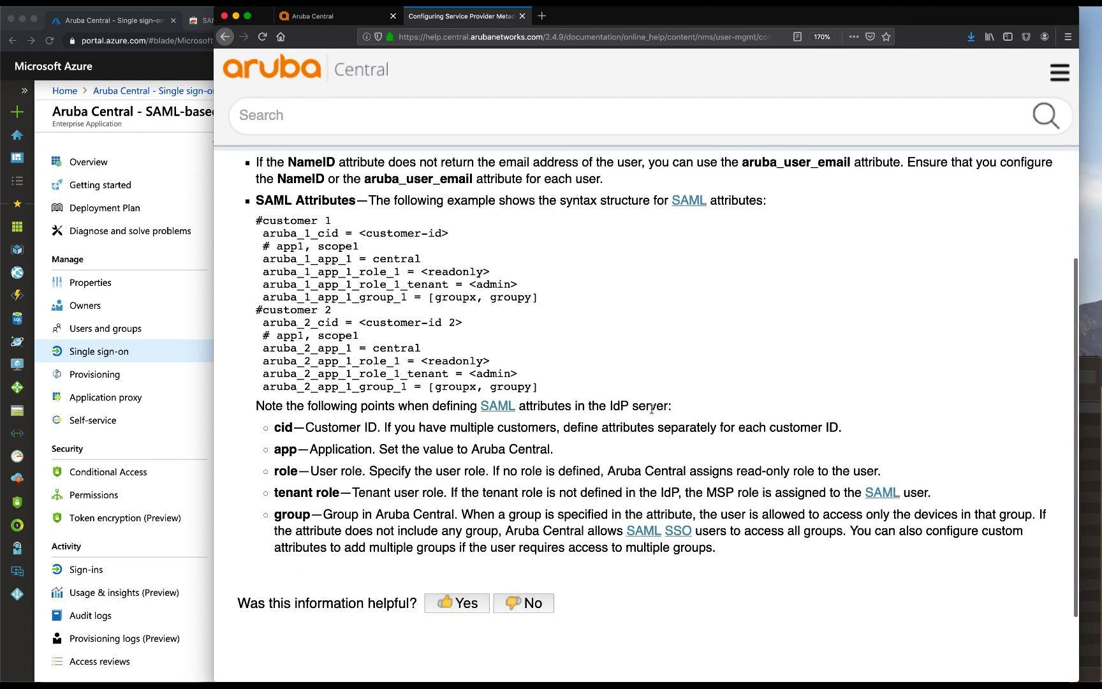
pyautogui.moveTo(549, 323); pyautogui.dragTo(322, 246)
pyautogui.click(492, 287)
pyautogui.moveTo(539, 304); pyautogui.dragTo(258, 232)
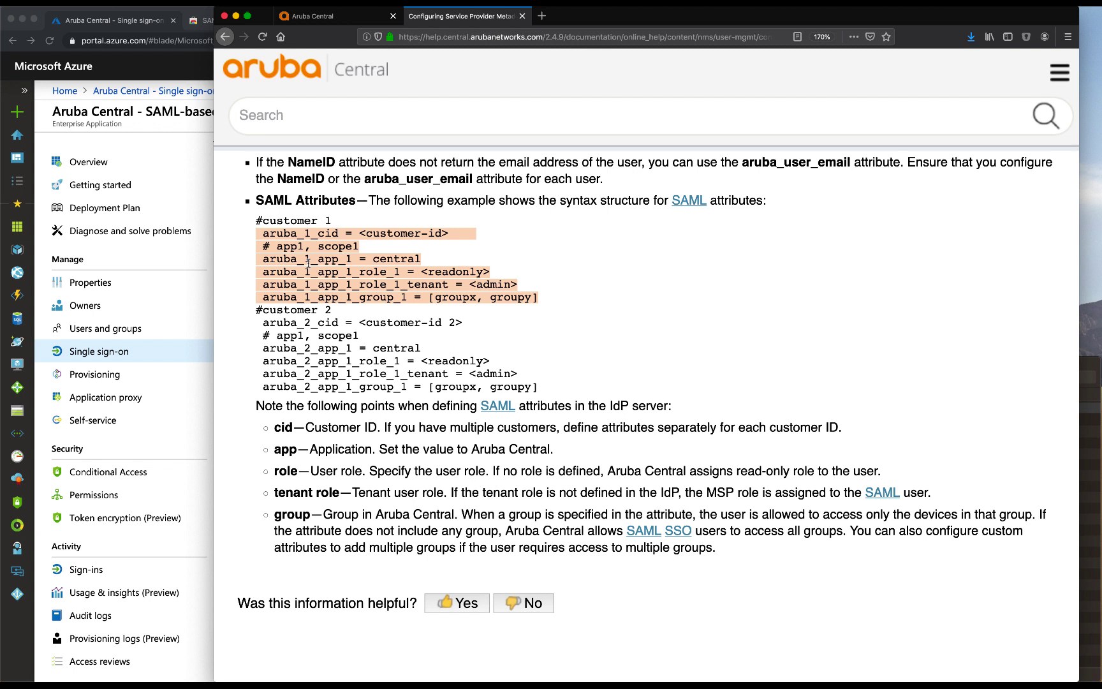
pyautogui.click(349, 273)
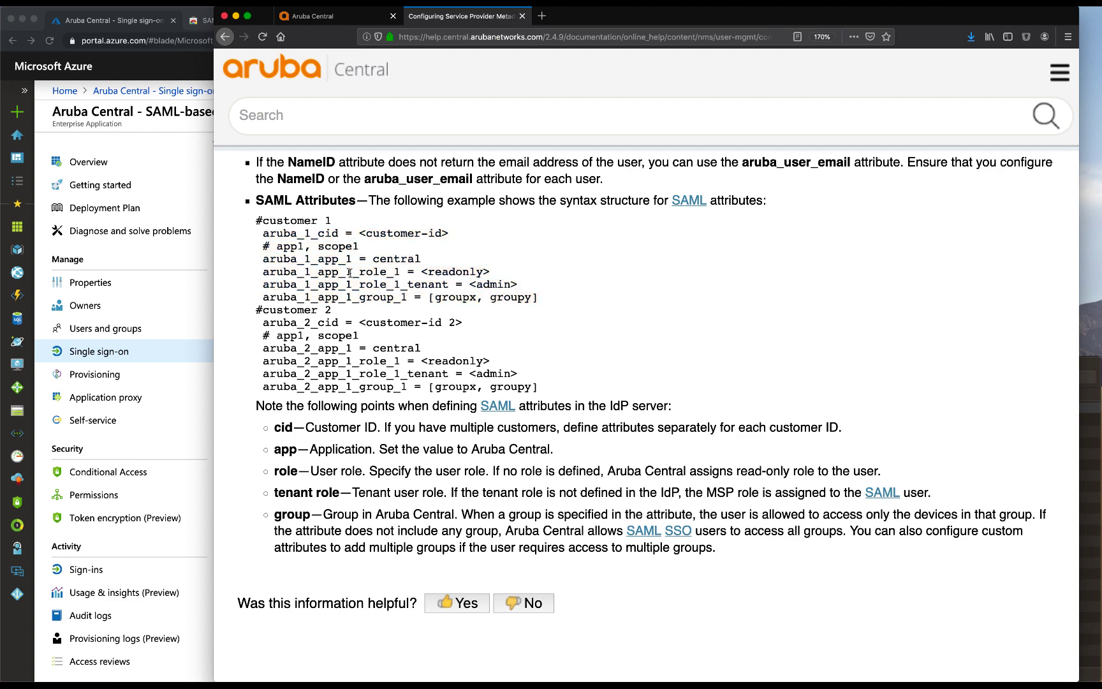
pyautogui.press('super+Tab')
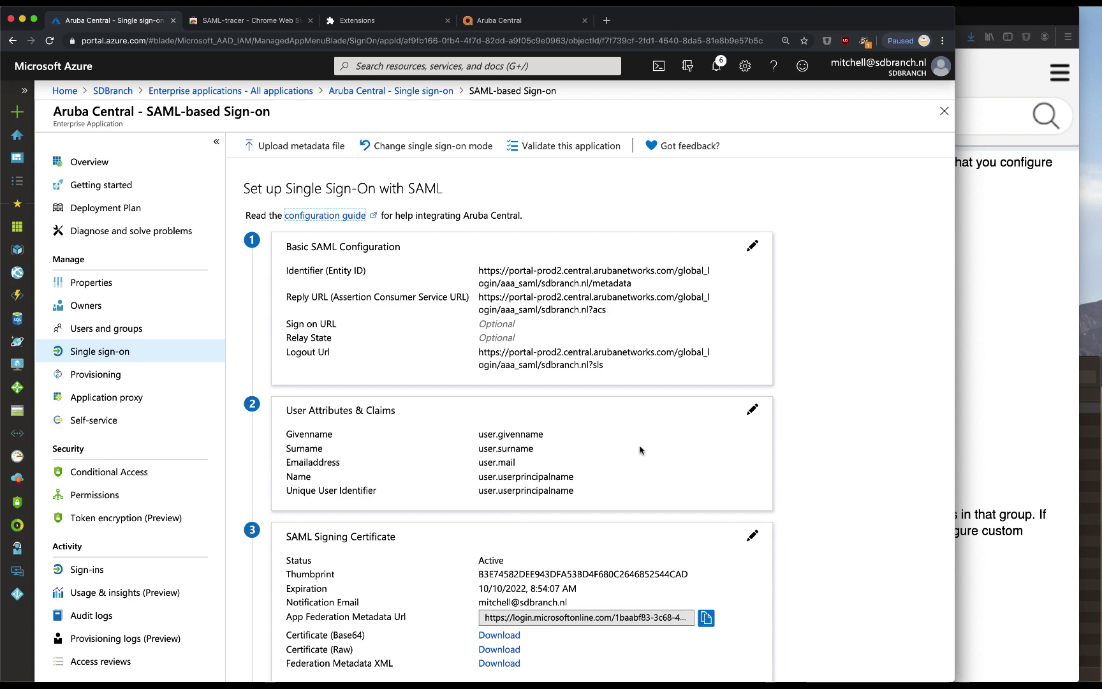
# Start a new group in Azure AD Groups named Central Admin.
pyautogui.click(17, 594)
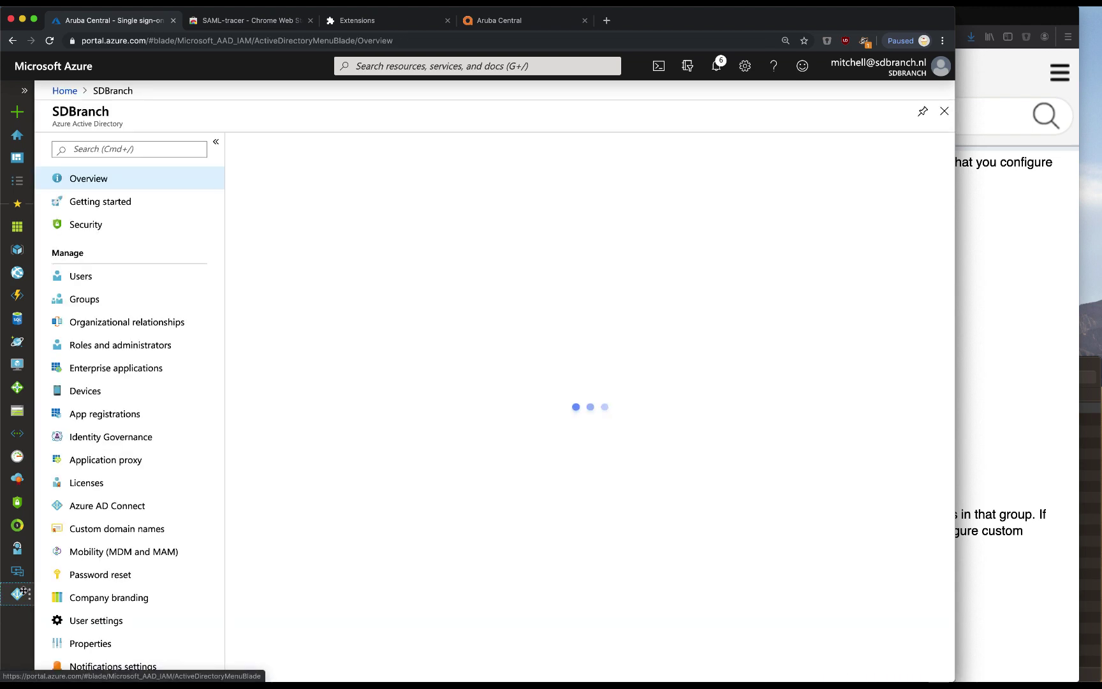
pyautogui.click(109, 300)
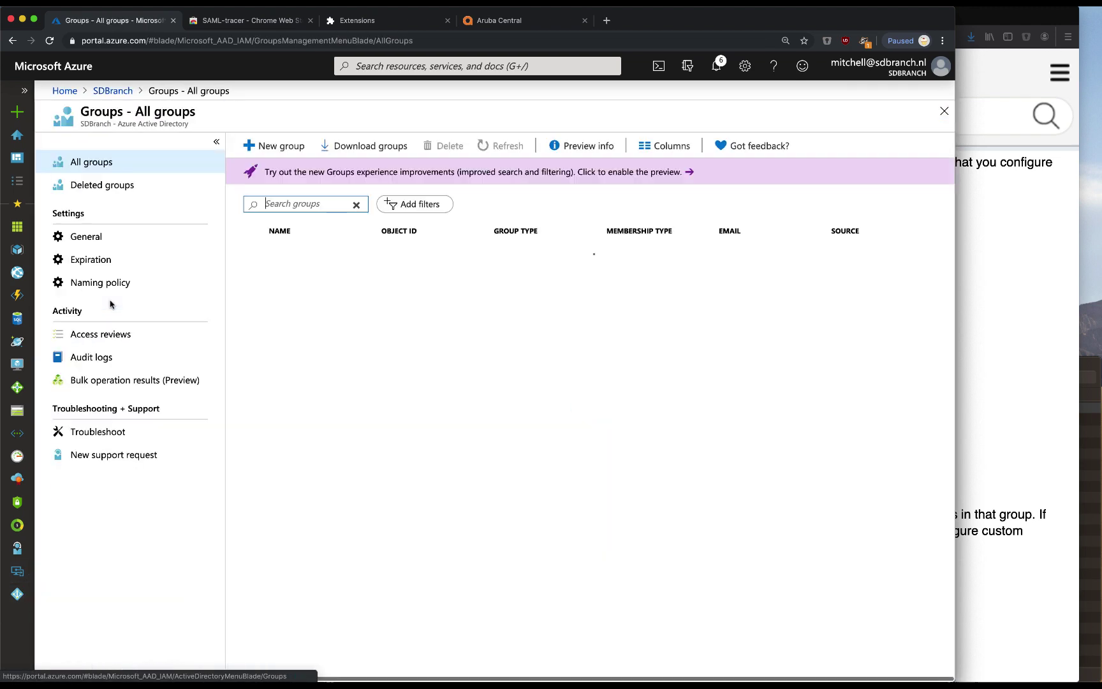
pyautogui.click(284, 148)
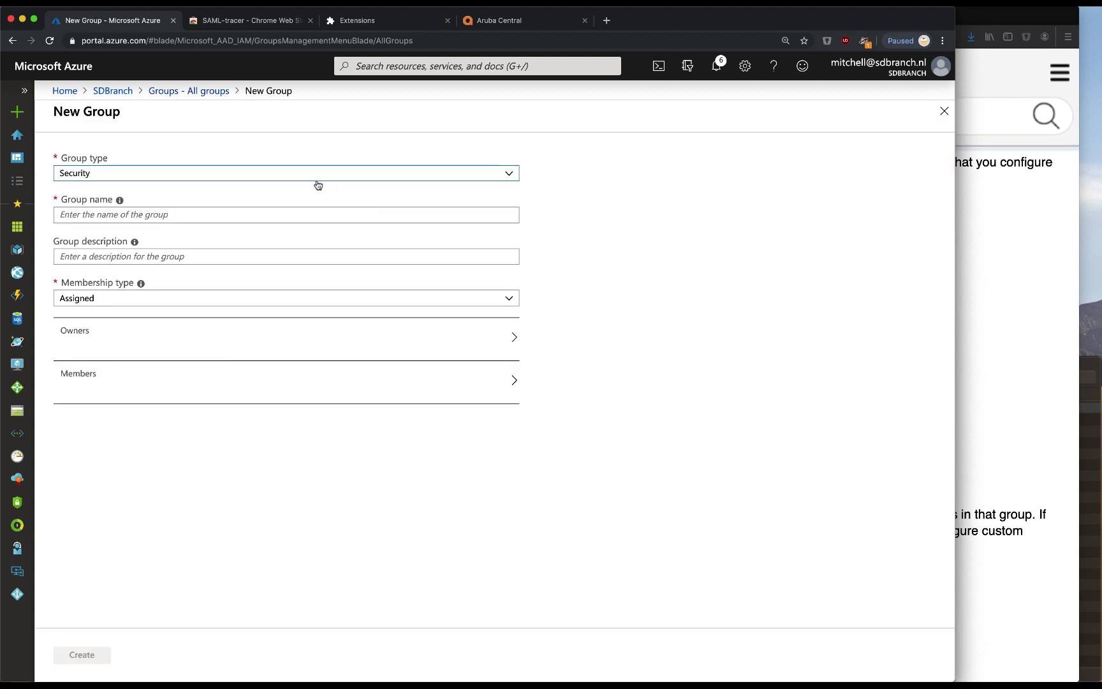
pyautogui.click(276, 217)
pyautogui.write('Ce')
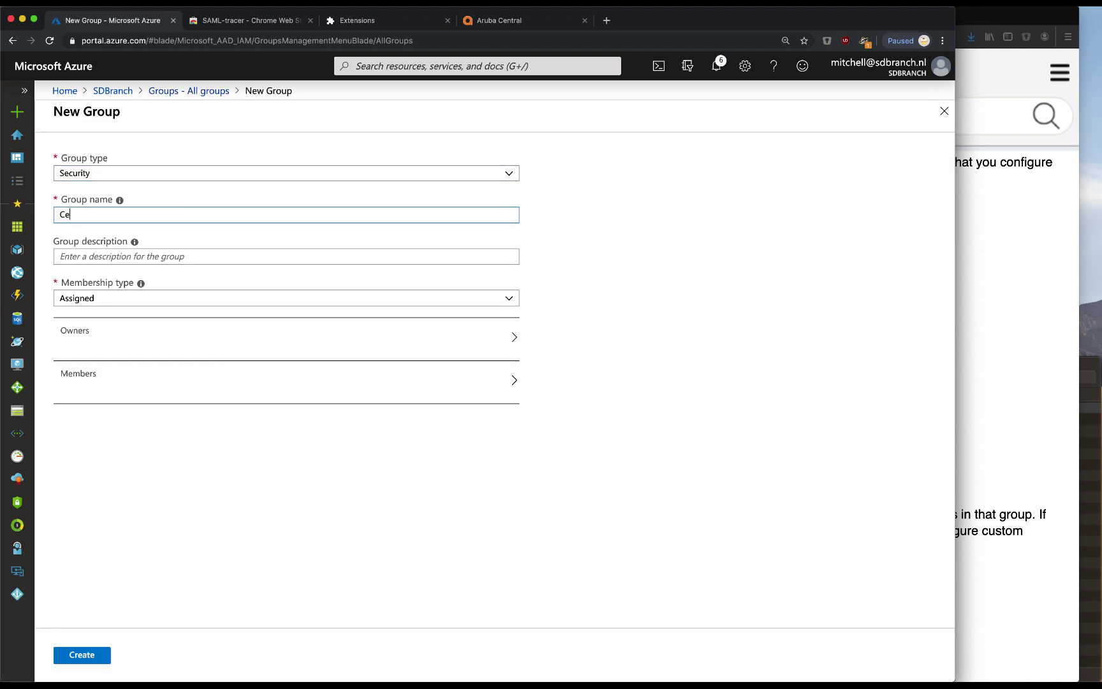
pyautogui.write('ntral Admin')
pyautogui.press('super+a')
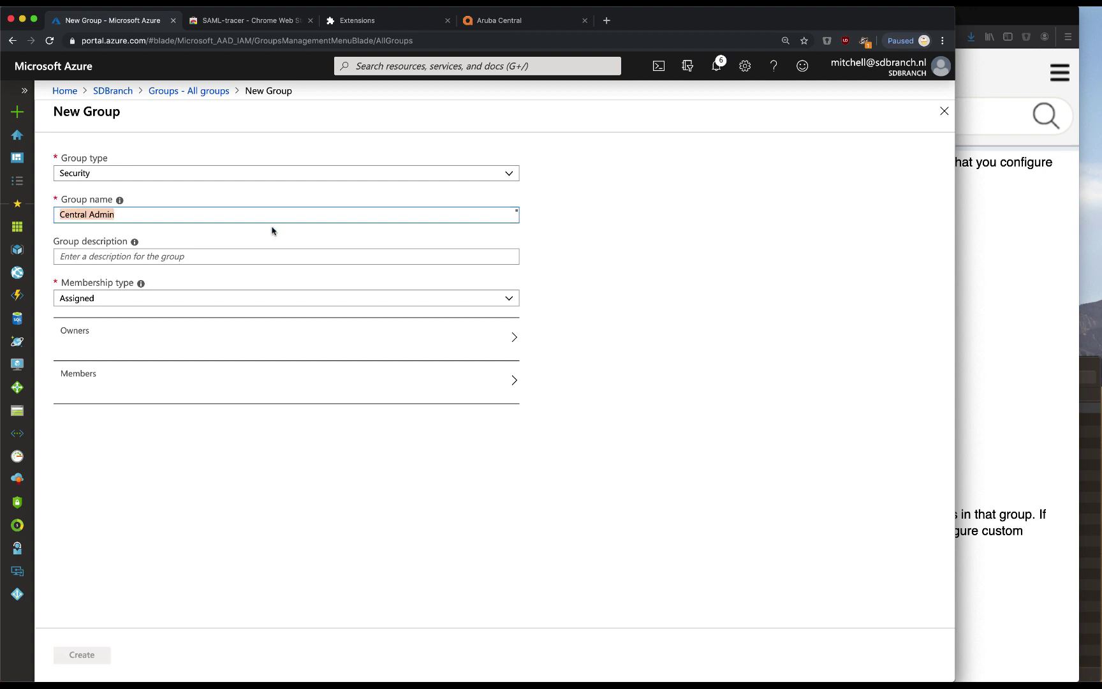
# Add the matching central user as its member and create the group.
pyautogui.click(184, 390)
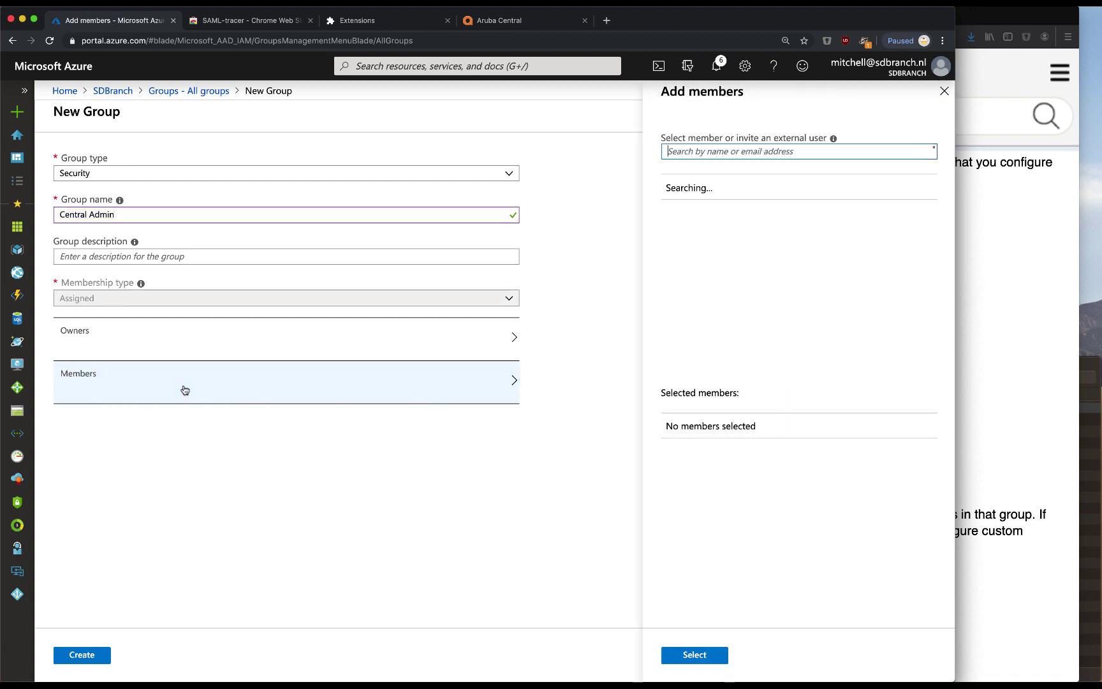
pyautogui.write('central')
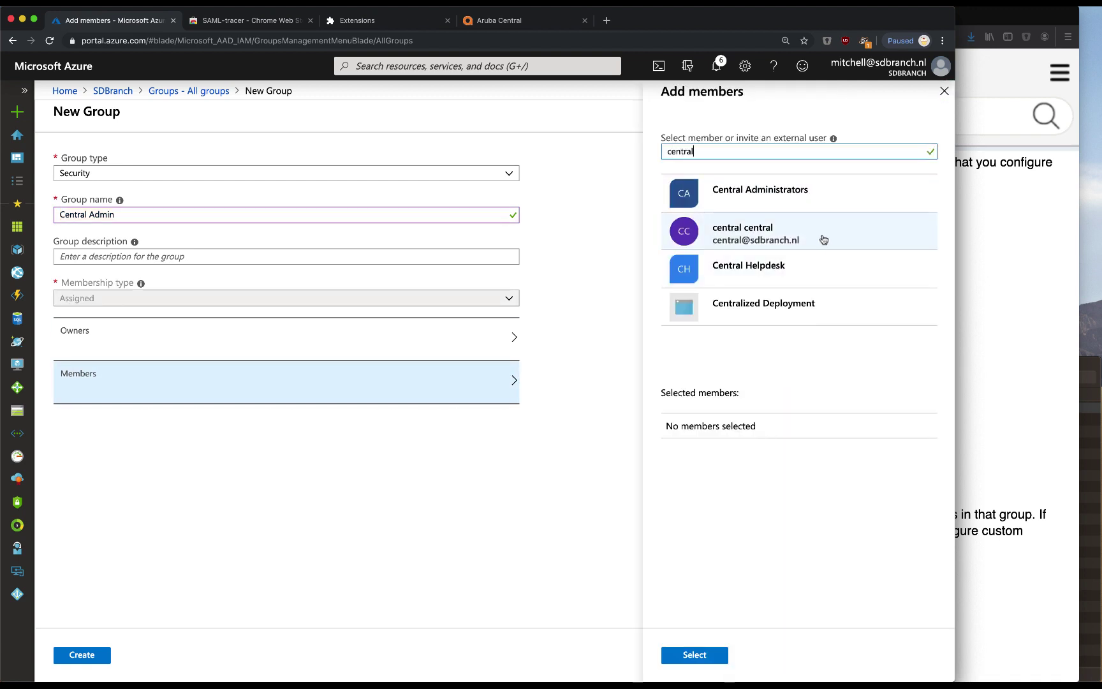
pyautogui.click(823, 238)
pyautogui.click(718, 655)
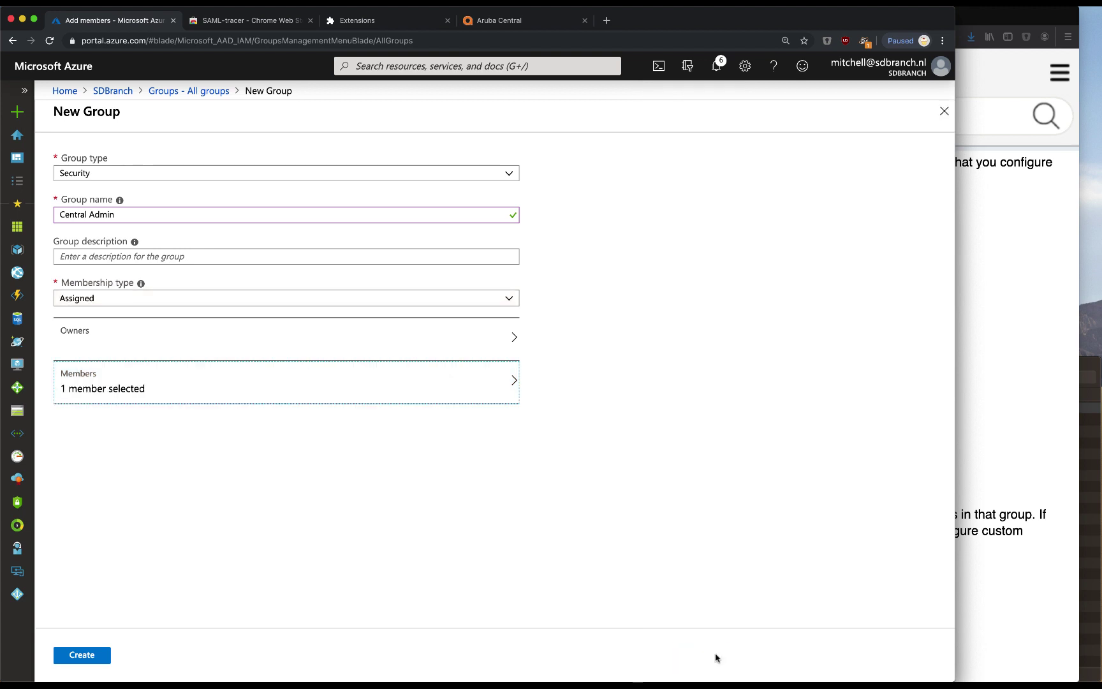
pyautogui.click(86, 661)
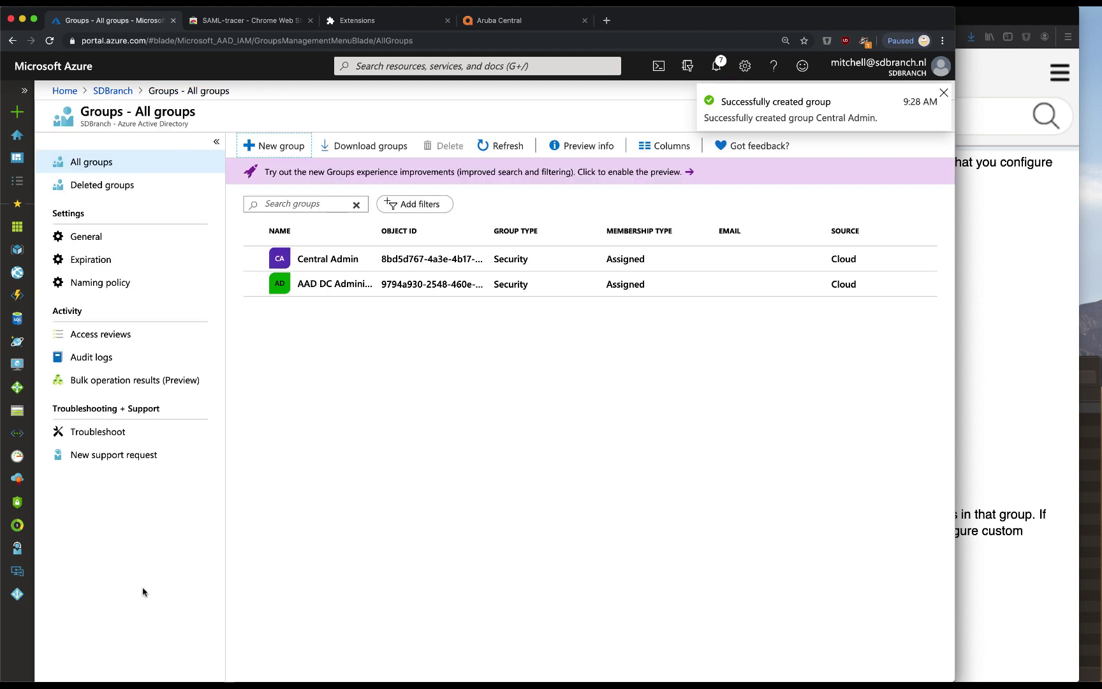
# Start another new group and name it Central helpdesk.
pyautogui.click(276, 147)
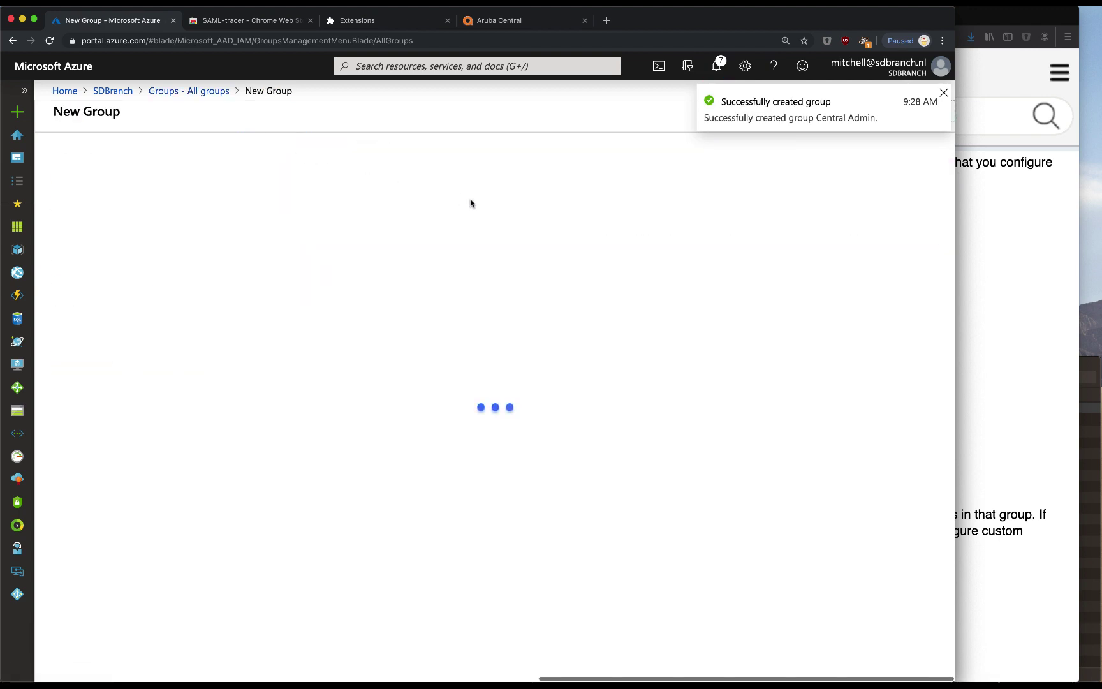
pyautogui.click(357, 215)
pyautogui.write('Central Admin')
pyautogui.press('BackSpace')
pyautogui.press('BackSpace')
pyautogui.press('BackSpace')
pyautogui.press('BackSpace')
pyautogui.press('BackSpace')
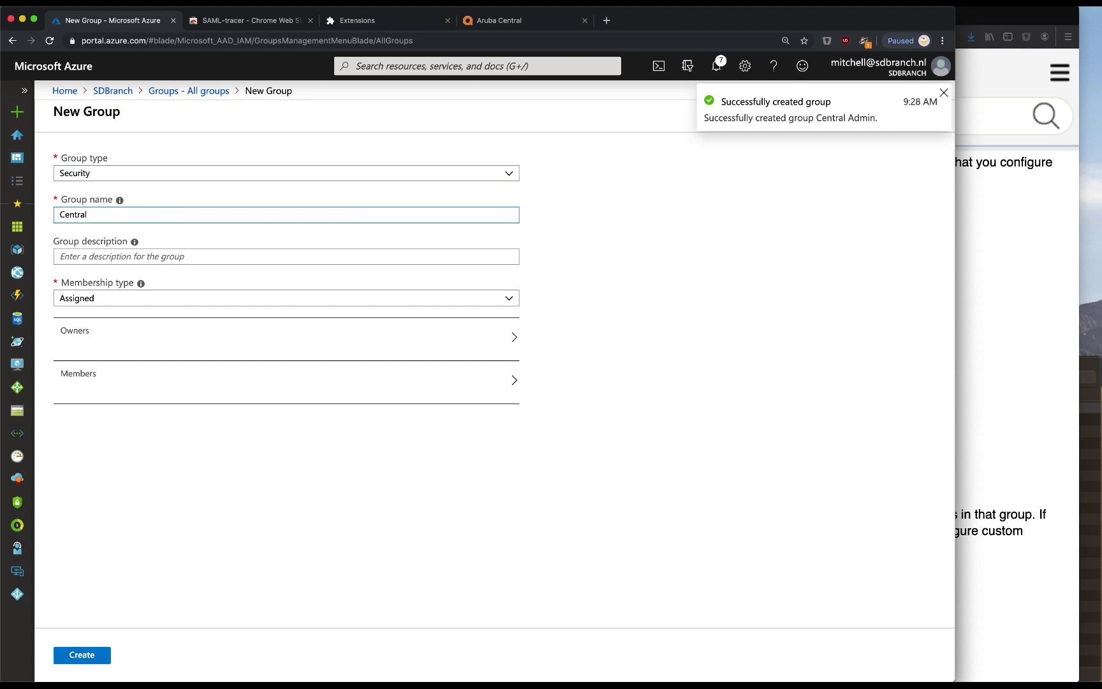
pyautogui.write('helpdesk')
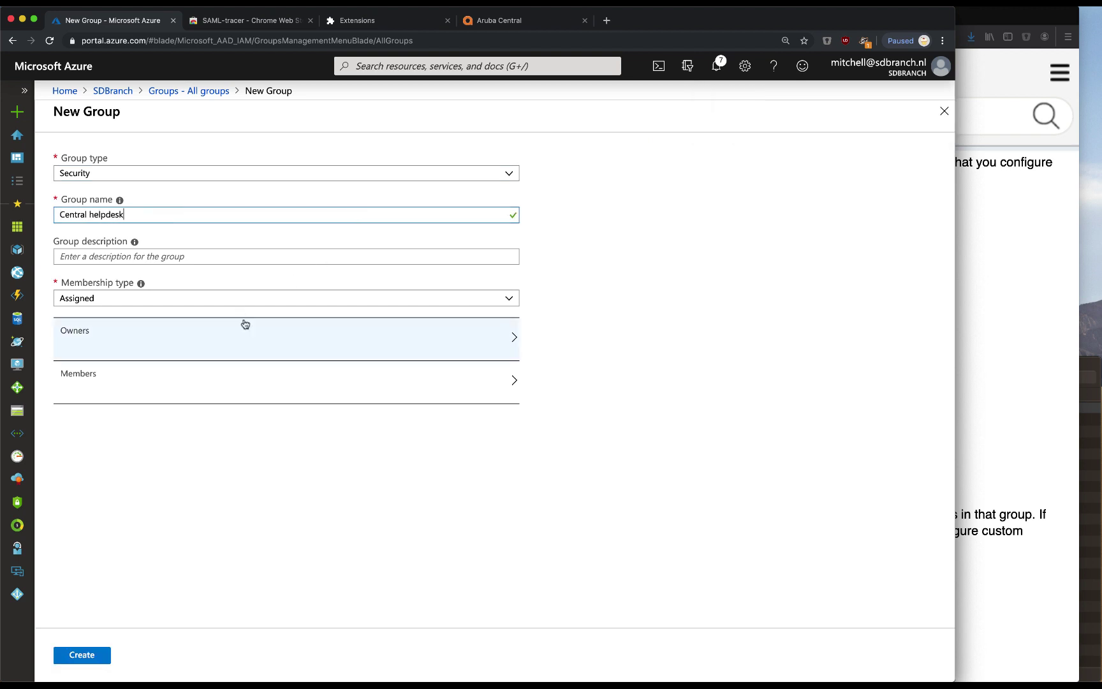
# Add the helpdesk user as its only member and create the group.
pyautogui.click(206, 373)
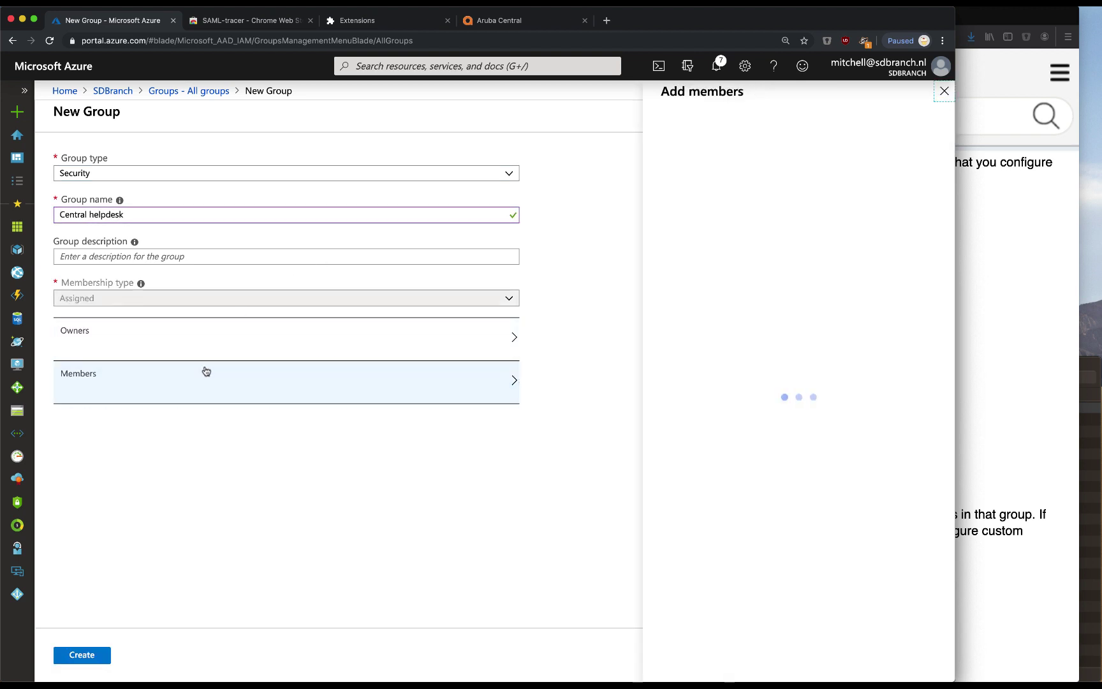
pyautogui.write('helpdesk')
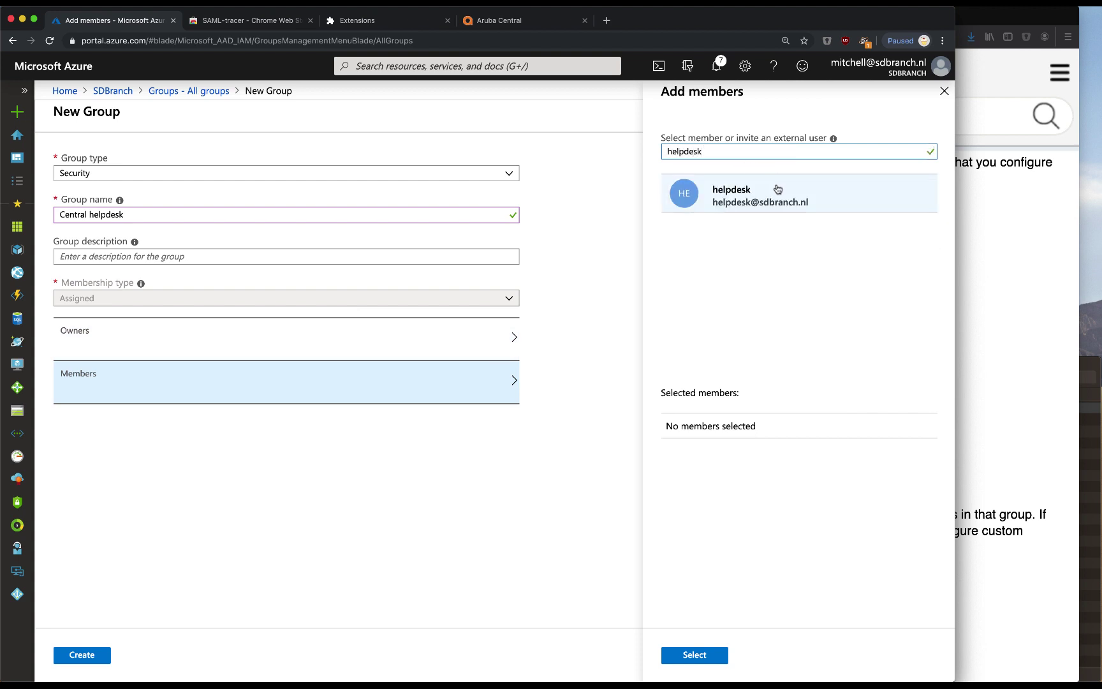
pyautogui.click(770, 189)
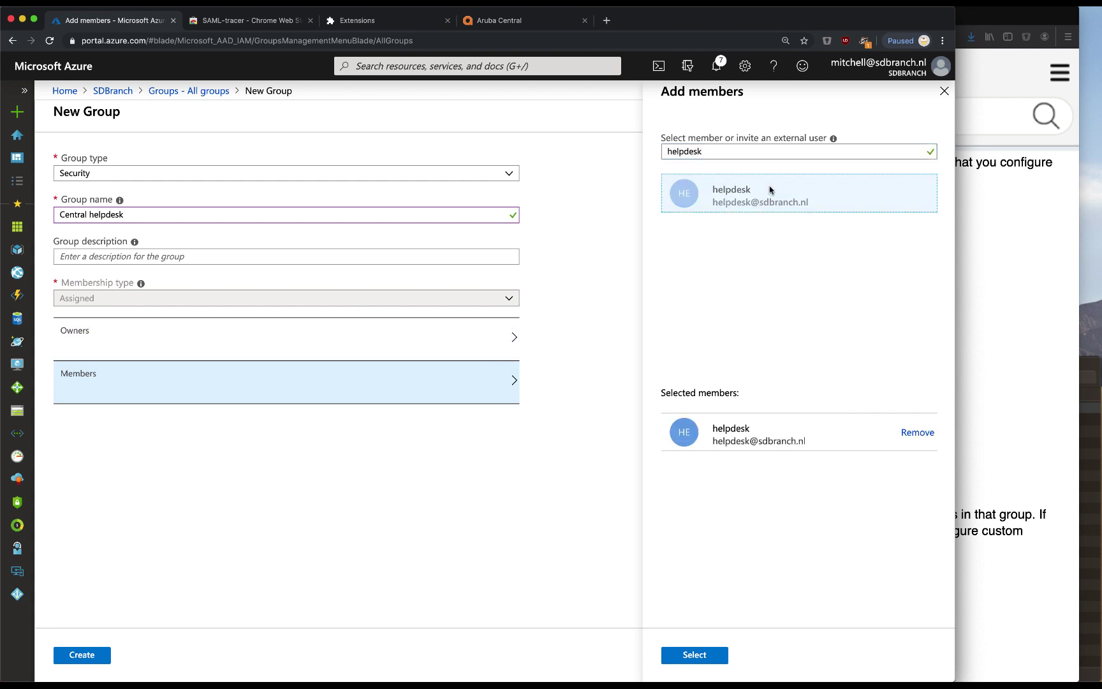
pyautogui.click(698, 654)
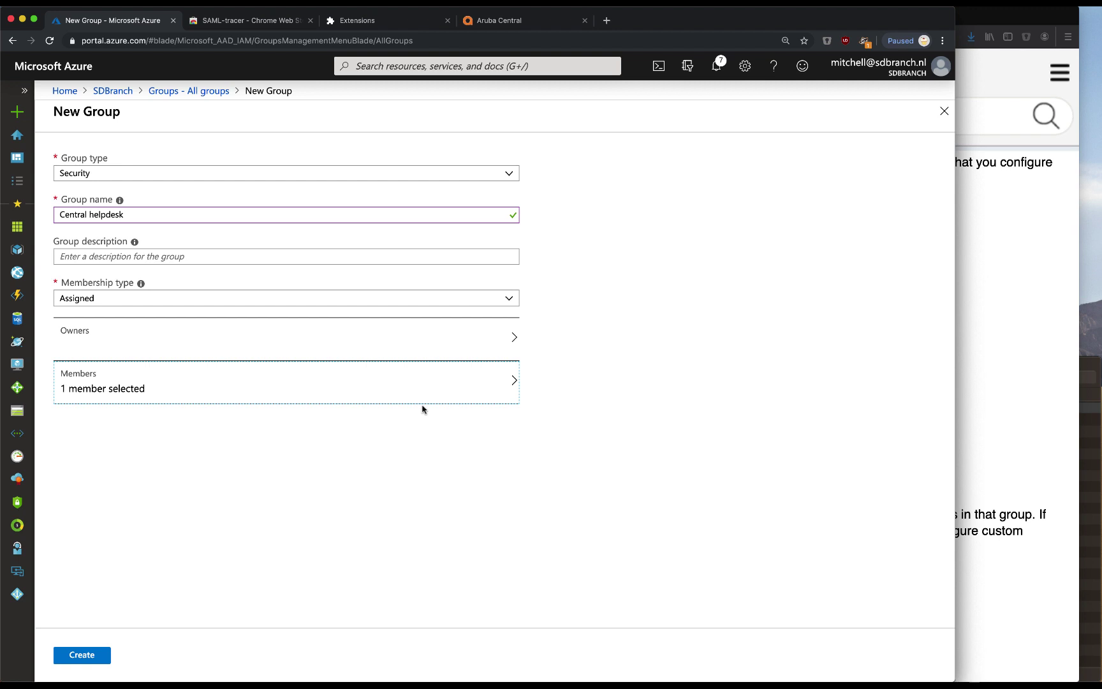
pyautogui.click(97, 659)
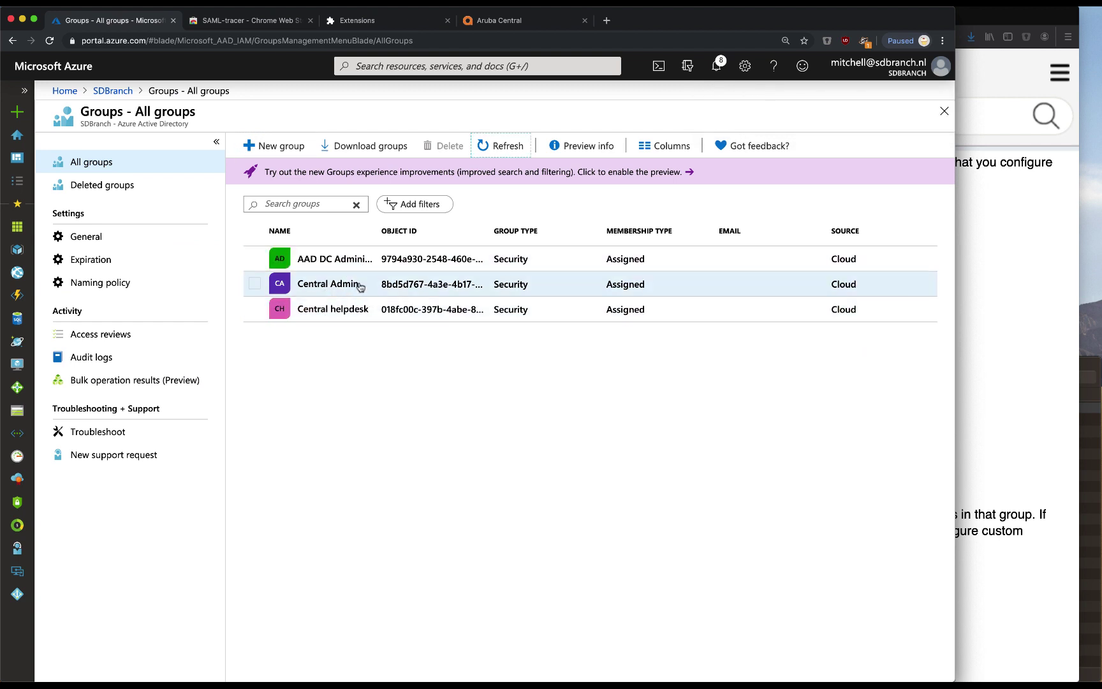
pyautogui.click(13, 603)
# In Aruba Central's Users and groups, assign both the Central Admin and Central helpdesk groups.
pyautogui.click(116, 368)
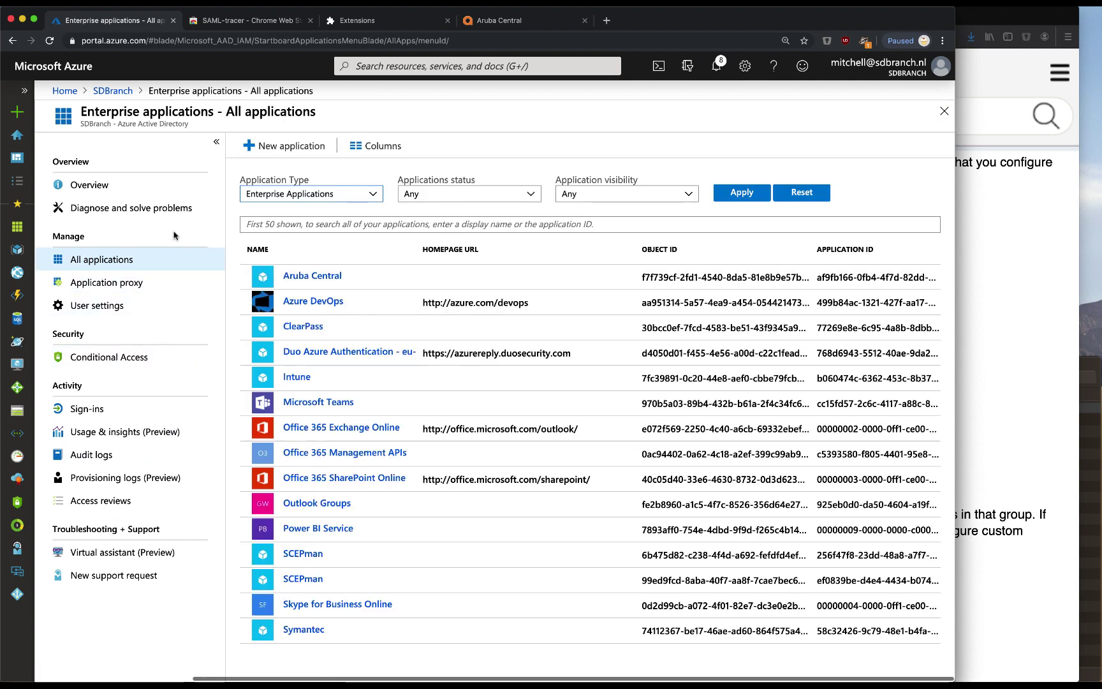
pyautogui.click(294, 277)
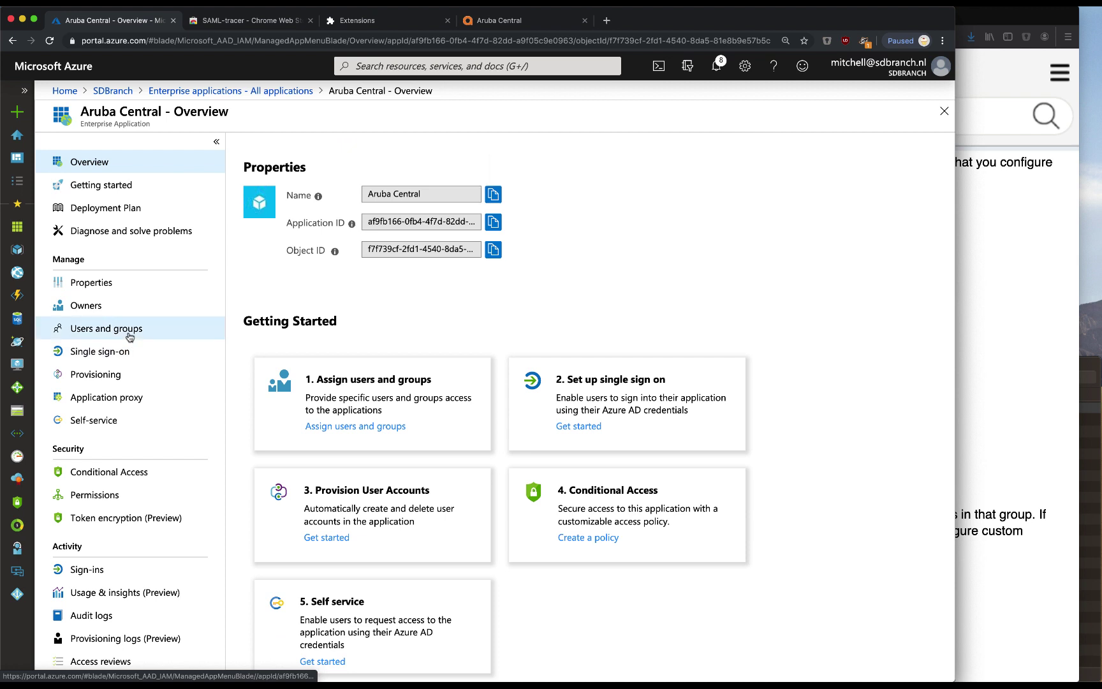
pyautogui.click(129, 334)
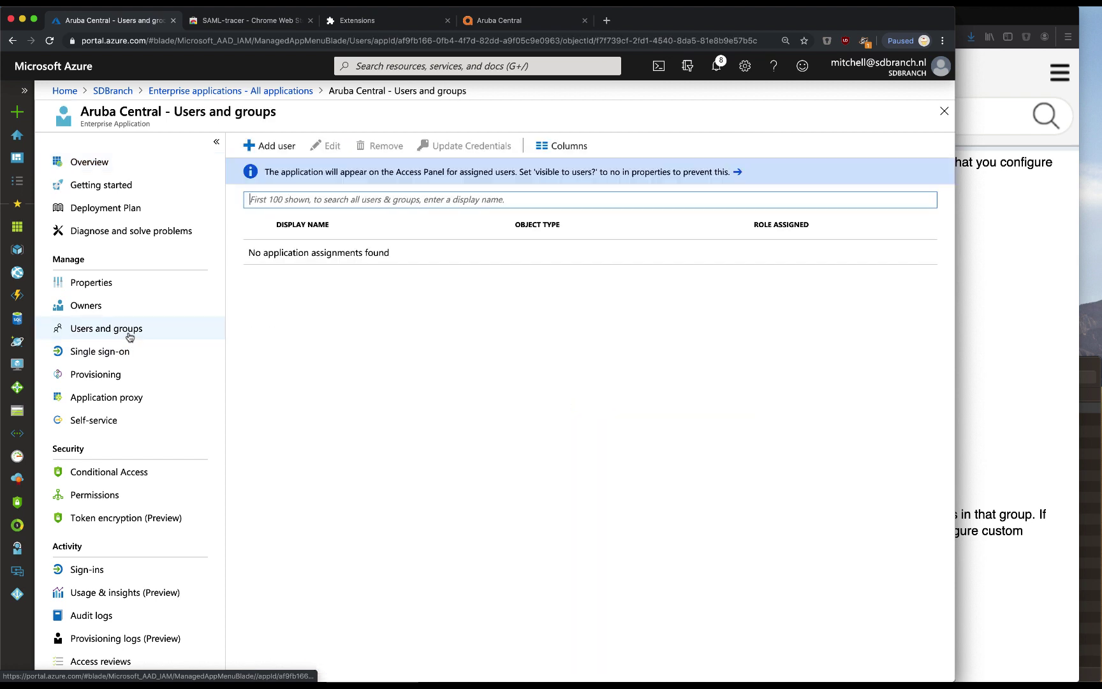
pyautogui.click(287, 146)
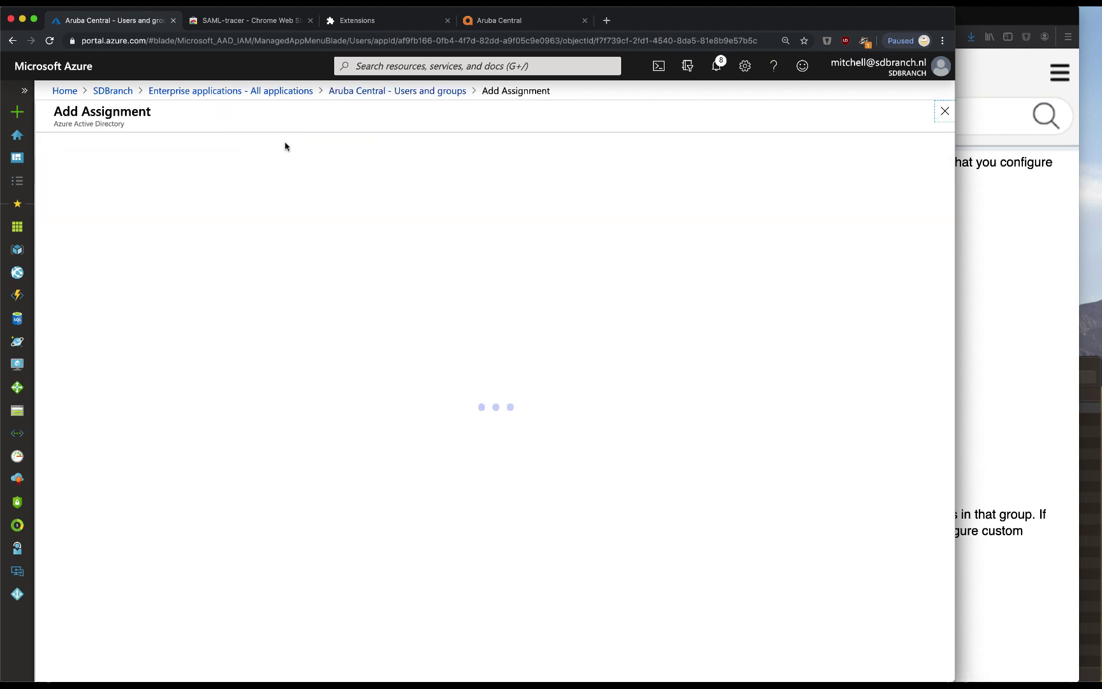
pyautogui.click(304, 177)
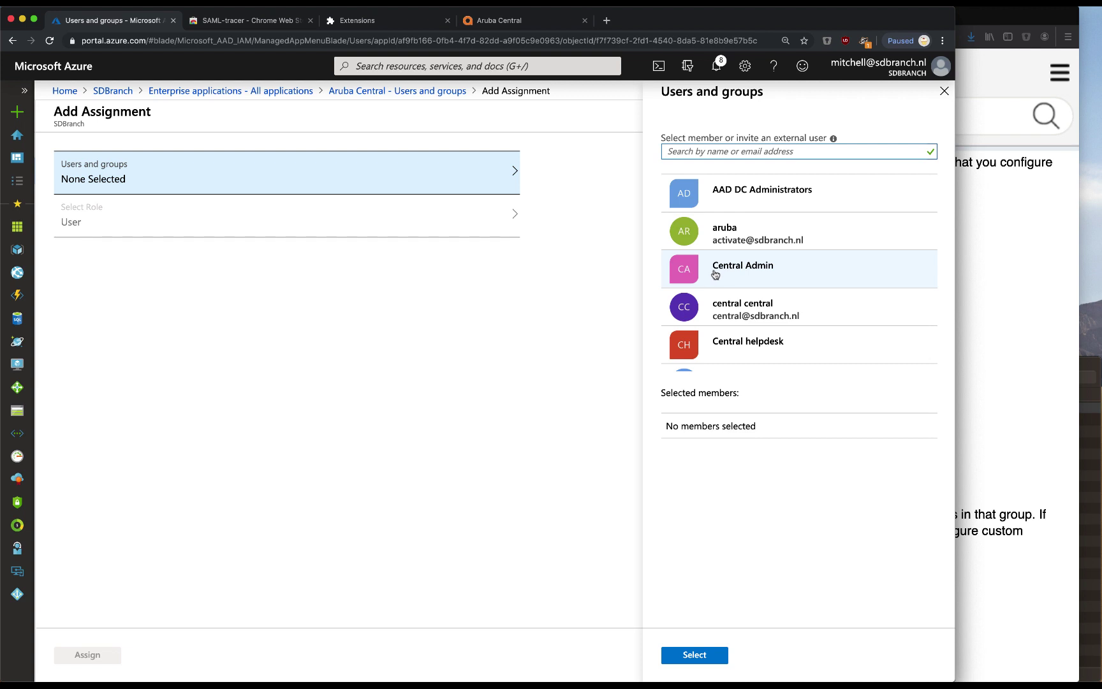
pyautogui.click(715, 274)
pyautogui.click(724, 343)
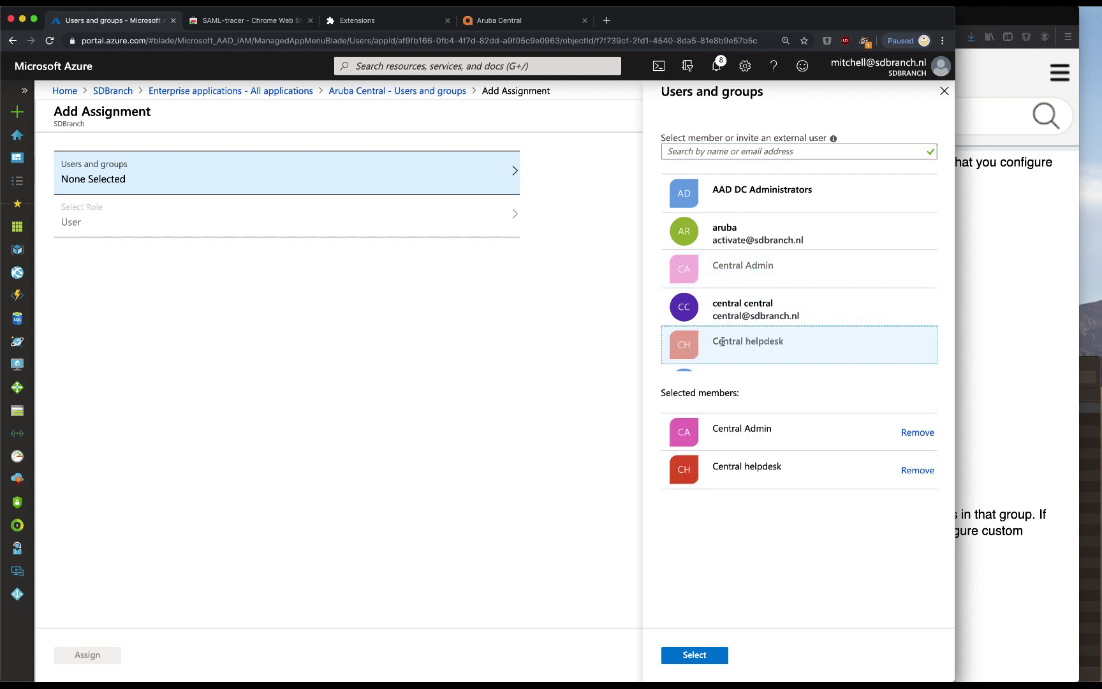
pyautogui.click(726, 658)
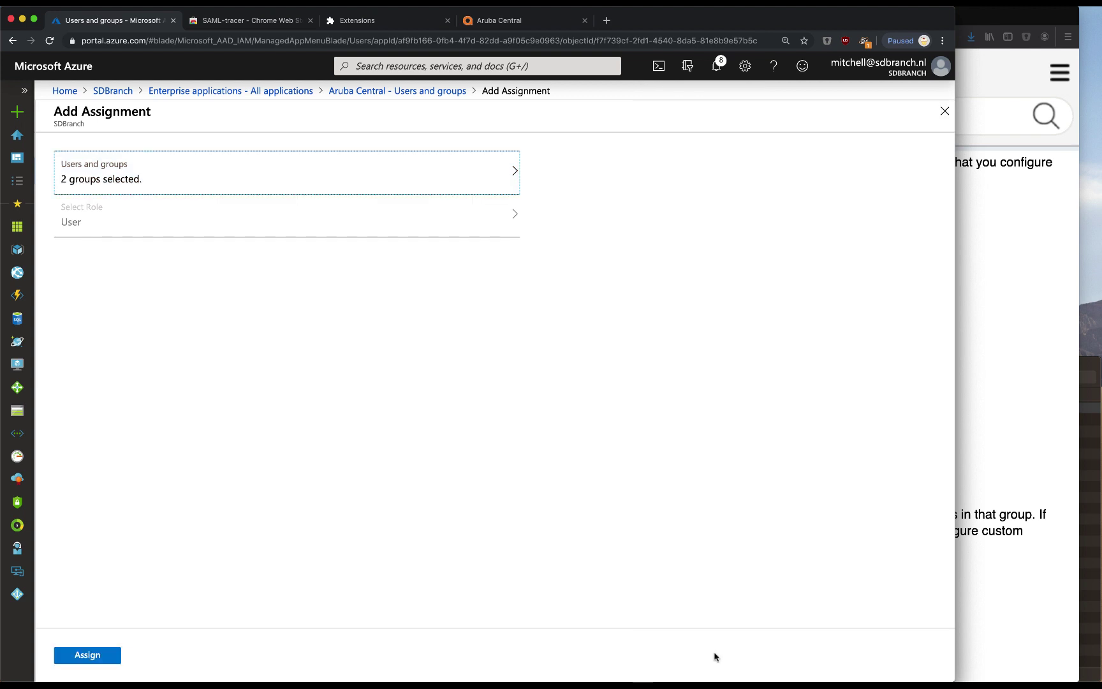
pyautogui.click(88, 655)
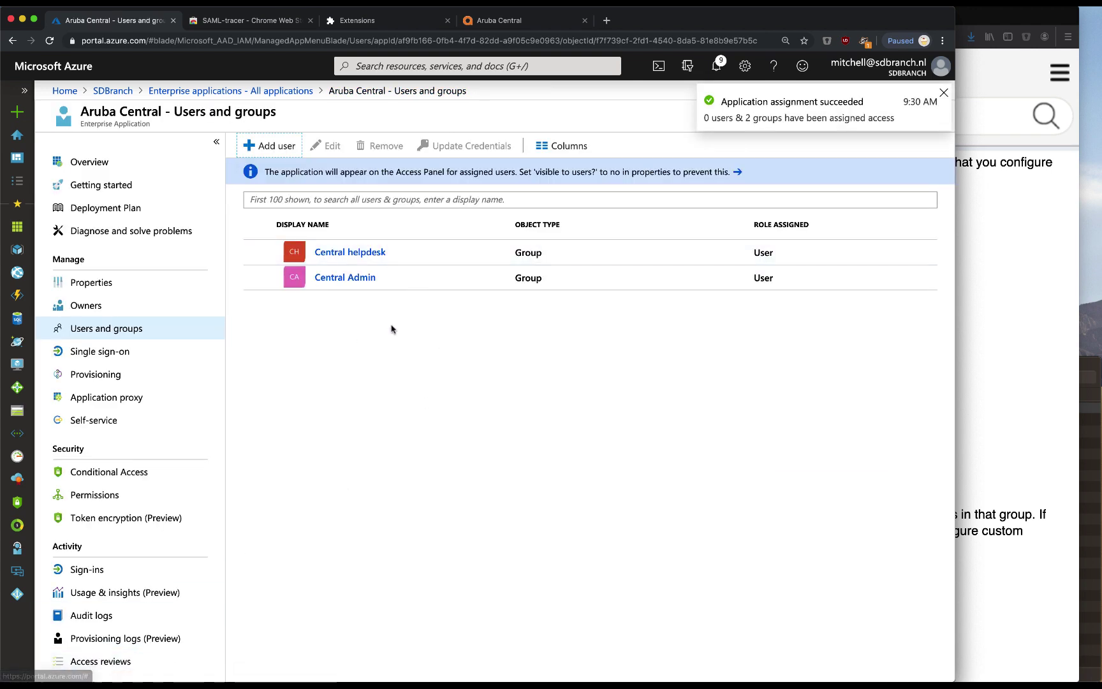
# Add a new claim under User Attributes & Claims, named aruba_1_cid from the help page.
pyautogui.click(129, 352)
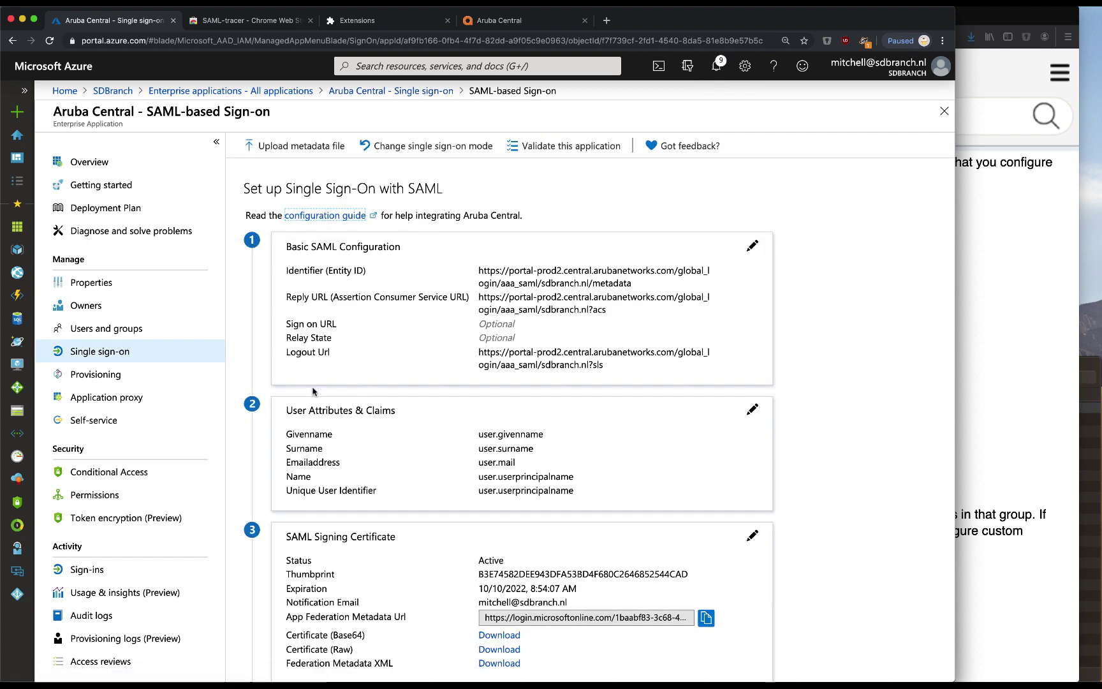
pyautogui.click(748, 415)
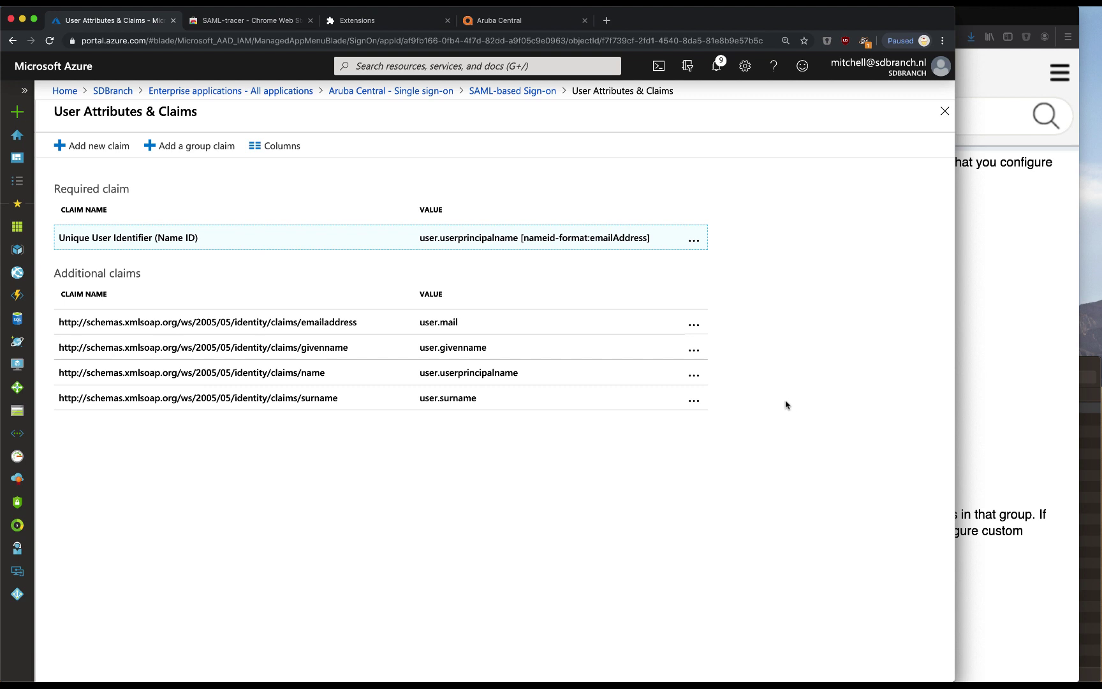
pyautogui.click(107, 152)
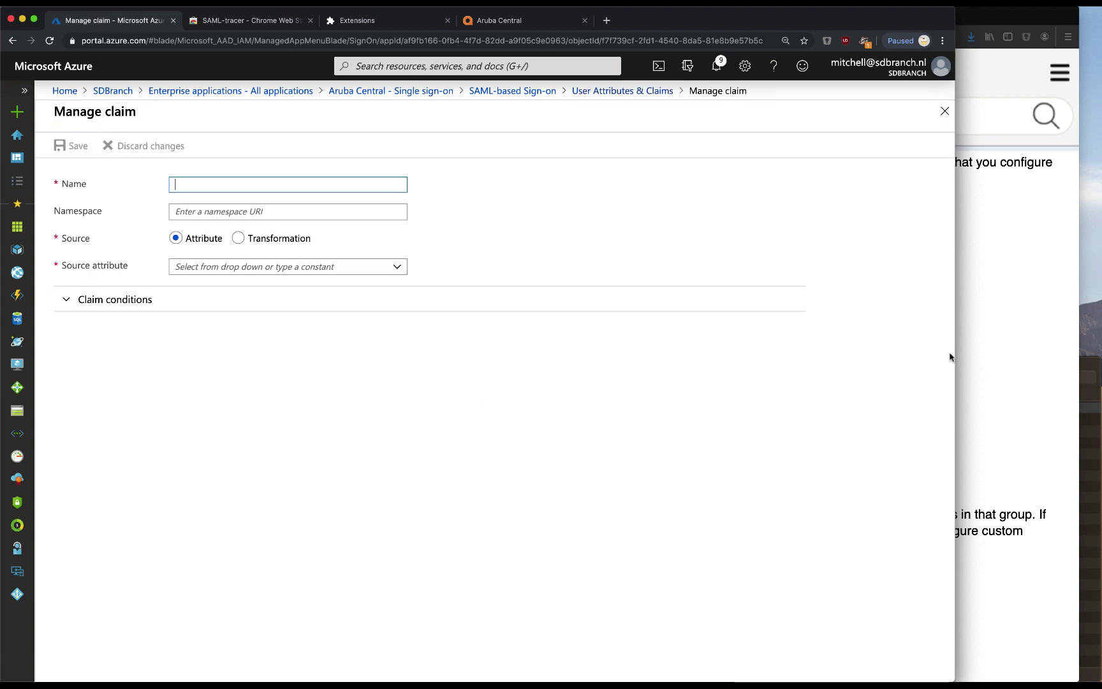
pyautogui.click(971, 364)
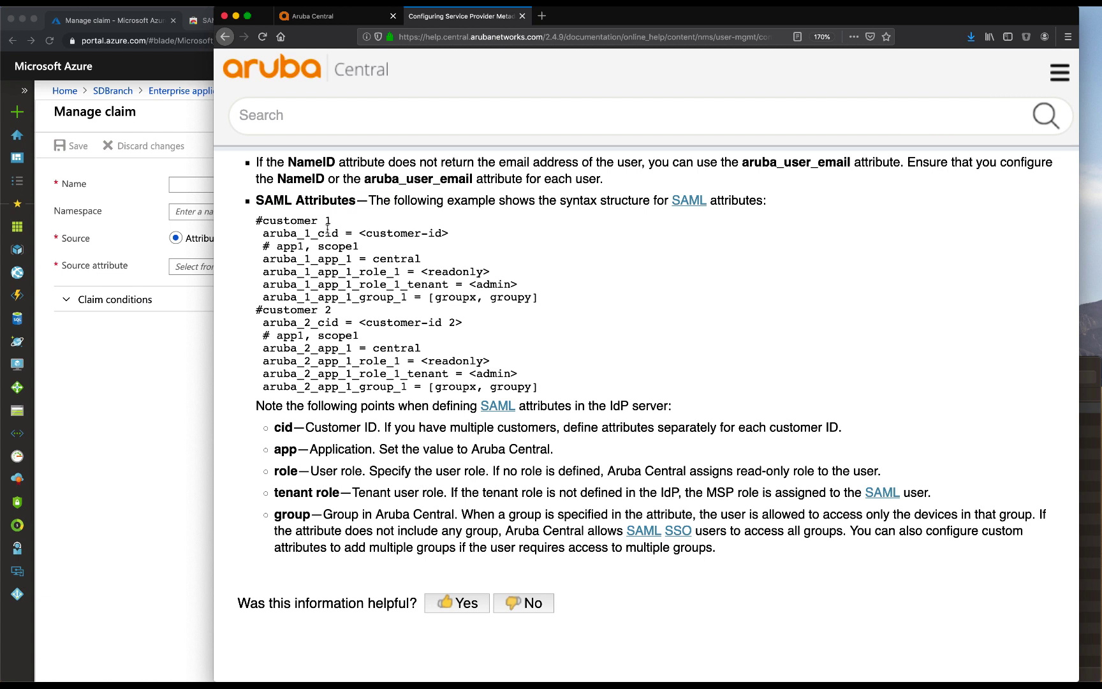
pyautogui.moveTo(338, 233); pyautogui.dragTo(262, 233)
pyautogui.press('super+c')
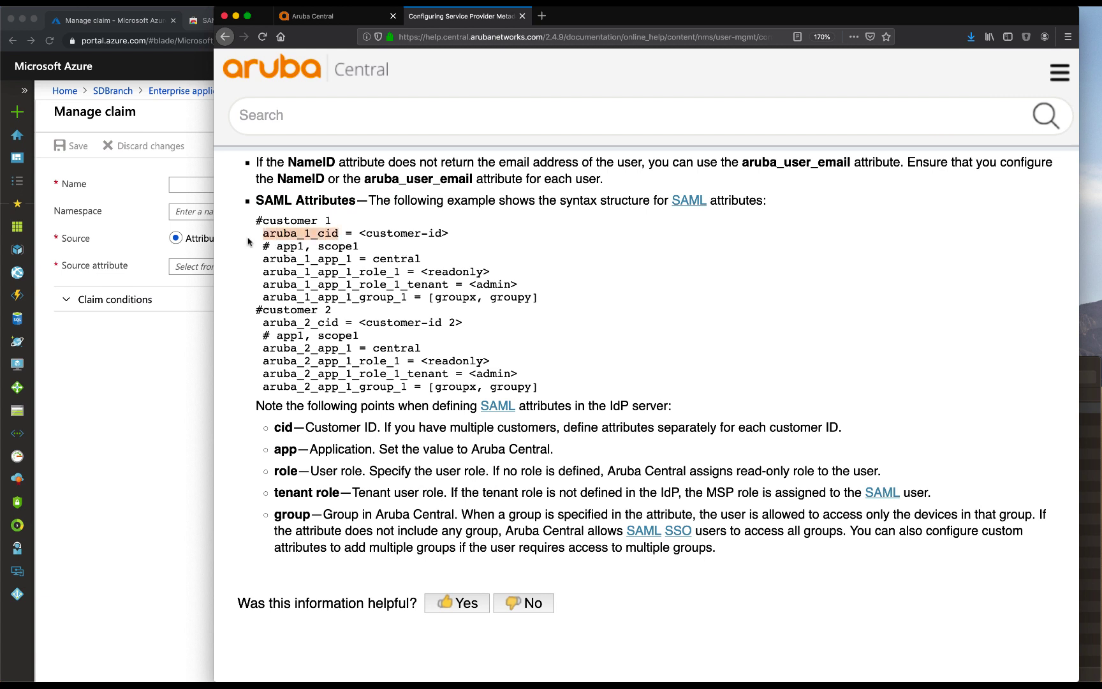
pyautogui.click(176, 185)
pyautogui.press('super+v')
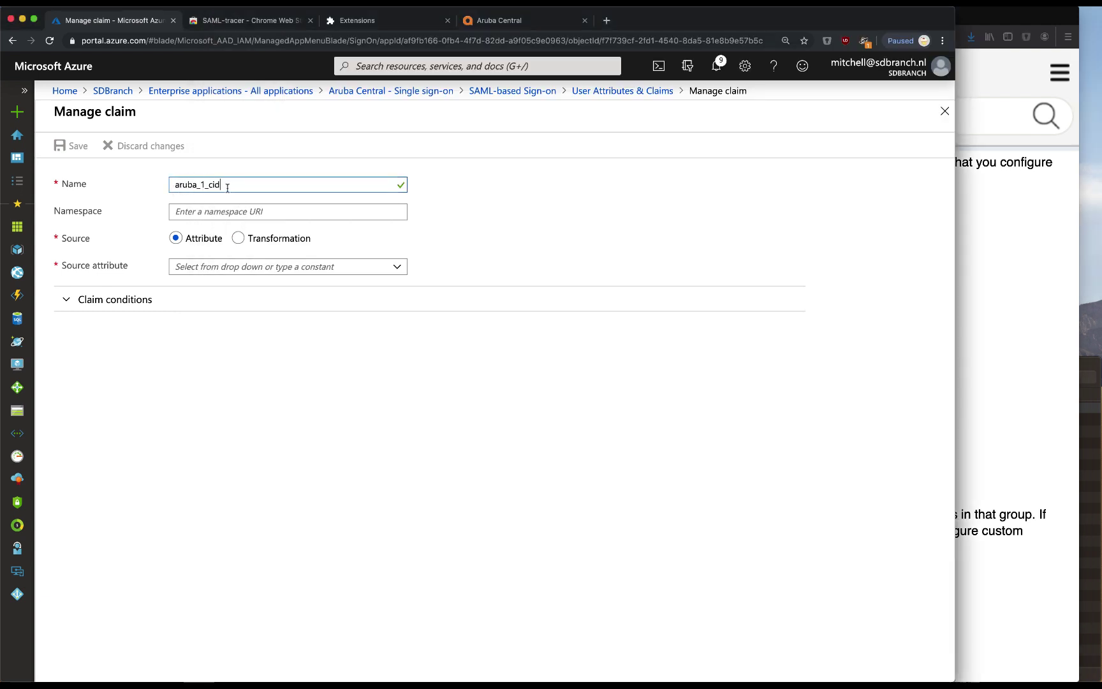
# Add a claim condition for Any user in Central Admin and Central helpdesk, using Attribute source.
pyautogui.click(107, 300)
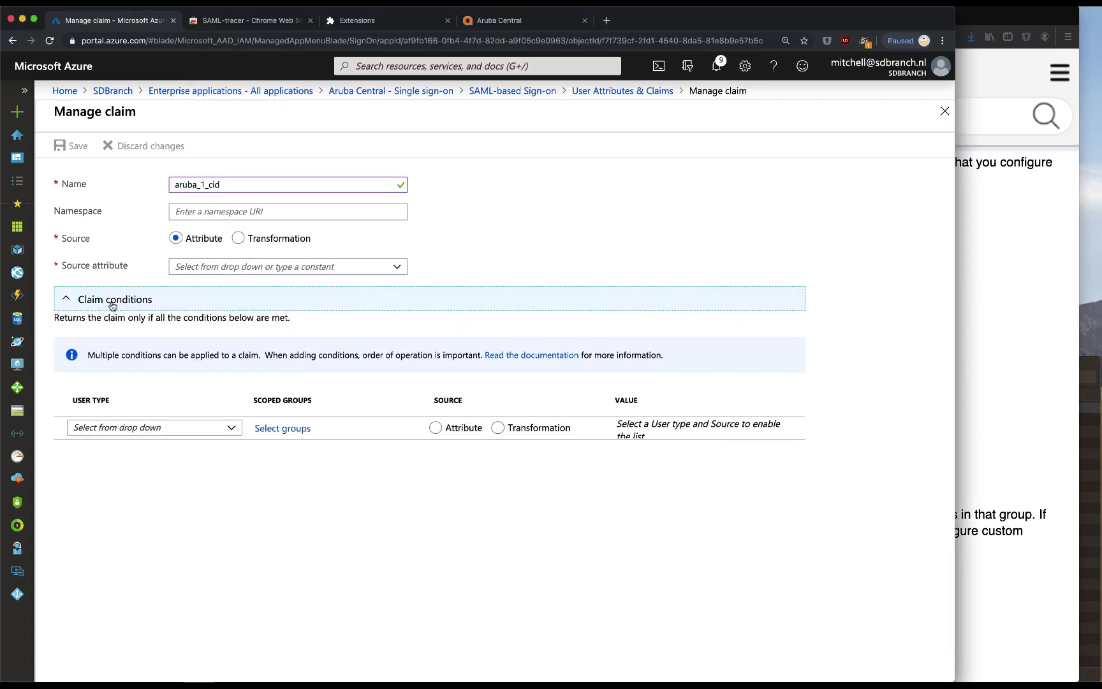
pyautogui.click(160, 434)
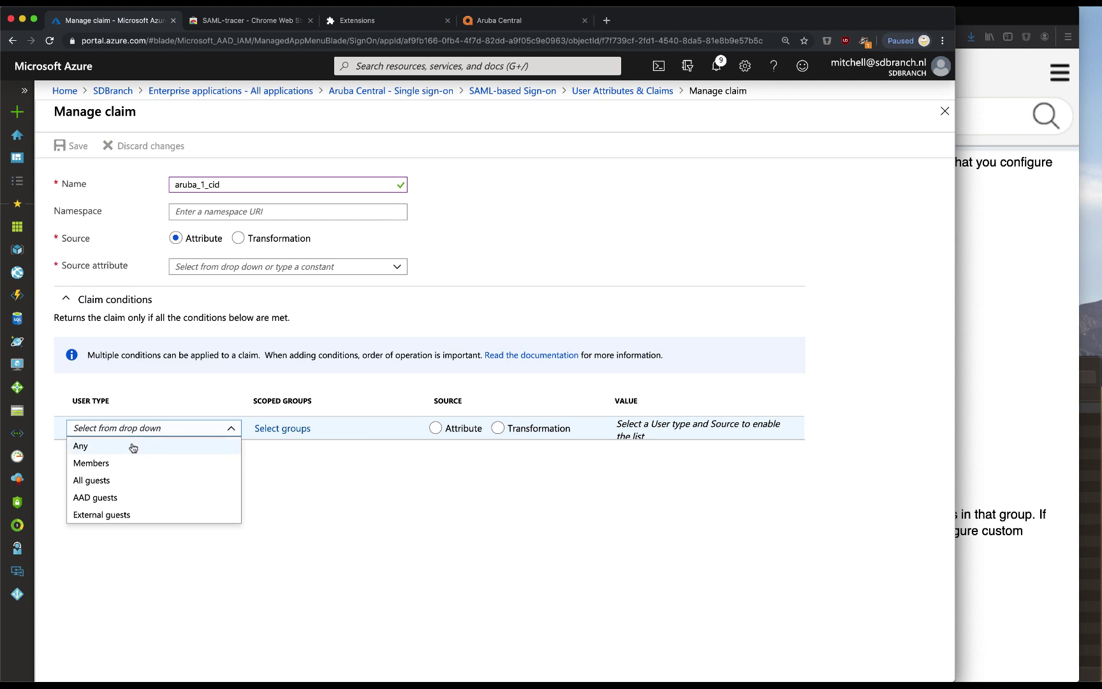
pyautogui.click(131, 449)
pyautogui.click(295, 430)
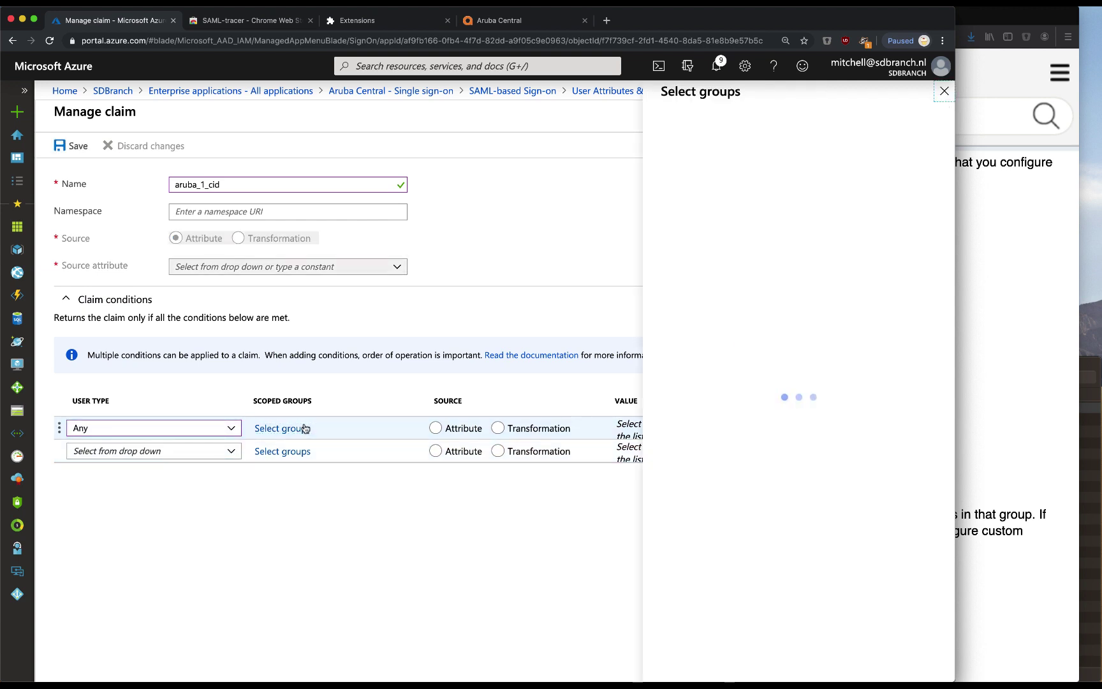
pyautogui.click(744, 236)
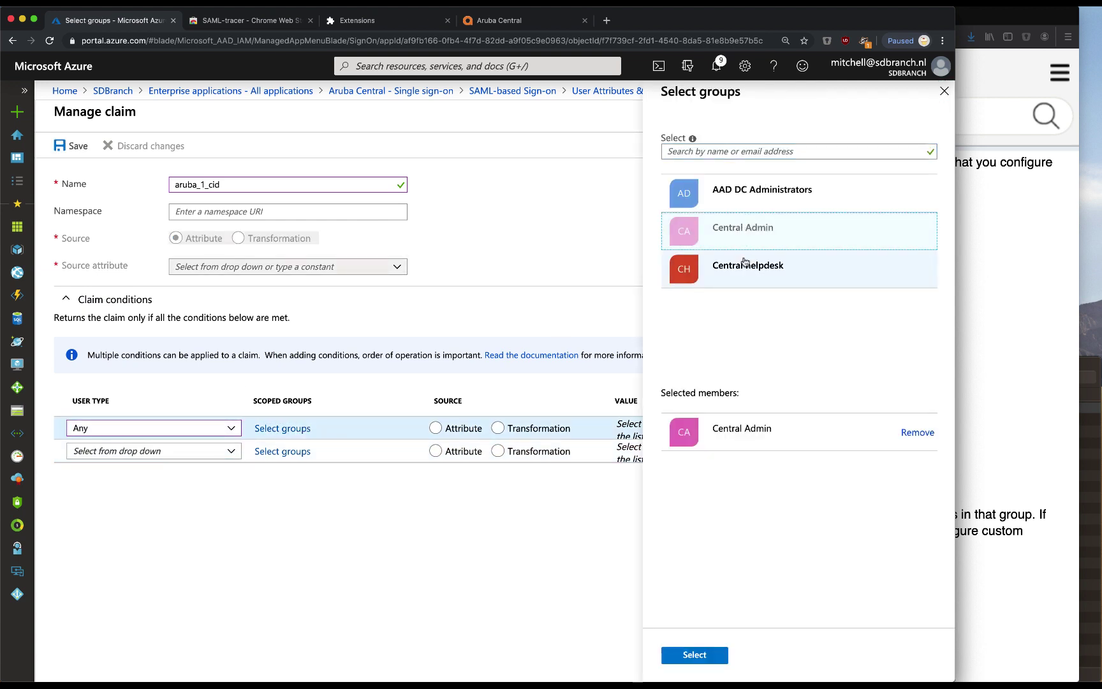
pyautogui.click(744, 258)
pyautogui.click(690, 654)
pyautogui.click(437, 428)
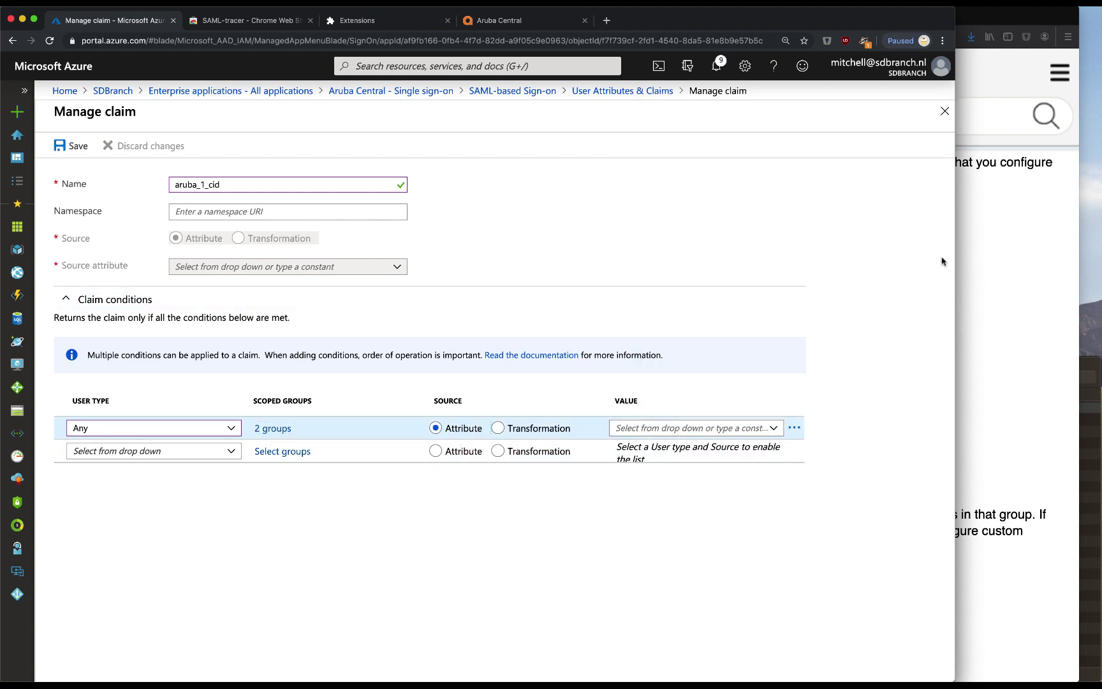
pyautogui.click(978, 275)
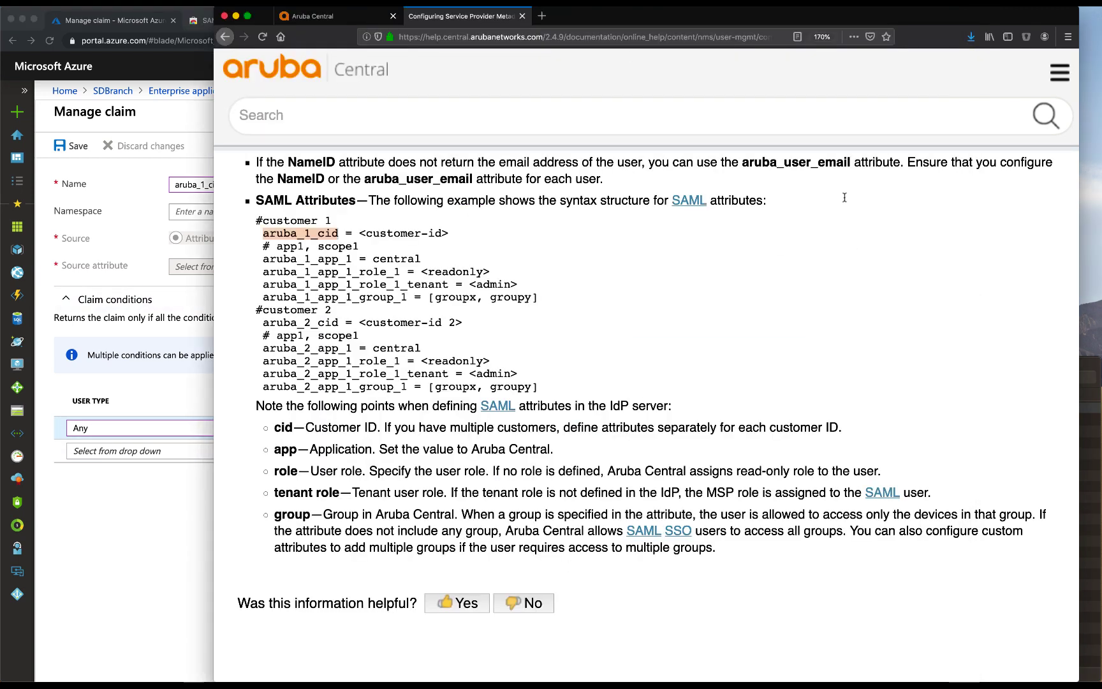
pyautogui.click(359, 18)
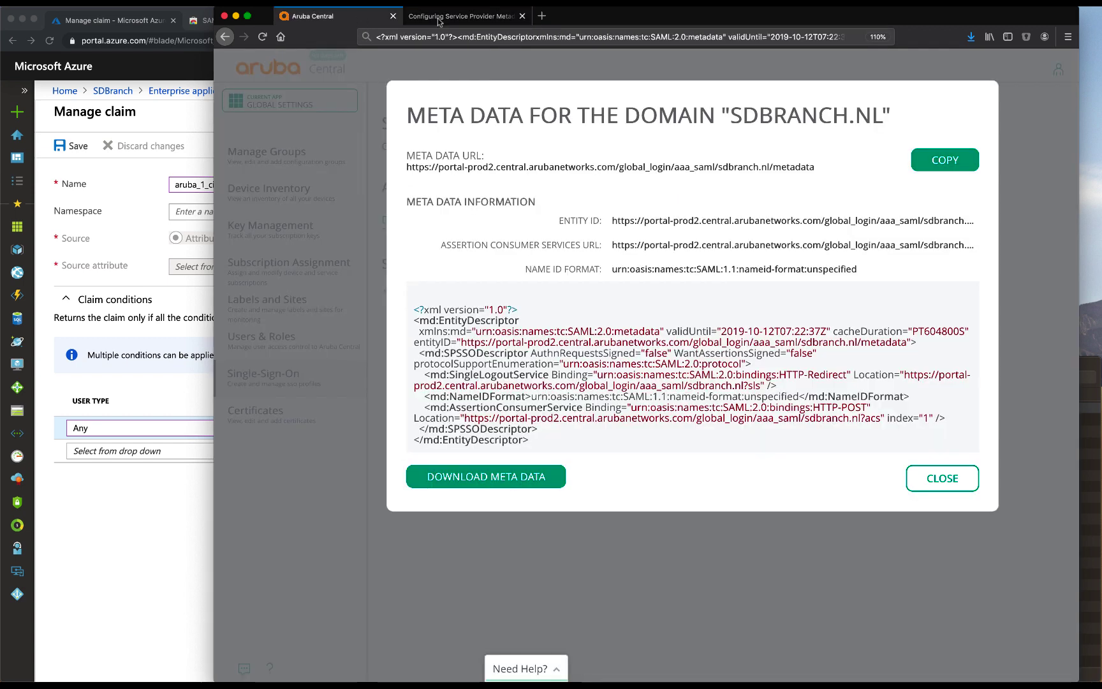
pyautogui.click(943, 479)
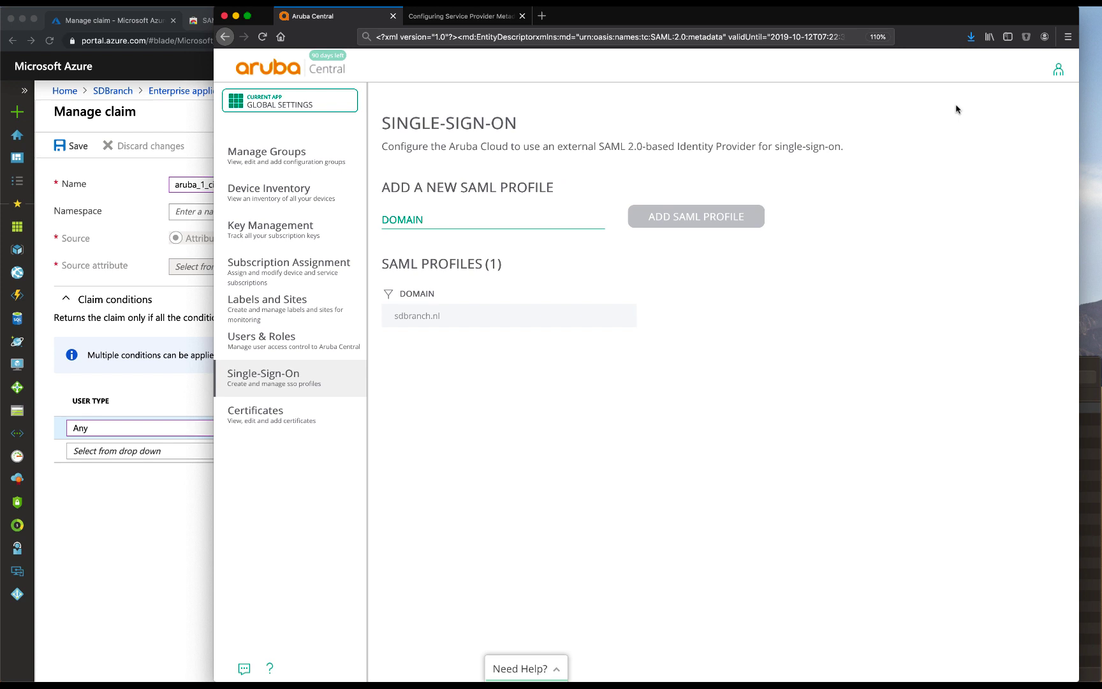
pyautogui.click(1059, 70)
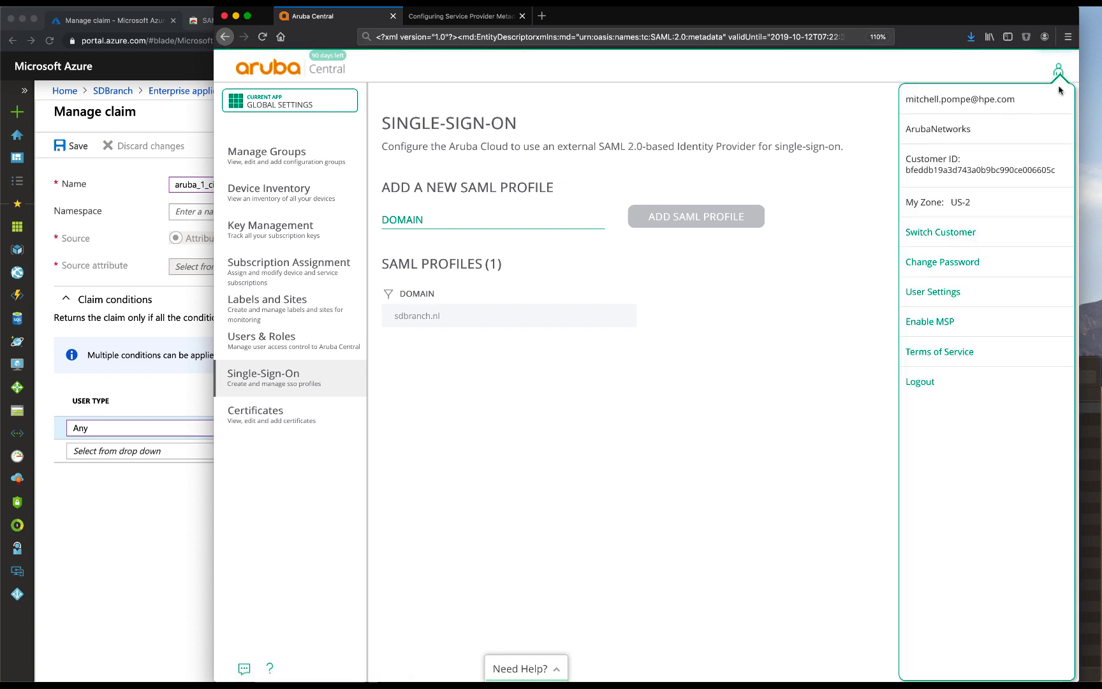
pyautogui.doubleClick(986, 171)
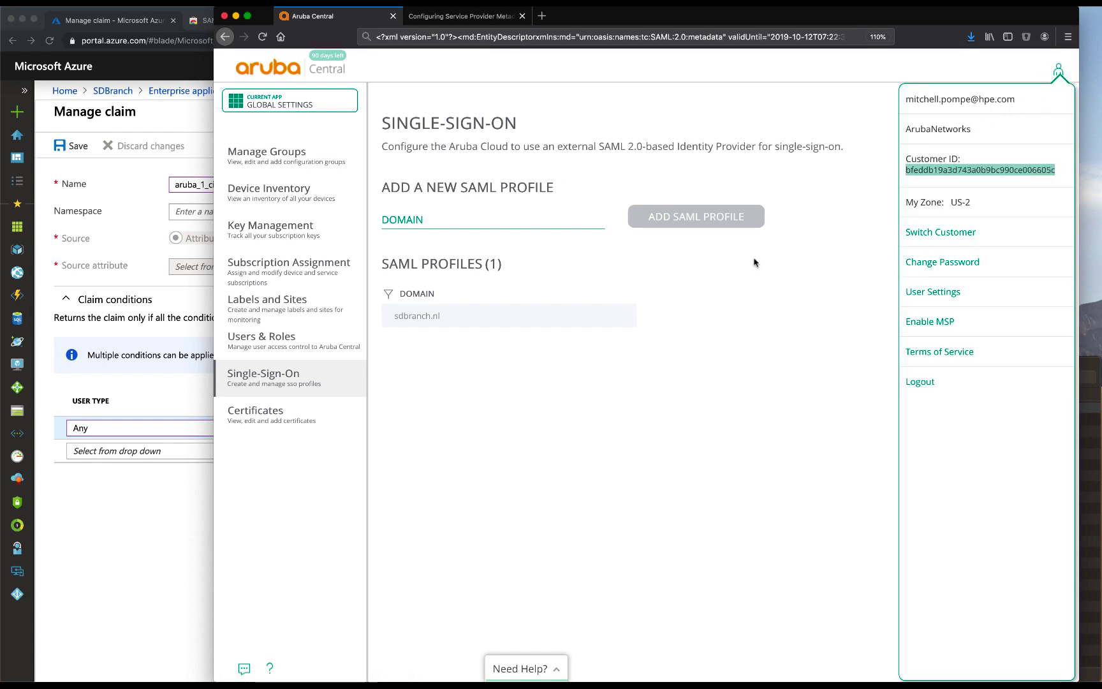
pyautogui.click(90, 613)
# Set the aruba_1_cid condition value to the quoted Aruba customer ID and save the claim.
pyautogui.click(702, 428)
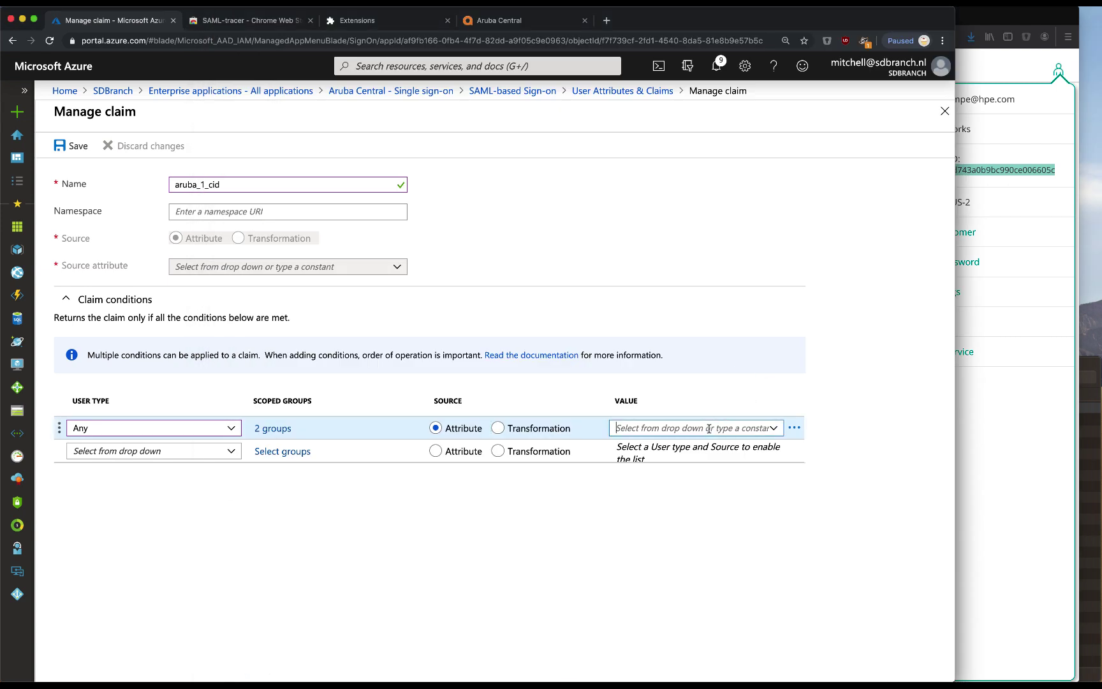
pyautogui.click(93, 153)
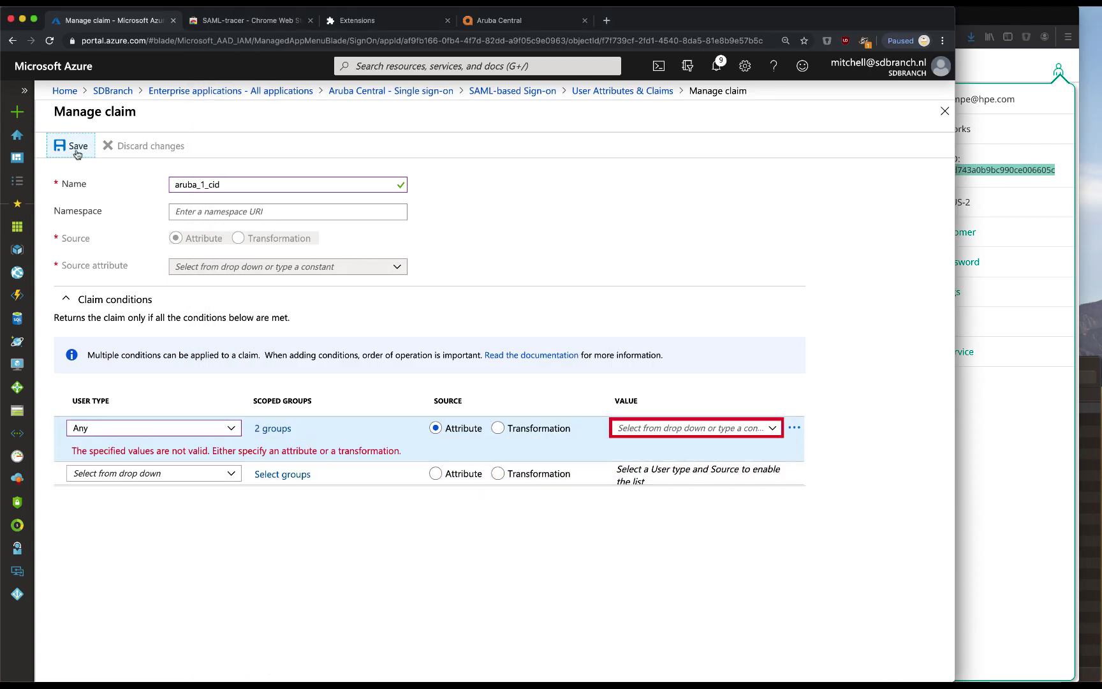
pyautogui.click(617, 421)
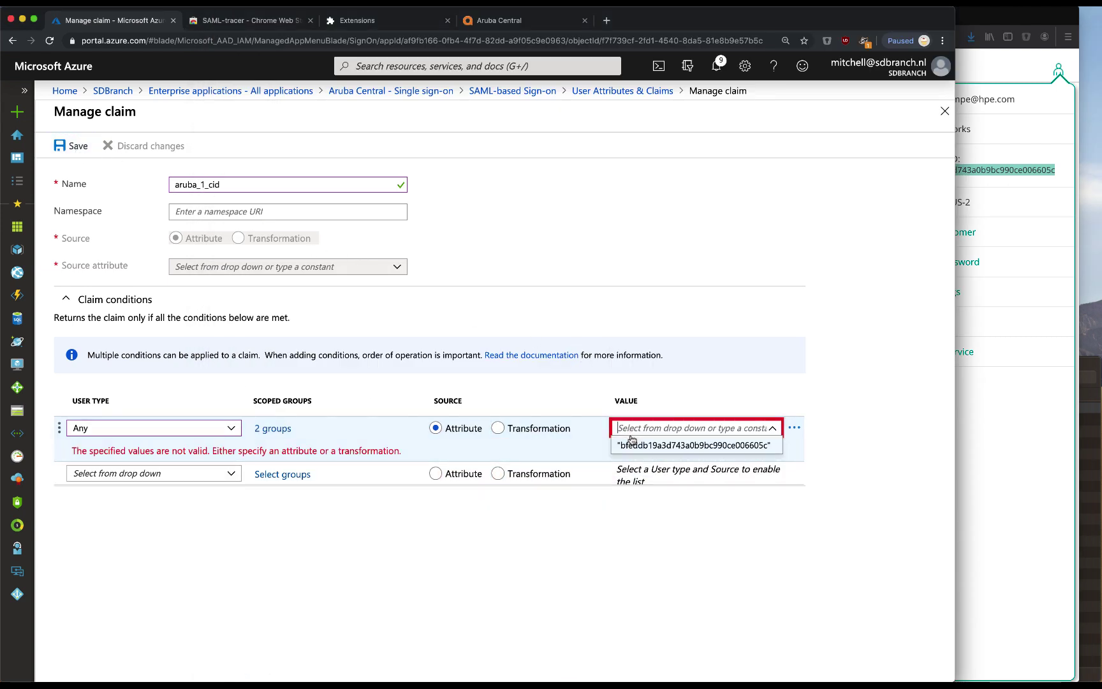
pyautogui.click(664, 445)
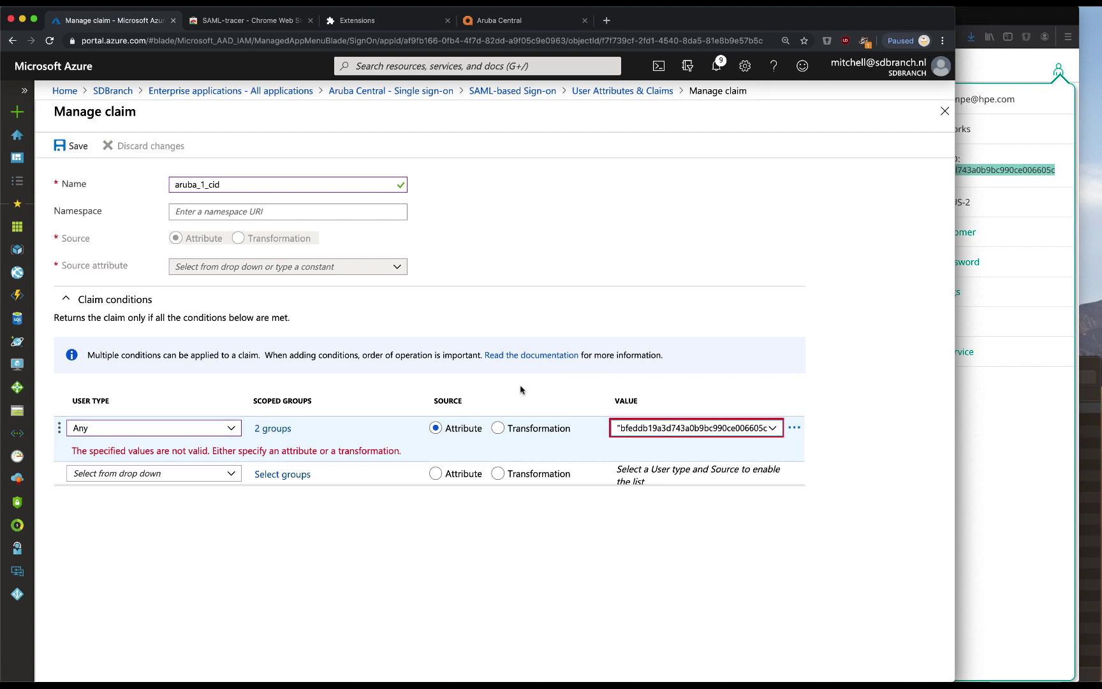
pyautogui.click(71, 152)
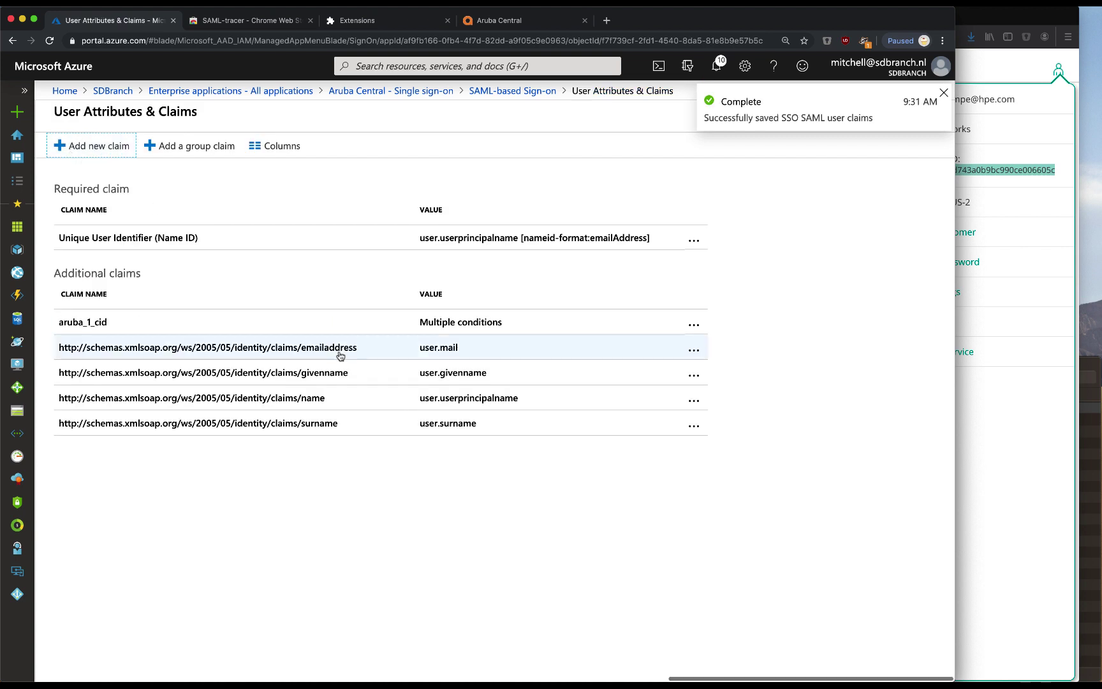
# Reopen the aruba_1_cid claim to verify it, then return to Aruba Central.
pyautogui.click(299, 322)
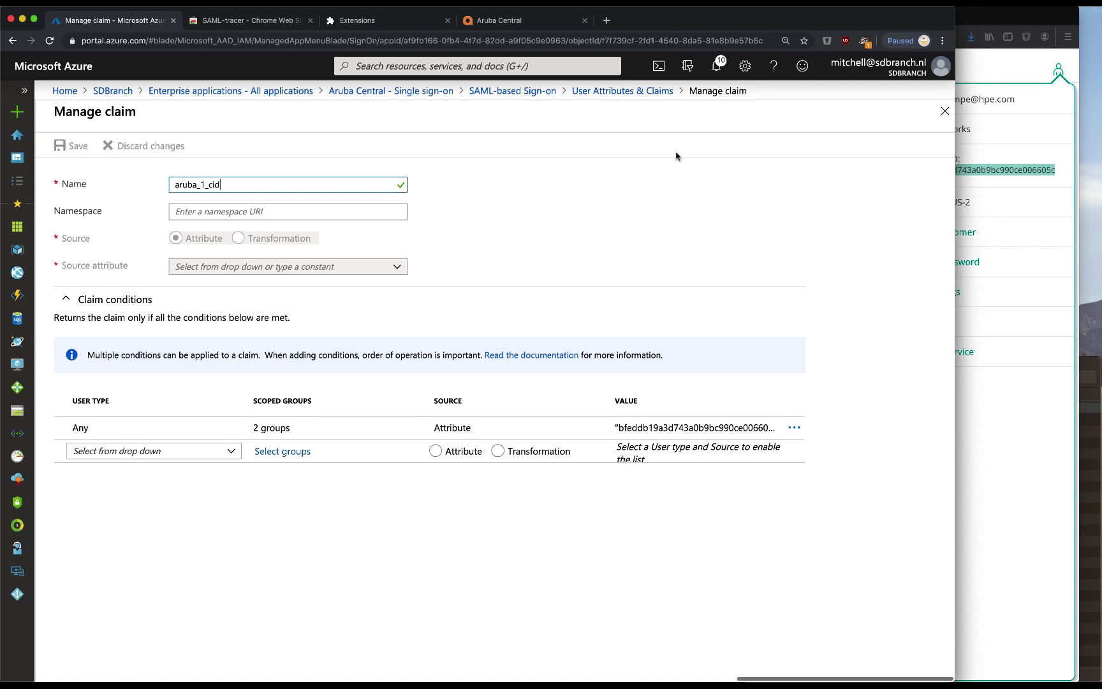
pyautogui.click(627, 90)
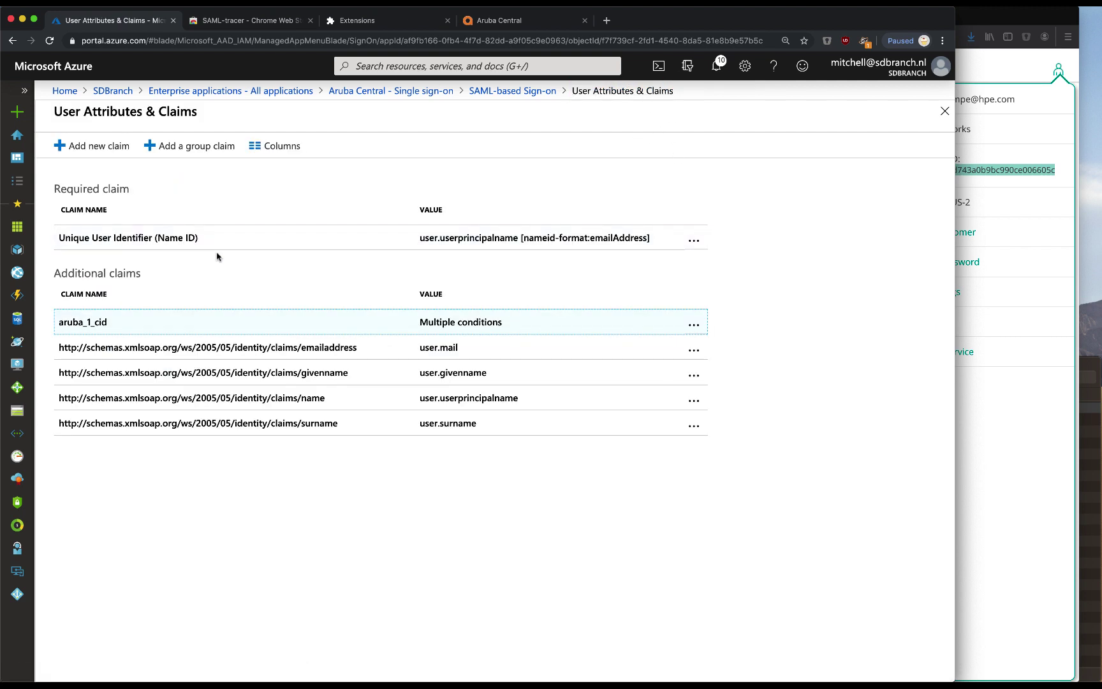
pyautogui.click(994, 444)
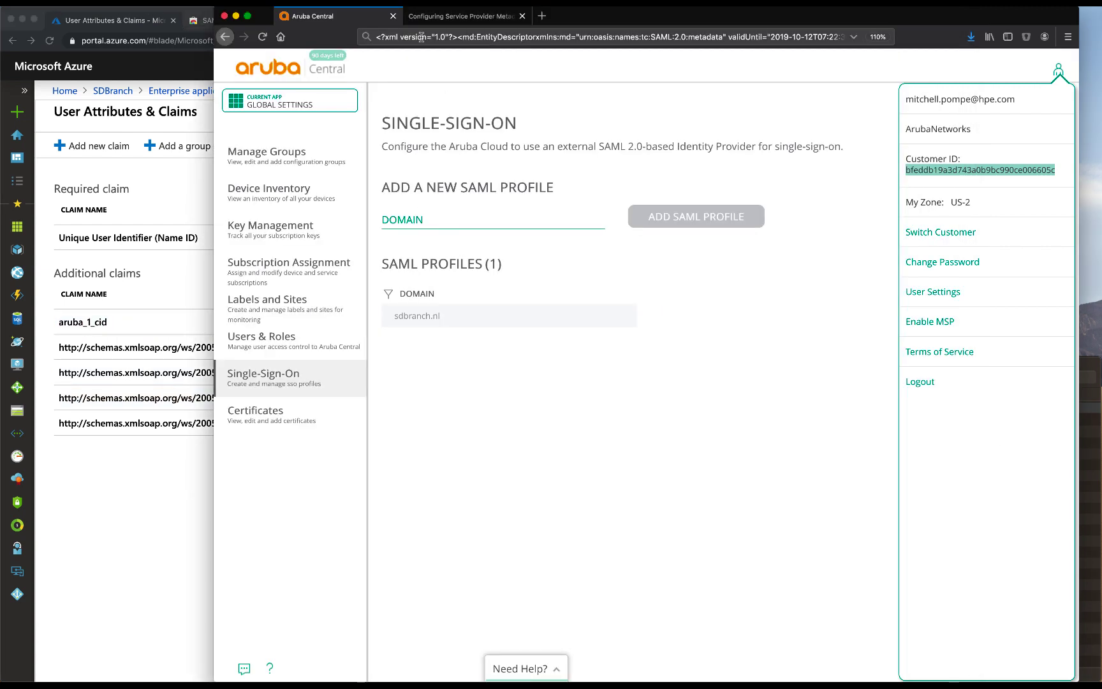
# Check the SAML attributes help page and start a new claim named aruba_1_app_1.
pyautogui.click(463, 16)
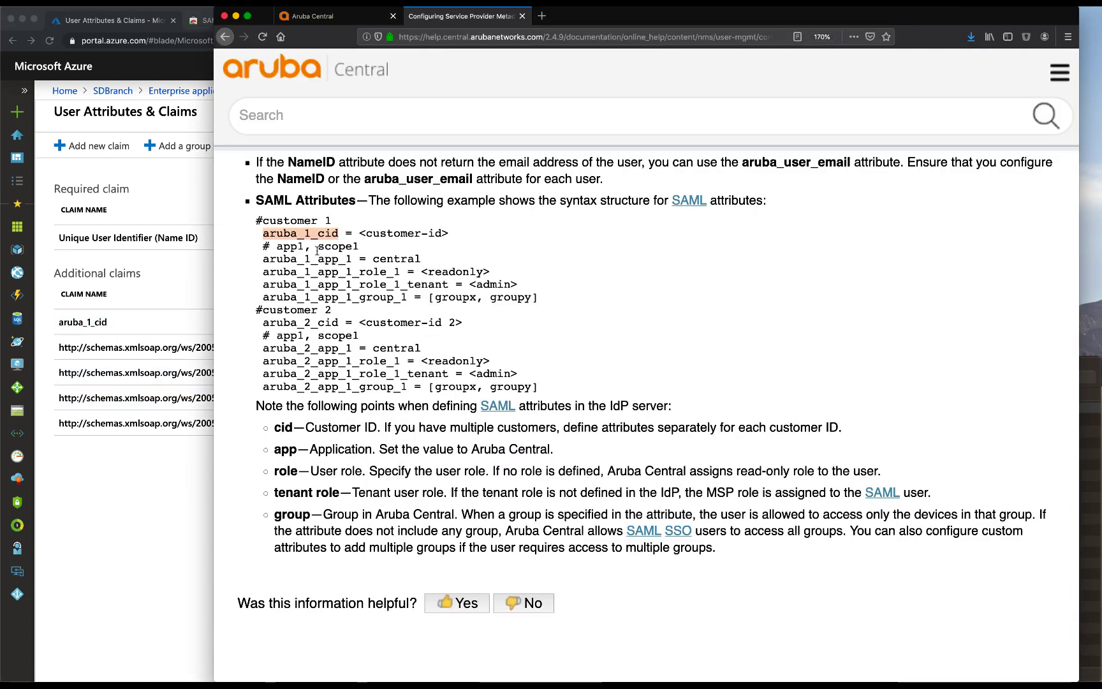
pyautogui.click(67, 153)
pyautogui.click(95, 146)
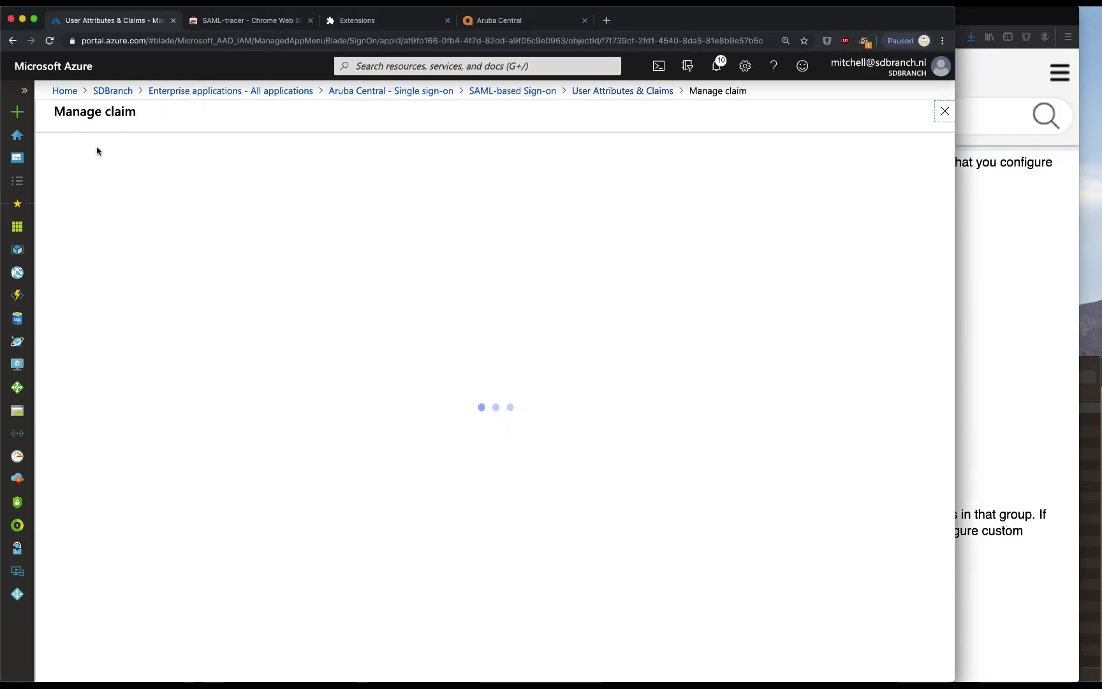
pyautogui.write('aruba_1_app_1')
# Scope the claim condition to Any user type in the Central Admin and Central helpdesk groups.
pyautogui.click(148, 300)
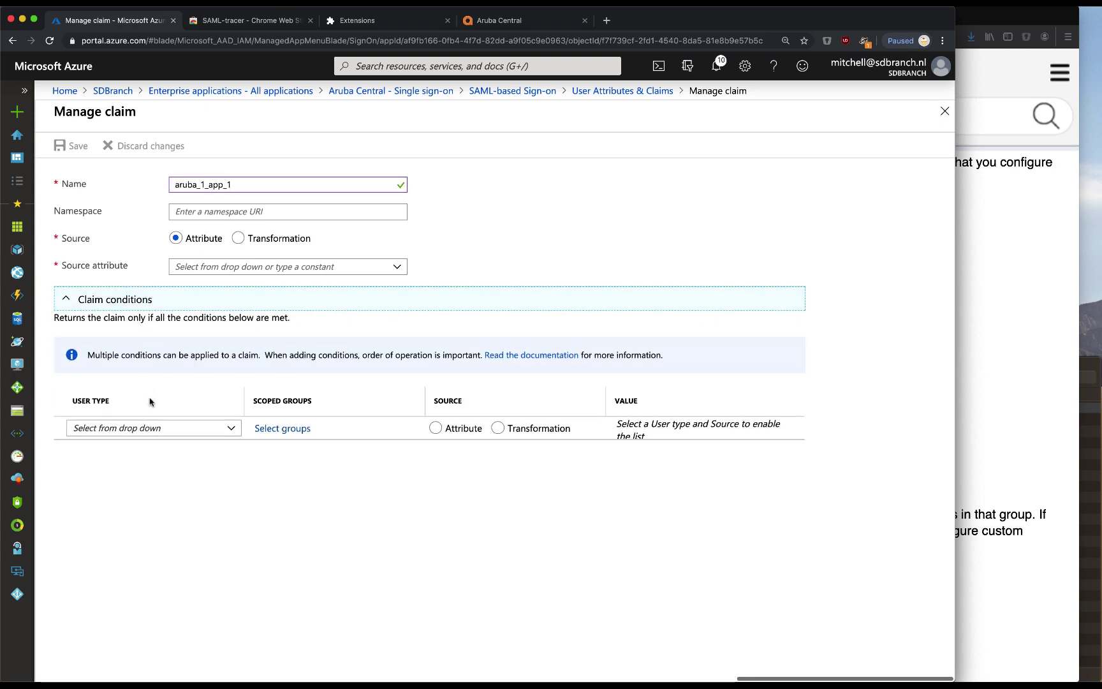
pyautogui.click(163, 428)
pyautogui.click(138, 445)
pyautogui.click(291, 430)
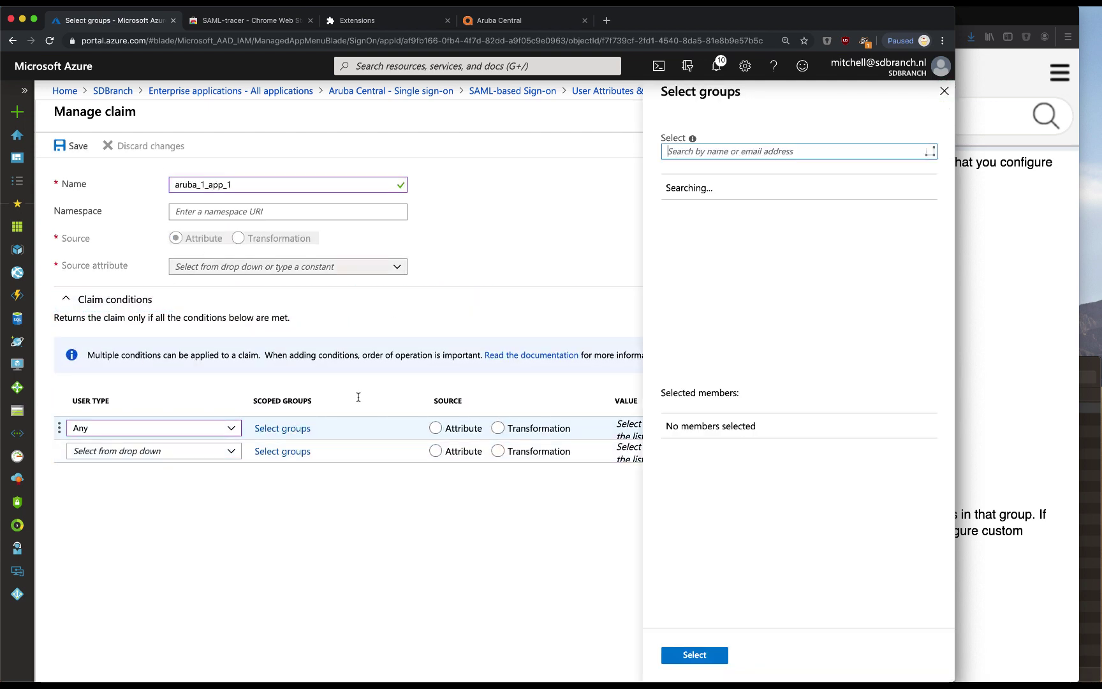
pyautogui.click(731, 220)
pyautogui.click(735, 275)
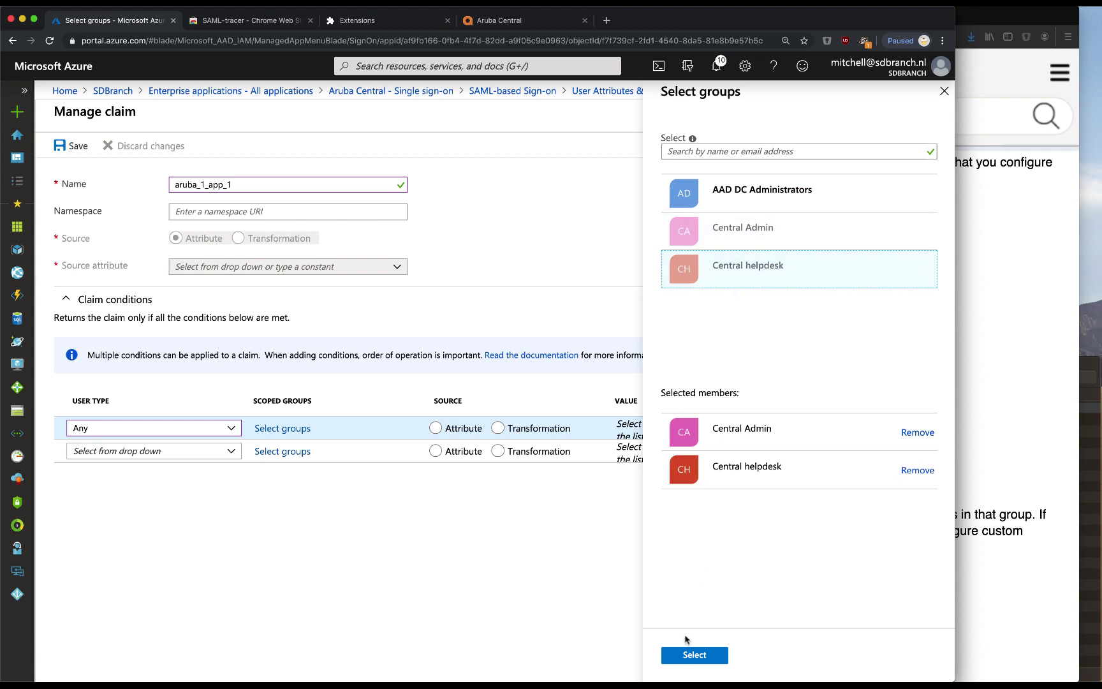
pyautogui.click(689, 657)
# Give the condition the attribute value "central" and save the aruba_1_app_1 claim.
pyautogui.click(459, 428)
pyautogui.click(692, 429)
pyautogui.write('aruba_1_app_1')
pyautogui.press('super+a')
pyautogui.write('central')
pyautogui.click(700, 449)
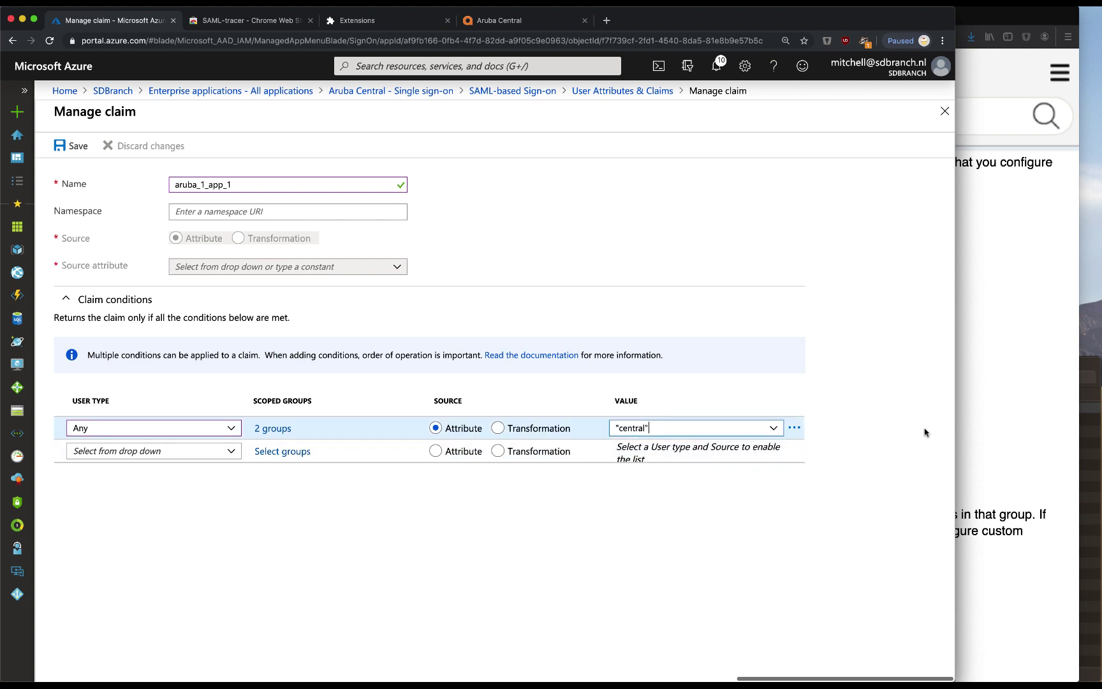
pyautogui.click(965, 431)
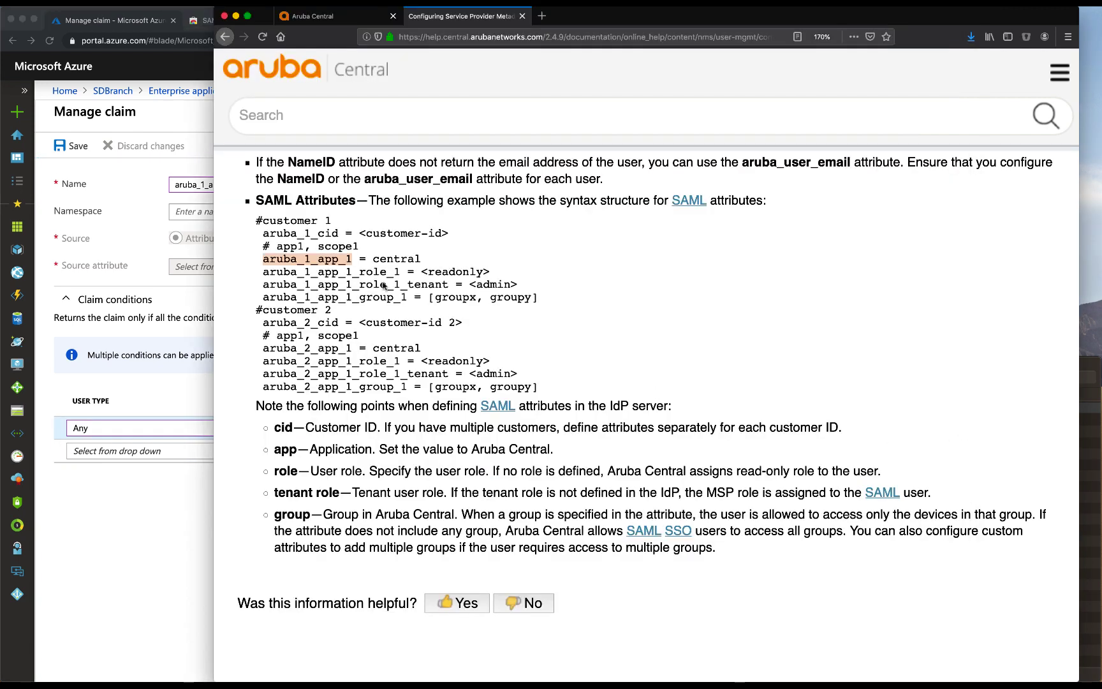
pyautogui.click(197, 586)
pyautogui.click(70, 146)
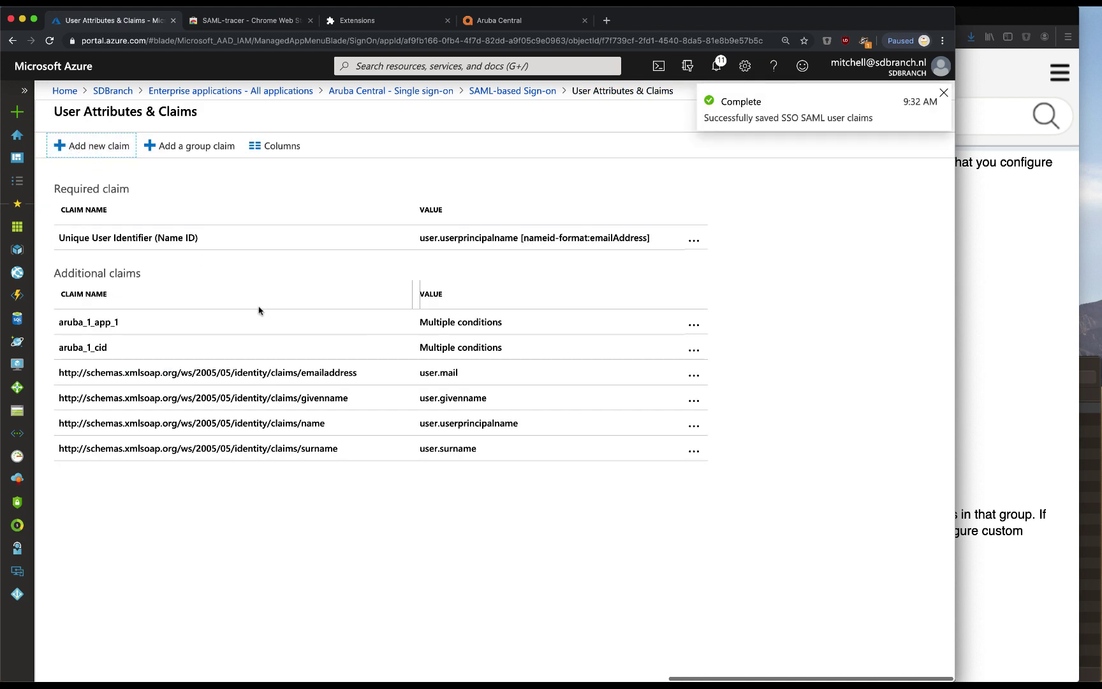
# Start a new claim named aruba_1_app_1_role_1.
pyautogui.click(986, 364)
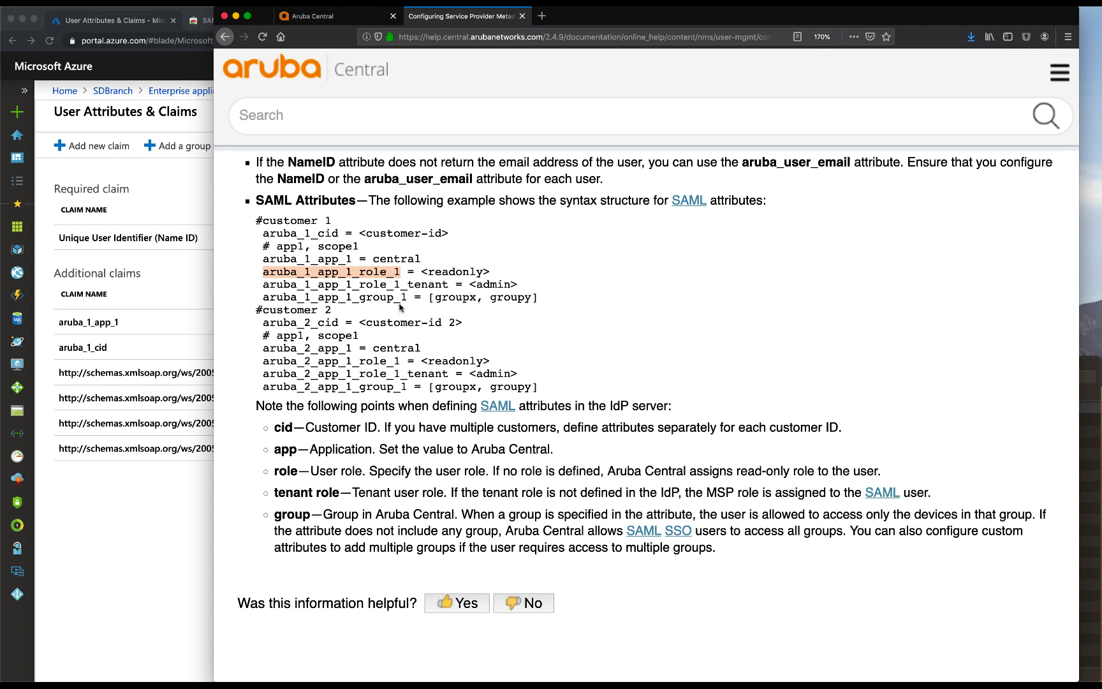
pyautogui.click(160, 274)
pyautogui.click(98, 146)
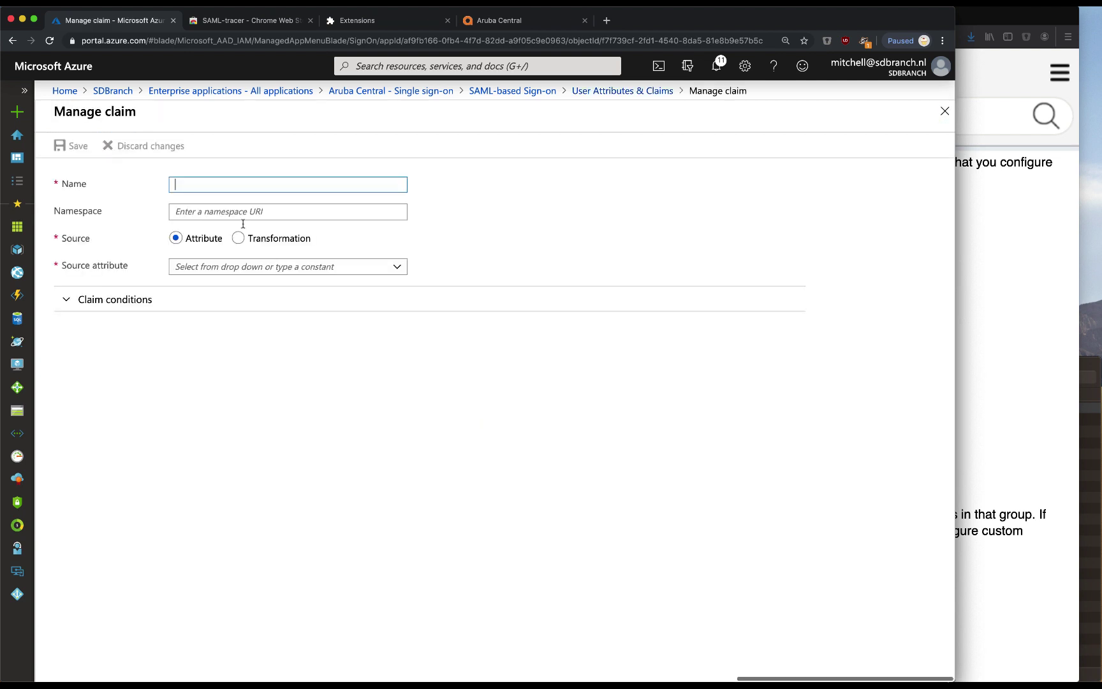
pyautogui.write('aruba_1_app_1_role_1')
# Scope the claim condition to Any user type in the Central Admin group.
pyautogui.click(223, 295)
pyautogui.click(161, 427)
pyautogui.click(126, 446)
pyautogui.click(283, 429)
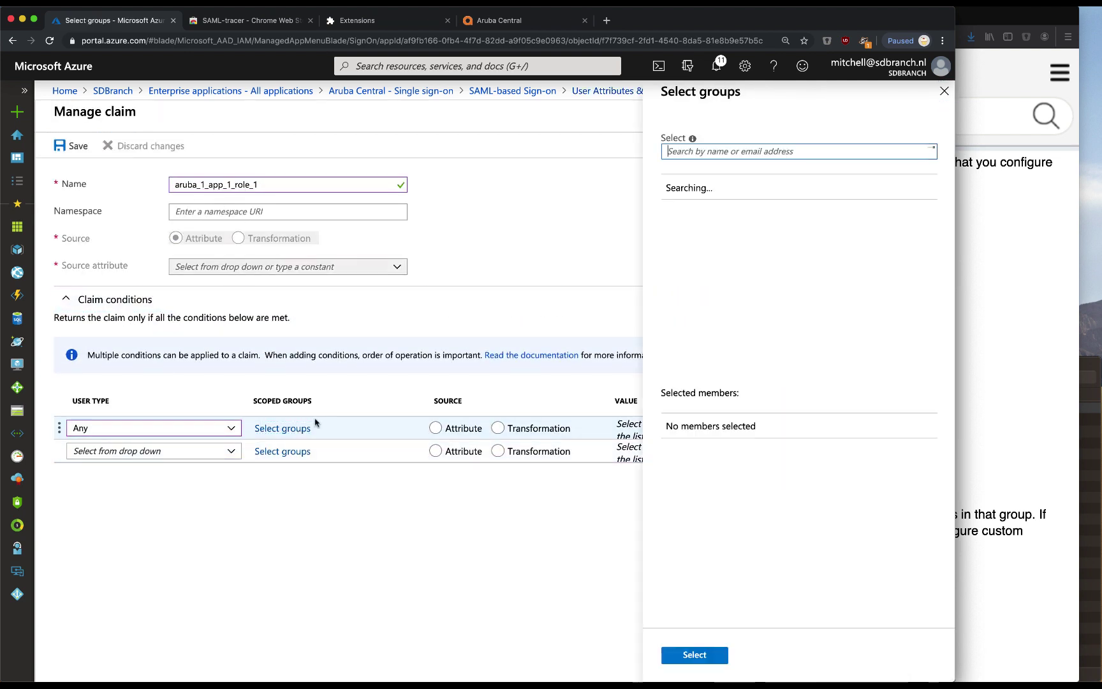
pyautogui.click(771, 249)
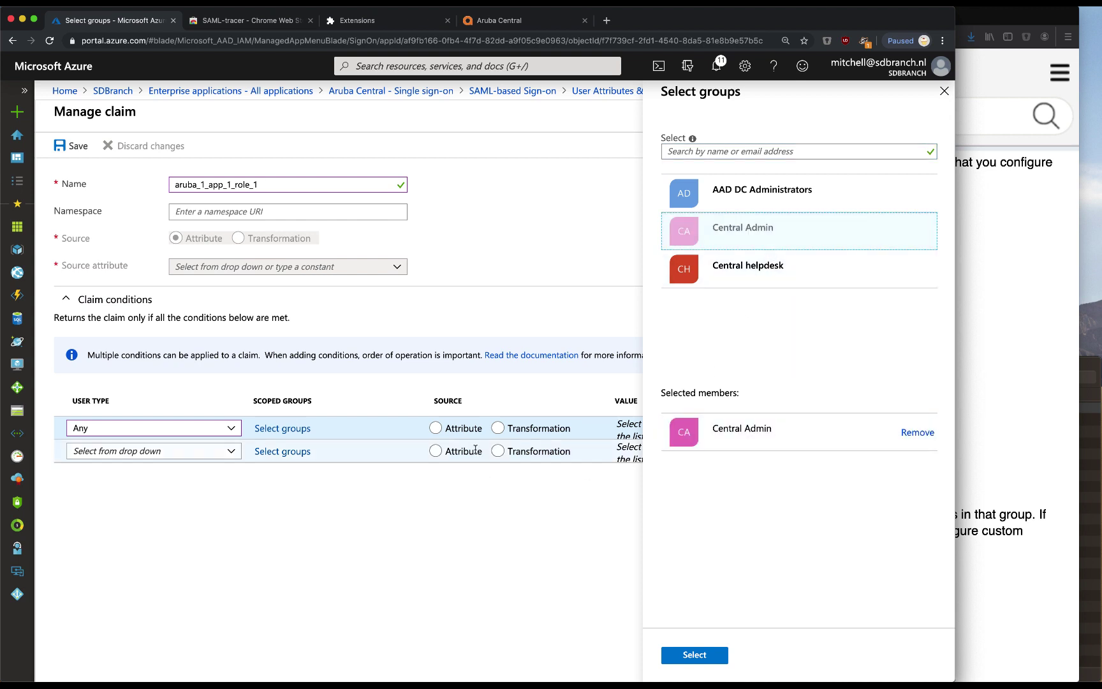
pyautogui.click(695, 655)
# Set the condition's attribute value to "admin" and save the aruba_1_app_1_role_1 claim.
pyautogui.click(435, 428)
pyautogui.click(654, 428)
pyautogui.write('admin')
pyautogui.press('Return')
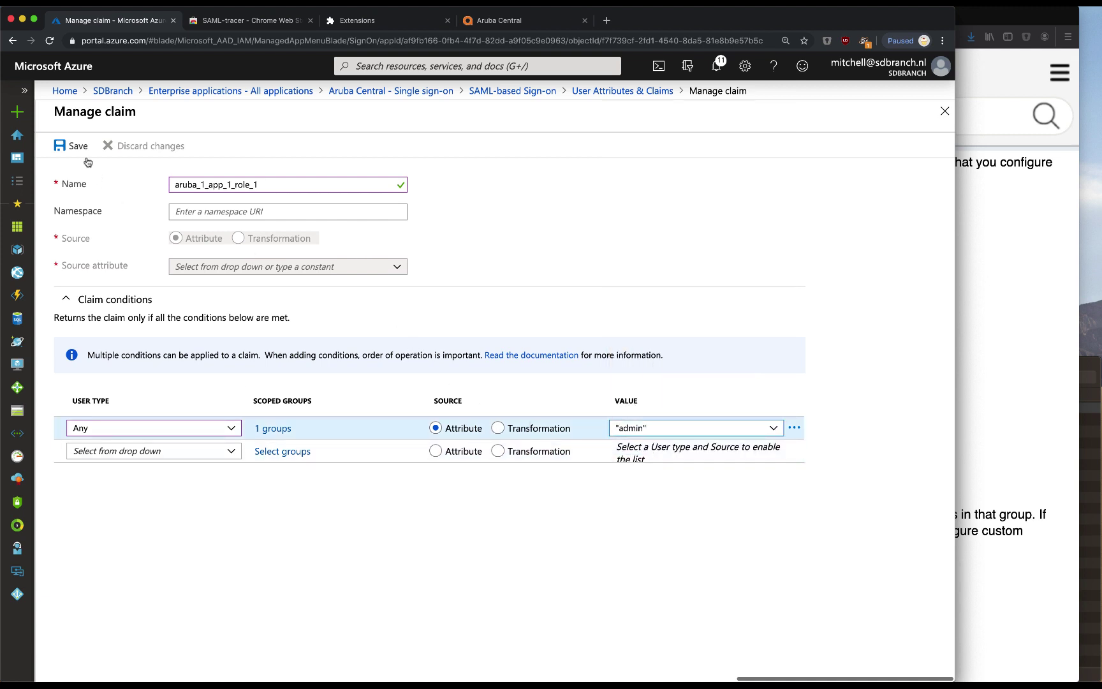
pyautogui.click(72, 146)
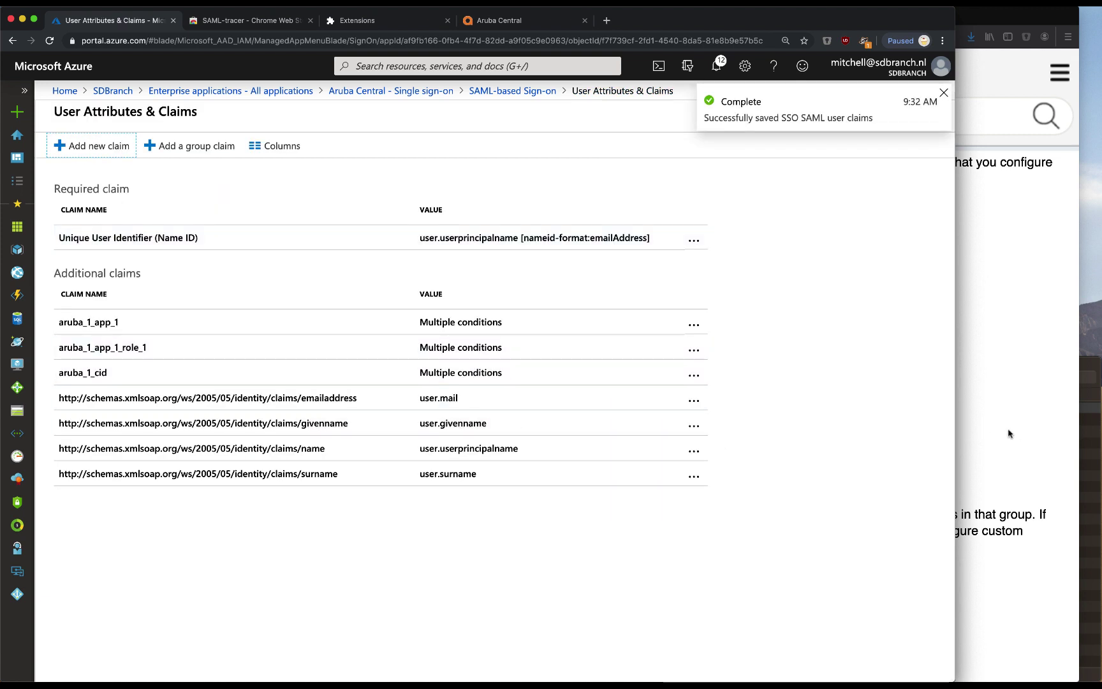
# Highlight the tenant role and group example lines on the Aruba SAML help page.
pyautogui.click(1010, 434)
pyautogui.moveTo(537, 297); pyautogui.dragTo(260, 283)
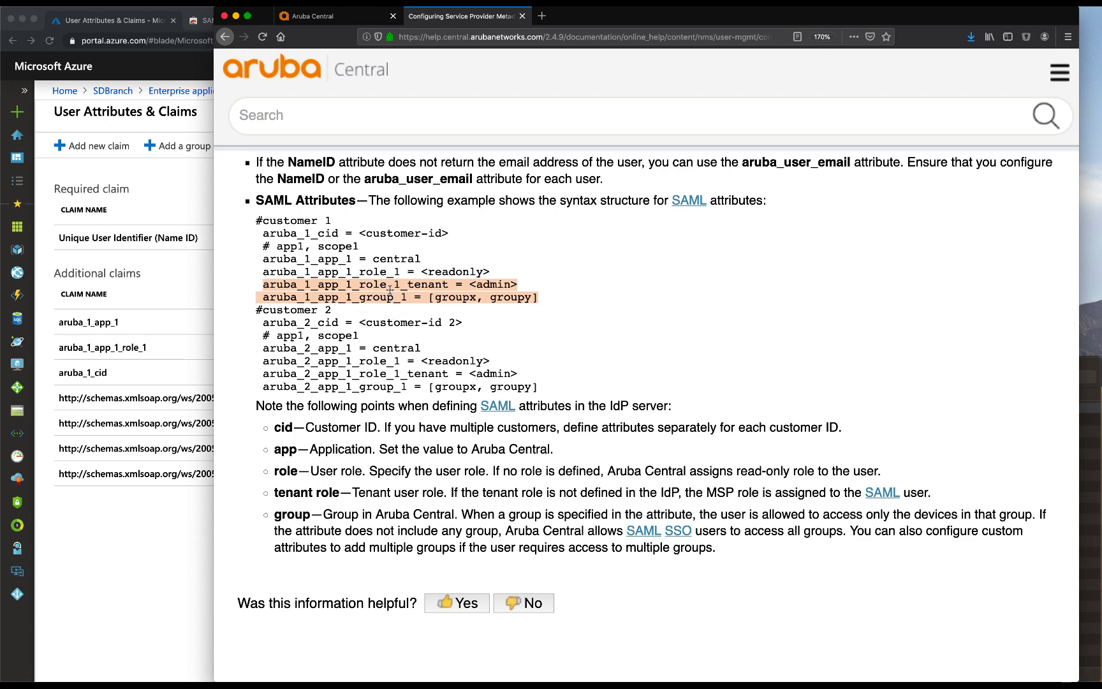
pyautogui.press('super+Tab')
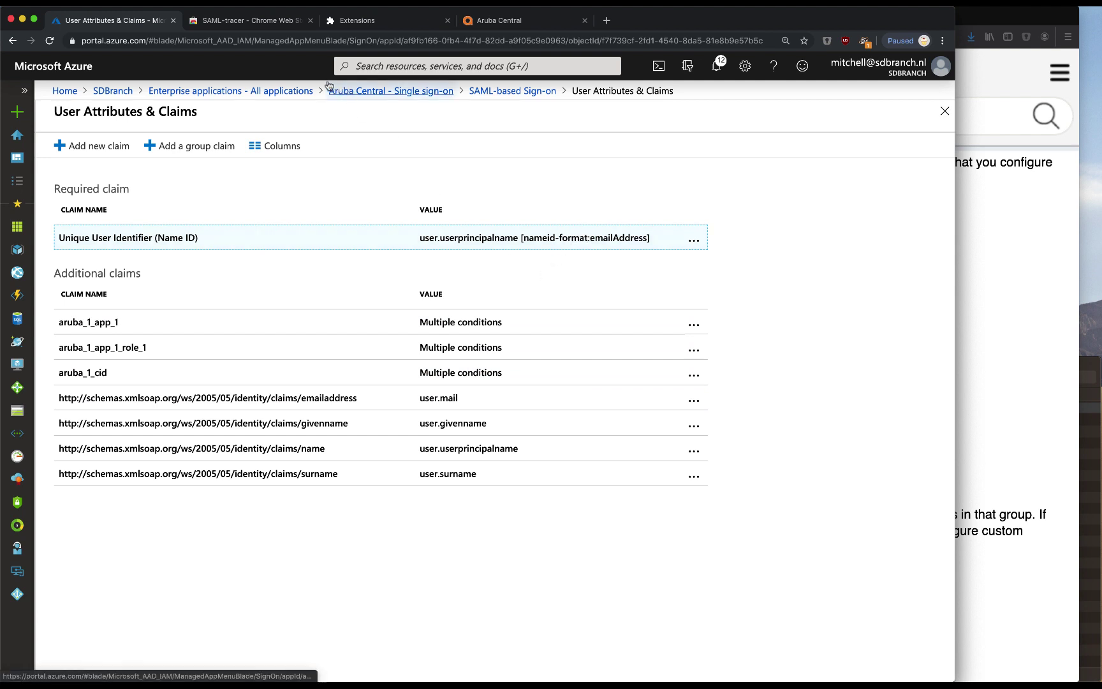
# Add the SAML-tracer extension to Chrome.
pyautogui.click(258, 23)
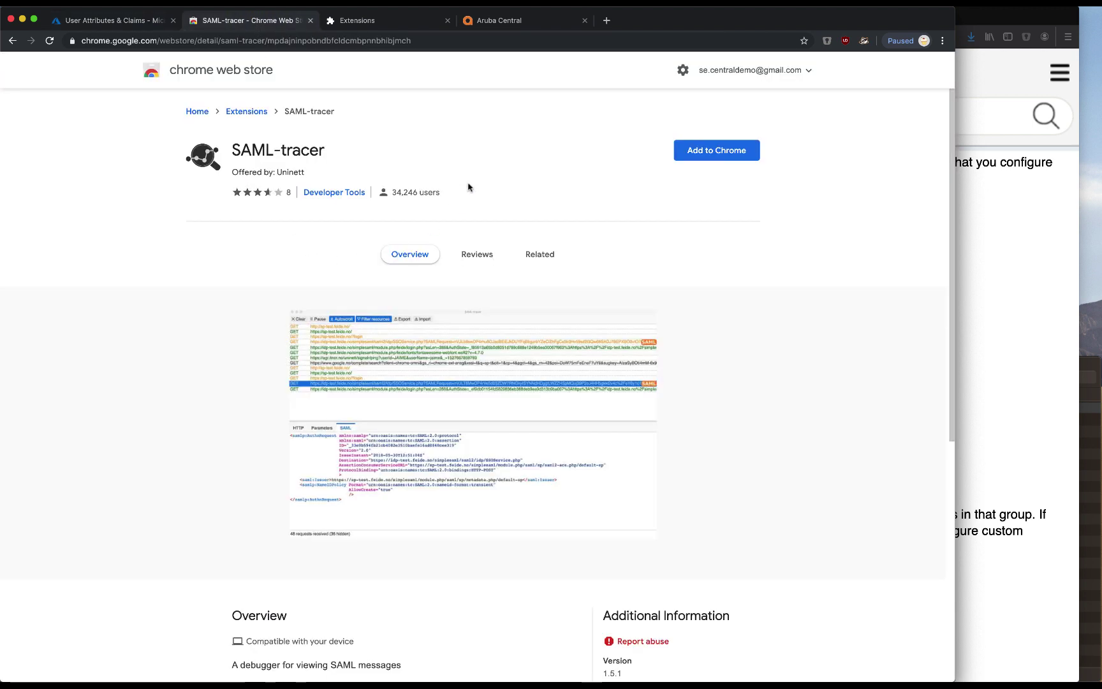
pyautogui.click(741, 151)
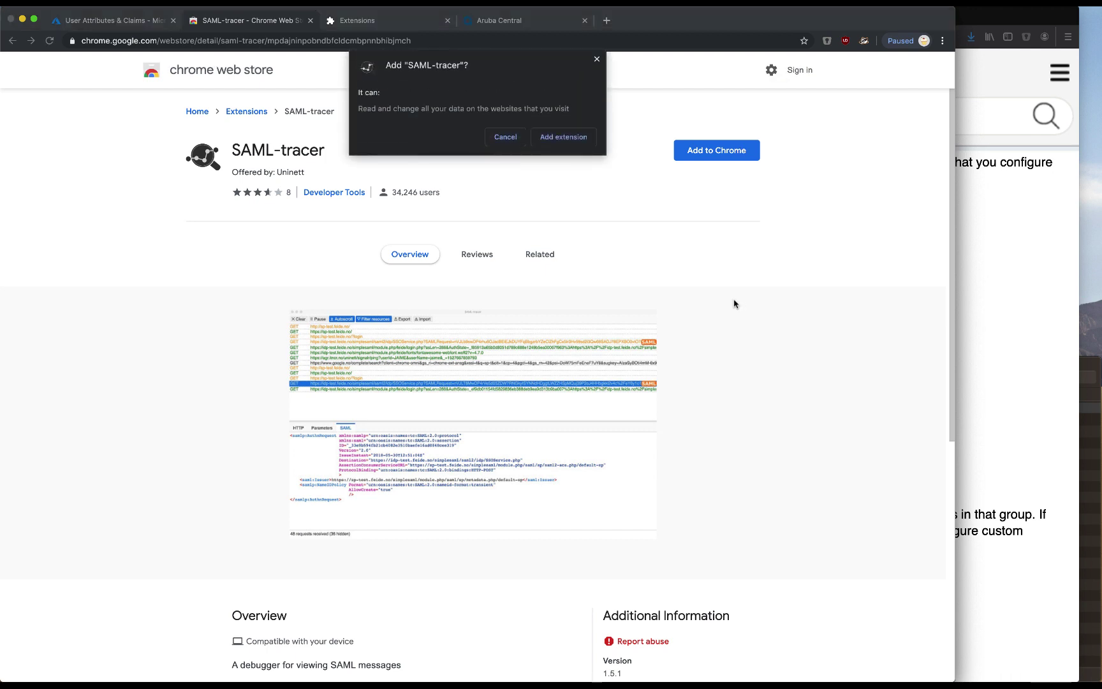
pyautogui.click(572, 137)
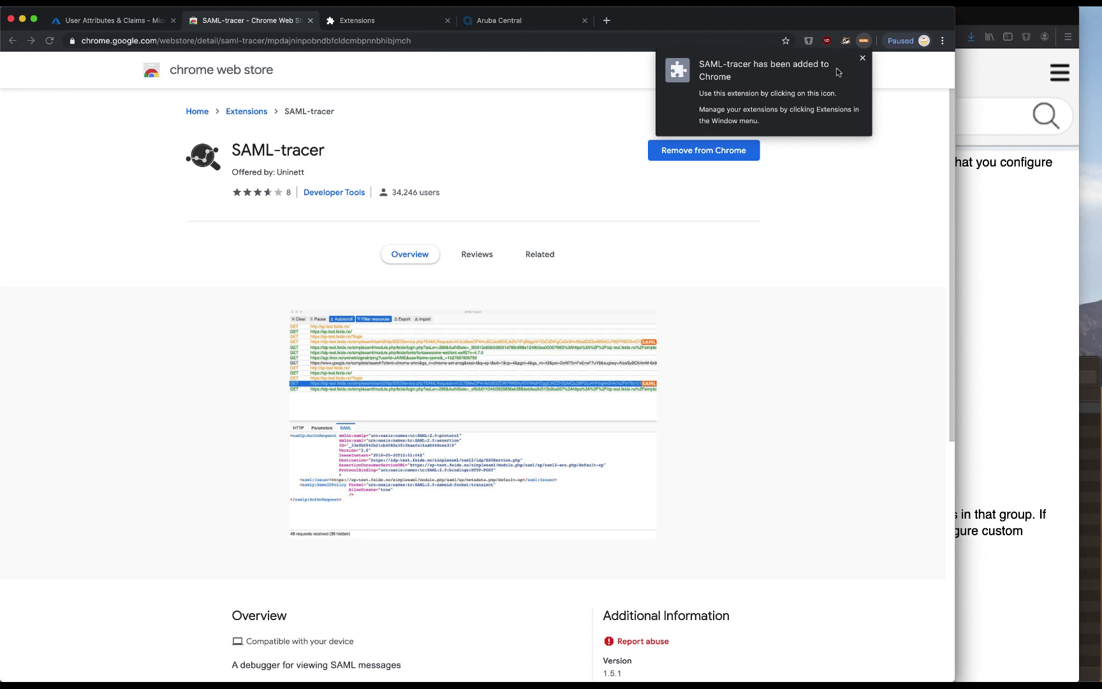
# Open SAML-tracer's extension details to confirm it is allowed in incognito.
pyautogui.click(942, 41)
pyautogui.moveTo(849, 229)
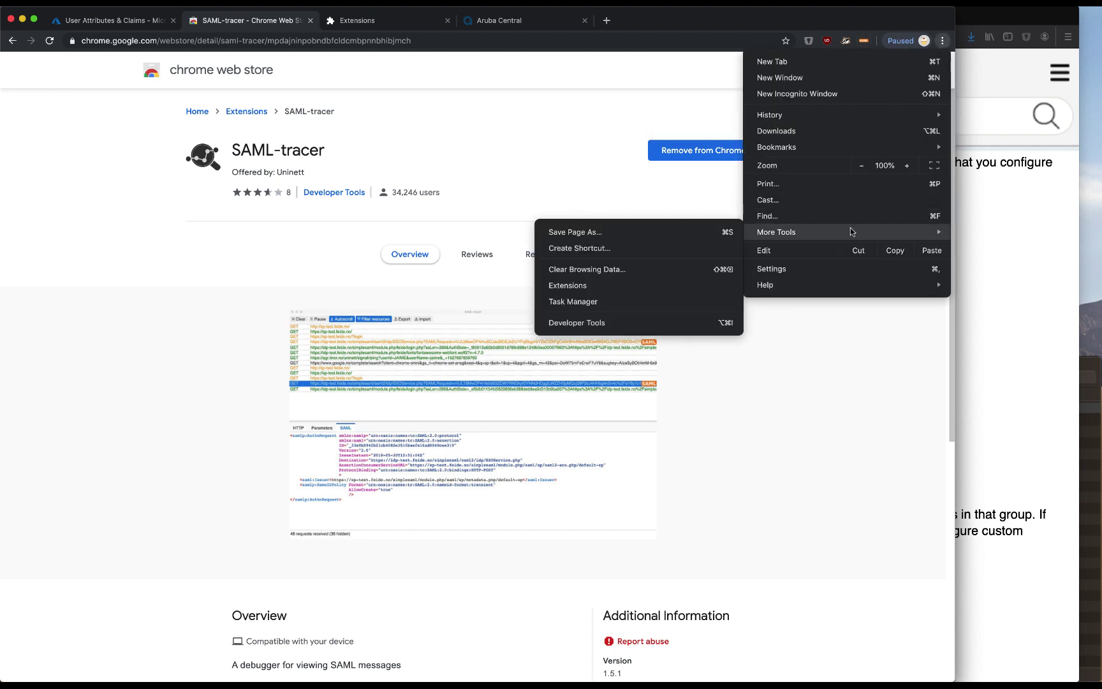
pyautogui.click(618, 285)
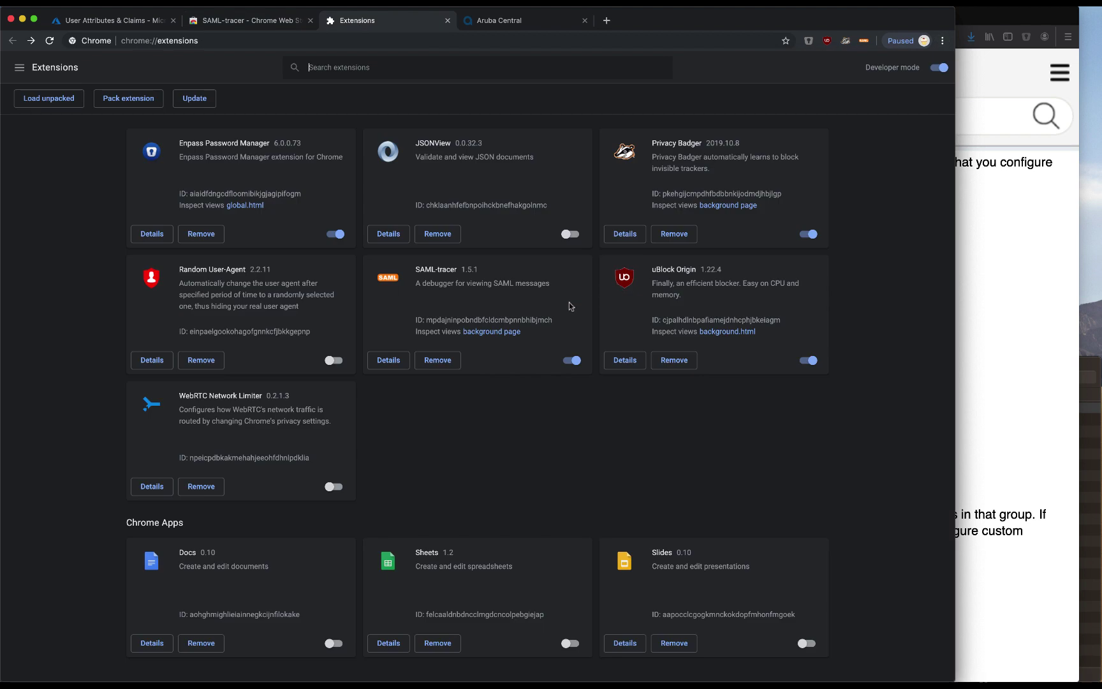
pyautogui.click(388, 361)
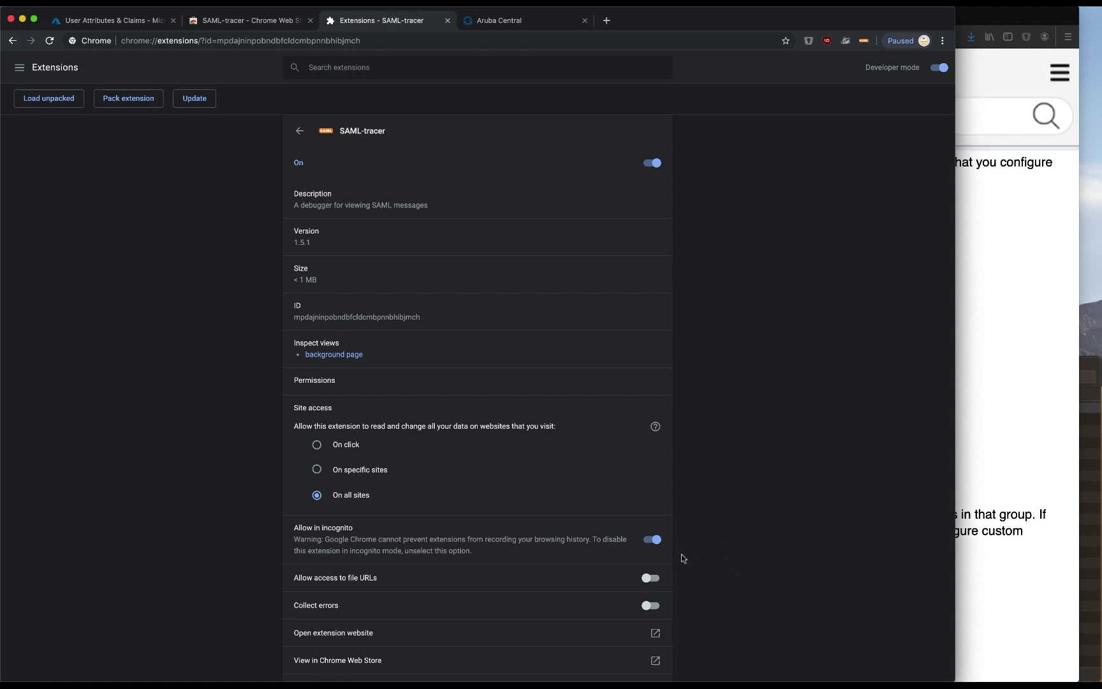
# Close the extra tabs and open a fresh incognito window.
pyautogui.press('super+w')
pyautogui.press('super+w')
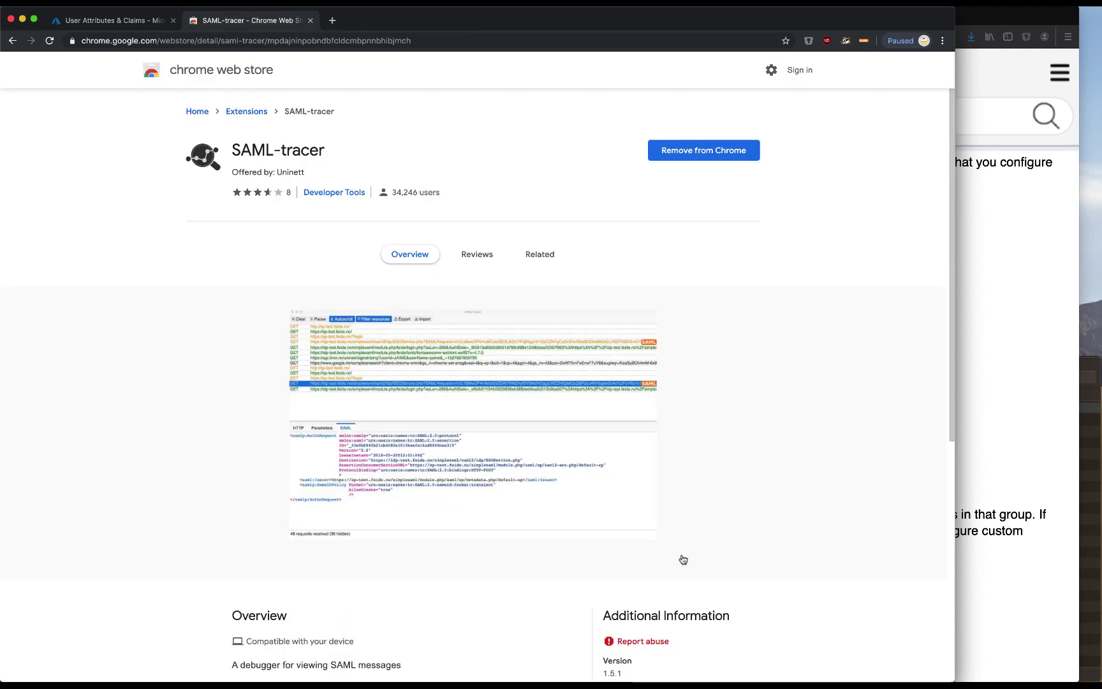
pyautogui.press('super+1')
pyautogui.press('super+shift+n')
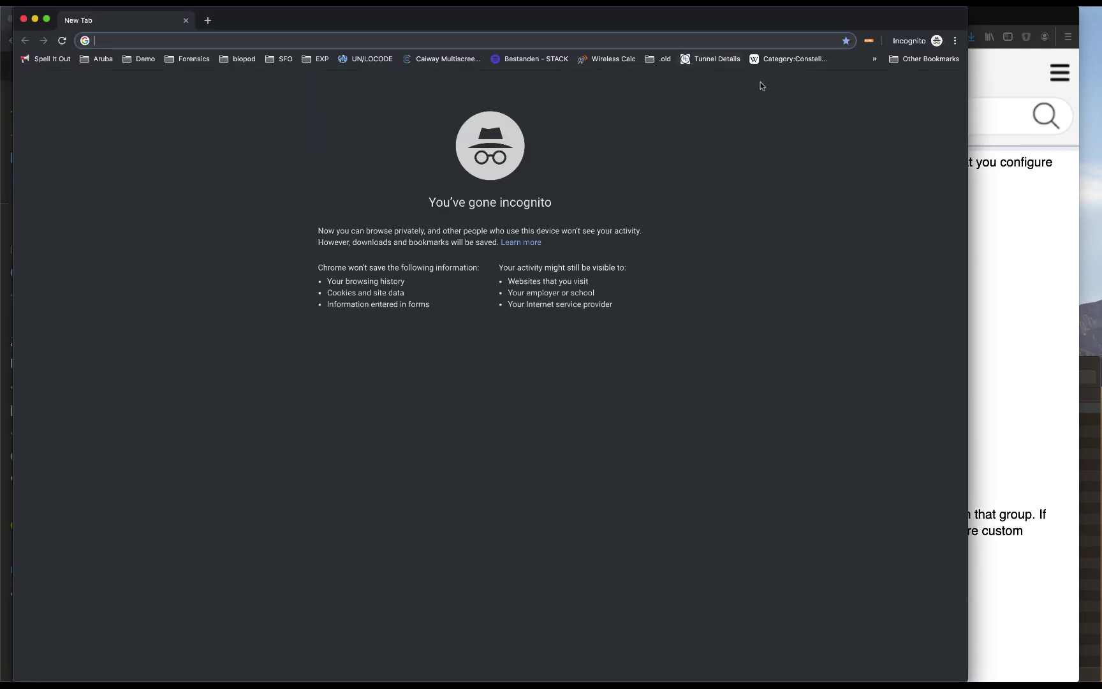
# Load portal.central.arubanetworks.com and select the US-2 region.
pyautogui.write('portal.cent')
pyautogui.press('Return')
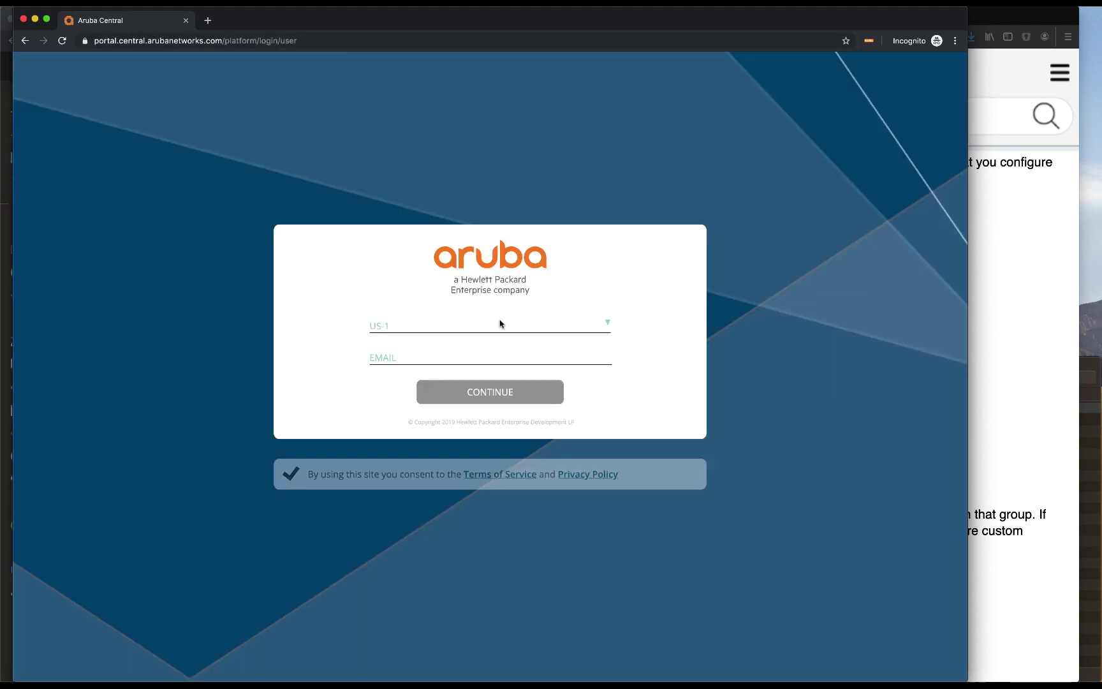
pyautogui.click(495, 327)
pyautogui.click(426, 388)
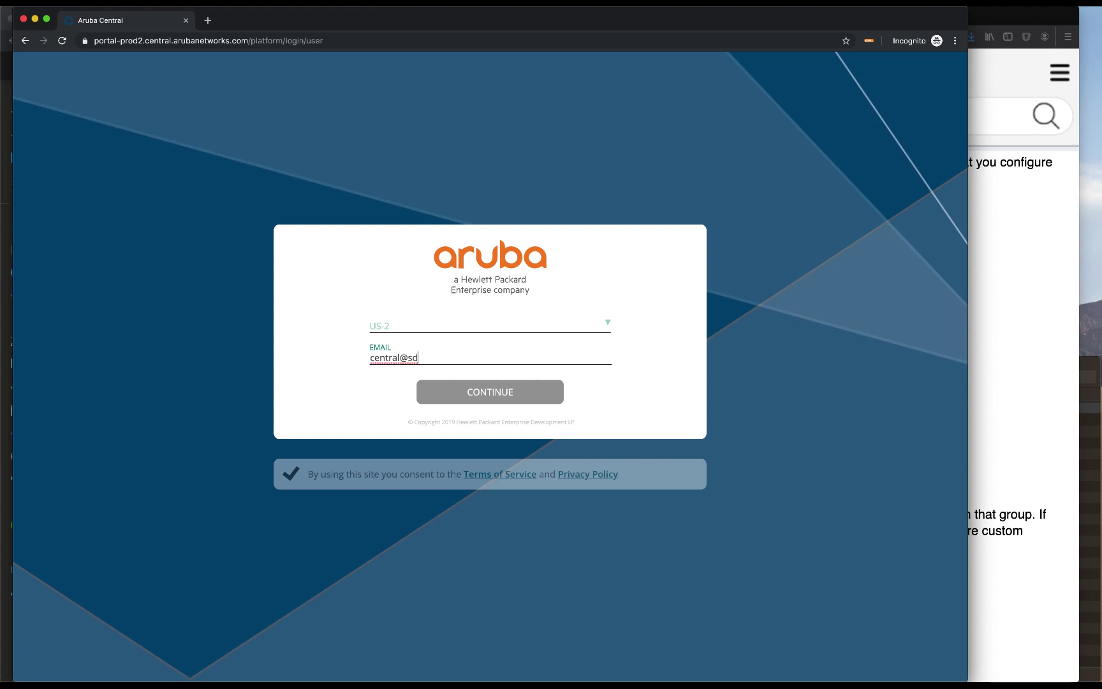
# Enter the federated account's email, continue, and fill the username on Microsoft sign-in.
pyautogui.press('BackSpace')
pyautogui.write('h.net')
pyautogui.click(419, 386)
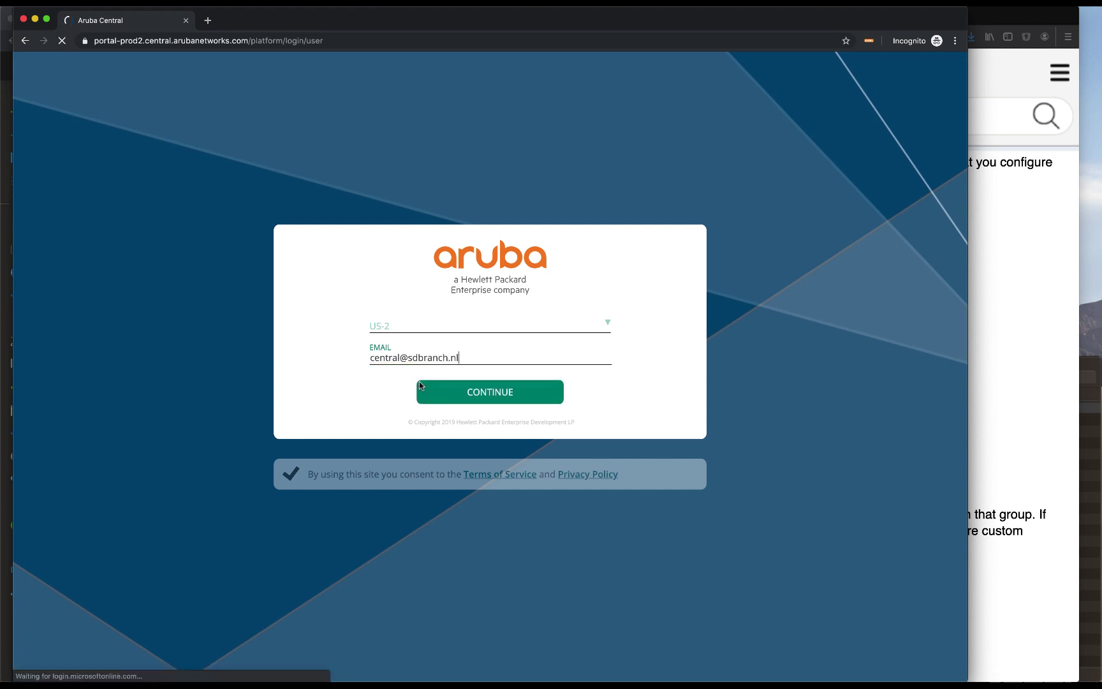
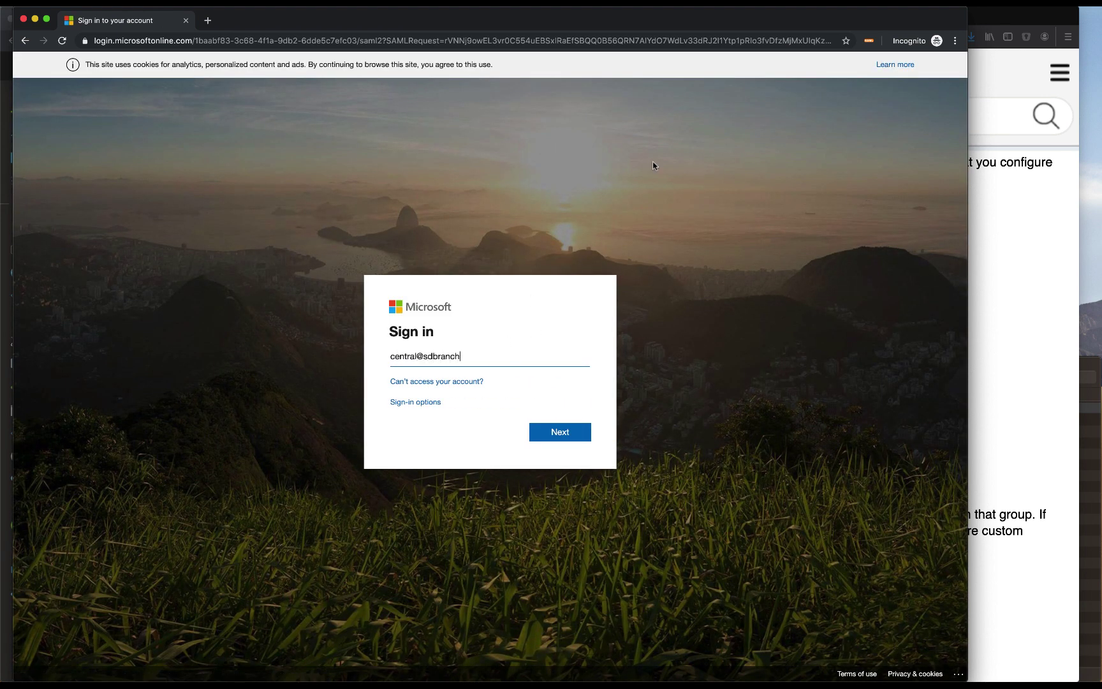
pyautogui.click(870, 41)
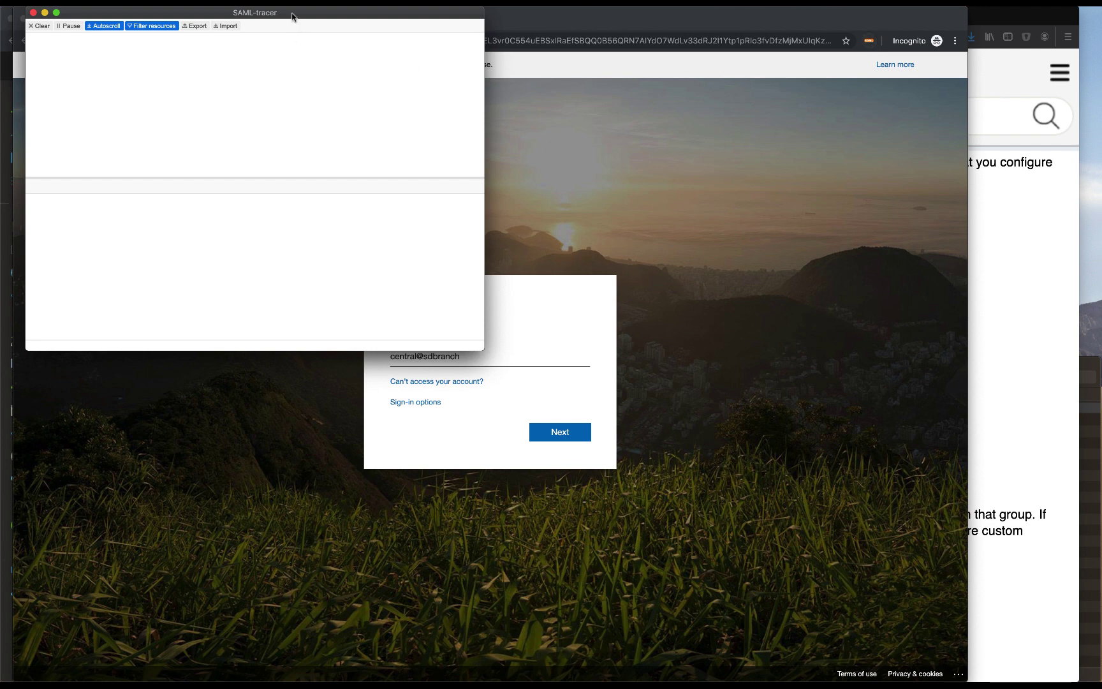
# Sign in on the Microsoft page with the account password while SAML-tracer records.
pyautogui.moveTo(296, 9); pyautogui.dragTo(635, 134)
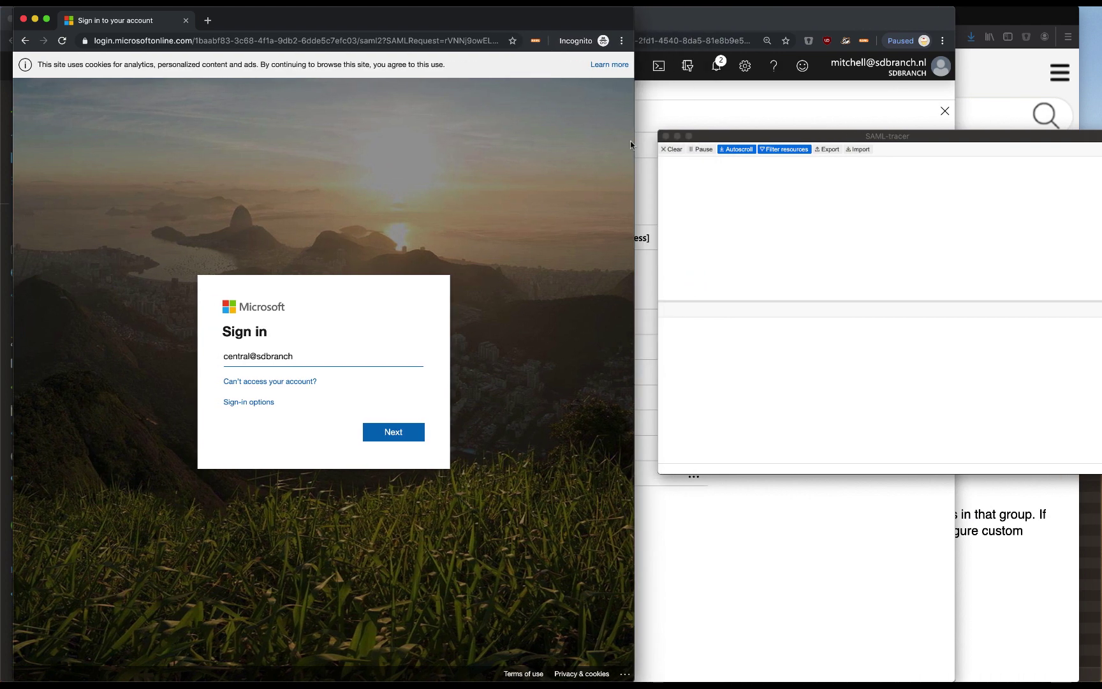
pyautogui.press('Return')
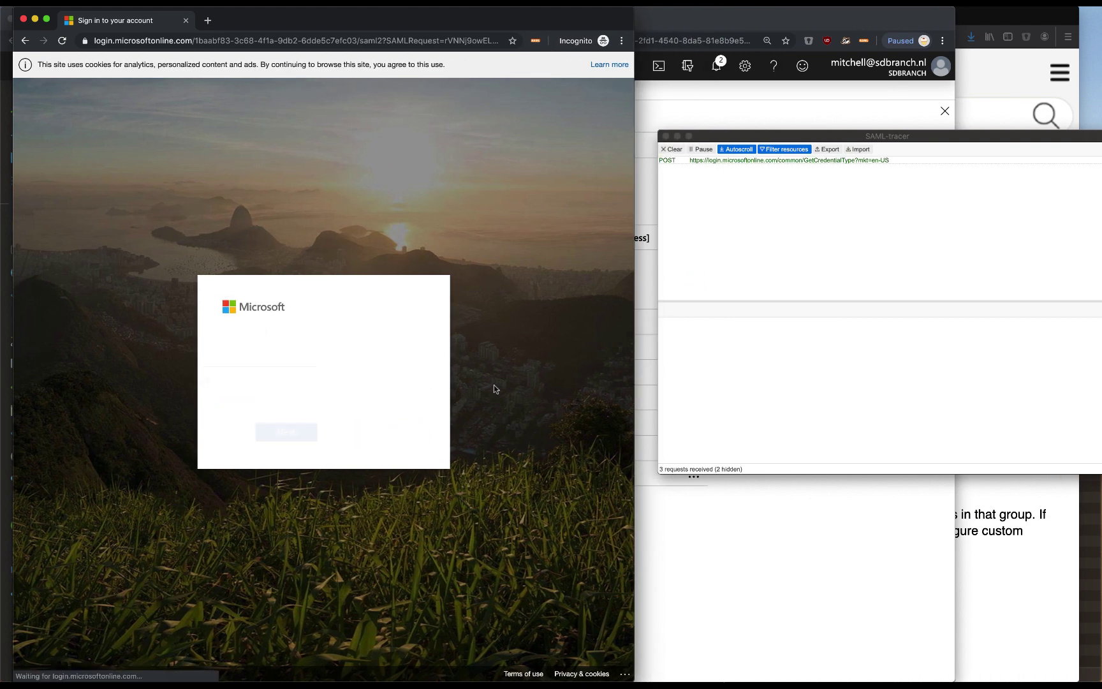
pyautogui.write('•••••••')
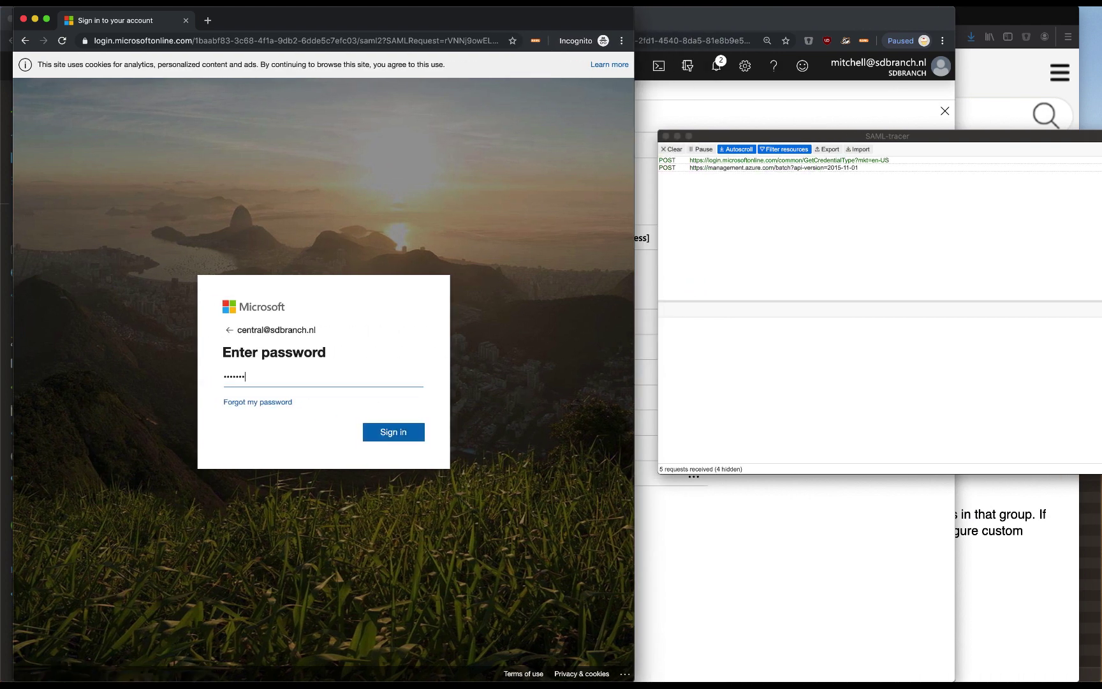
pyautogui.click(375, 431)
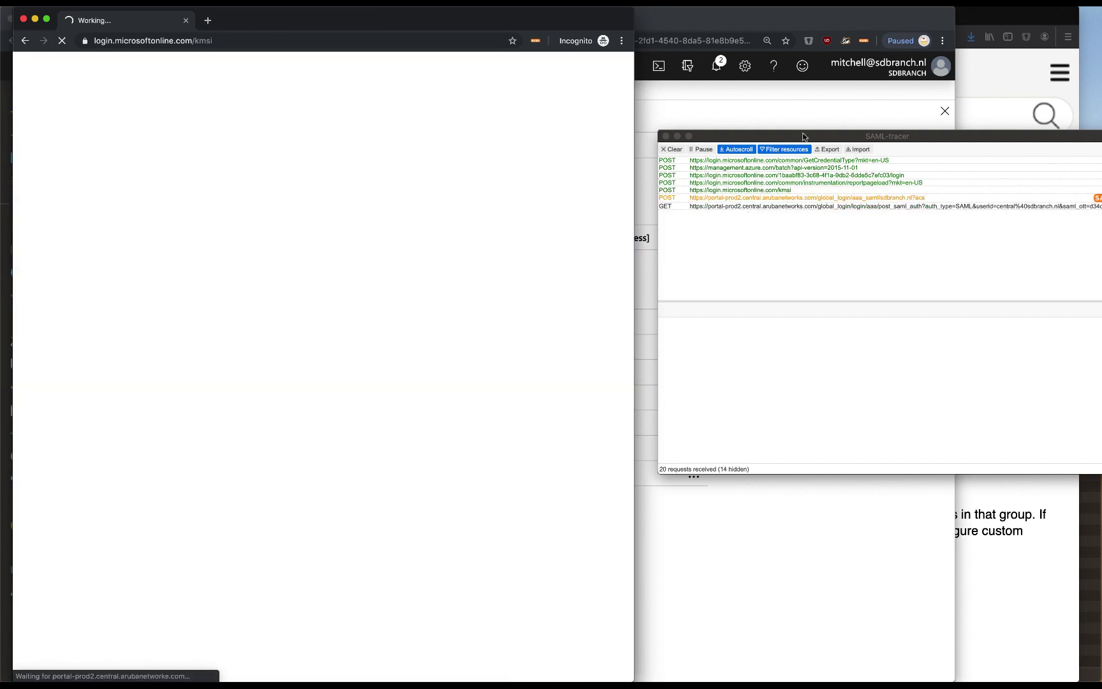
# Show the SAML content of the POST to Aruba Central's acs endpoint in SAML-tracer.
pyautogui.moveTo(804, 136); pyautogui.dragTo(724, 143)
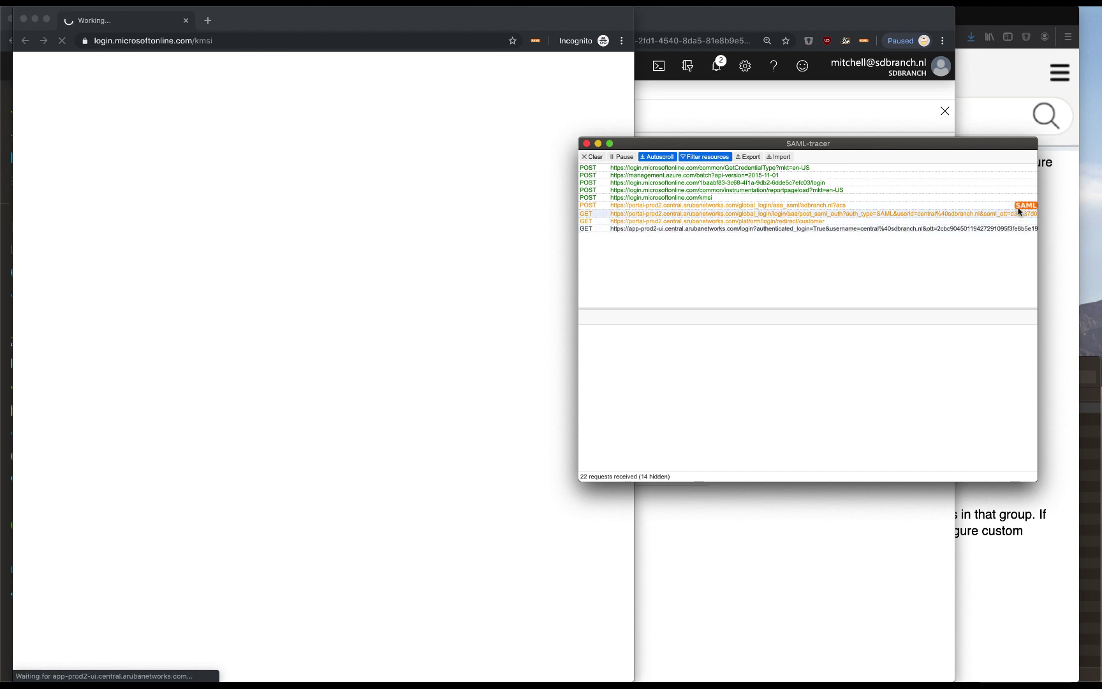
pyautogui.click(1023, 206)
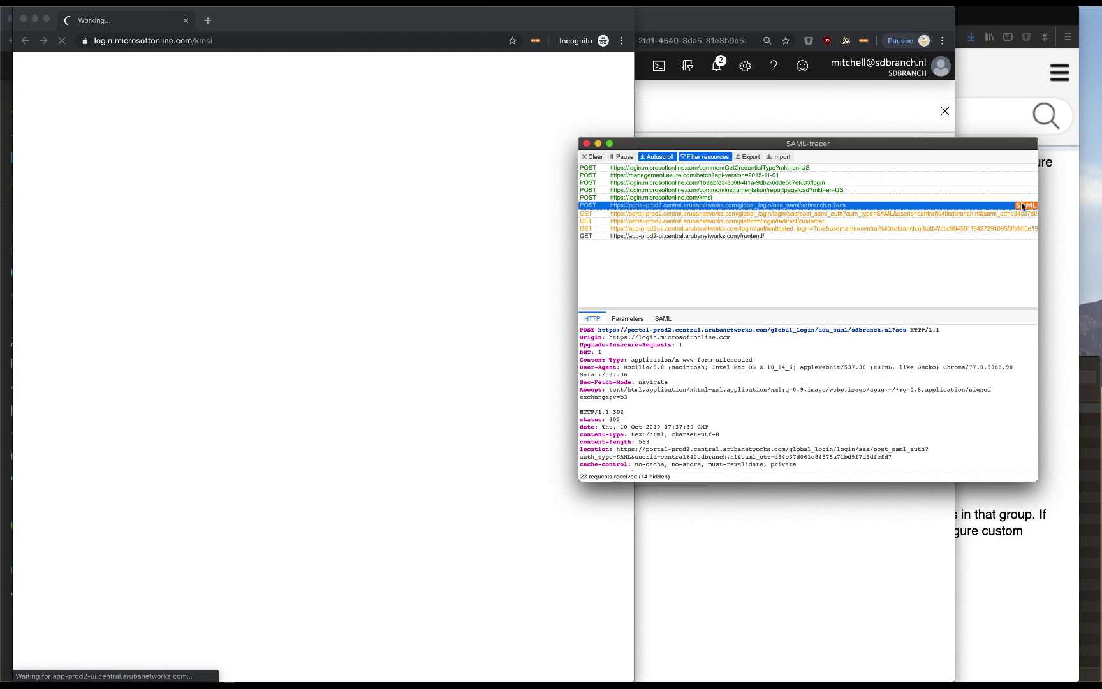
pyautogui.click(664, 319)
pyautogui.moveTo(682, 482); pyautogui.dragTo(693, 637)
# Dismiss the Welcome to Aruba Central dialog and open the Aruba Central app list.
pyautogui.scroll(-15, 766, 539)
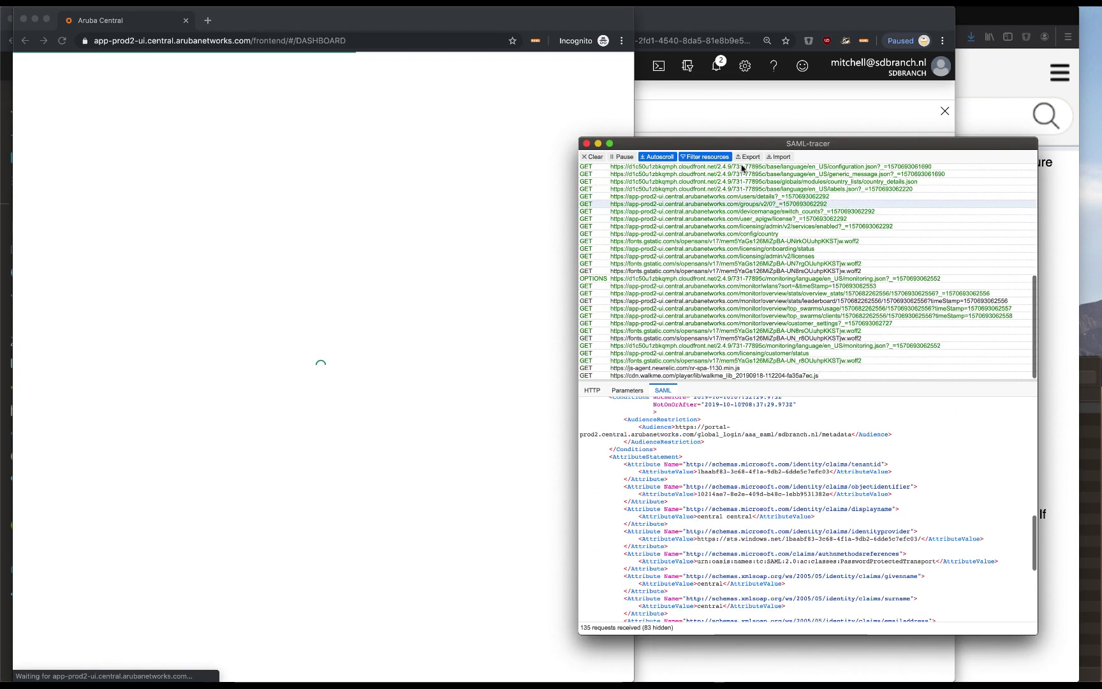
pyautogui.moveTo(764, 145); pyautogui.dragTo(774, 77)
pyautogui.click(504, 160)
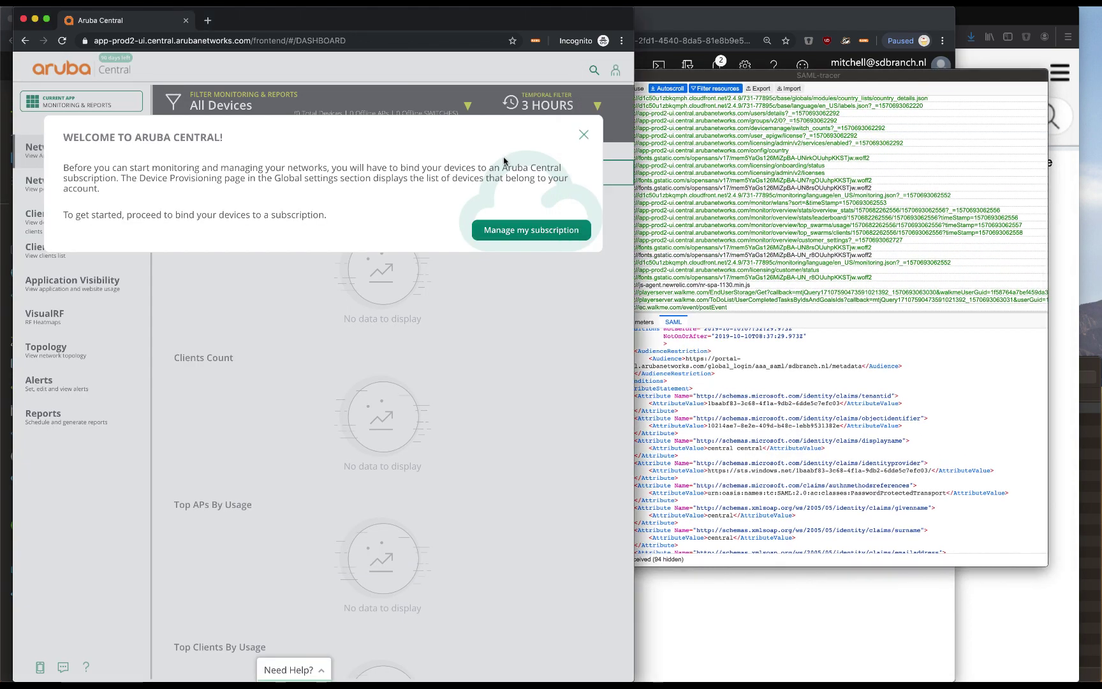
pyautogui.click(585, 136)
pyautogui.click(65, 109)
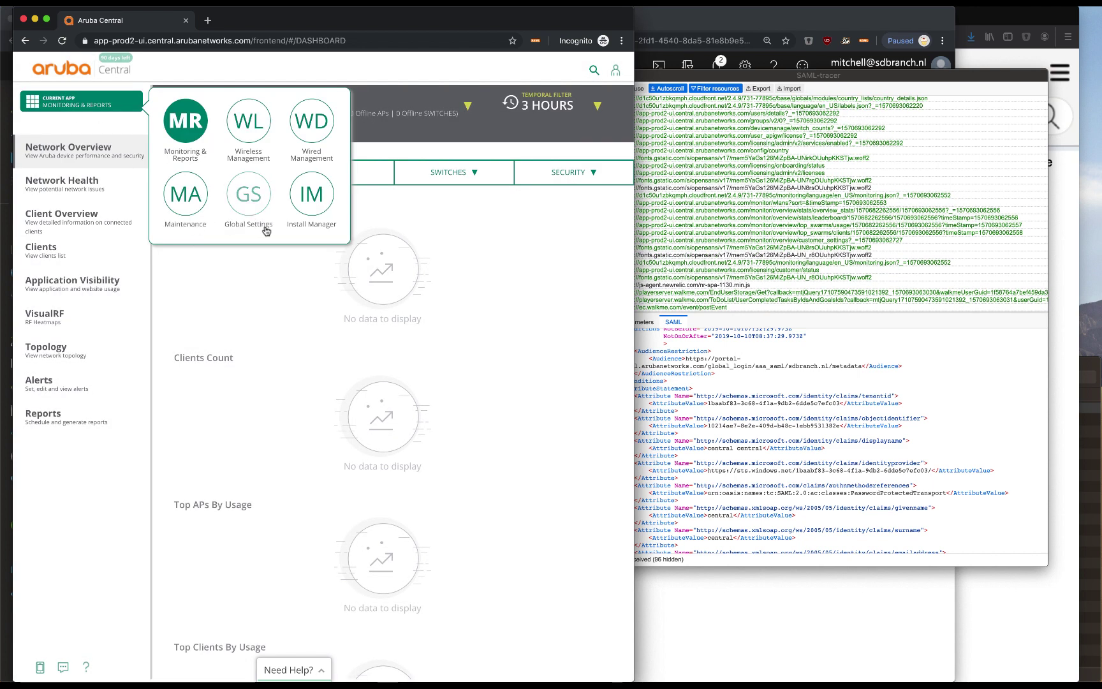
# Open Global Settings > Users & Roles and widen the window to view the Federated admin user.
pyautogui.click(249, 211)
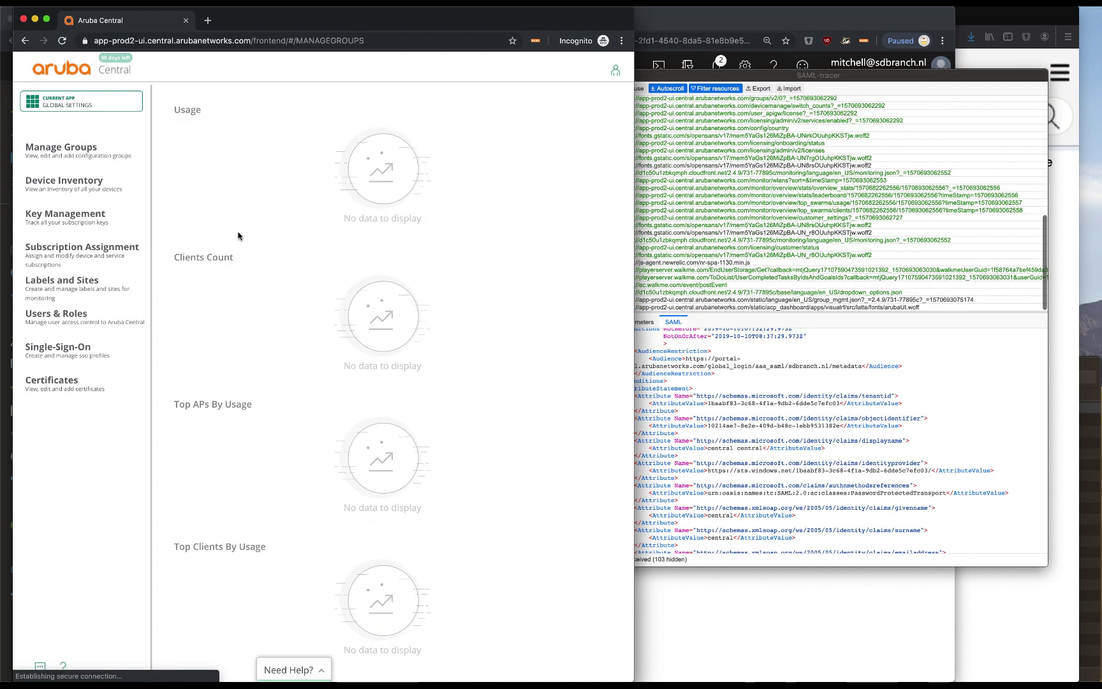
pyautogui.click(77, 320)
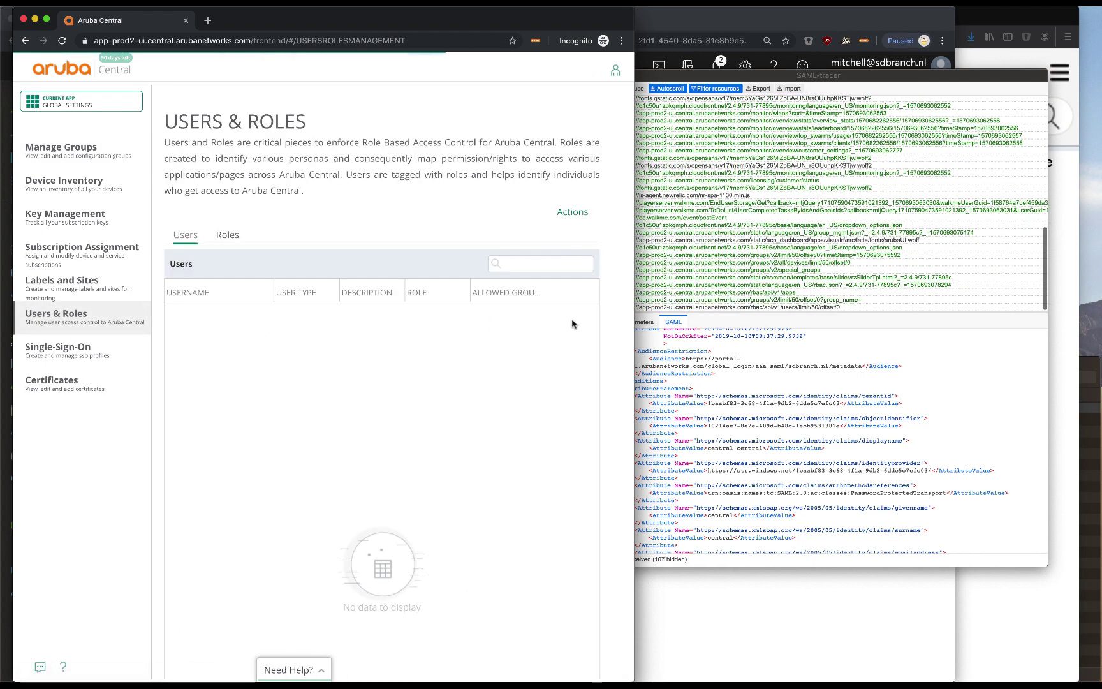
pyautogui.moveTo(634, 322); pyautogui.dragTo(843, 323)
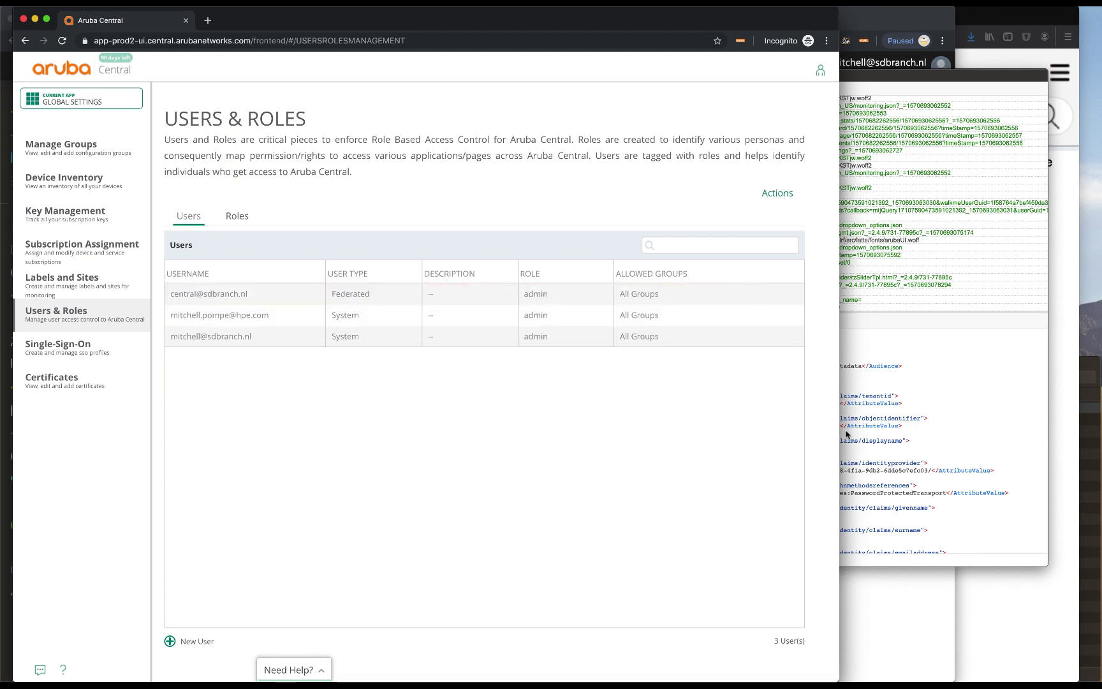
pyautogui.click(894, 441)
# Highlight the aruba_1_cid, aruba_1_app_1 and role admin attributes in the SAML response, then close SAML-tracer.
pyautogui.hotkey('ctrl', 'alt', 'Return')
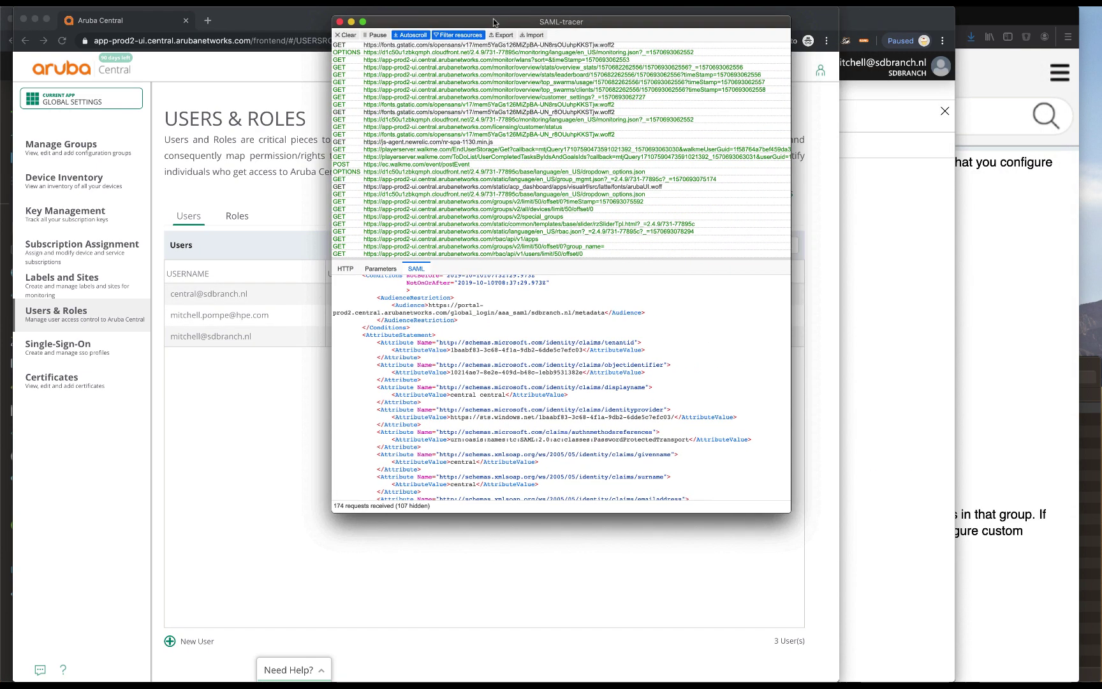
pyautogui.moveTo(778, 506); pyautogui.dragTo(847, 602)
pyautogui.scroll(-5, 652, 552)
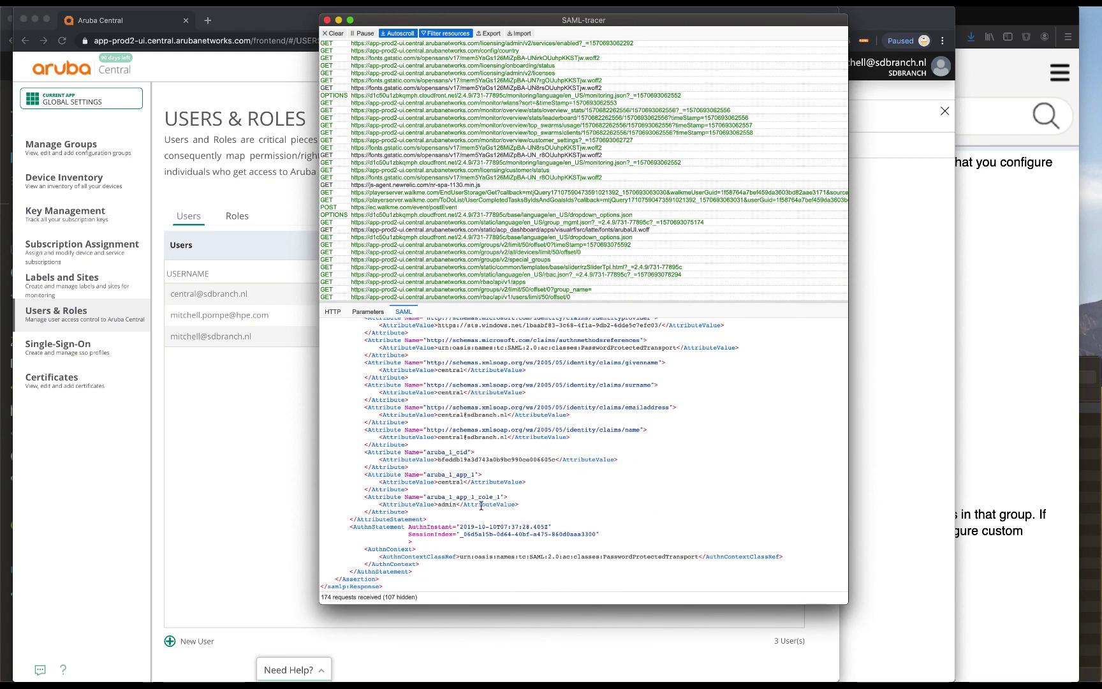
pyautogui.moveTo(498, 527); pyautogui.dragTo(486, 456)
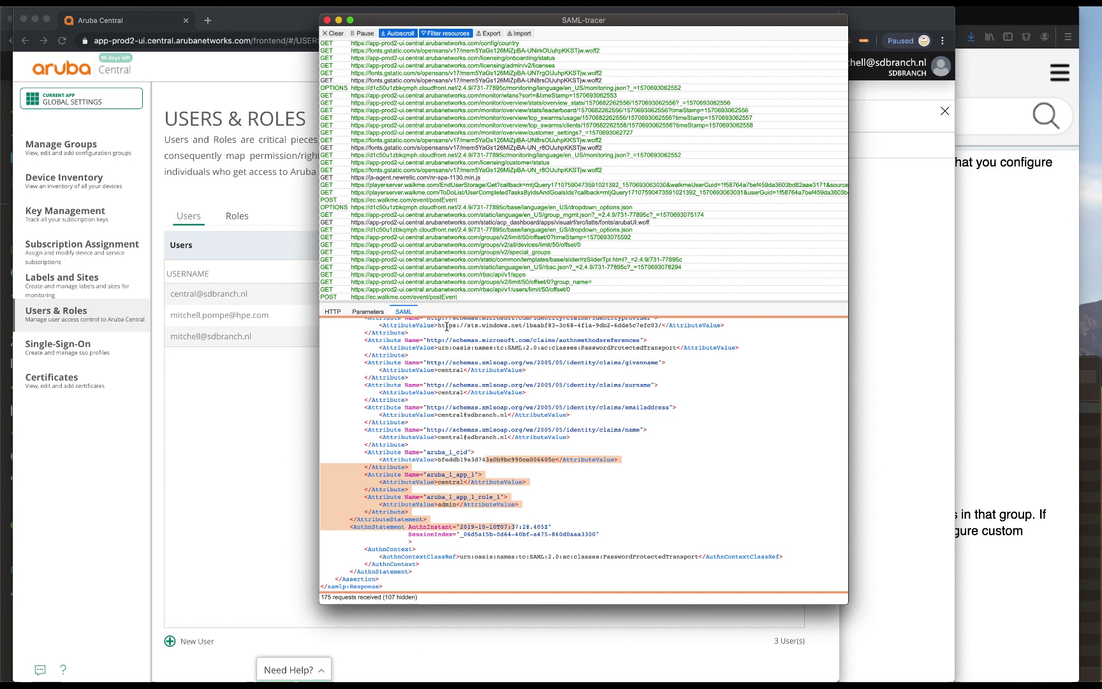
pyautogui.click(327, 20)
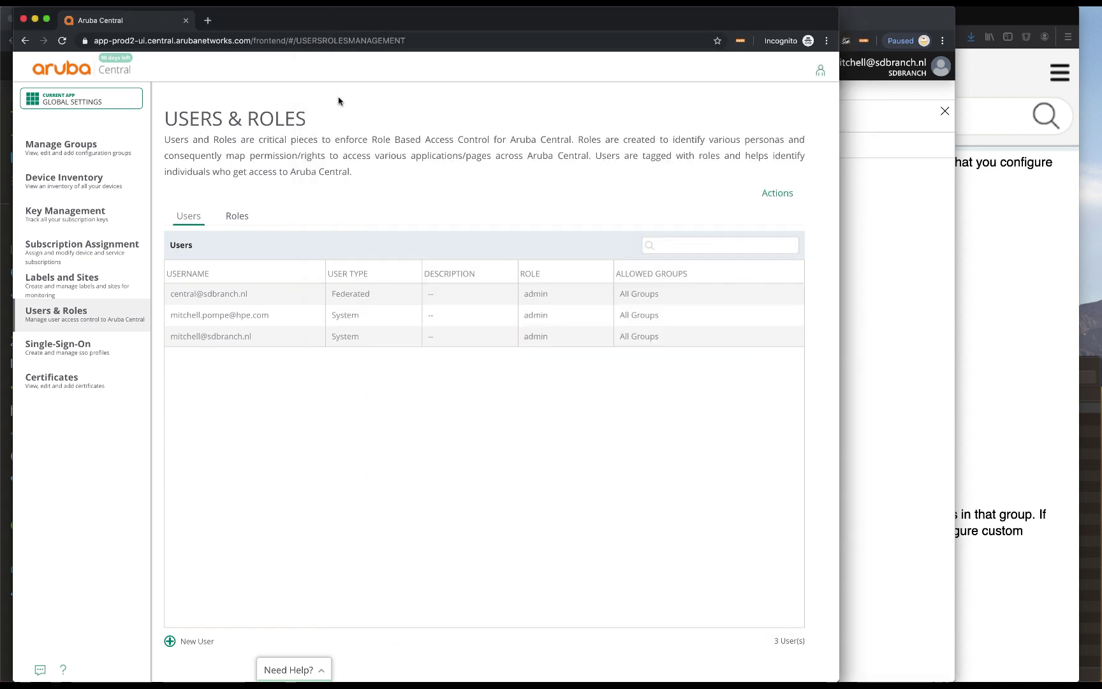
# Open the aruba_1_app_1_role_1 claim and keep its first condition as Central Admin → admin.
pyautogui.press('super+grave')
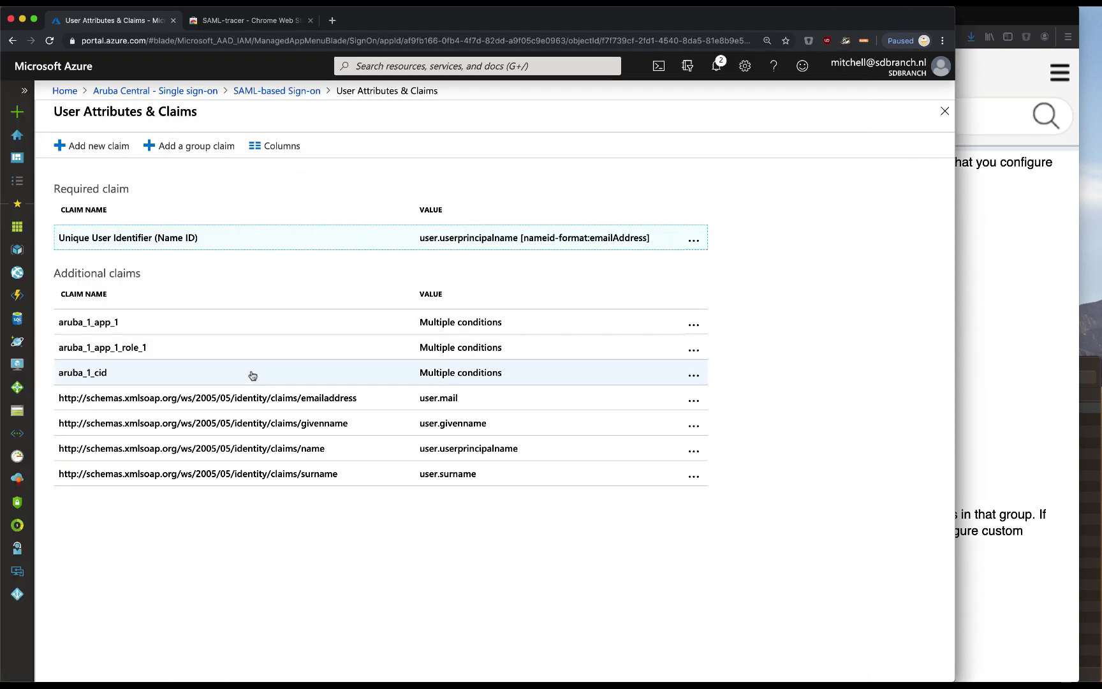
pyautogui.click(247, 350)
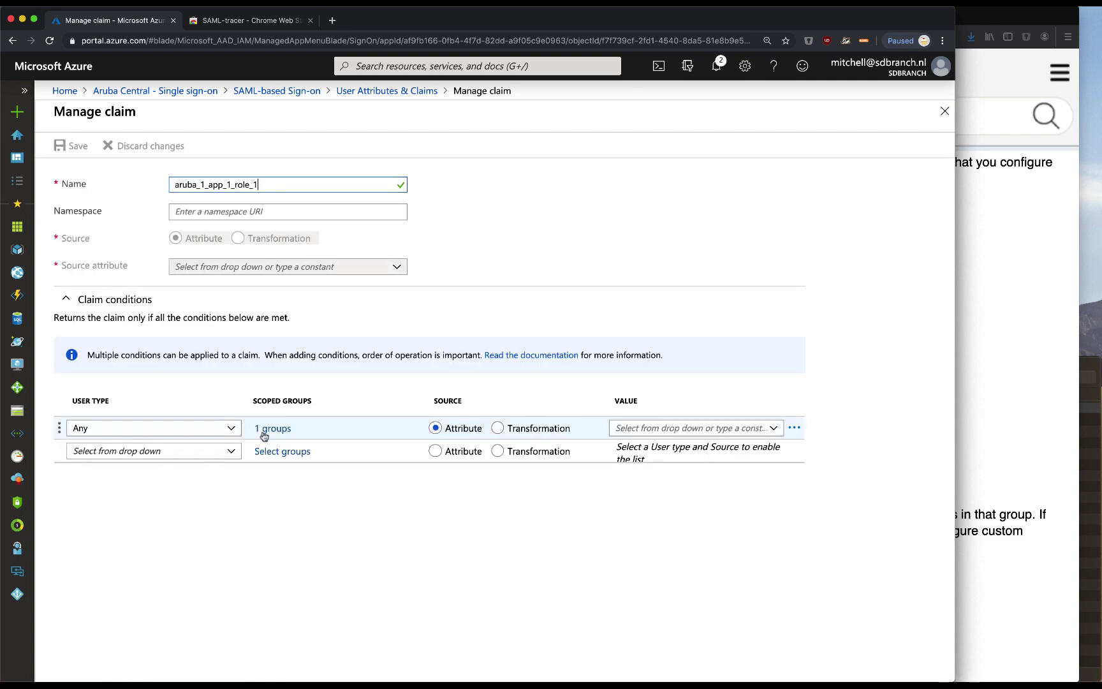
pyautogui.click(283, 430)
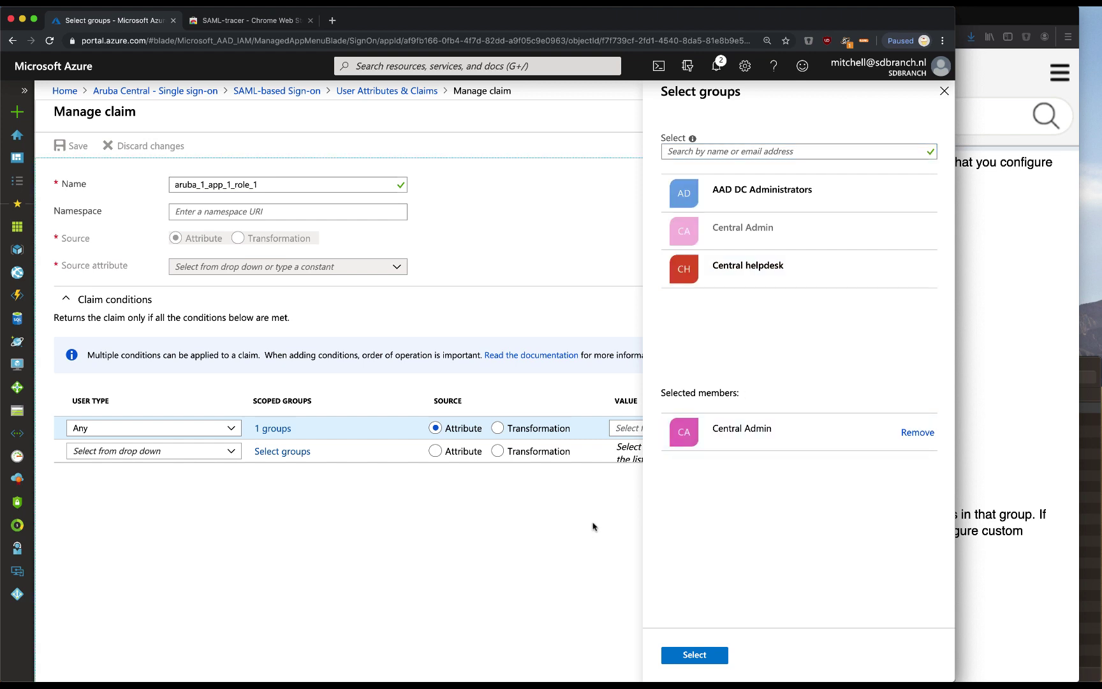
pyautogui.click(944, 91)
pyautogui.click(680, 430)
pyautogui.click(191, 463)
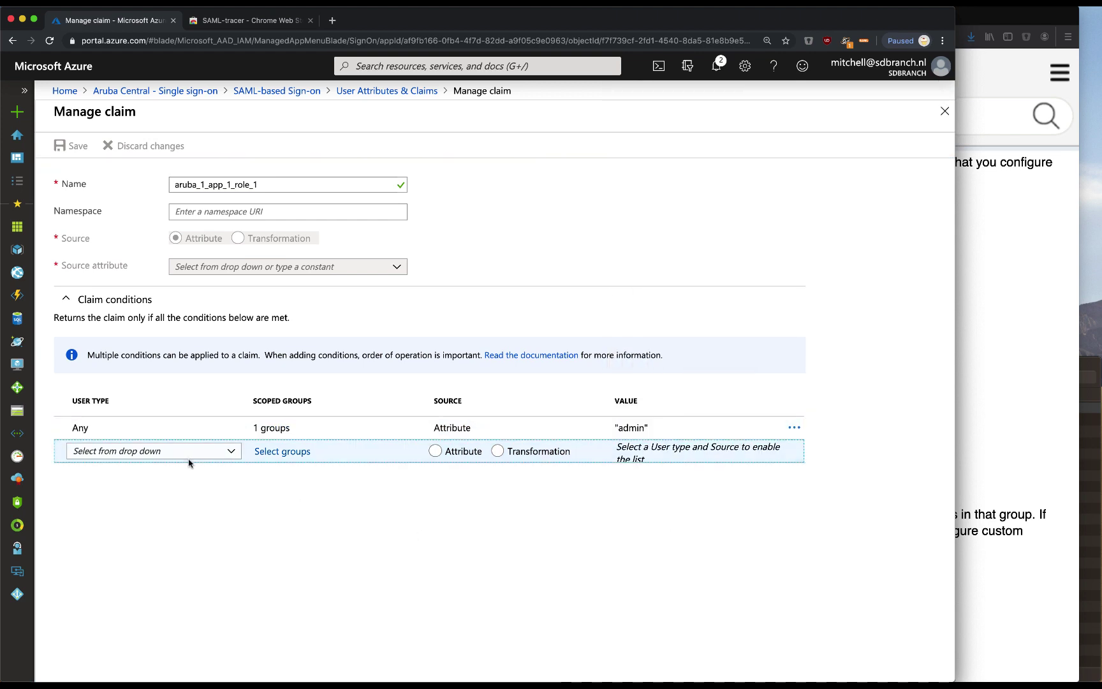
# Add a second condition for Any user type in the Central helpdesk group.
pyautogui.click(182, 458)
pyautogui.click(140, 465)
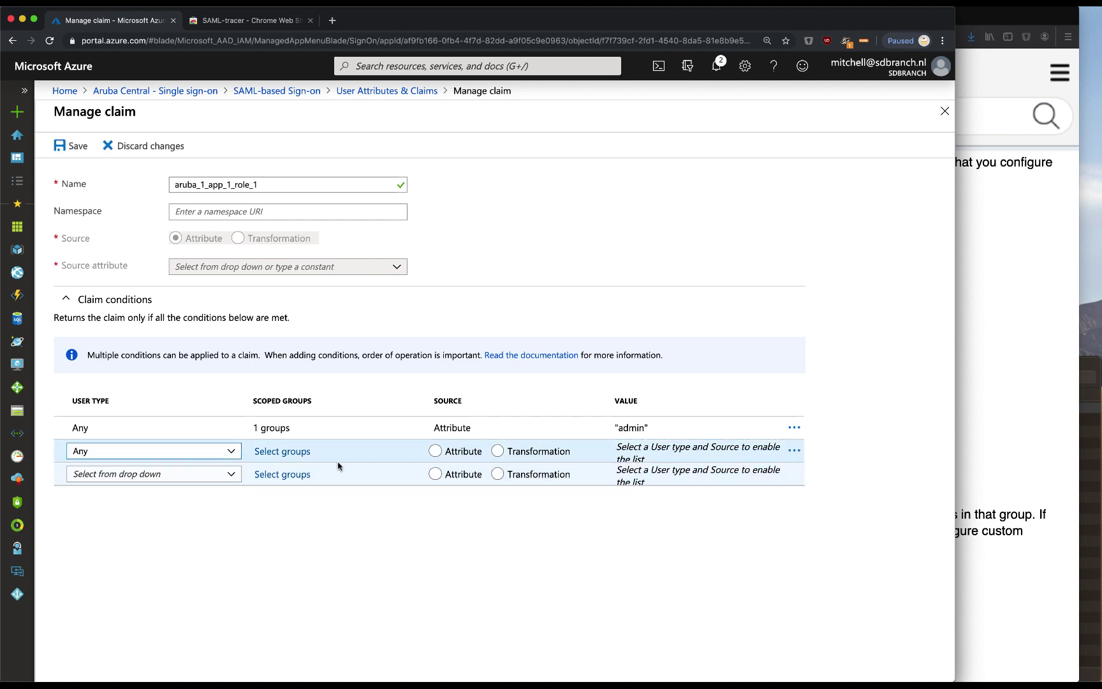
pyautogui.click(289, 452)
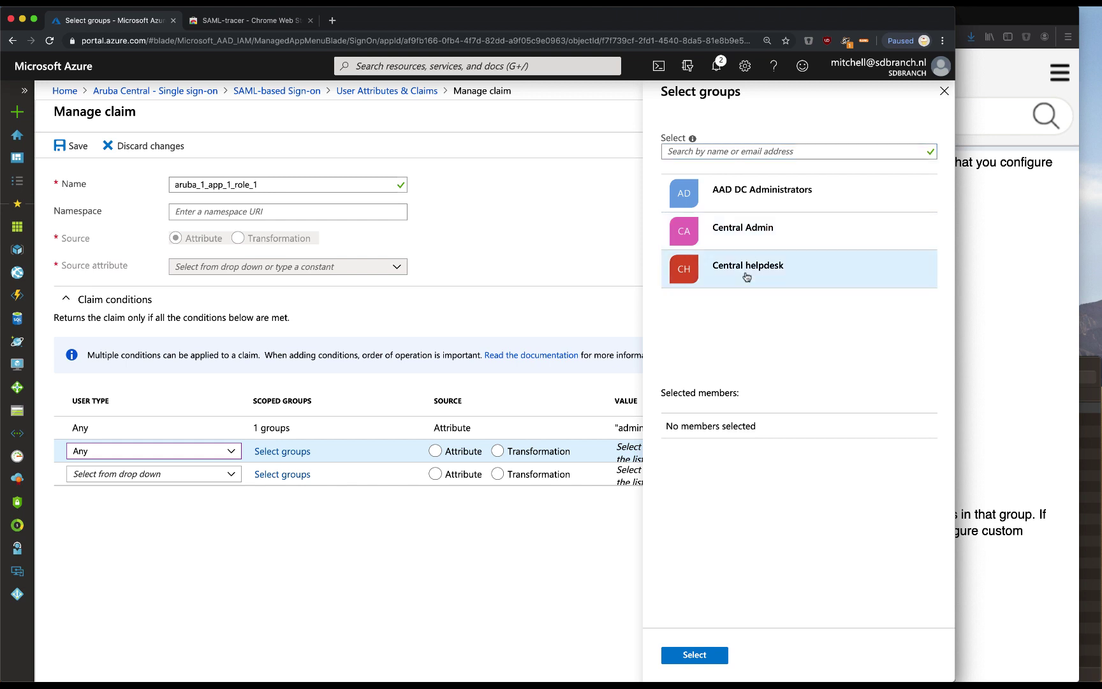
pyautogui.click(749, 276)
pyautogui.click(702, 654)
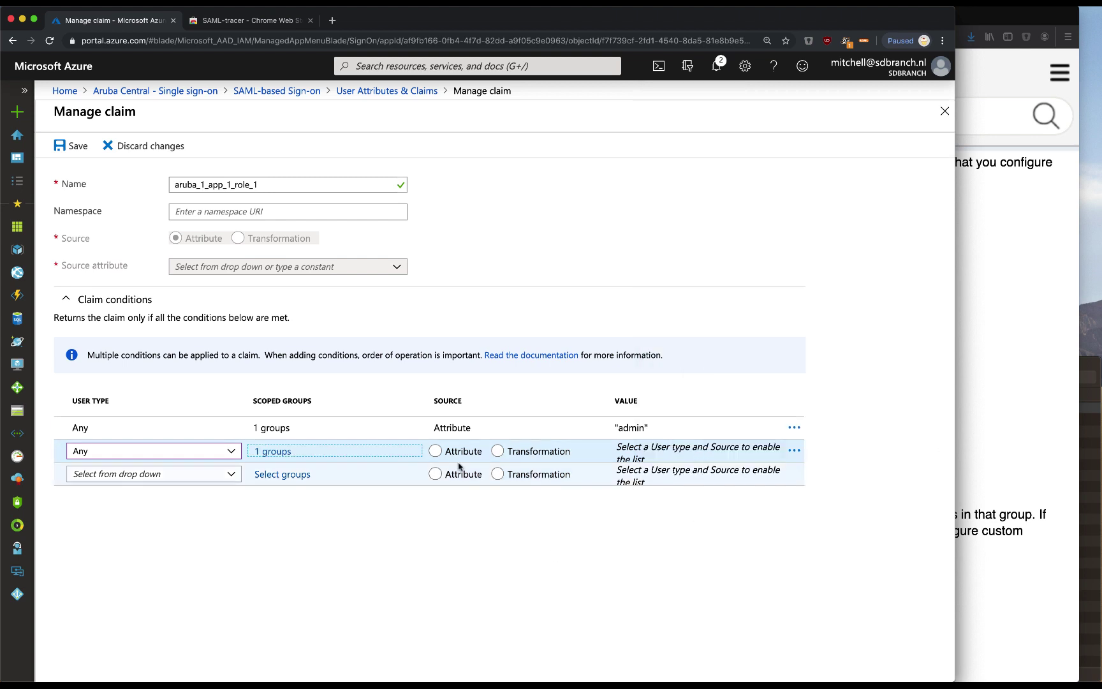
# Give the second condition the attribute value "readonly" and save the claim.
pyautogui.click(435, 451)
pyautogui.click(689, 451)
pyautogui.write('read')
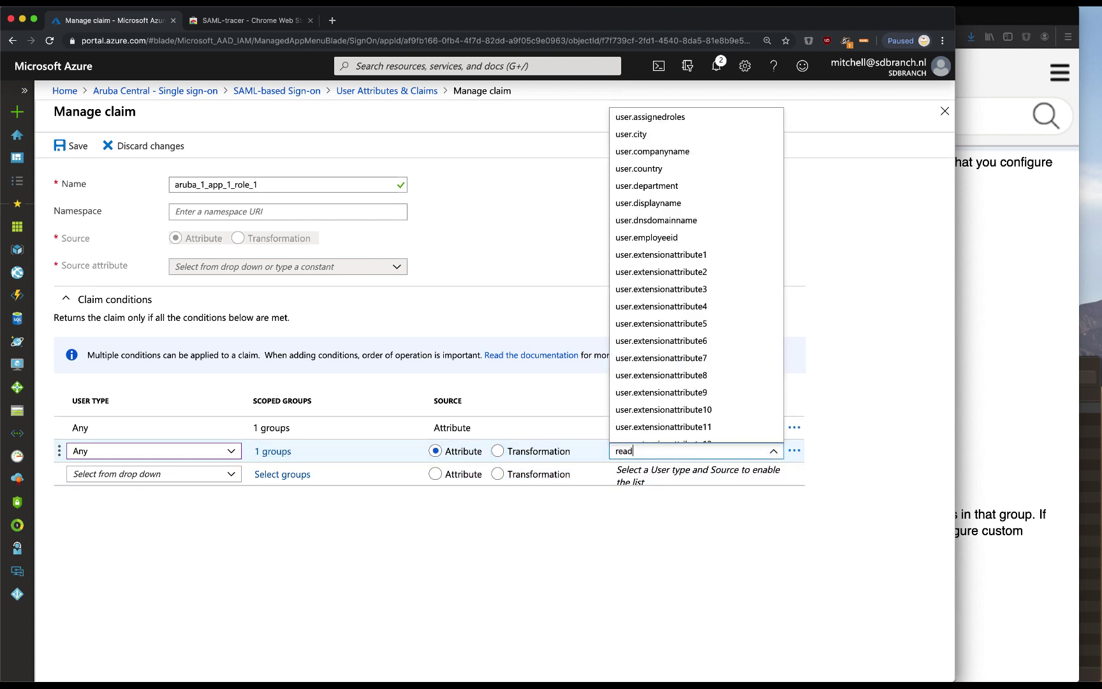
pyautogui.write('only')
pyautogui.click(647, 470)
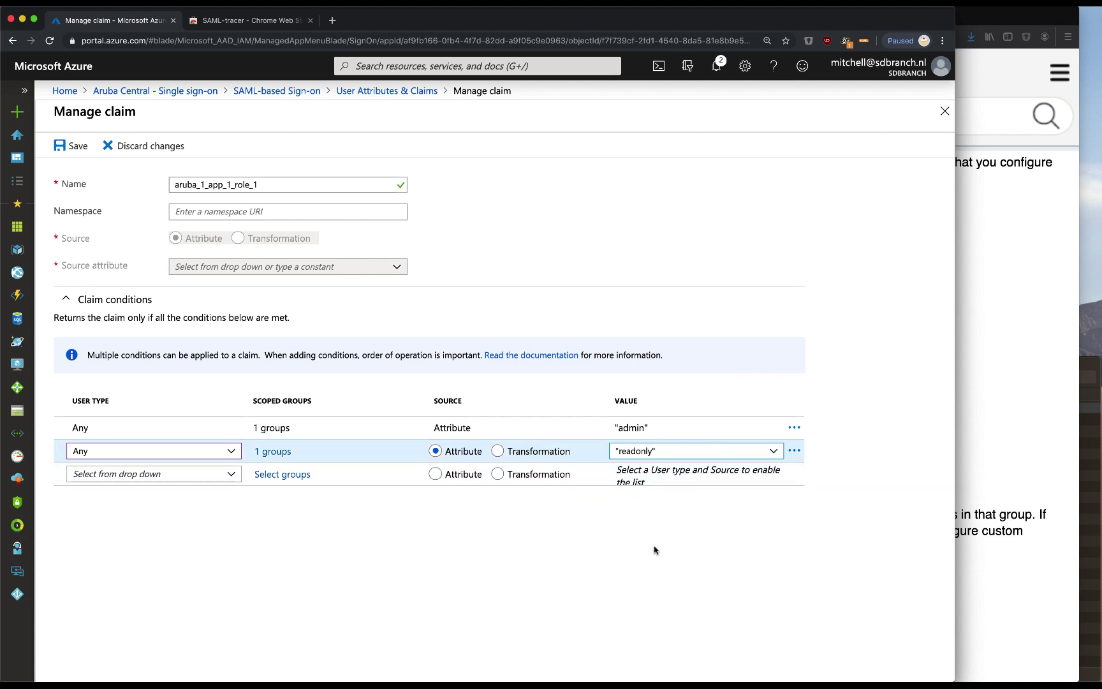
pyautogui.click(71, 146)
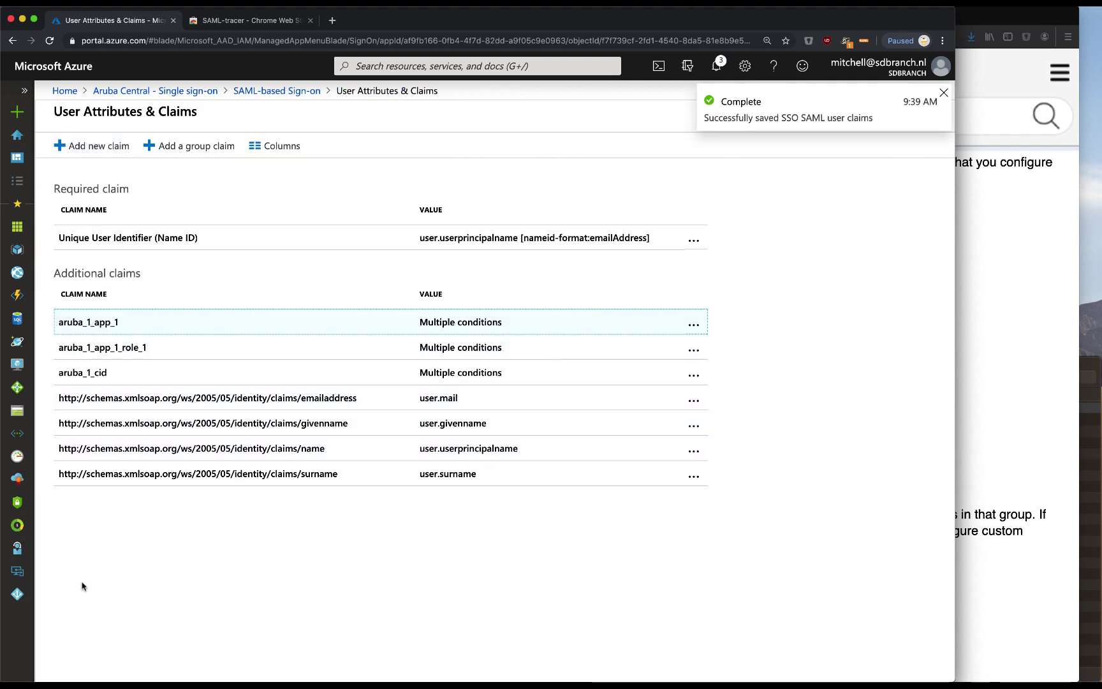
pyautogui.press('super+shift+n')
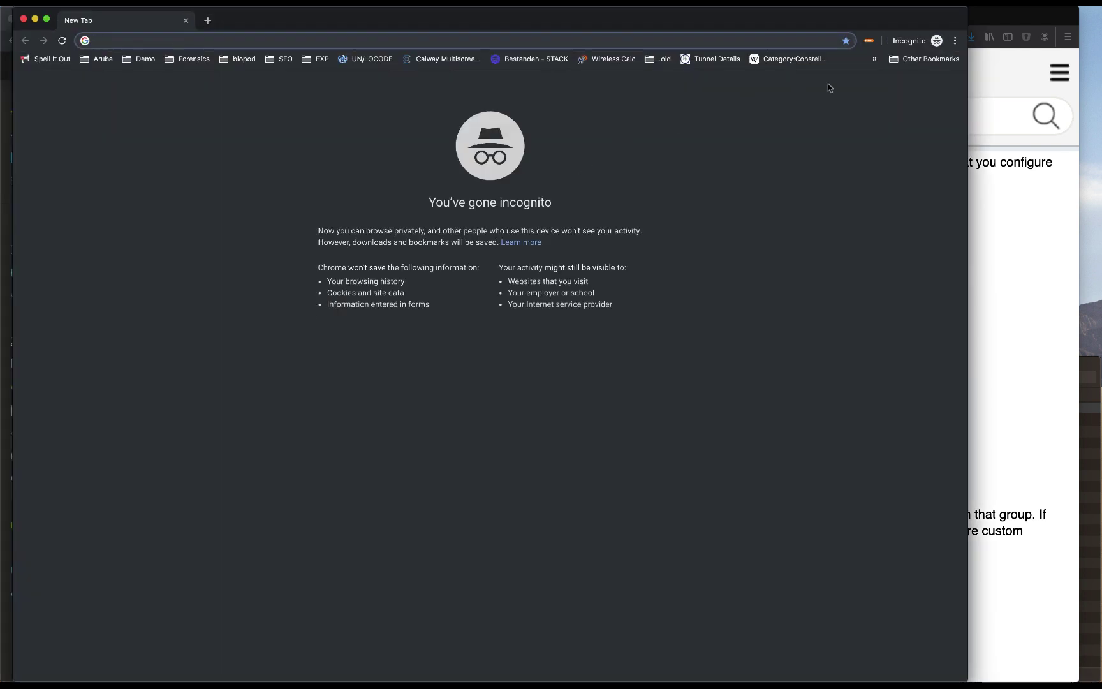
# Start SAML-tracer beside the browser, then open the Aruba Central portal and select the US-2 region.
pyautogui.click(869, 40)
pyautogui.moveTo(422, 14); pyautogui.dragTo(1041, 174)
pyautogui.click(637, 41)
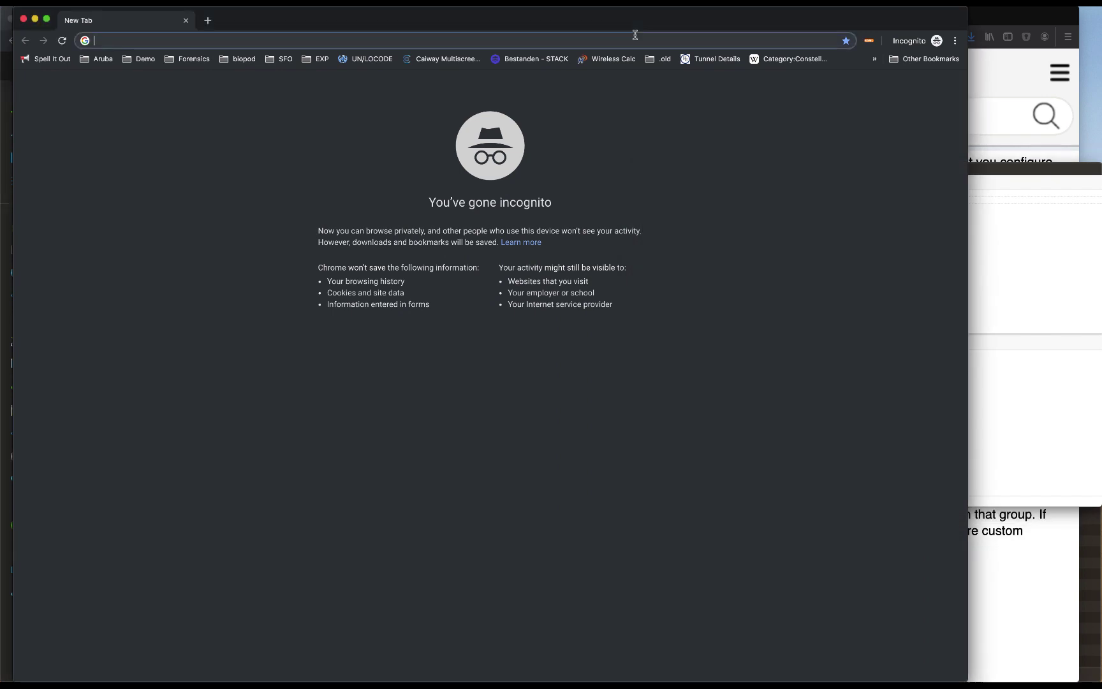
pyautogui.write('portal')
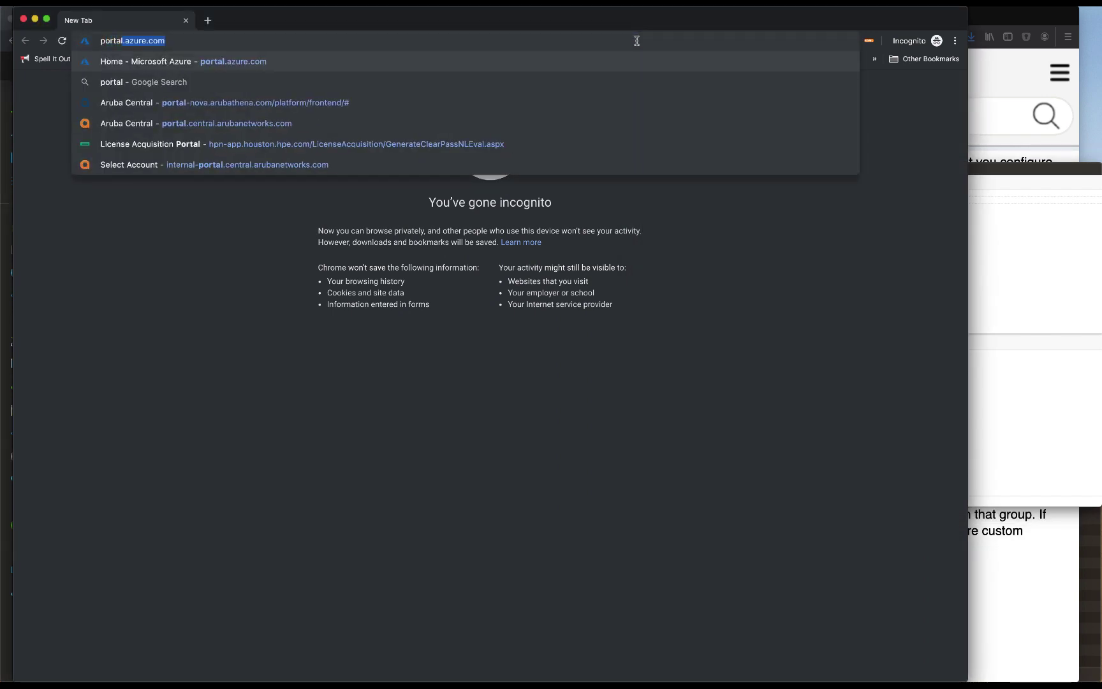
pyautogui.click(322, 123)
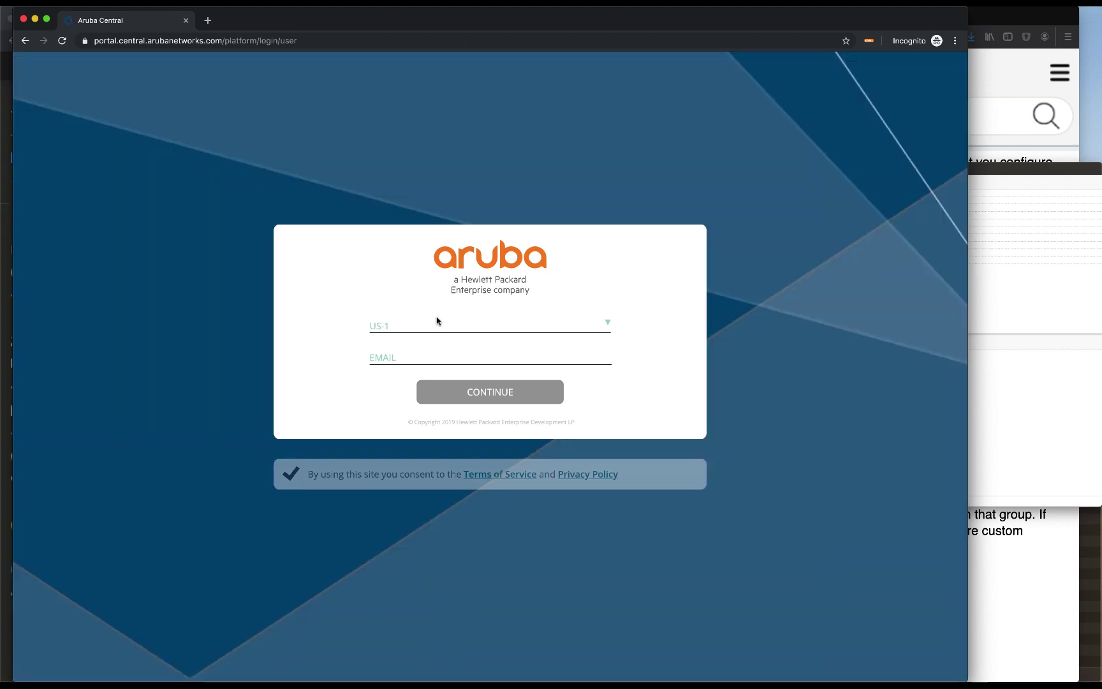
pyautogui.click(426, 328)
pyautogui.click(415, 385)
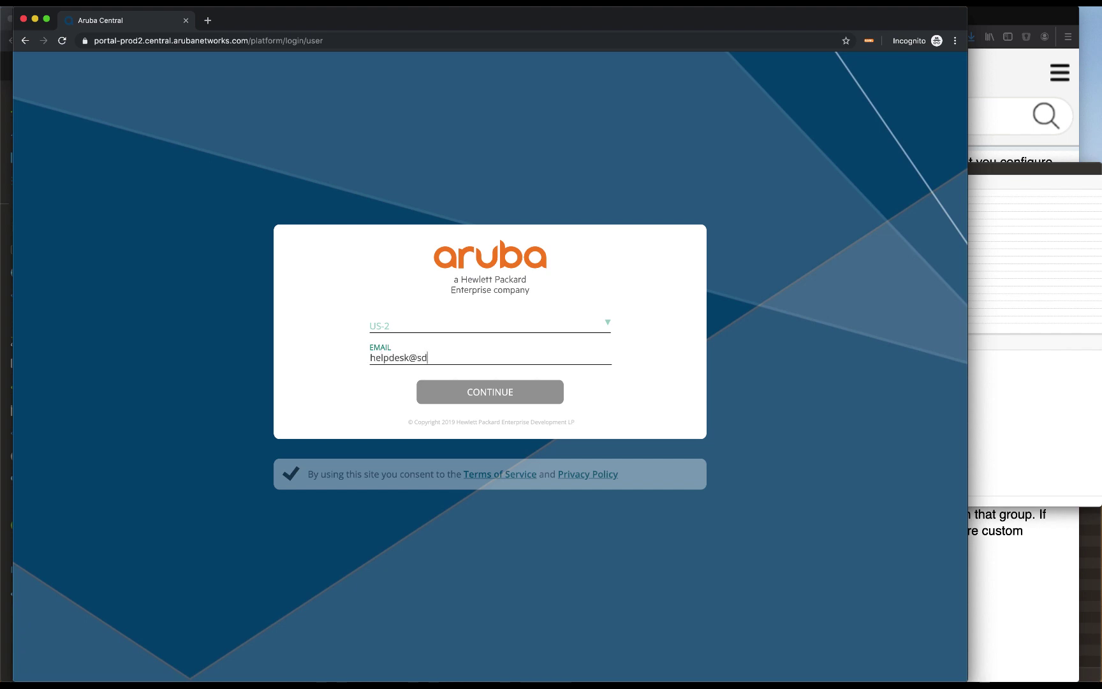
# Sign in as the helpdesk user through Microsoft with their e-mail and password, staying signed in.
pyautogui.write('h.nl')
pyautogui.press('Return')
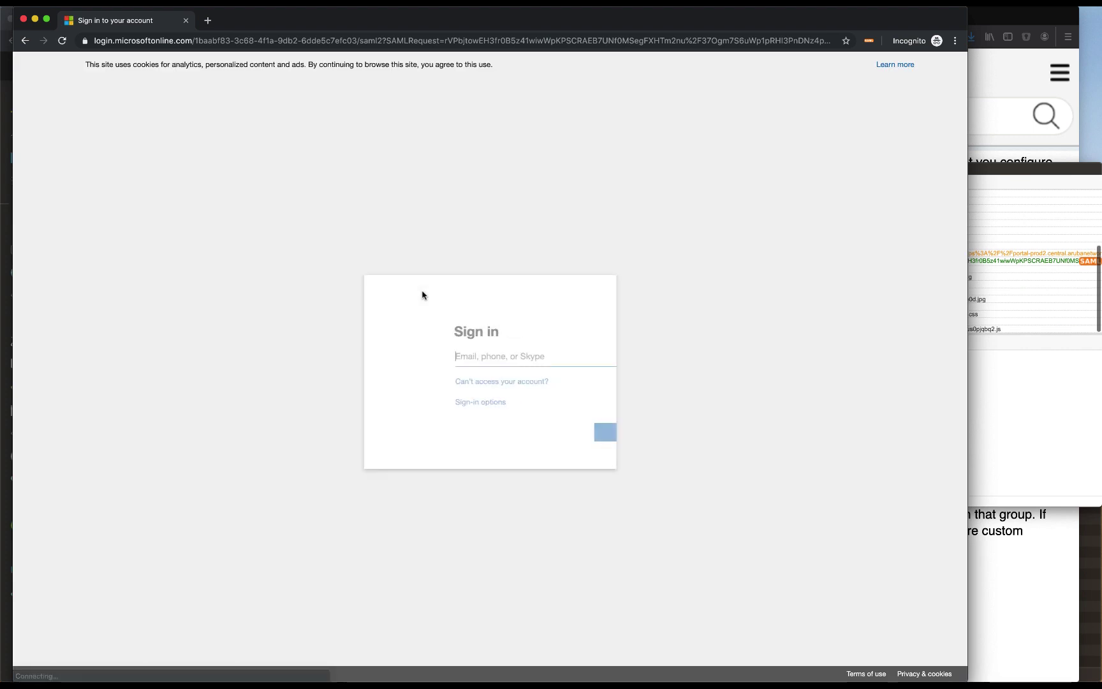
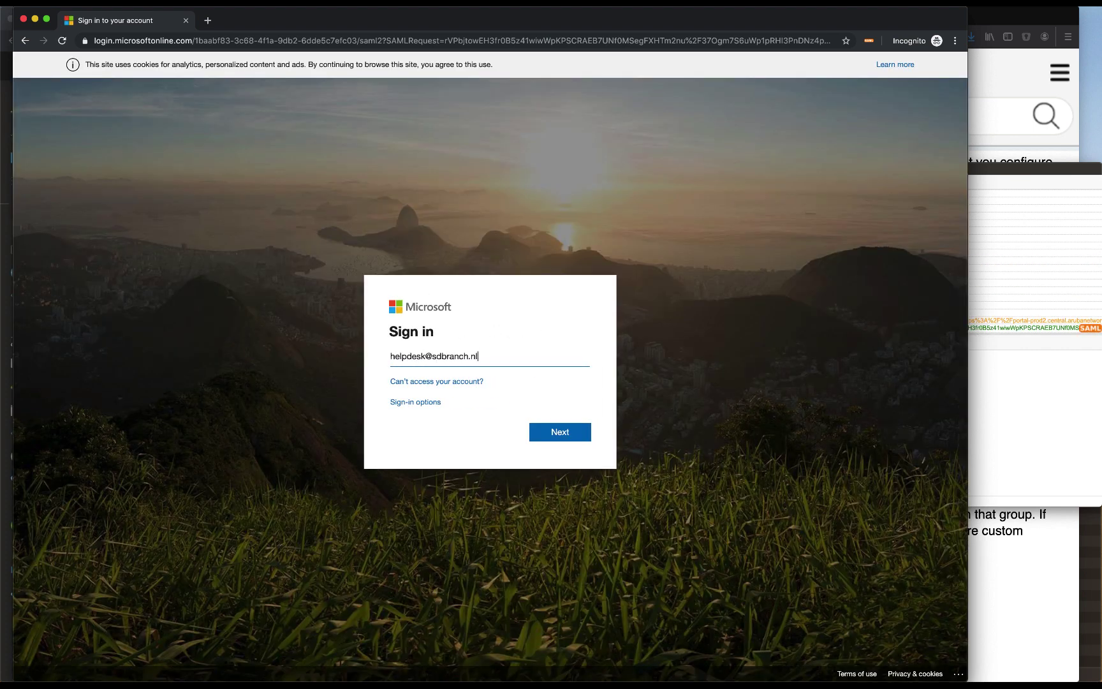
pyautogui.press('Return')
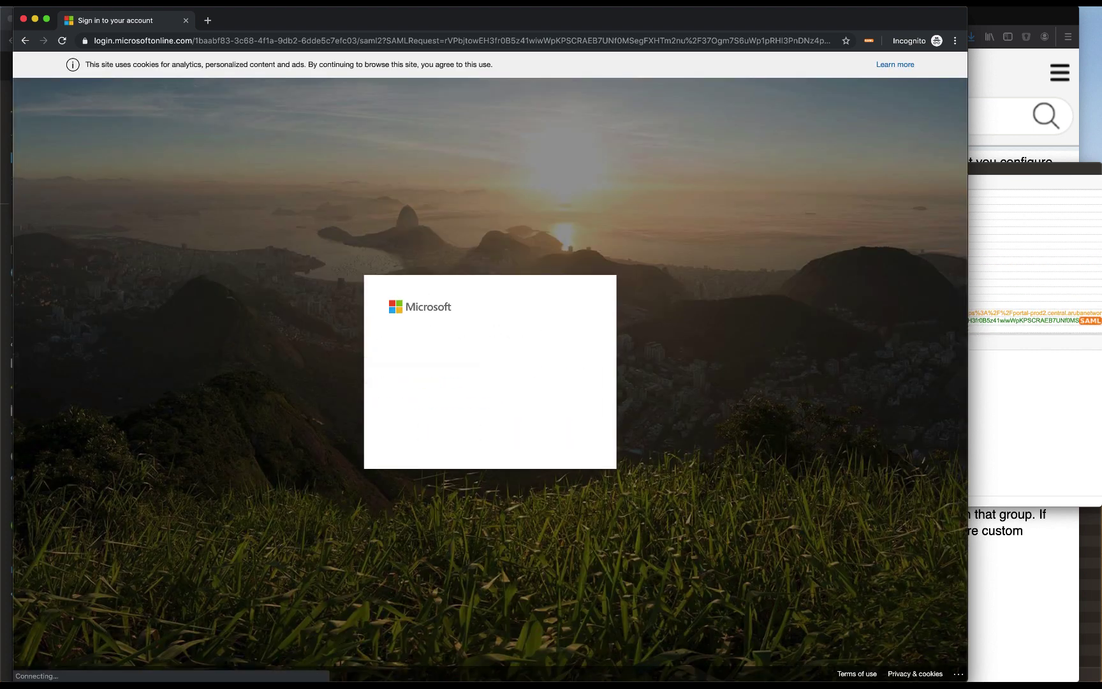
pyautogui.write('*********')
pyautogui.press('Return')
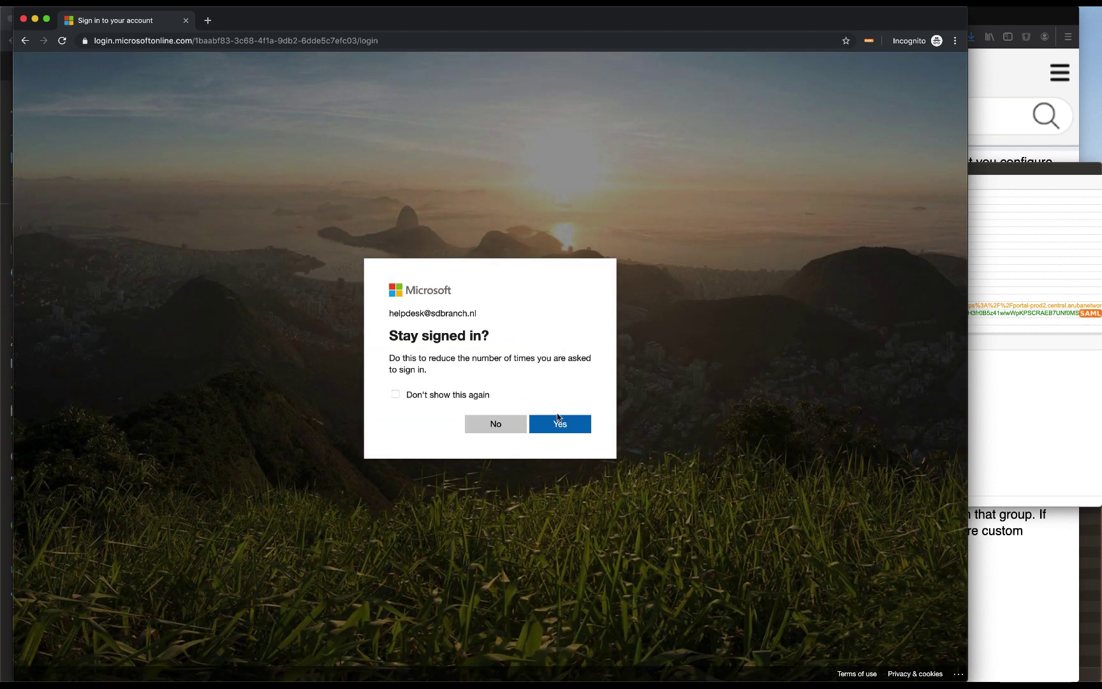
pyautogui.click(559, 424)
pyautogui.moveTo(980, 169); pyautogui.dragTo(812, 155)
# In the captured POST to the acs endpoint, confirm the SAML assertion's role is readonly, then return to Aruba Central.
pyautogui.click(914, 300)
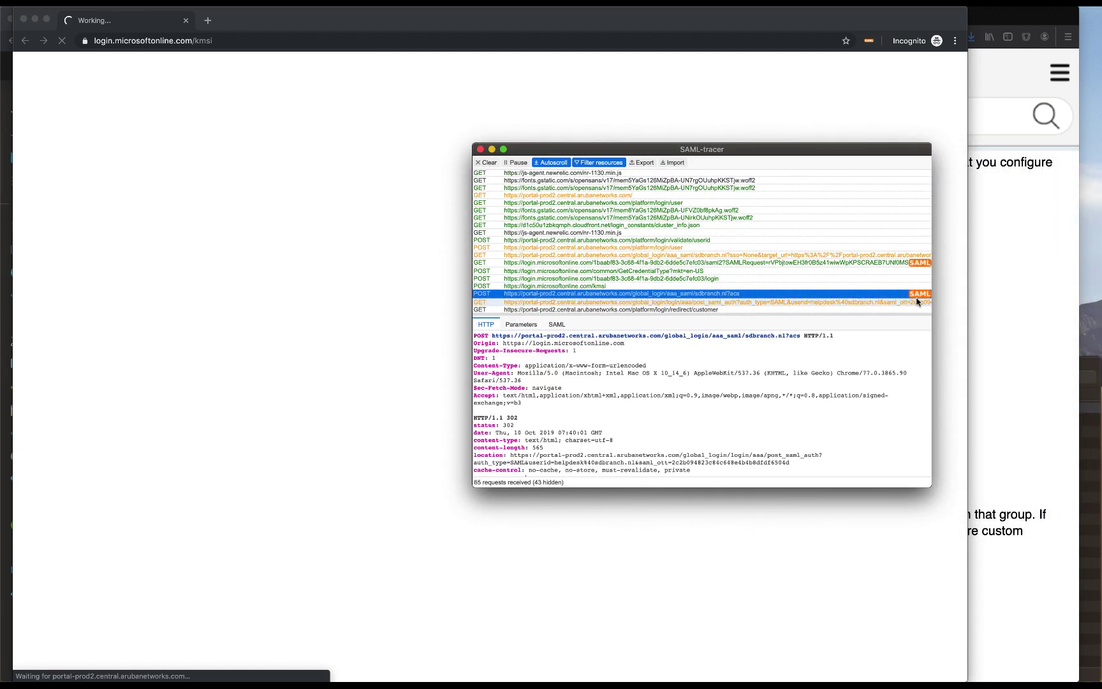
pyautogui.click(557, 325)
pyautogui.scroll(-10, 719, 442)
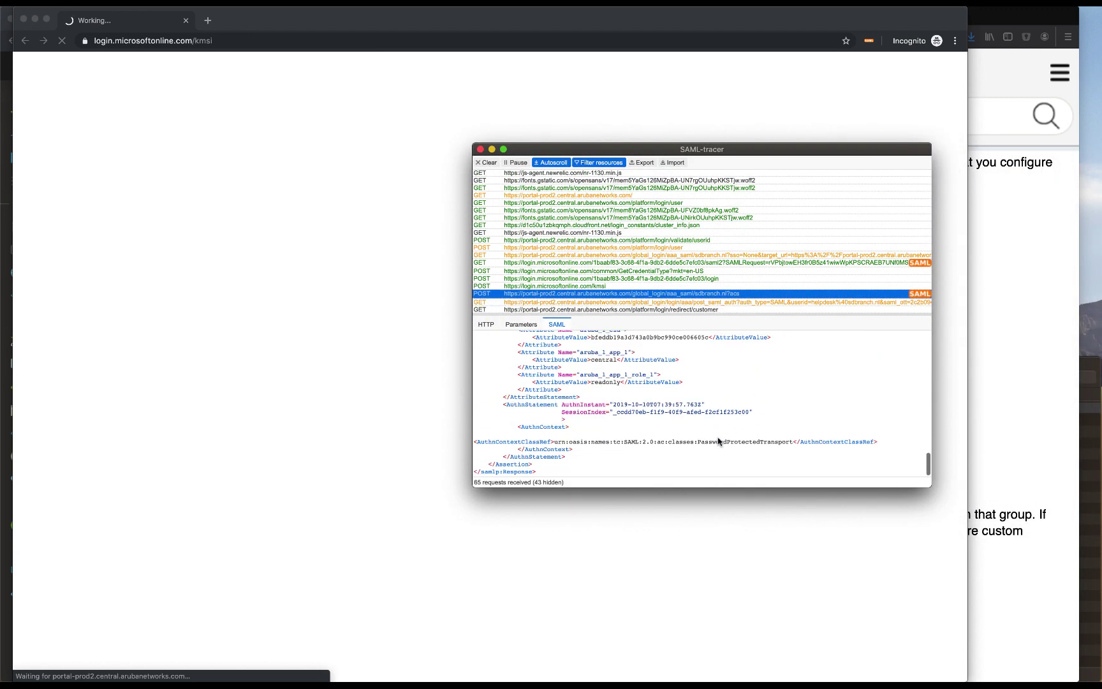
pyautogui.doubleClick(603, 382)
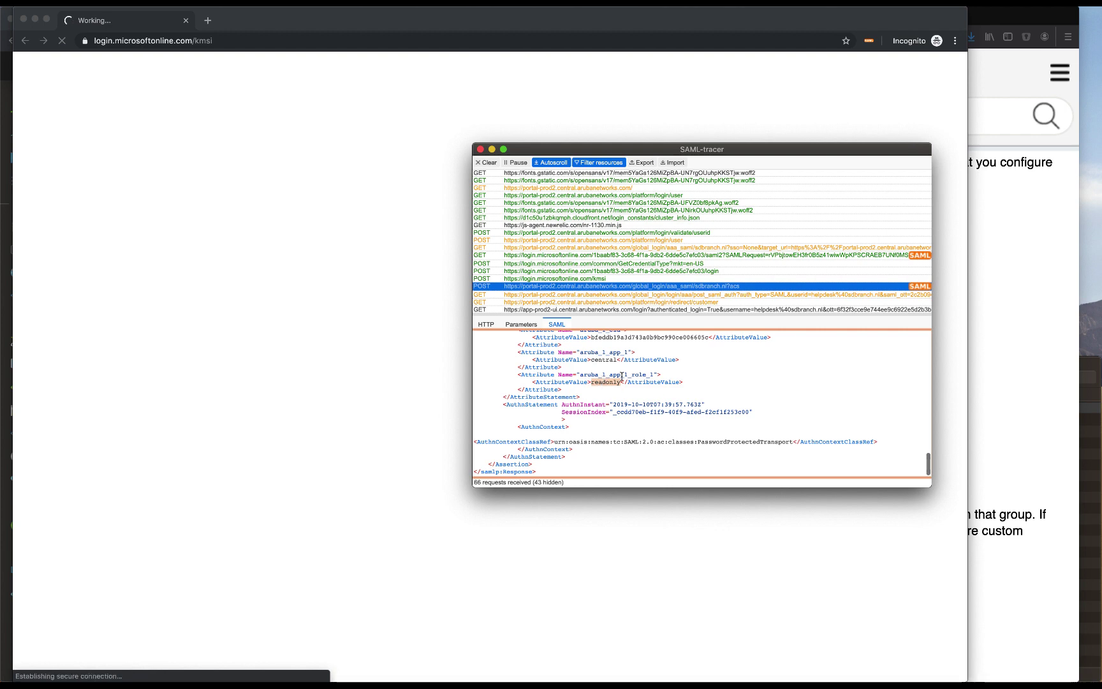
pyautogui.click(348, 304)
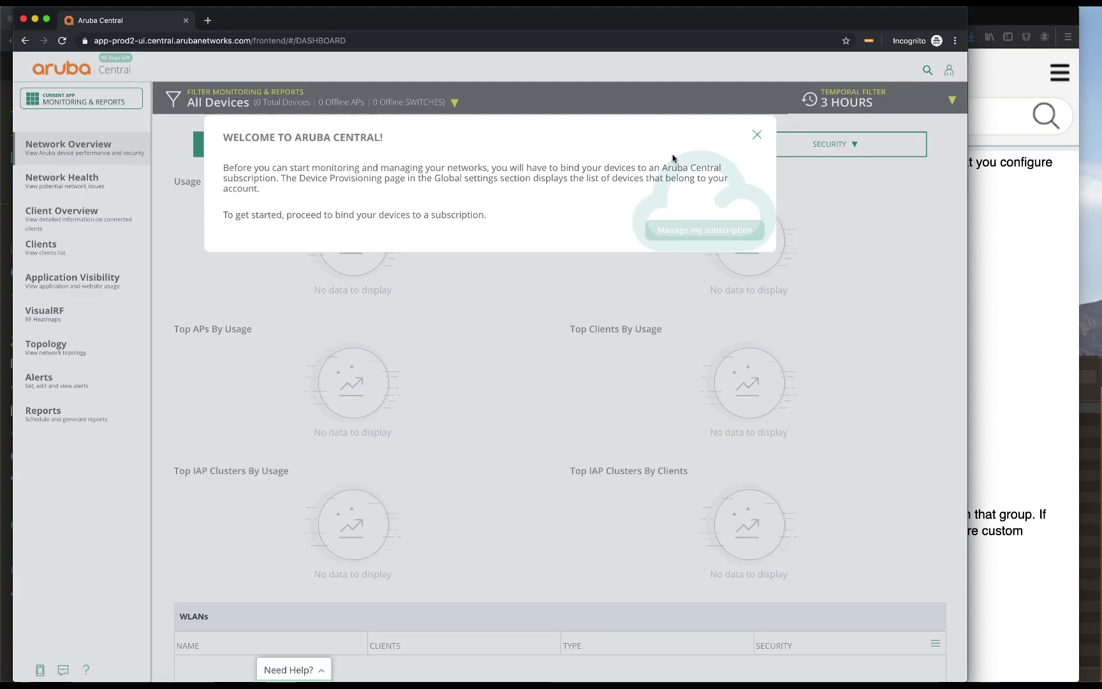
# Dismiss the welcome message and open Users & Roles under the Global Settings app.
pyautogui.click(754, 143)
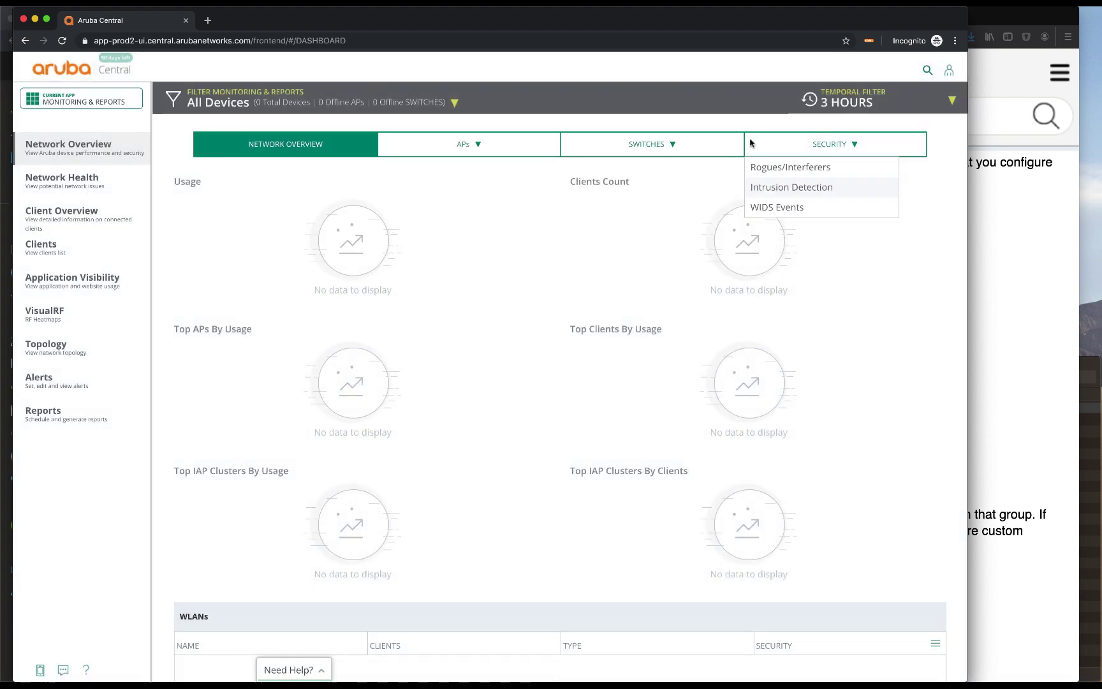
pyautogui.click(97, 104)
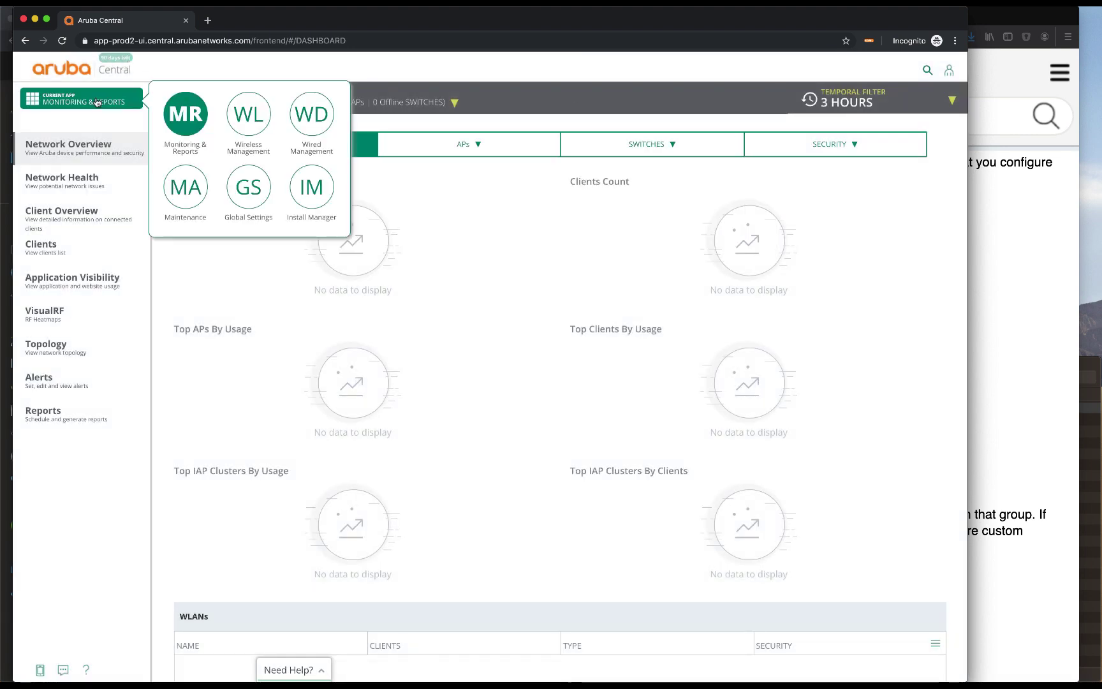
pyautogui.click(248, 185)
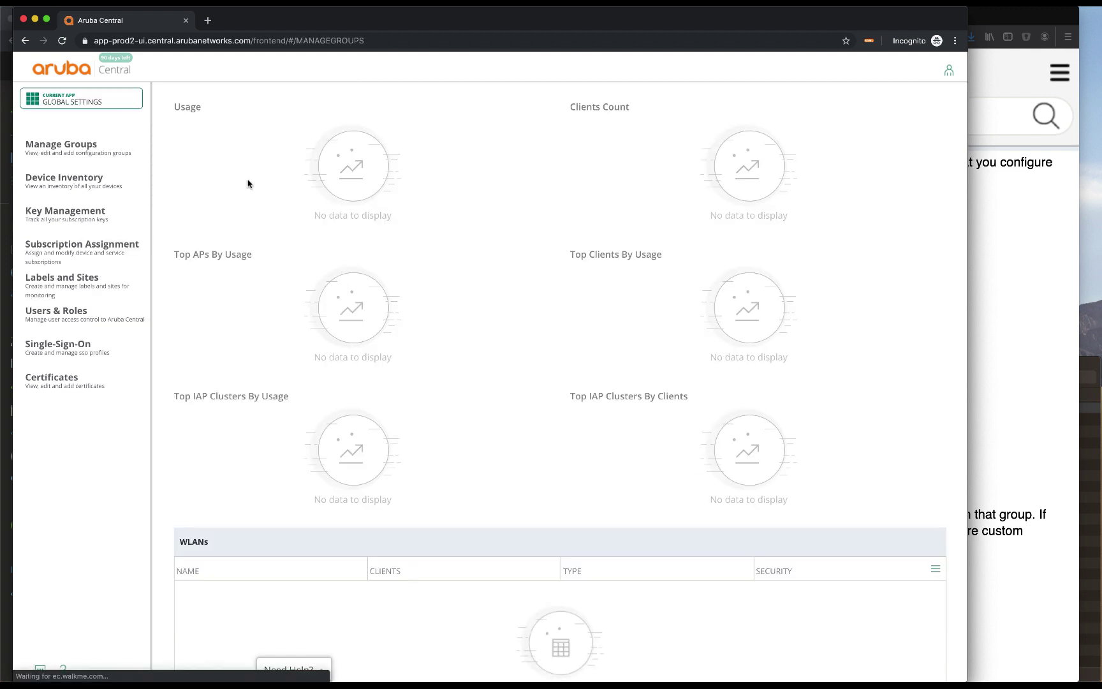
pyautogui.click(71, 319)
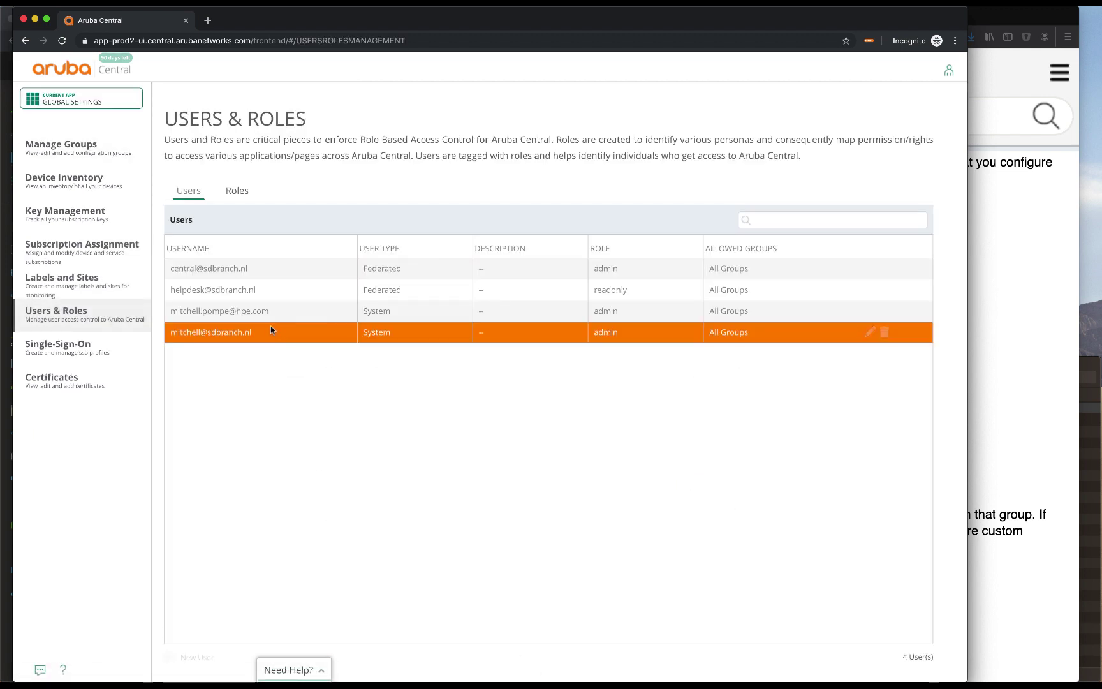
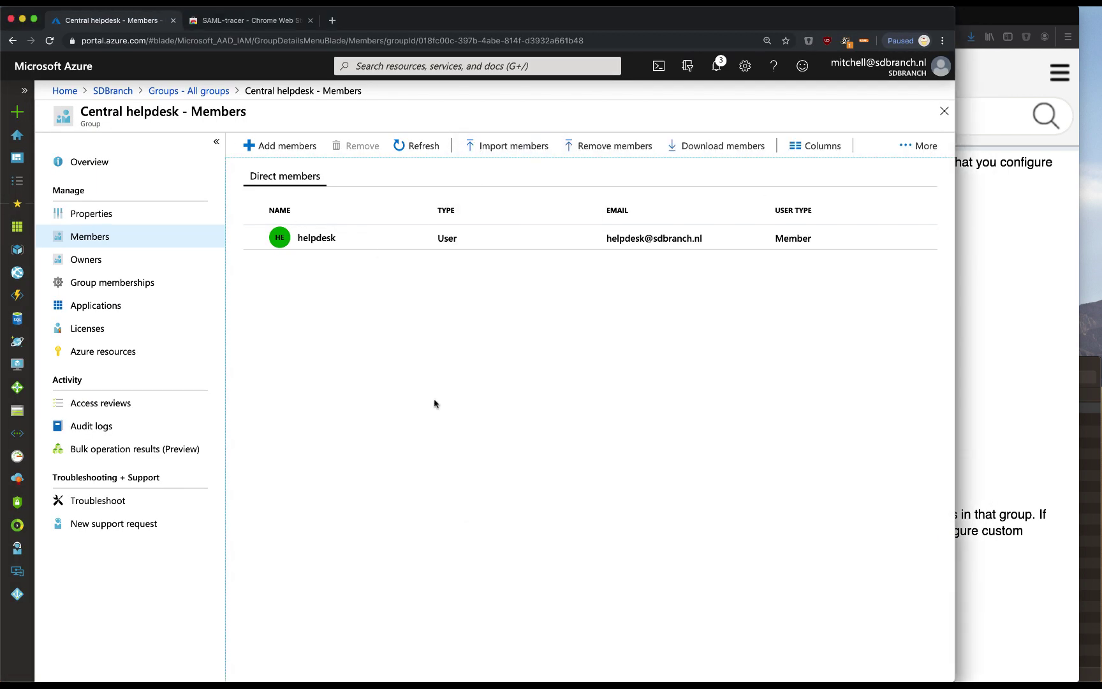
# Go from SDBranch to Aruba Central's single sign-on setup and edit User Attributes & Claims.
pyautogui.click(105, 91)
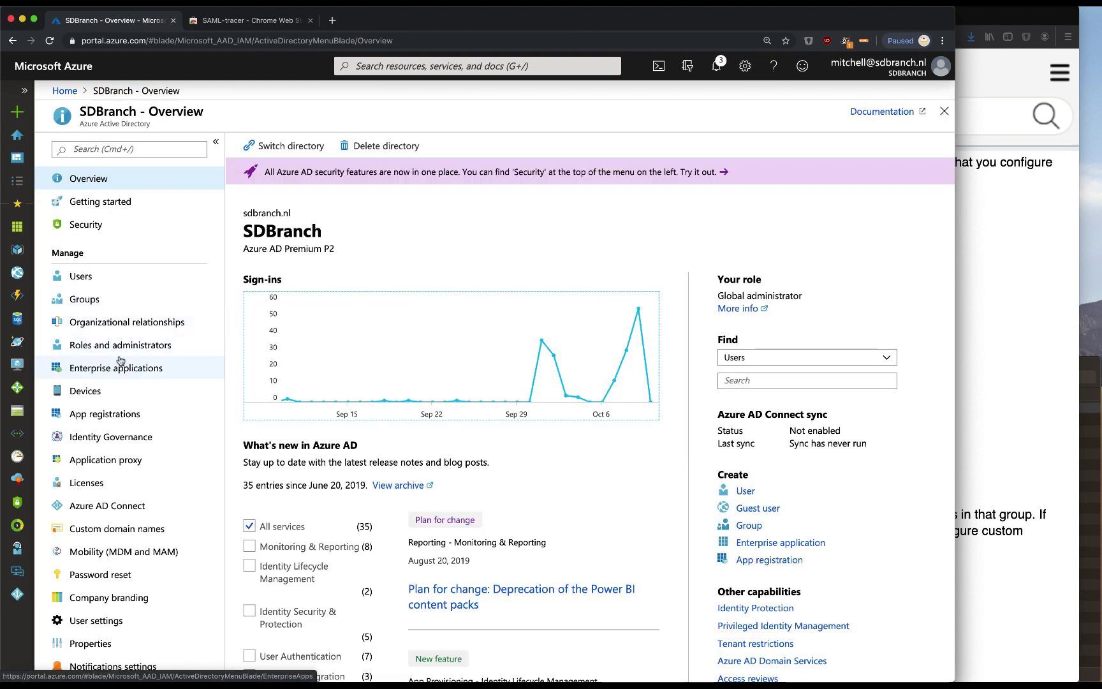
pyautogui.click(120, 361)
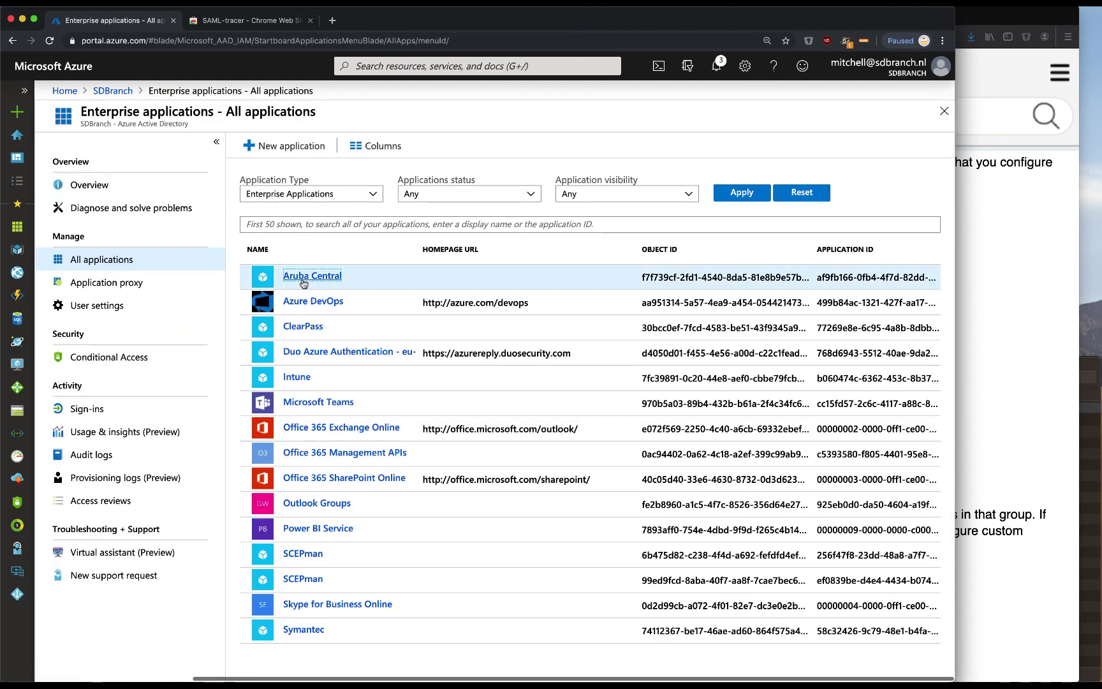
pyautogui.click(304, 278)
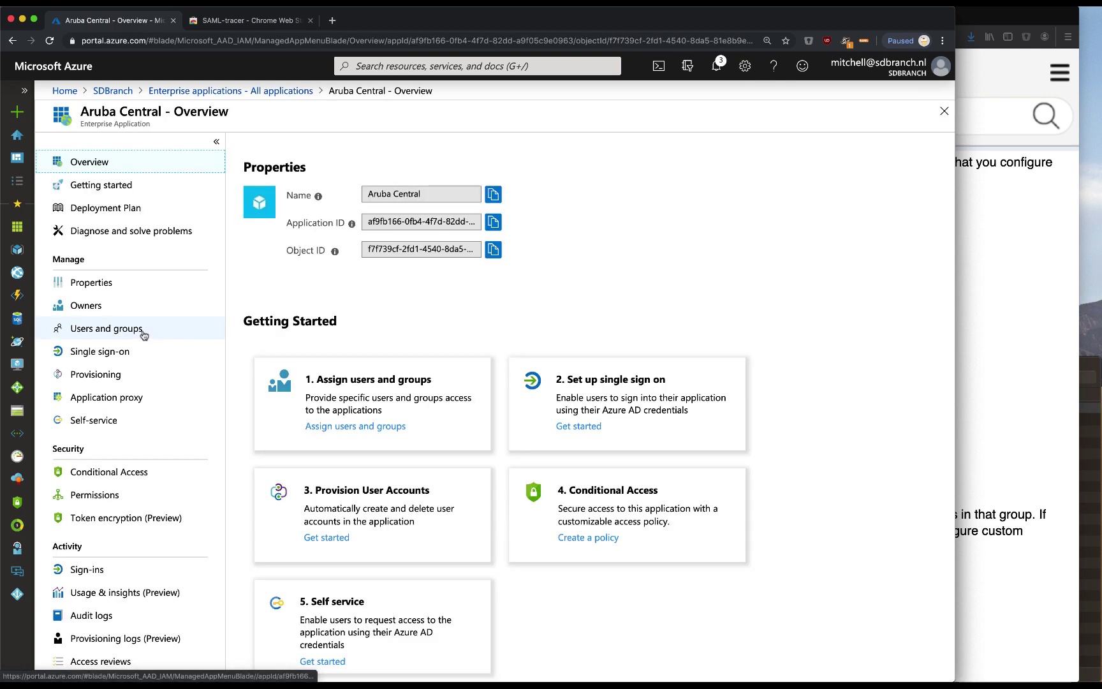
pyautogui.click(131, 352)
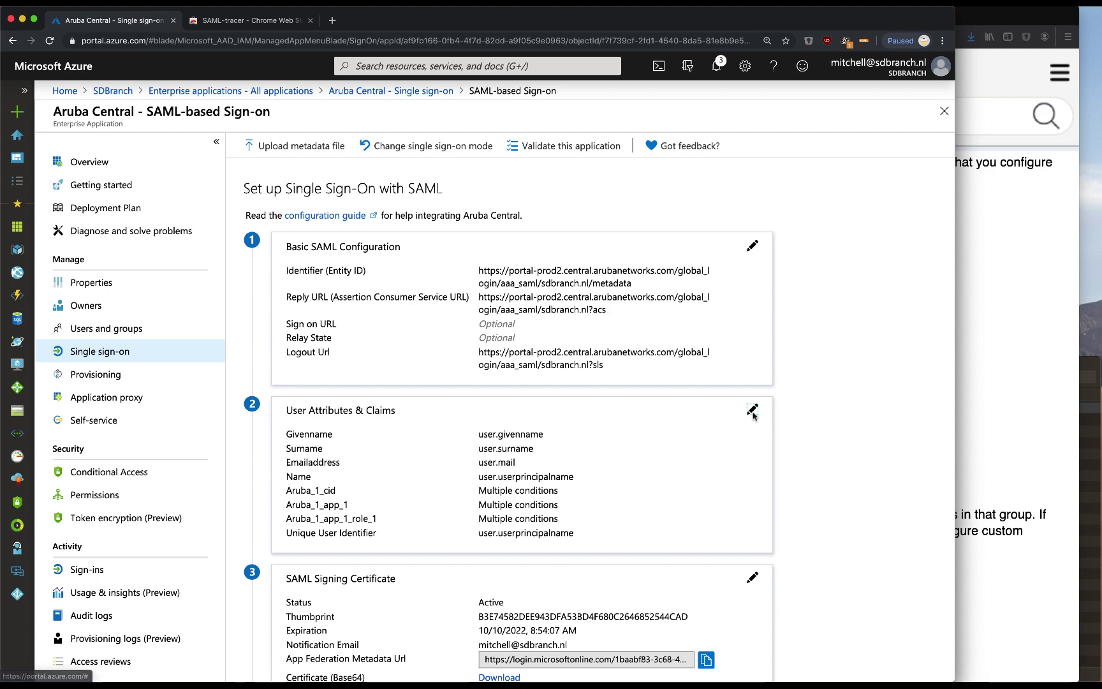
pyautogui.click(753, 411)
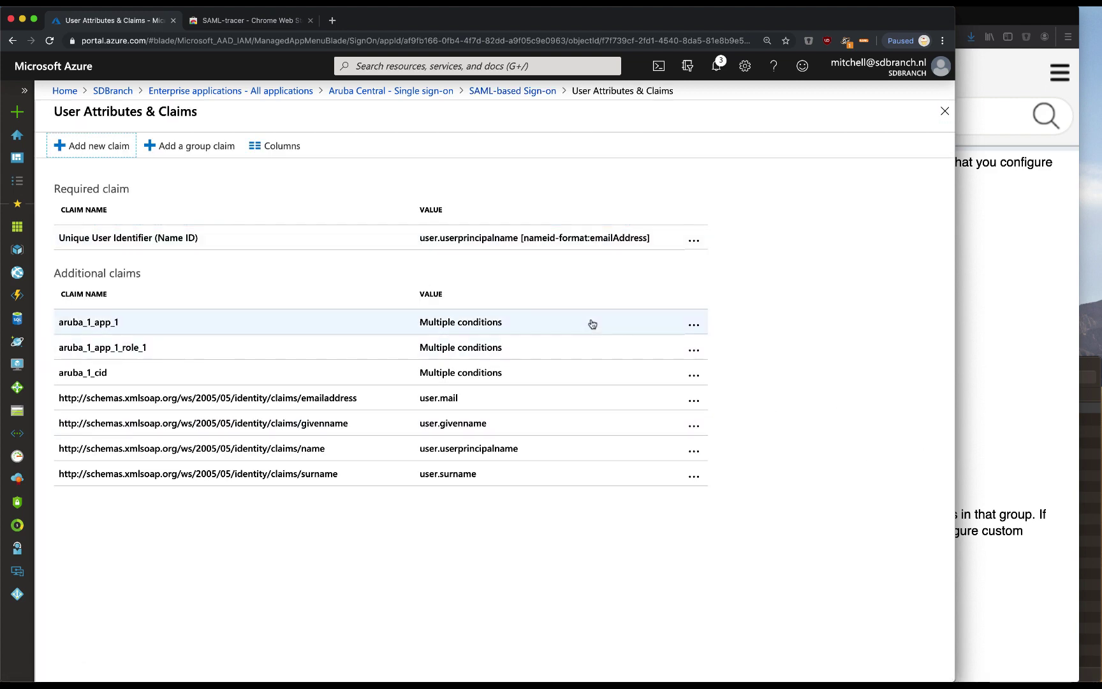
# Select the aruba_1_app_1_group_1 attribute name on the Aruba help page, then return to Azure.
pyautogui.click(967, 319)
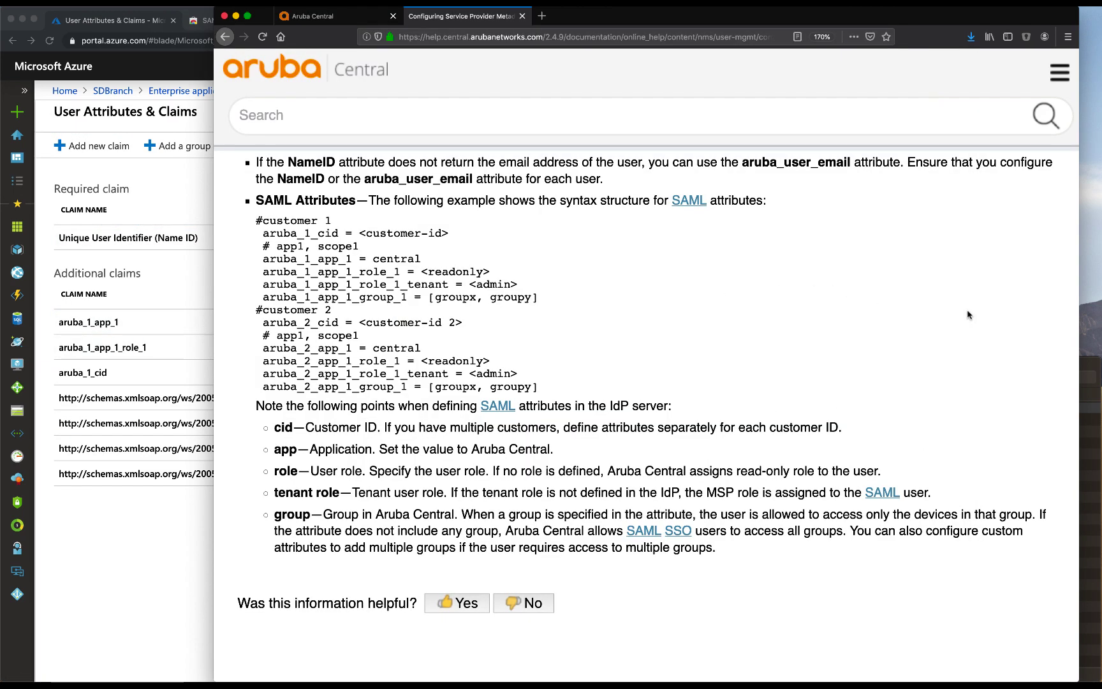
pyautogui.doubleClick(326, 297)
pyautogui.press('super+c')
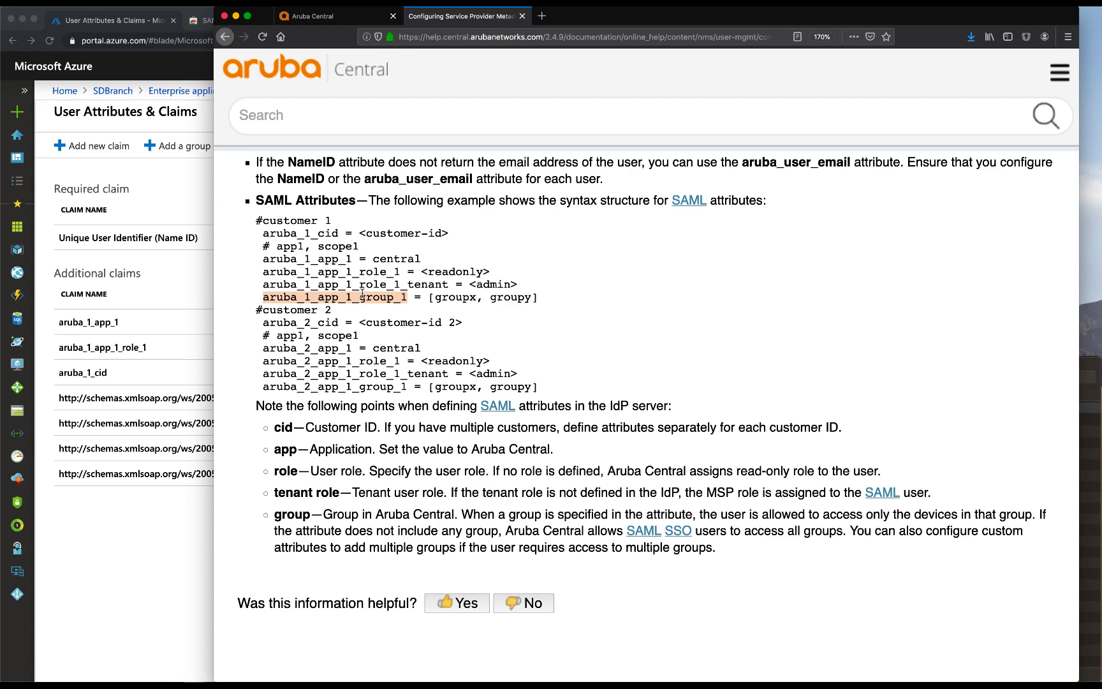
pyautogui.click(151, 292)
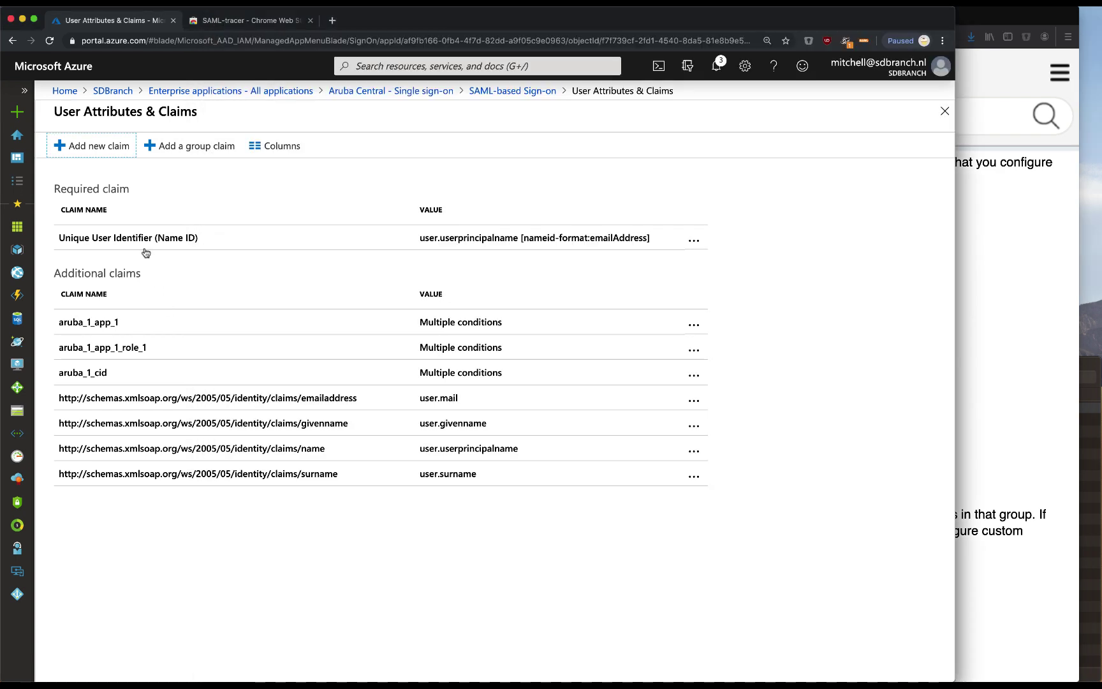
# Add claim aruba_1_app_1_group_1 with condition Any user type, Central helpdesk group, Attribute source.
pyautogui.click(94, 147)
pyautogui.press('super+v')
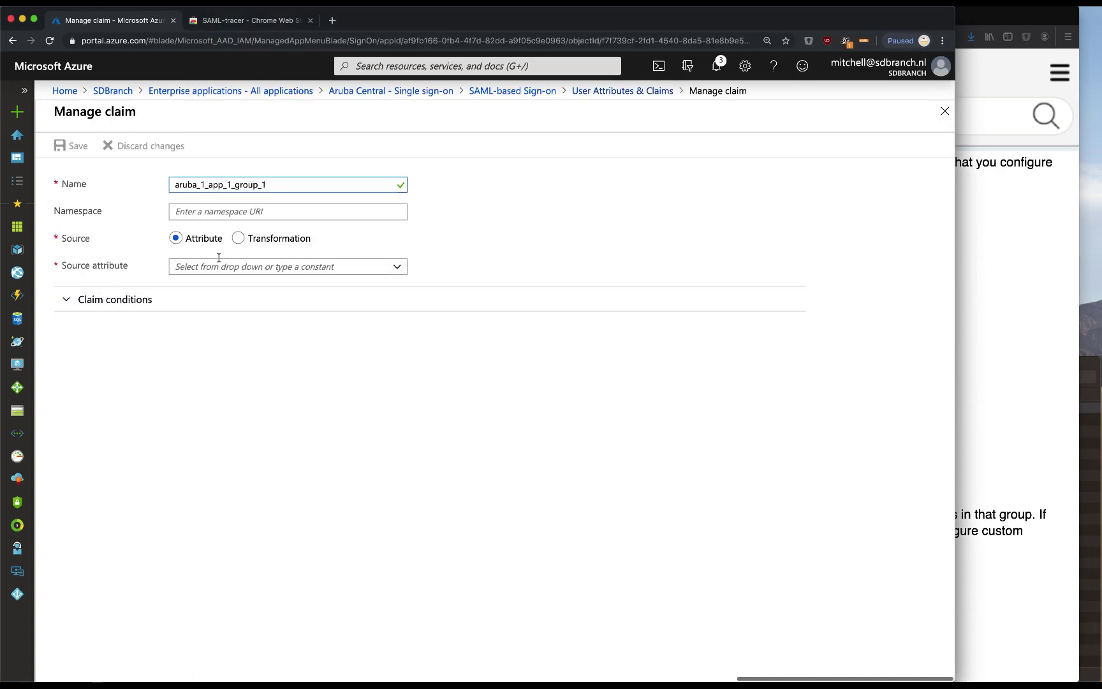
pyautogui.click(194, 299)
pyautogui.click(133, 429)
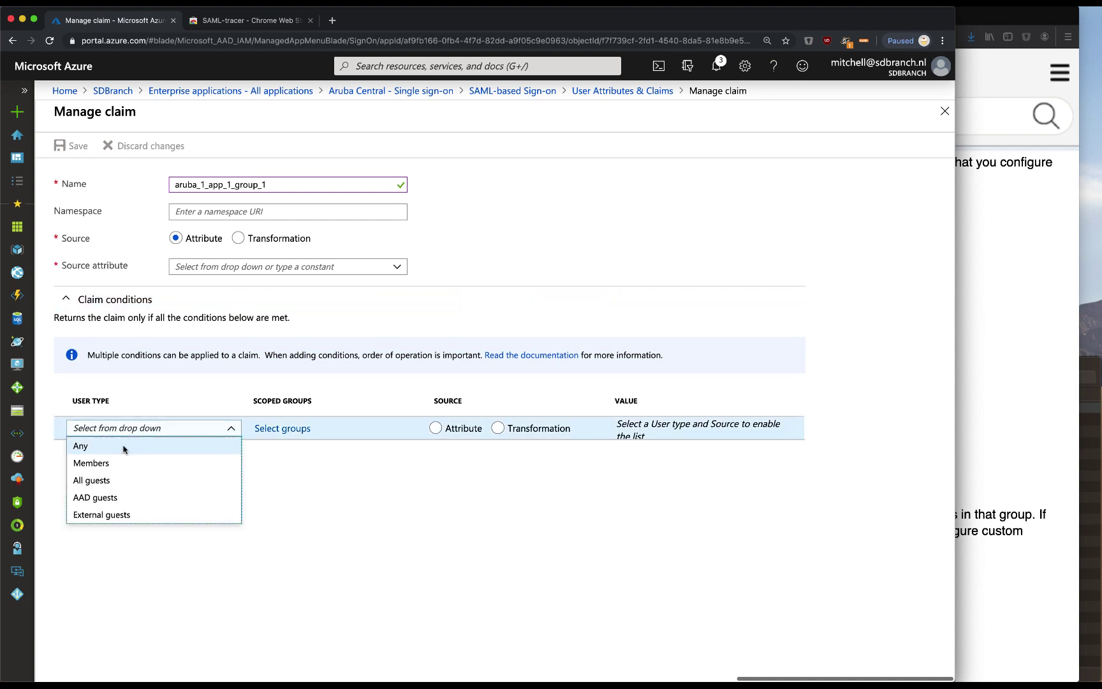
pyautogui.click(83, 445)
pyautogui.click(288, 428)
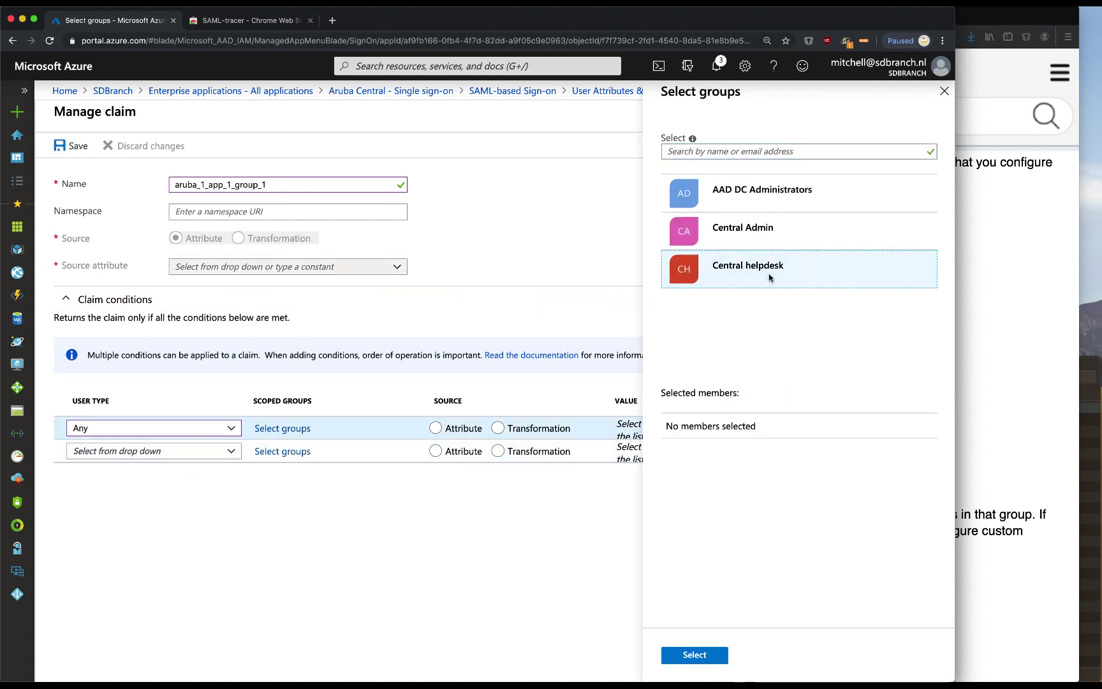
pyautogui.click(769, 275)
pyautogui.click(701, 655)
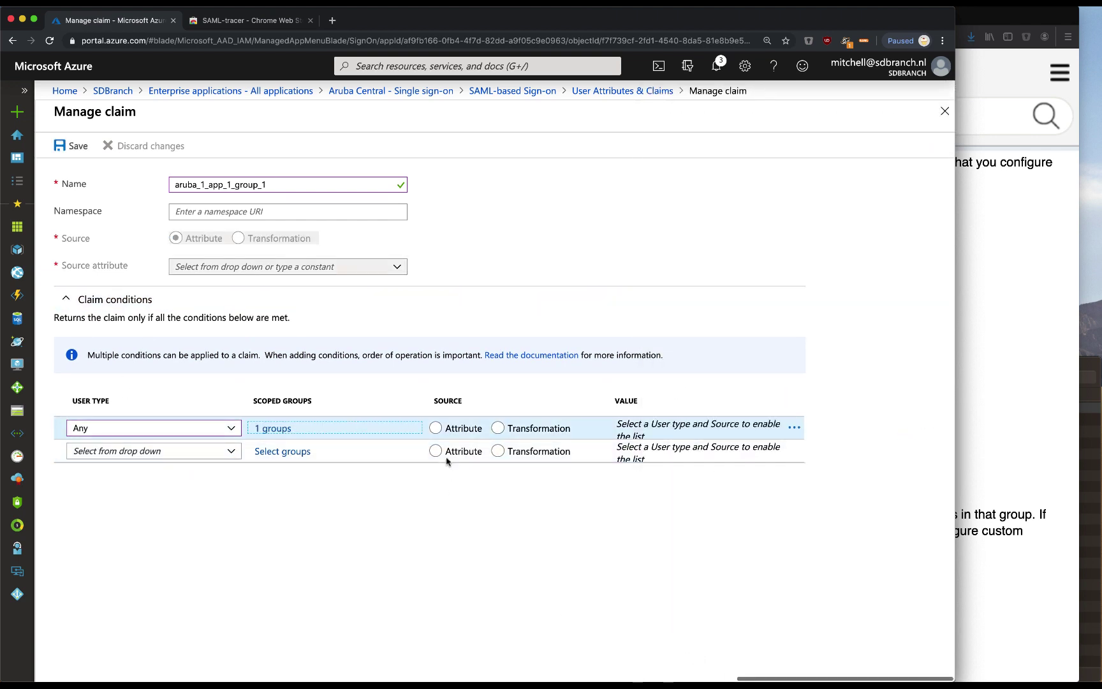
pyautogui.click(437, 428)
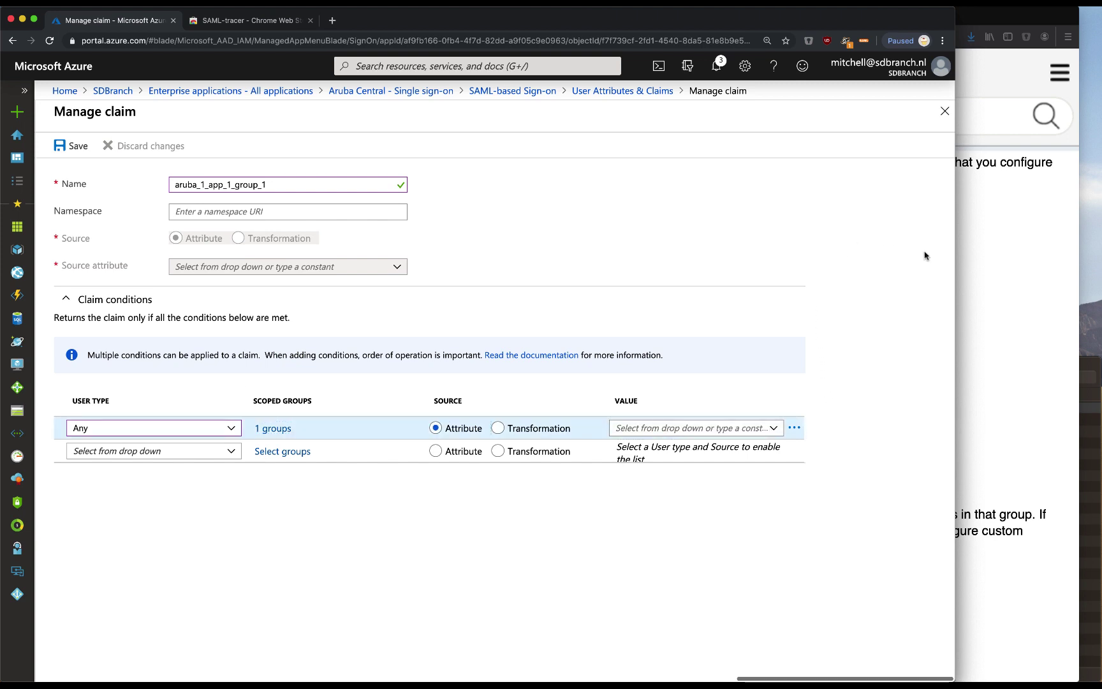
# Check Aruba Central's group names, then set the condition value to 'EMEA, APAC'.
pyautogui.click(960, 299)
pyautogui.click(313, 16)
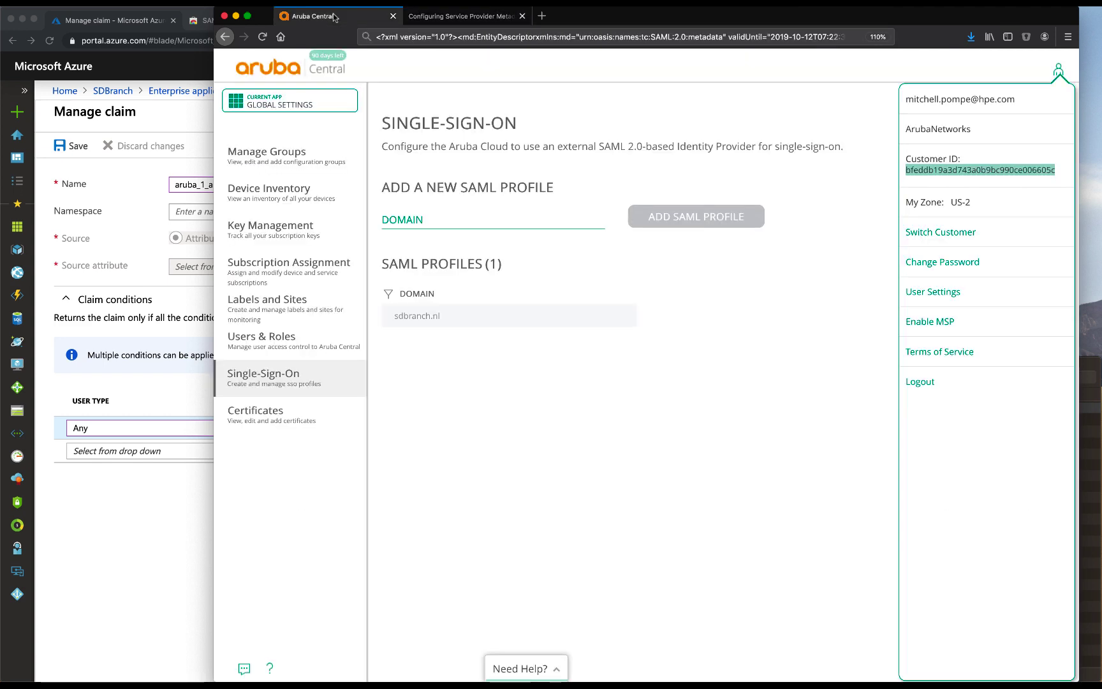
pyautogui.click(283, 165)
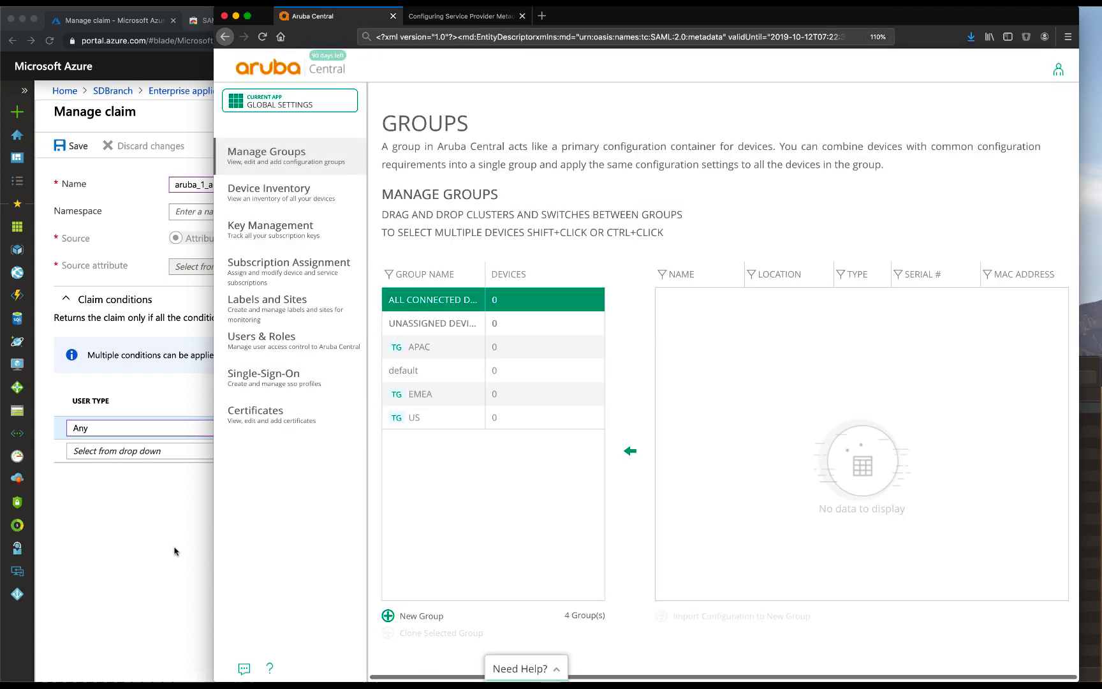
pyautogui.click(179, 609)
pyautogui.click(689, 428)
pyautogui.write('EMEA,')
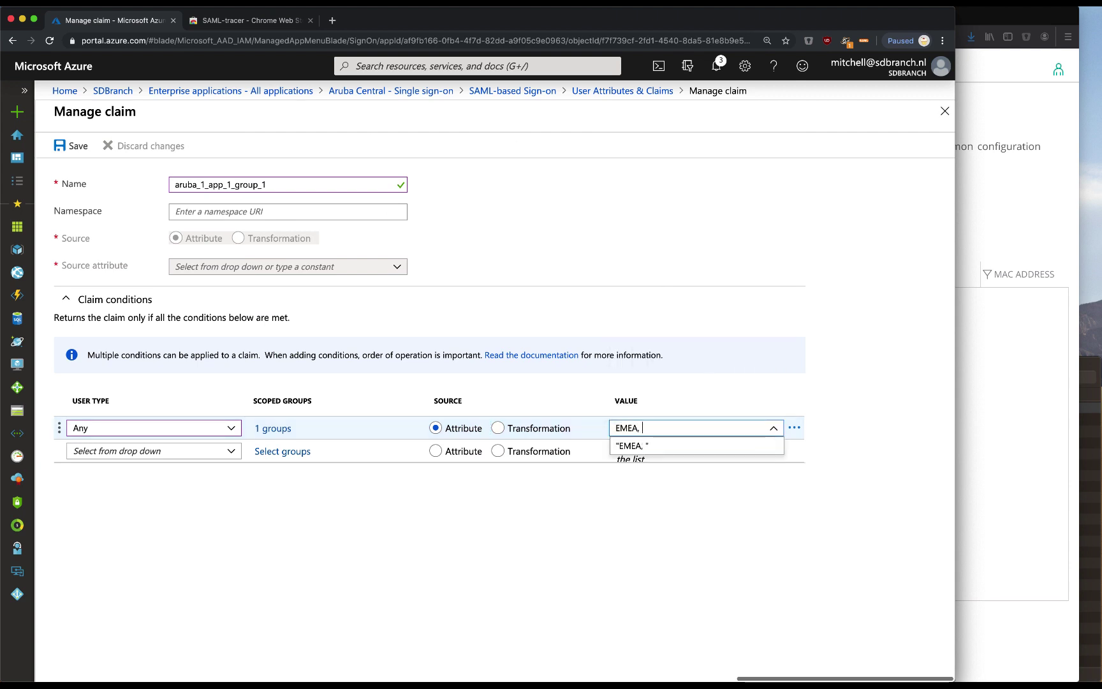
pyautogui.write(' APAC')
pyautogui.click(685, 445)
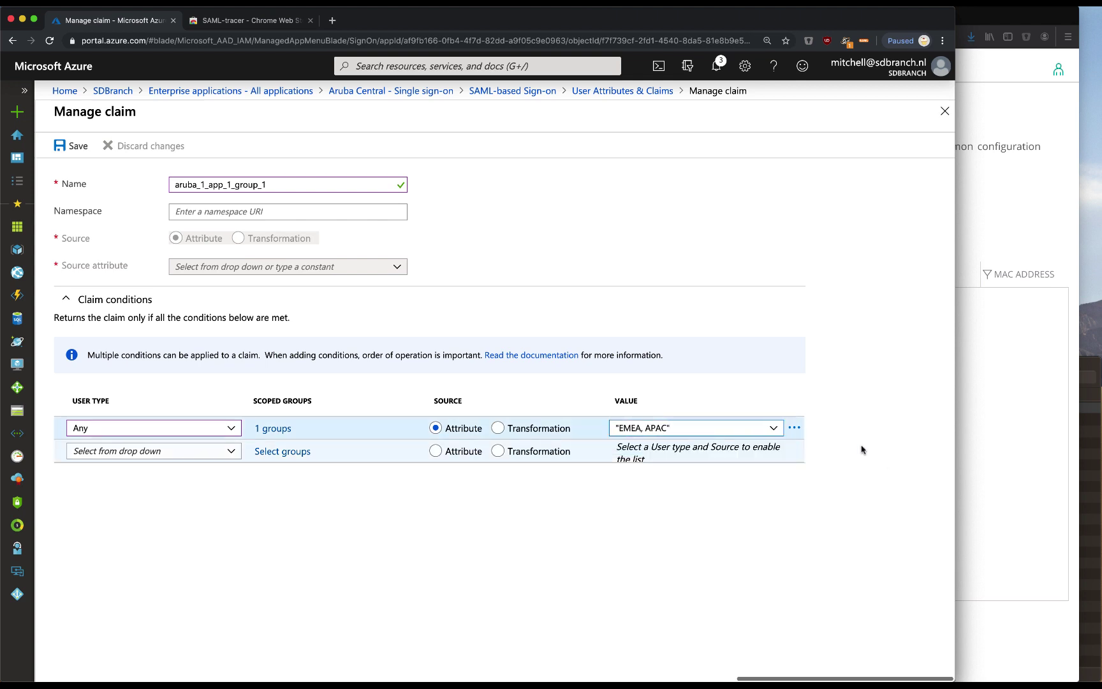
# Confirm the group value syntax in the SAML help, save the claim, and open a private window.
pyautogui.click(965, 457)
pyautogui.hotkey('ctrl', 'Tab')
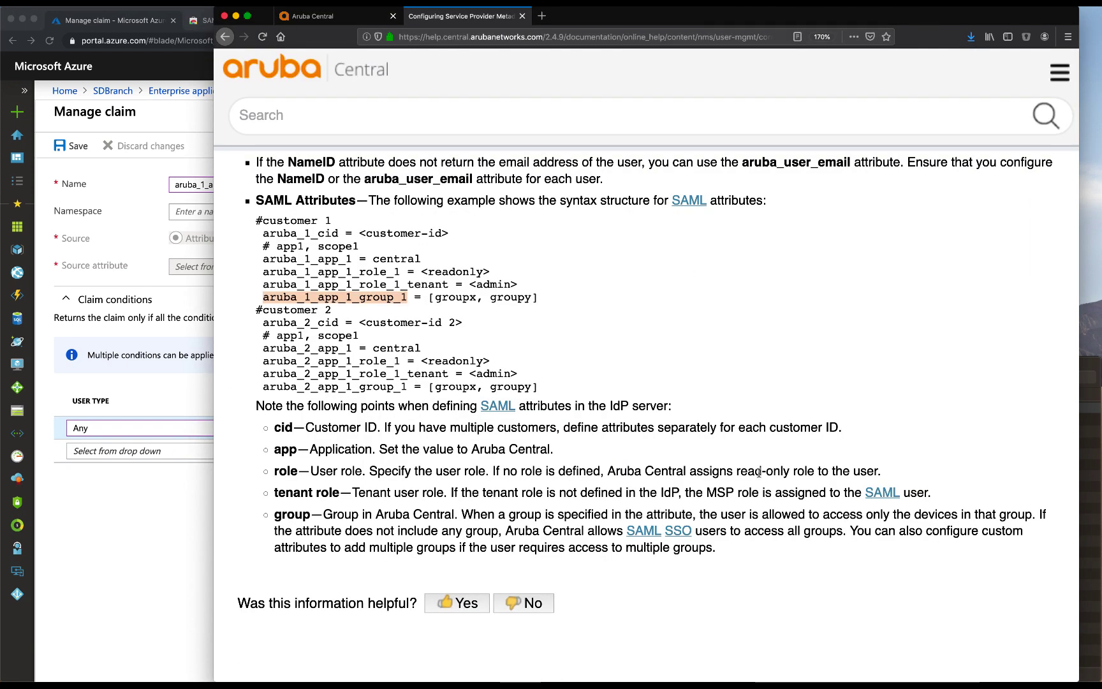
pyautogui.moveTo(538, 304); pyautogui.dragTo(425, 300)
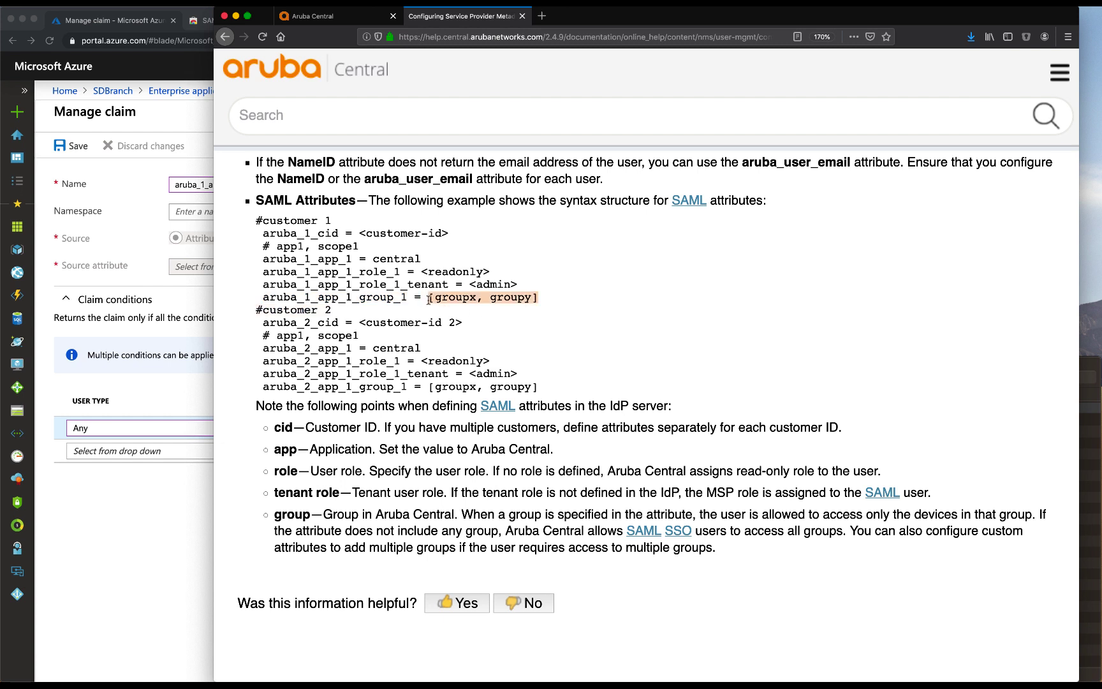
pyautogui.click(135, 603)
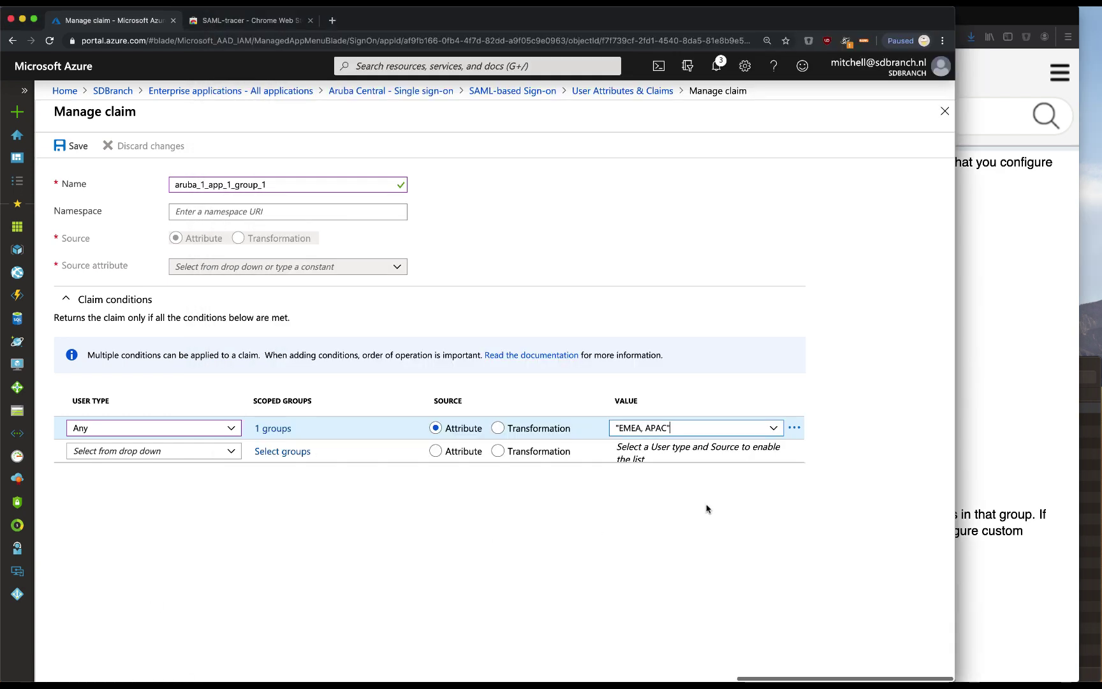
pyautogui.click(70, 146)
pyautogui.press('super+shift+n')
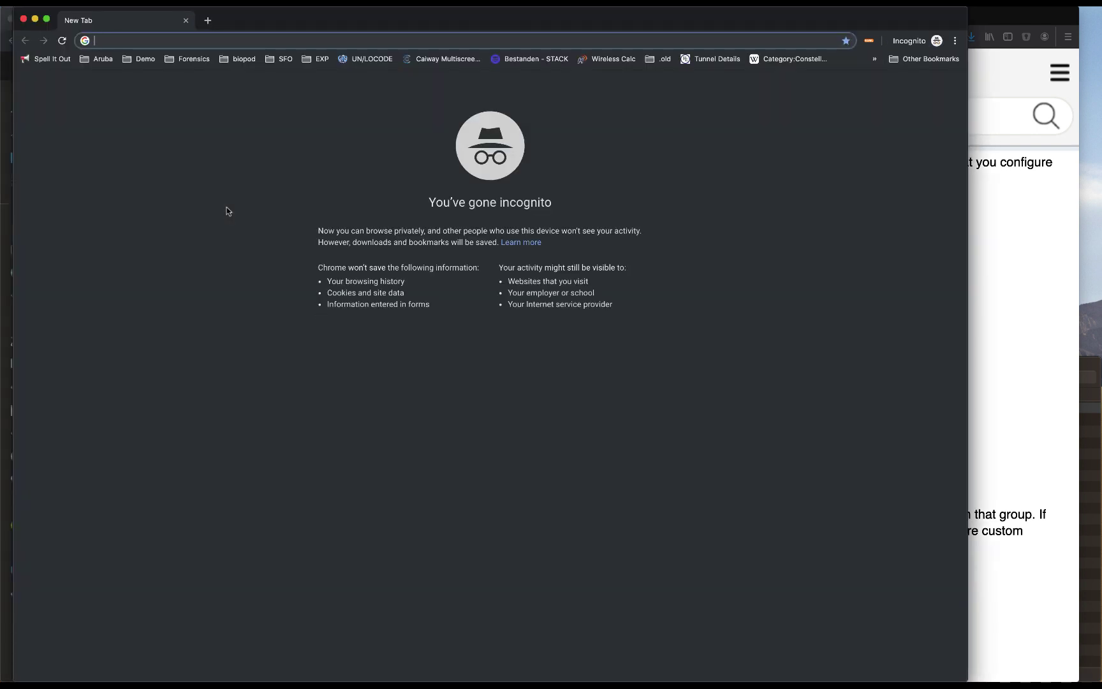
# Load the Aruba Central portal with SAML-tracer capturing, and choose the US-2 region.
pyautogui.write('portal')
pyautogui.press('Return')
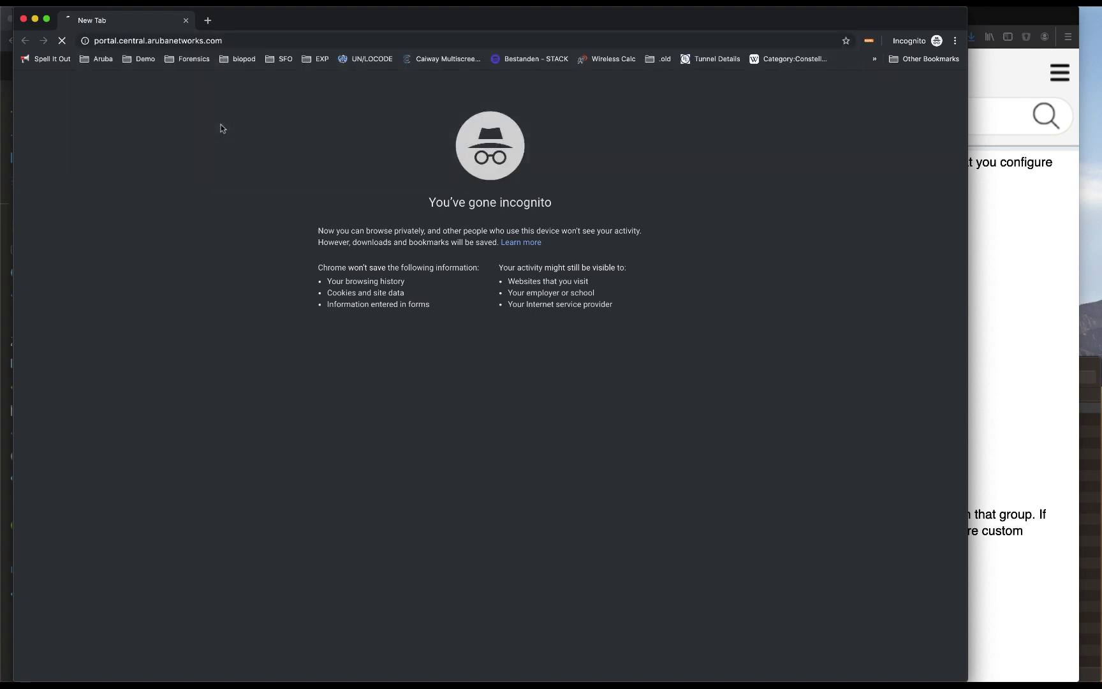
pyautogui.click(869, 40)
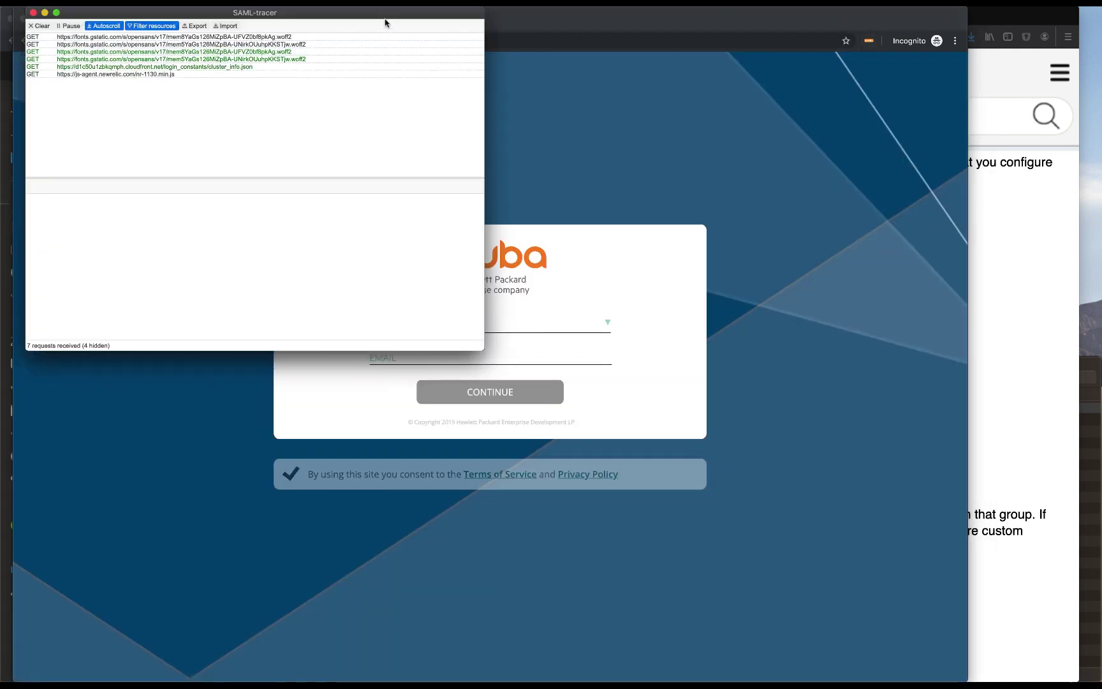
pyautogui.moveTo(439, 16); pyautogui.dragTo(1078, 213)
pyautogui.click(567, 334)
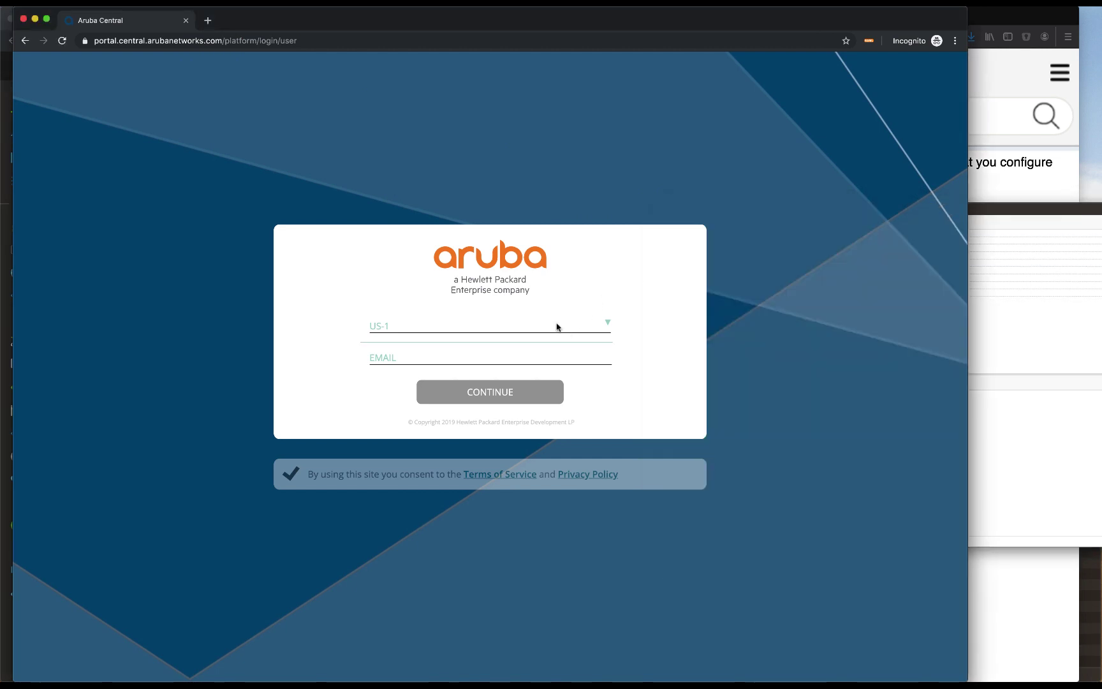
pyautogui.click(556, 325)
pyautogui.click(483, 386)
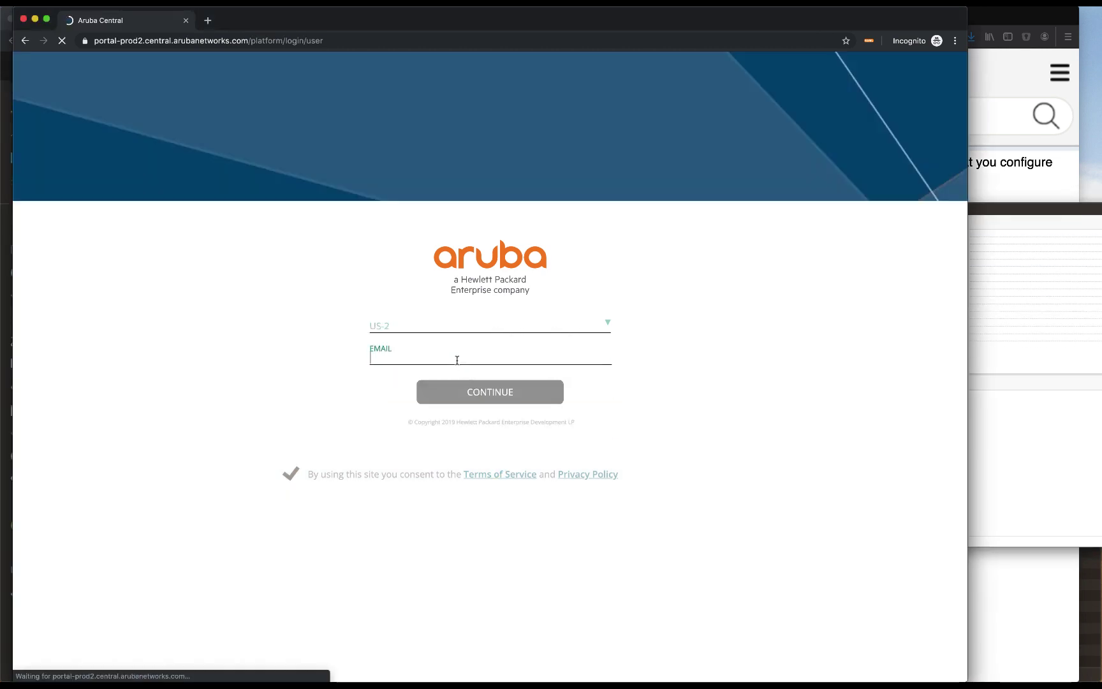
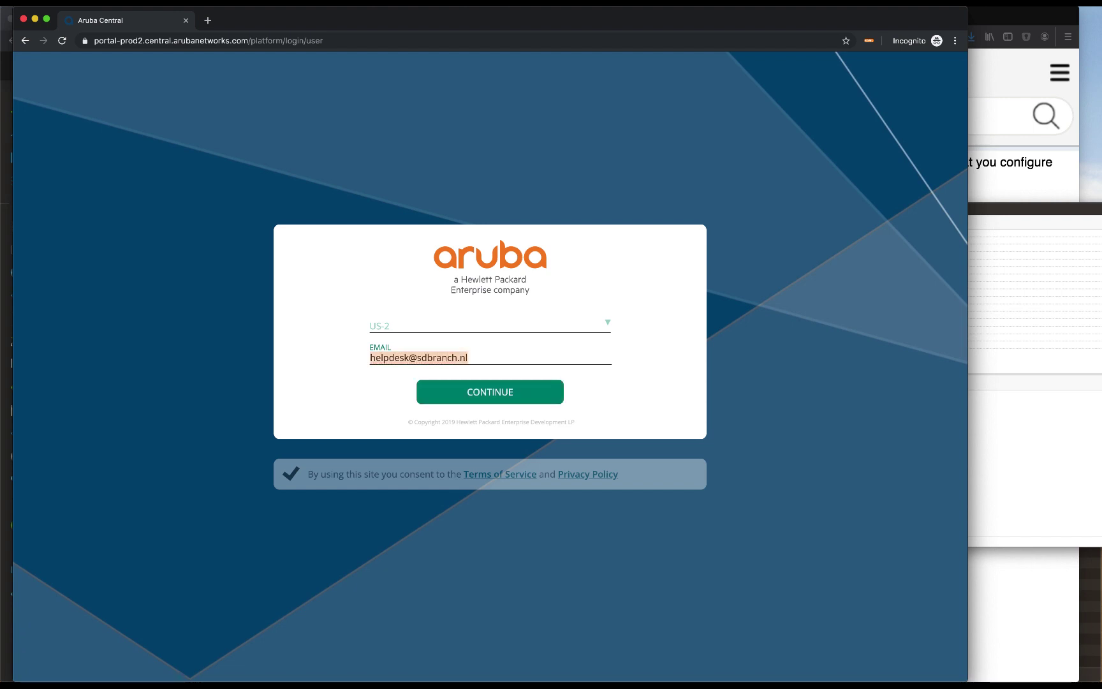
# Sign in with the helpdesk account's email and password and stay signed in.
pyautogui.click(478, 391)
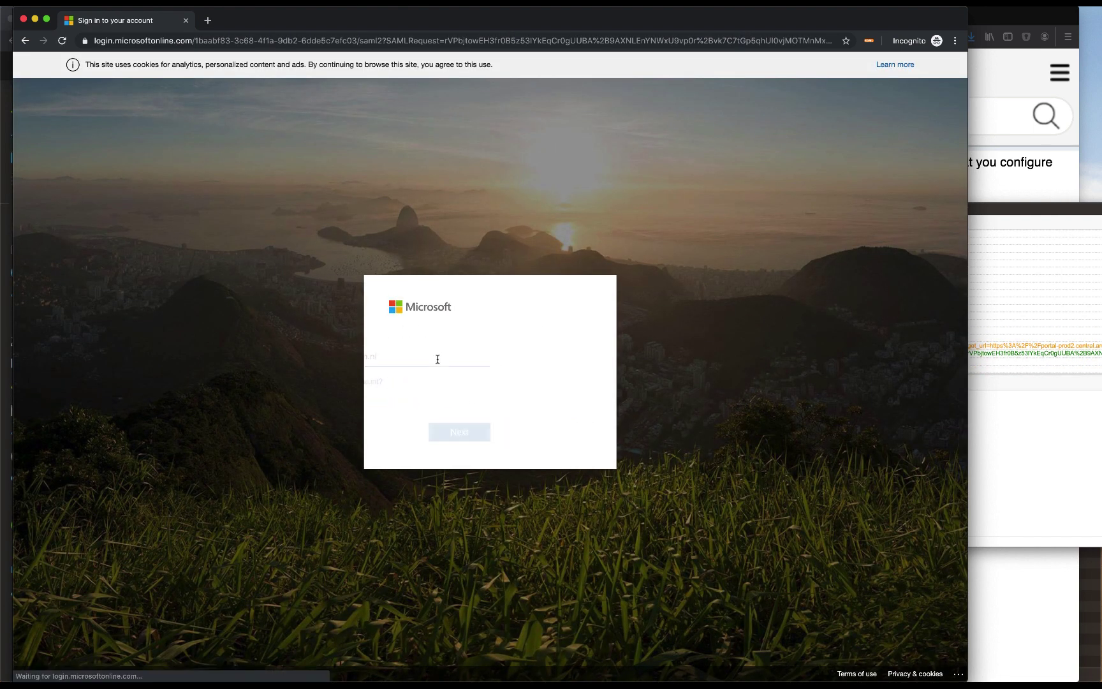
pyautogui.write('••••••••')
pyautogui.click(560, 432)
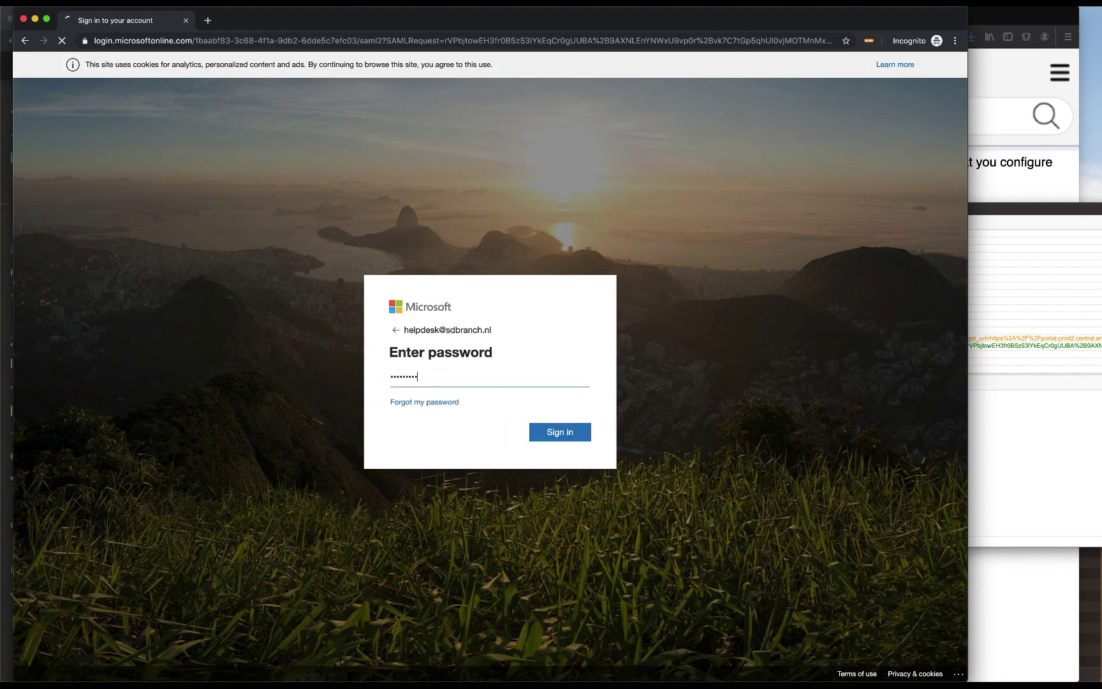
pyautogui.click(560, 423)
# Check the ACS POST's SAML response for the EMEA, APAC group values, then show the dashboard.
pyautogui.moveTo(996, 210); pyautogui.dragTo(812, 191)
pyautogui.click(923, 336)
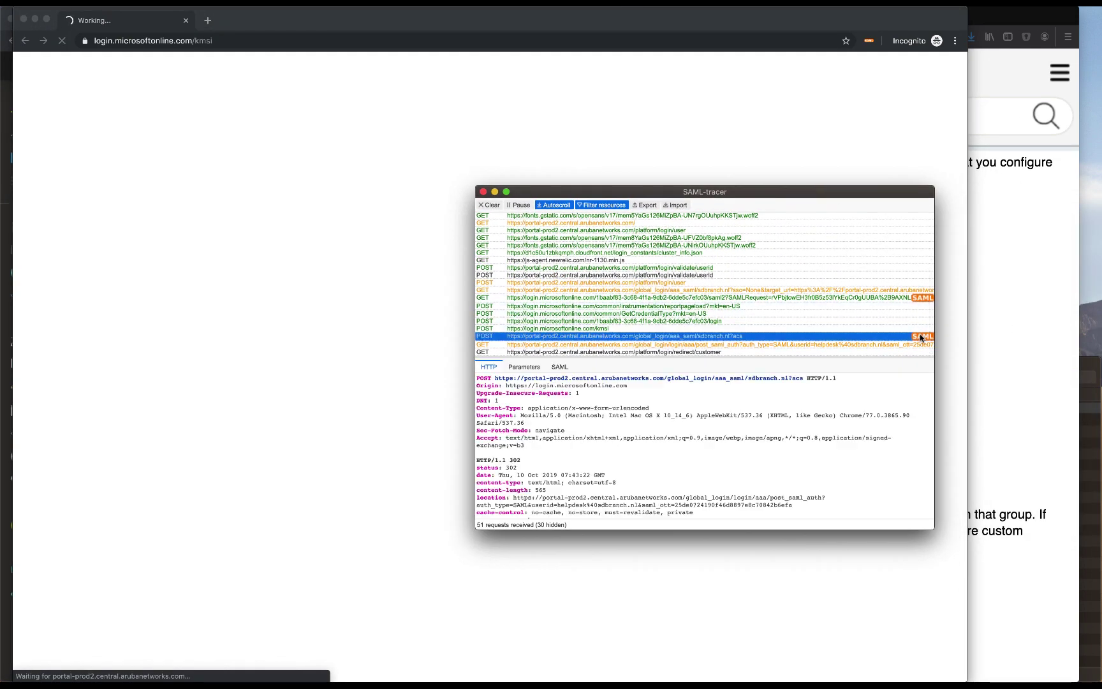
pyautogui.click(560, 367)
pyautogui.scroll(-15, 606, 450)
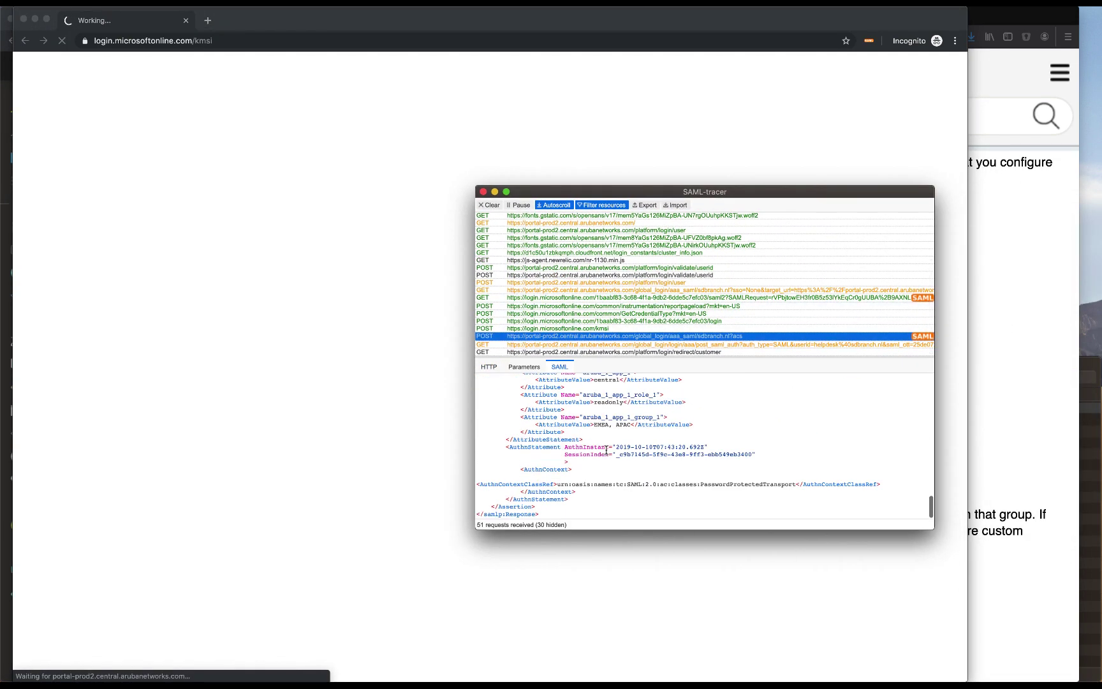
pyautogui.moveTo(631, 424); pyautogui.dragTo(574, 427)
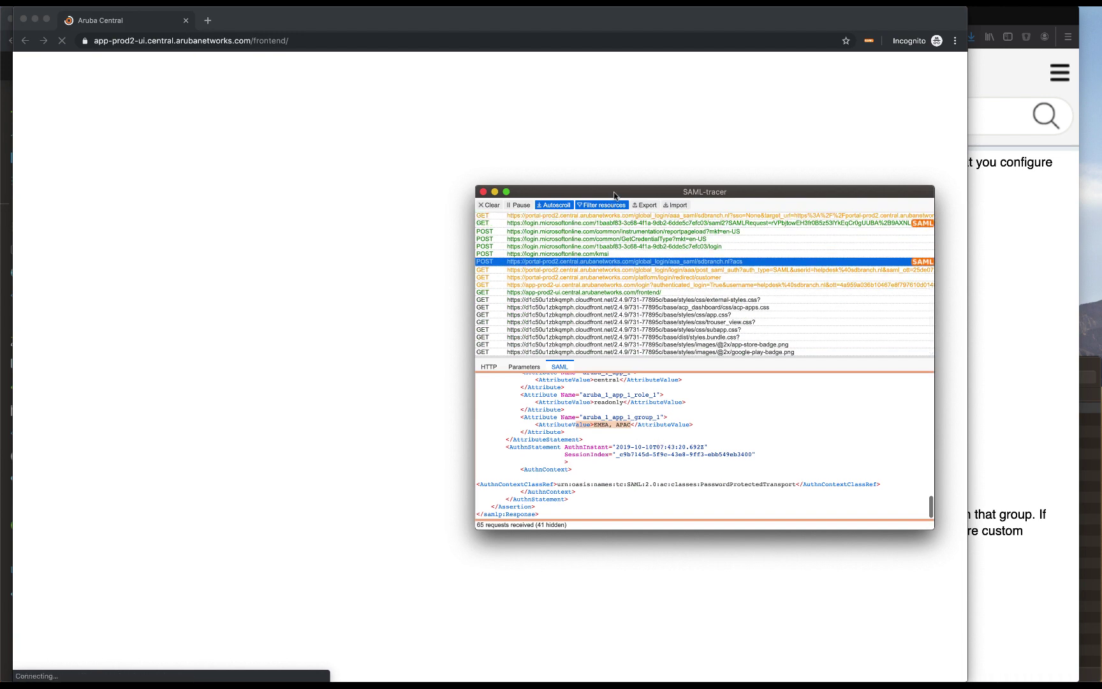
pyautogui.moveTo(613, 194); pyautogui.dragTo(780, 223)
pyautogui.click(460, 300)
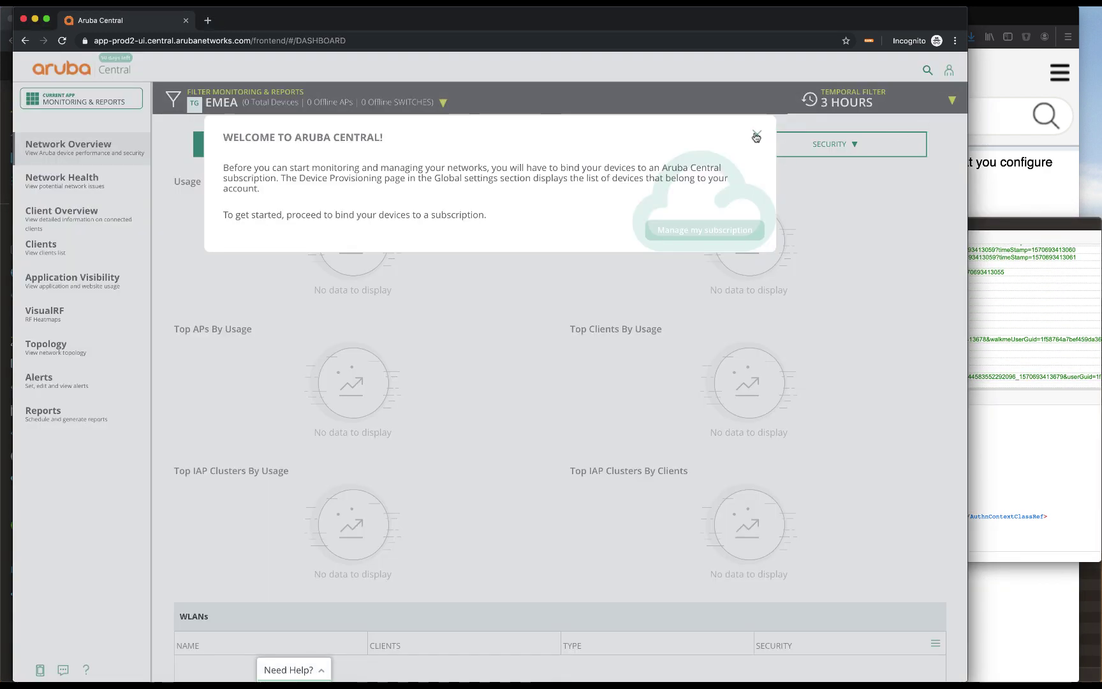
# Dismiss the welcome, review the group filter and Global Settings > Manage Groups, then open Users & Roles.
pyautogui.click(756, 136)
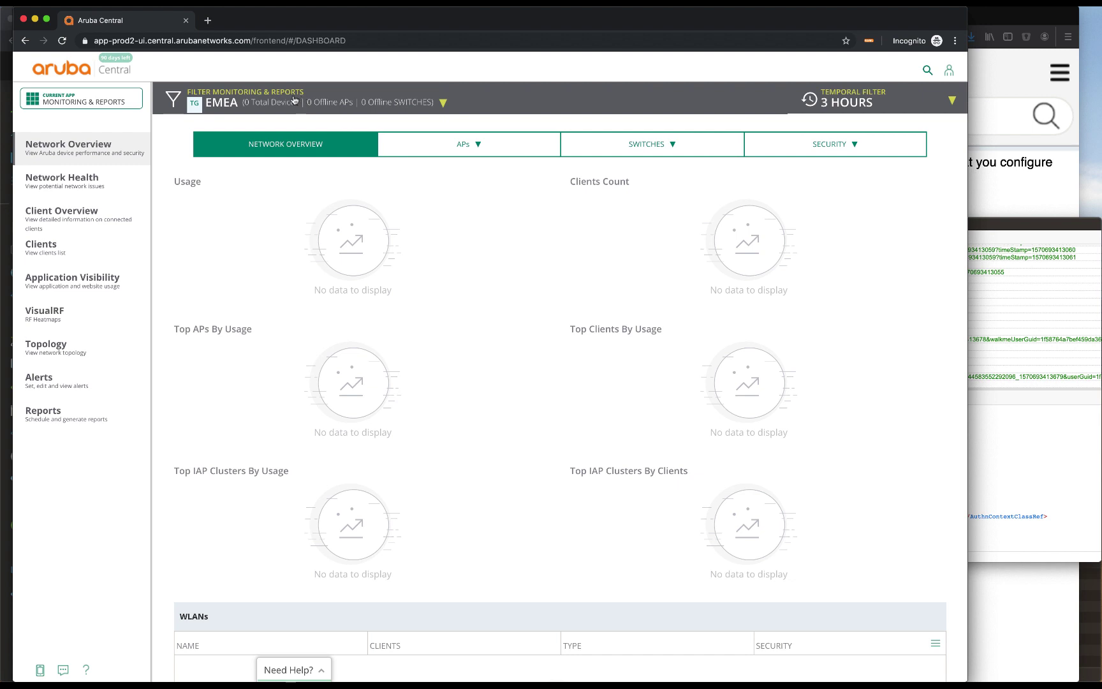
pyautogui.click(295, 100)
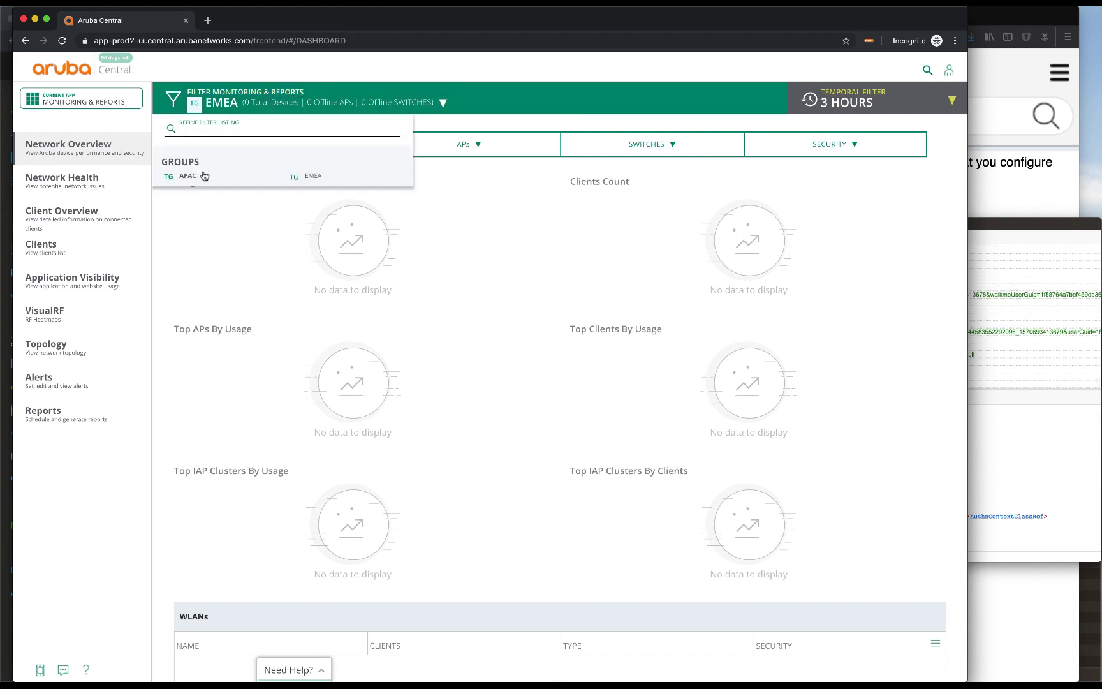
pyautogui.click(88, 107)
pyautogui.click(250, 191)
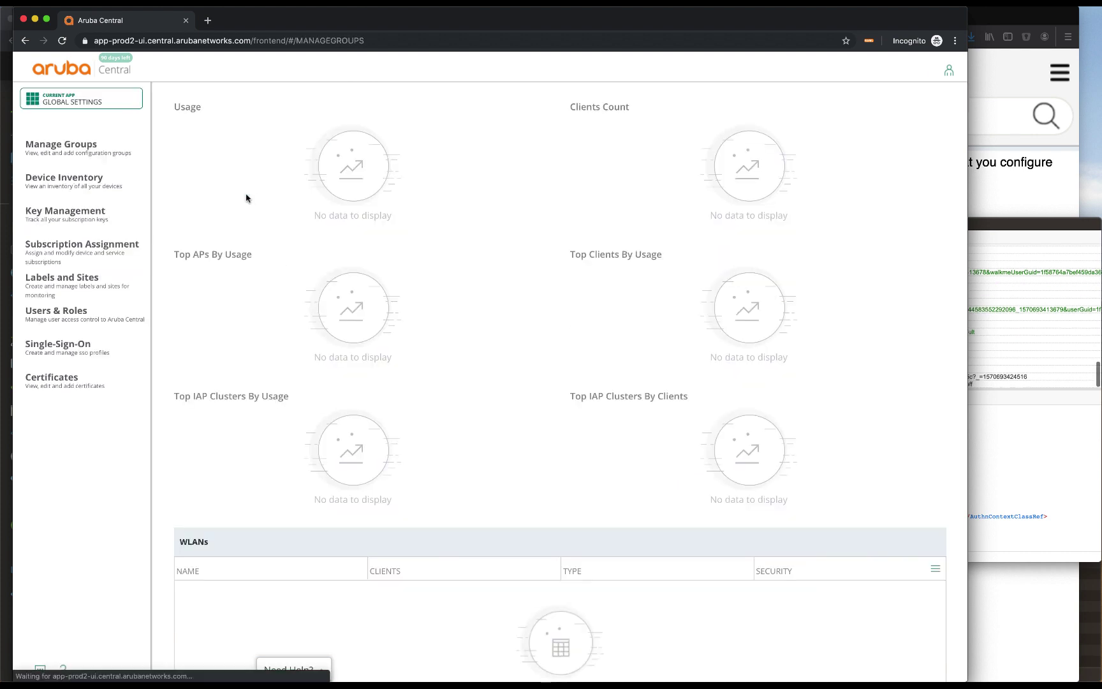
pyautogui.click(222, 306)
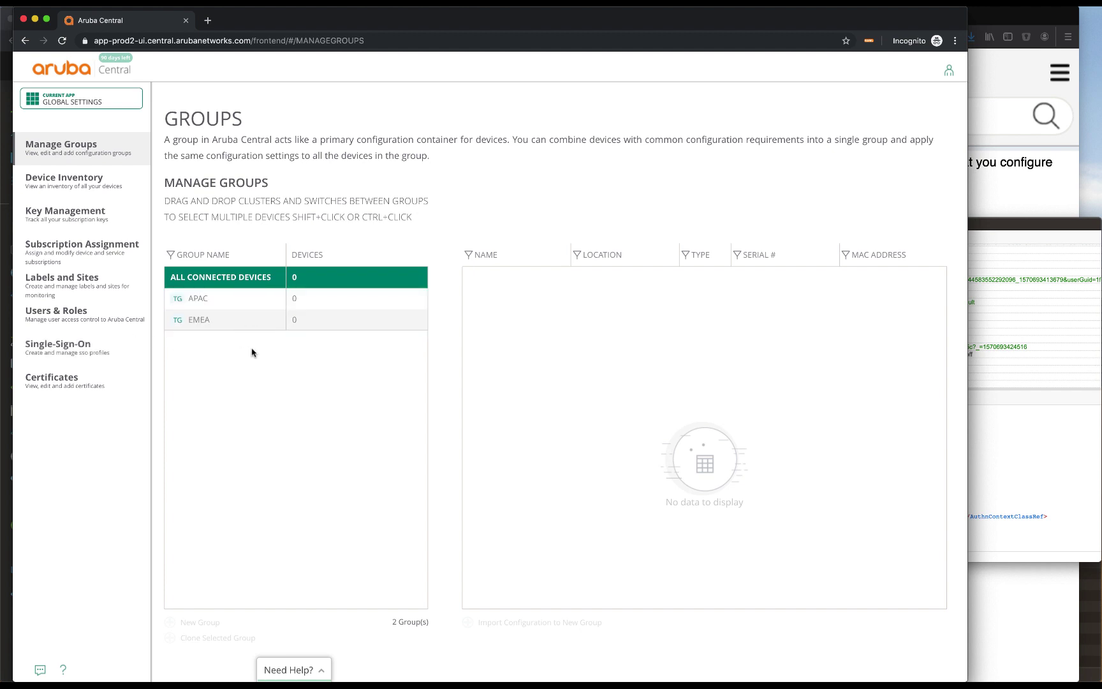
pyautogui.click(75, 320)
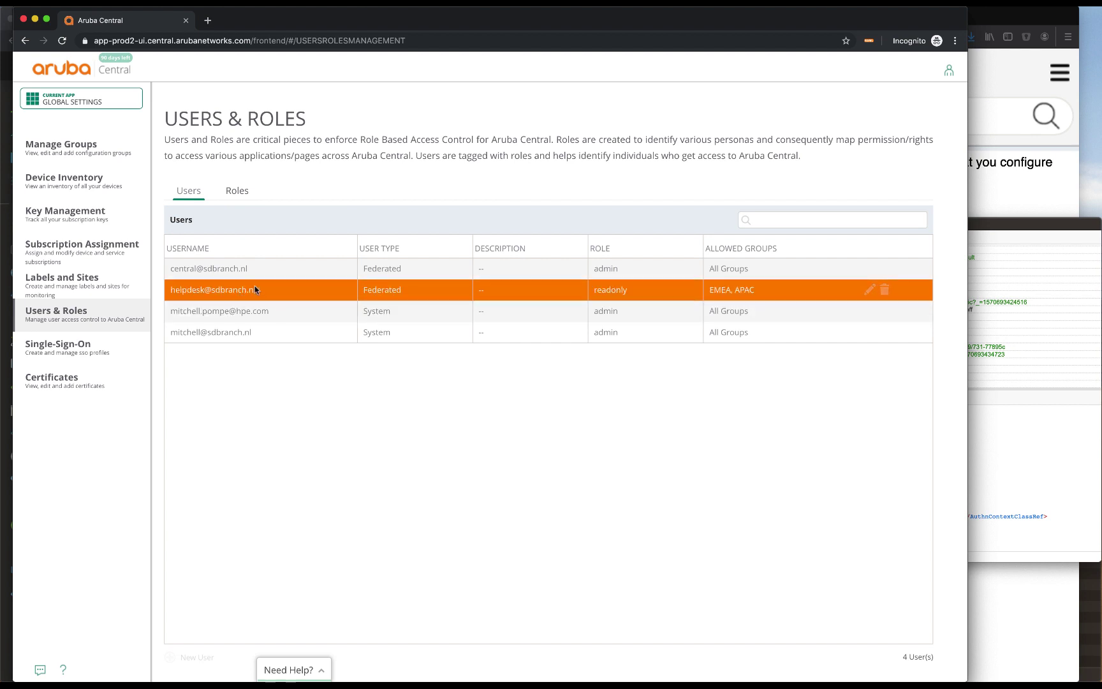
# In the admin Aruba Central session, show the Roles list under Users & Roles.
pyautogui.click(975, 199)
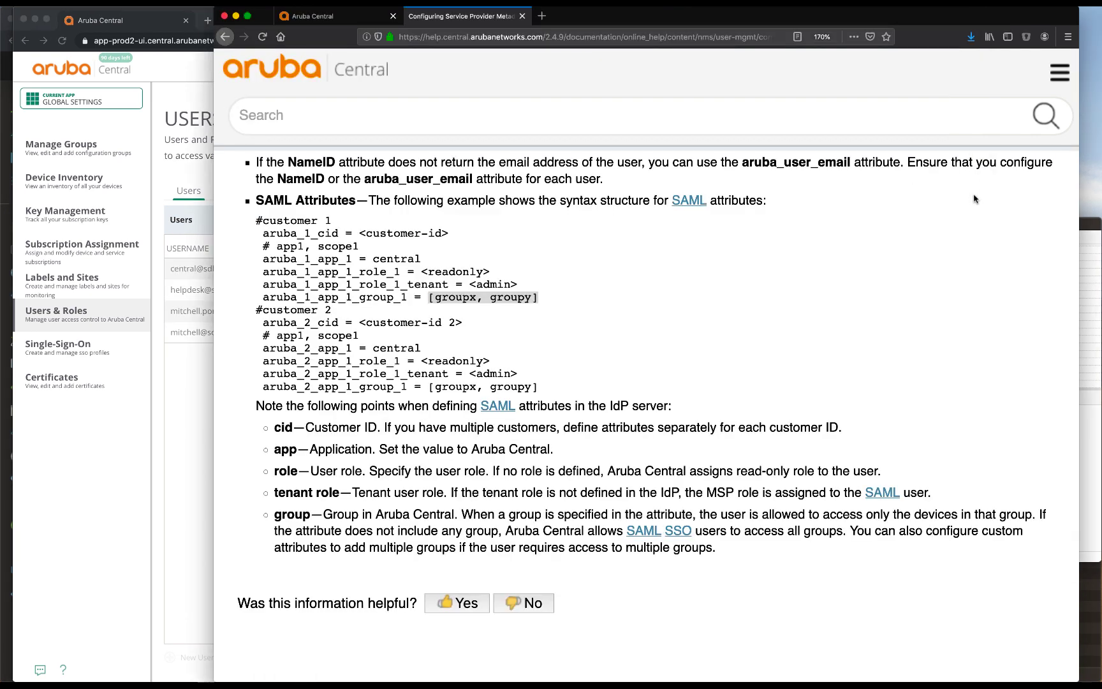
pyautogui.click(331, 19)
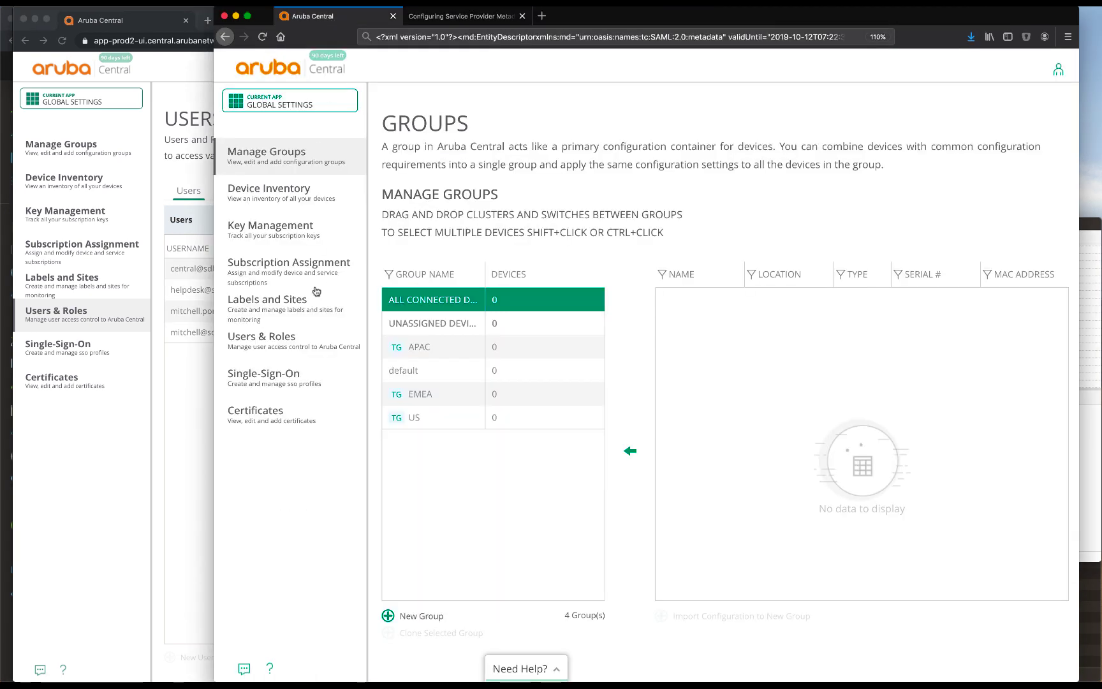
pyautogui.click(282, 348)
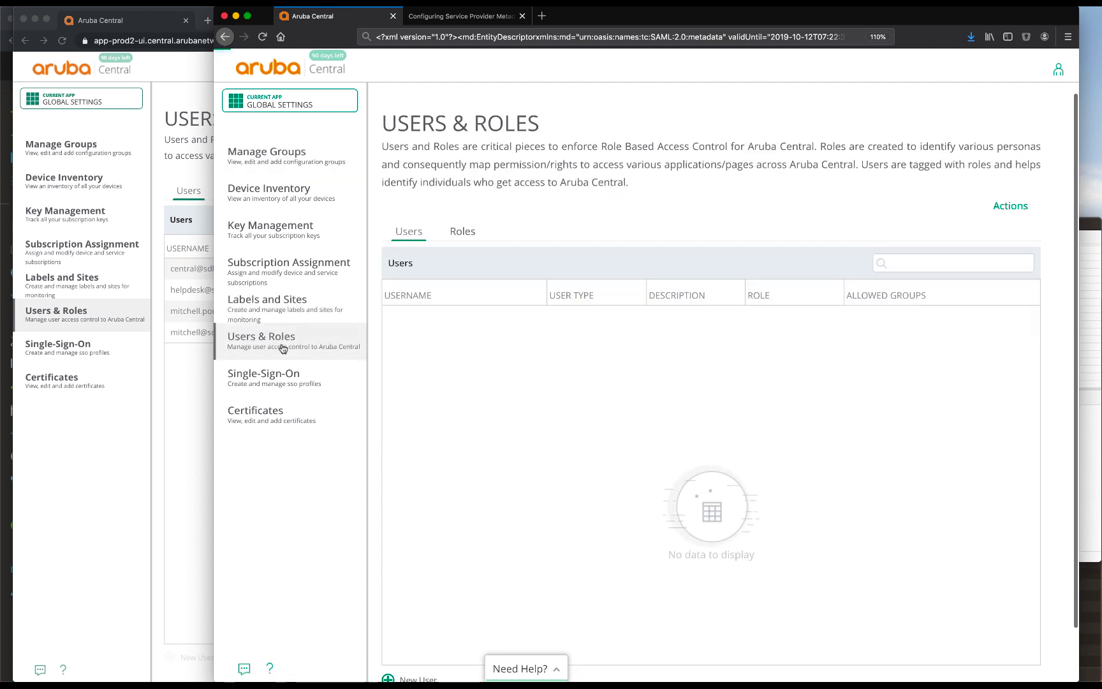
pyautogui.click(459, 240)
# Create and save a role named helpdesk with Devices and Subscription set to Block.
pyautogui.click(391, 652)
pyautogui.write('helpdesk')
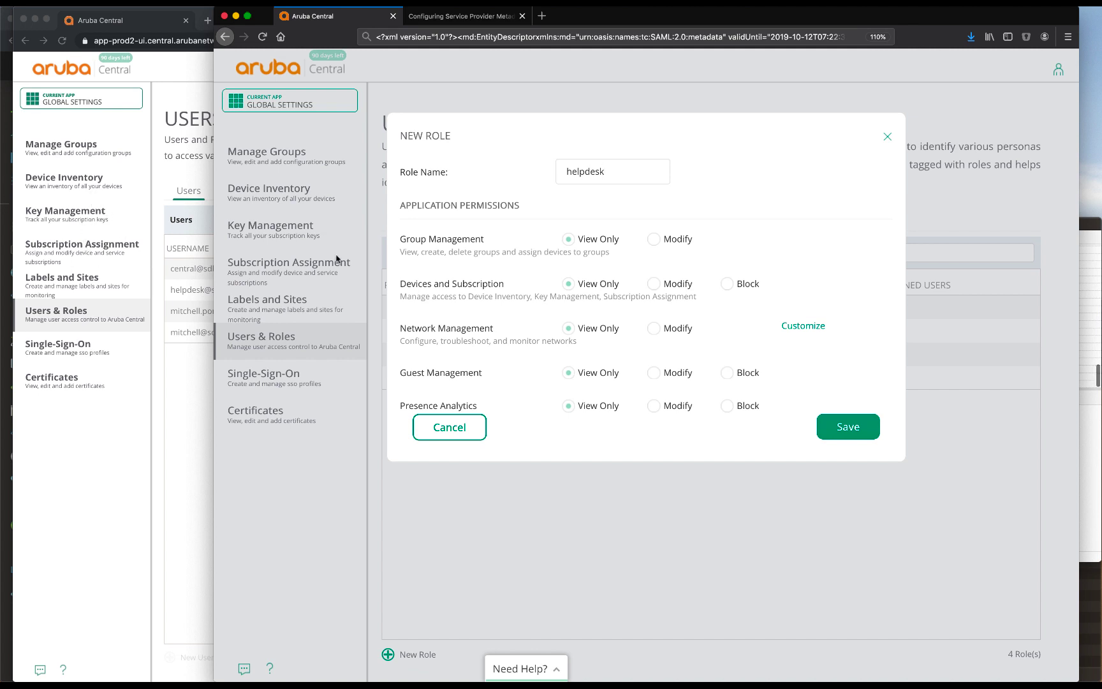
pyautogui.click(731, 285)
pyautogui.click(850, 438)
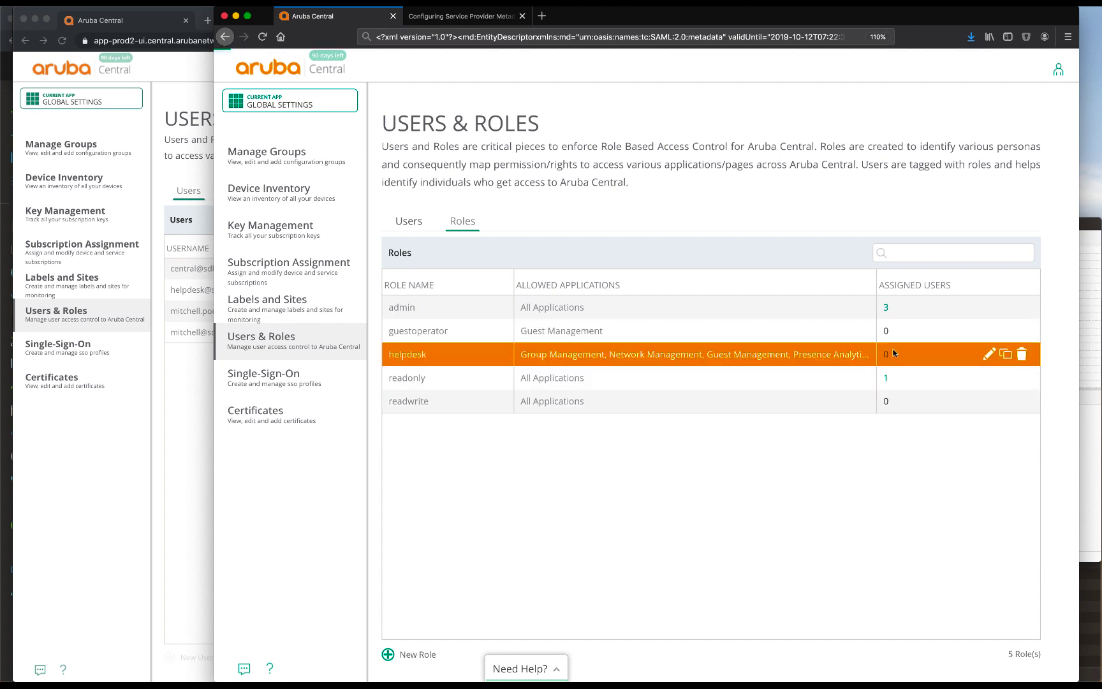
# Look up the aruba_1_app_1_role_1 attribute name in the help page, close Aruba Central, return to Azure.
pyautogui.click(427, 17)
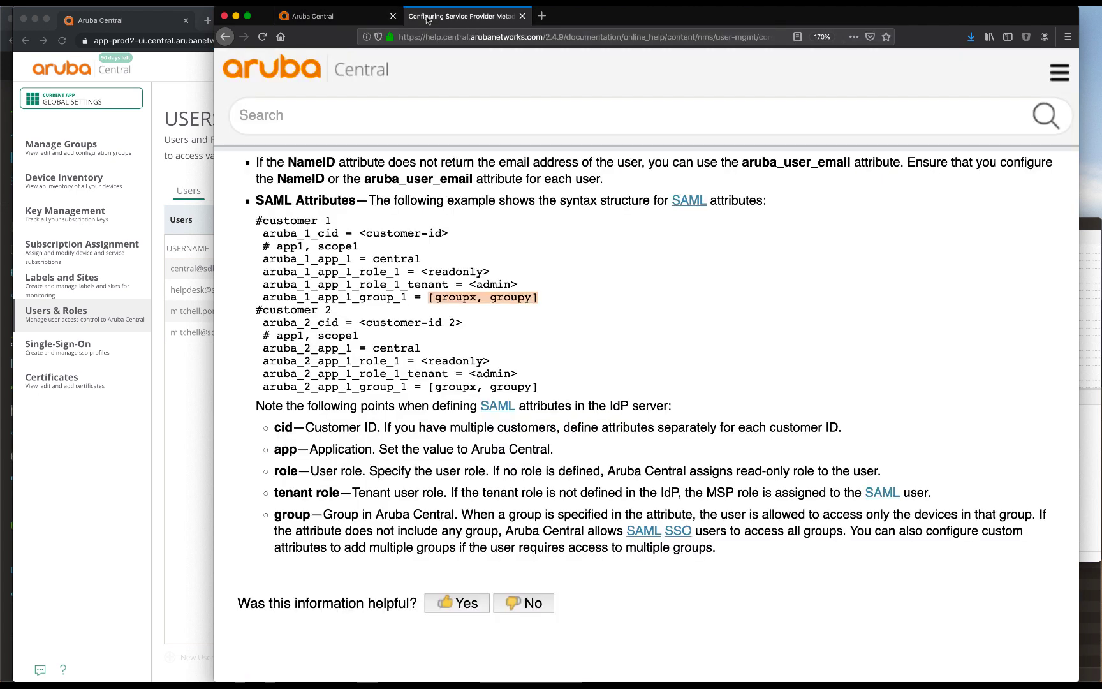
pyautogui.doubleClick(391, 273)
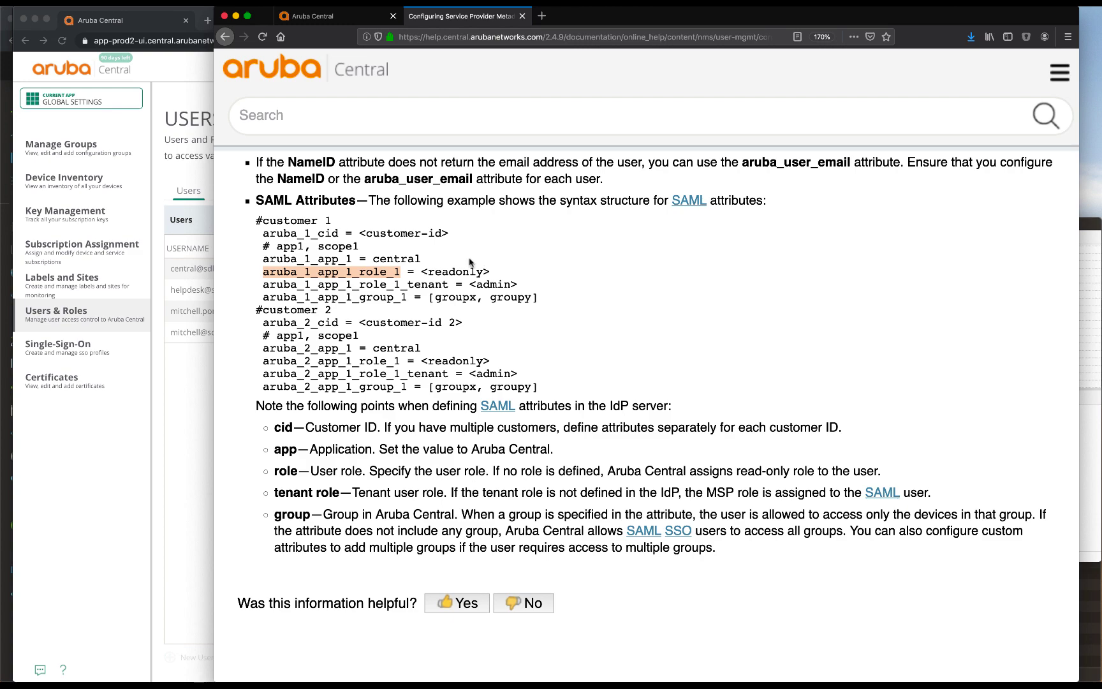
pyautogui.click(134, 444)
pyautogui.press('super+w')
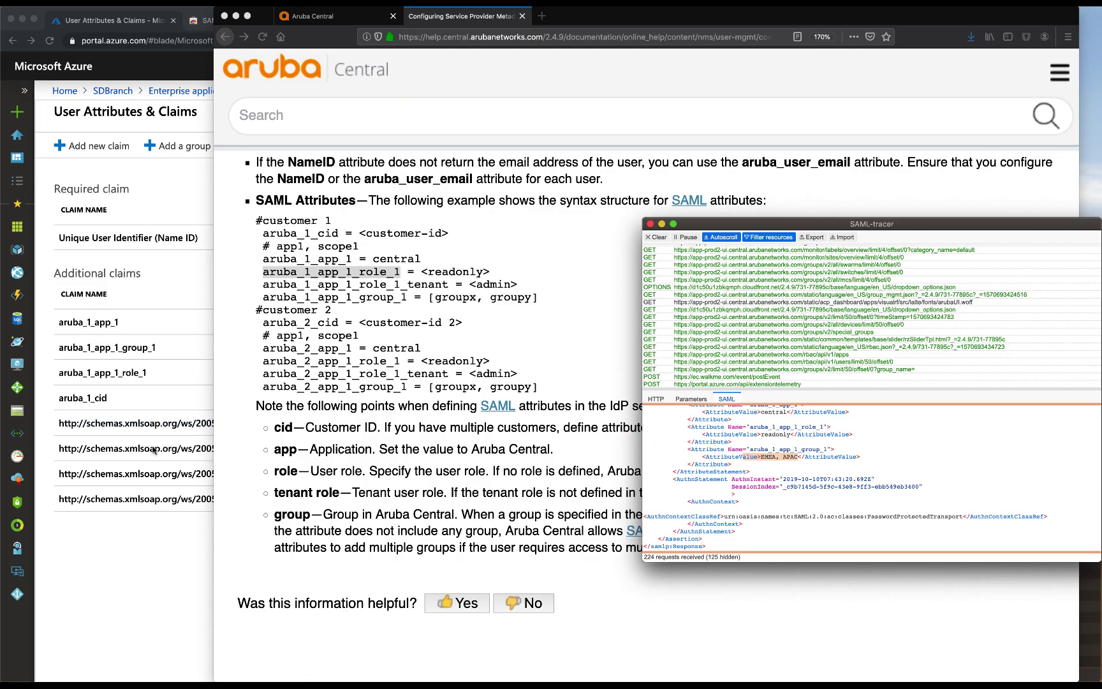
pyautogui.click(150, 521)
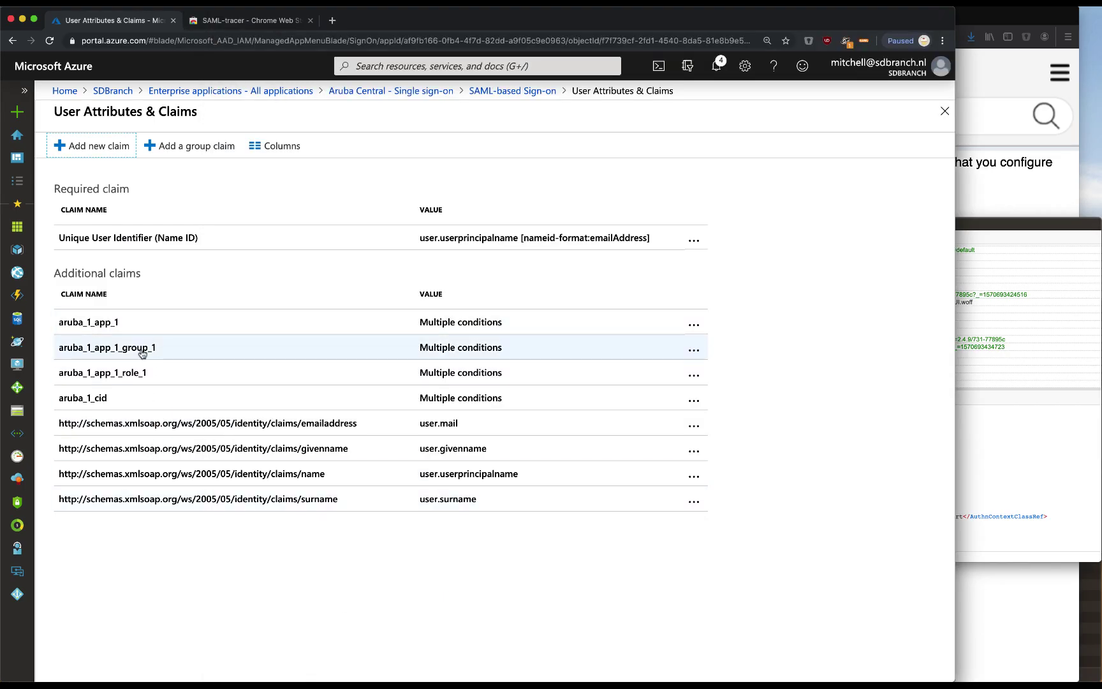
# Change the aruba_1_app_1_role_1 readonly condition's value to helpdesk, save, and open an incognito window.
pyautogui.click(140, 377)
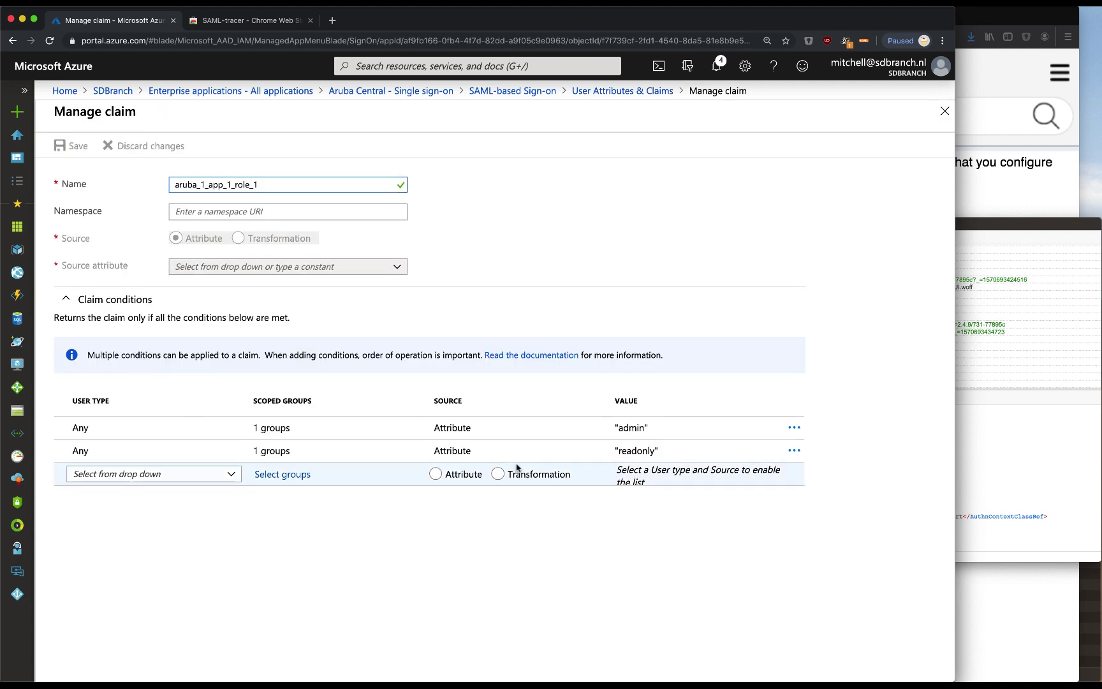
pyautogui.click(293, 450)
pyautogui.click(642, 451)
pyautogui.write('helpdesk')
pyautogui.click(695, 469)
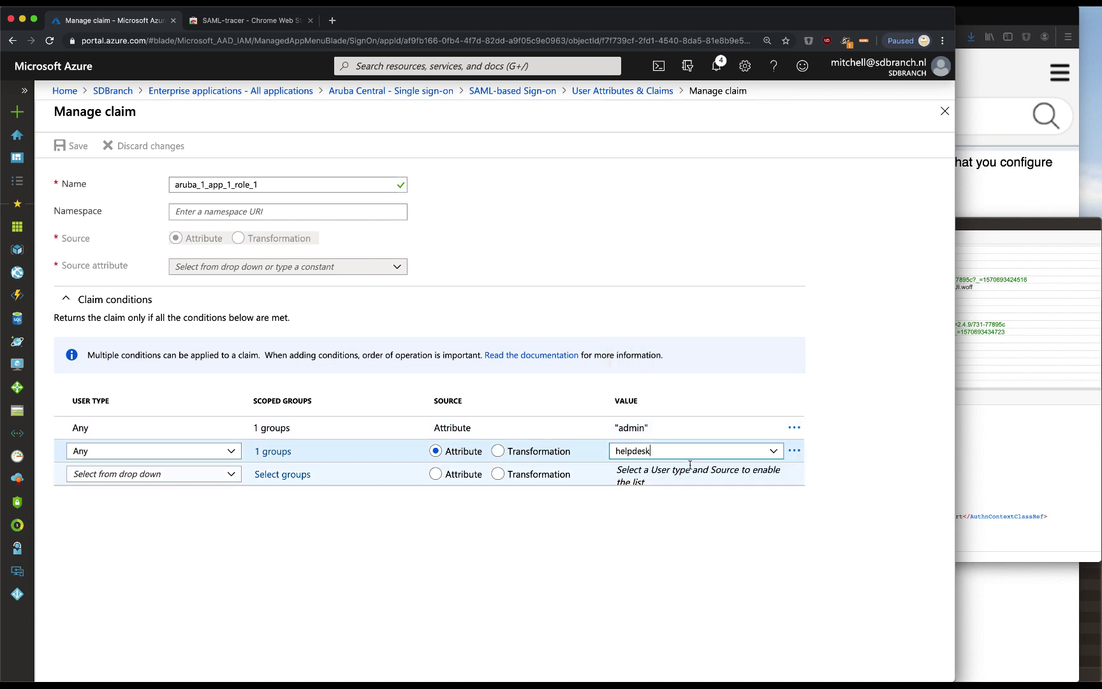
pyautogui.click(71, 146)
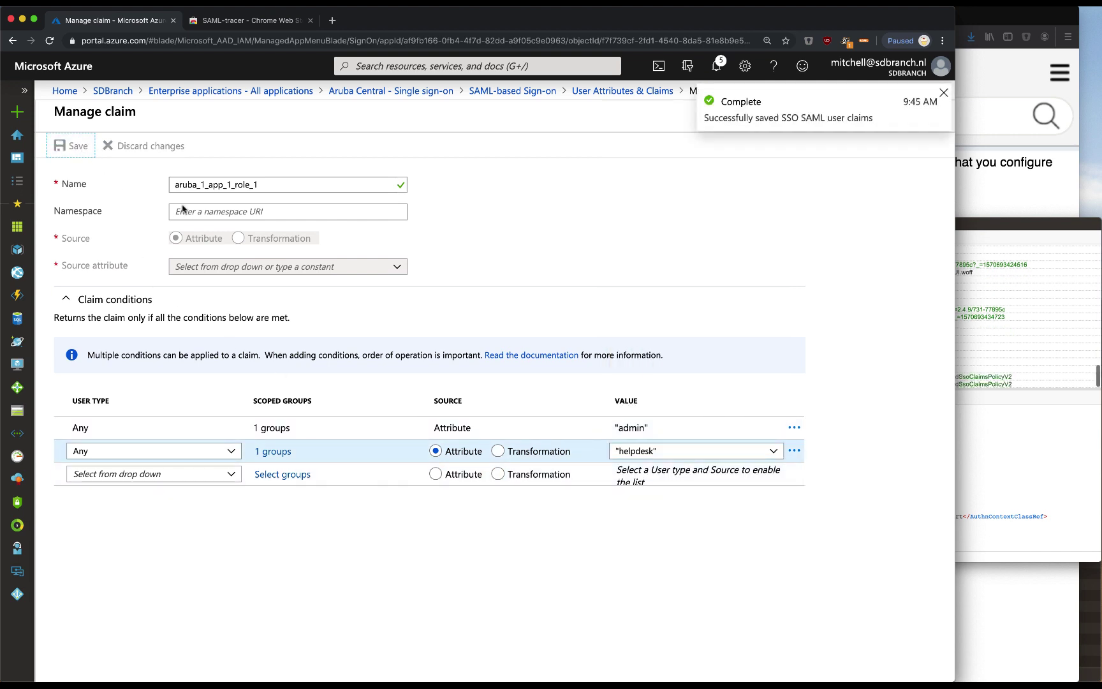
pyautogui.press('super+shift+n')
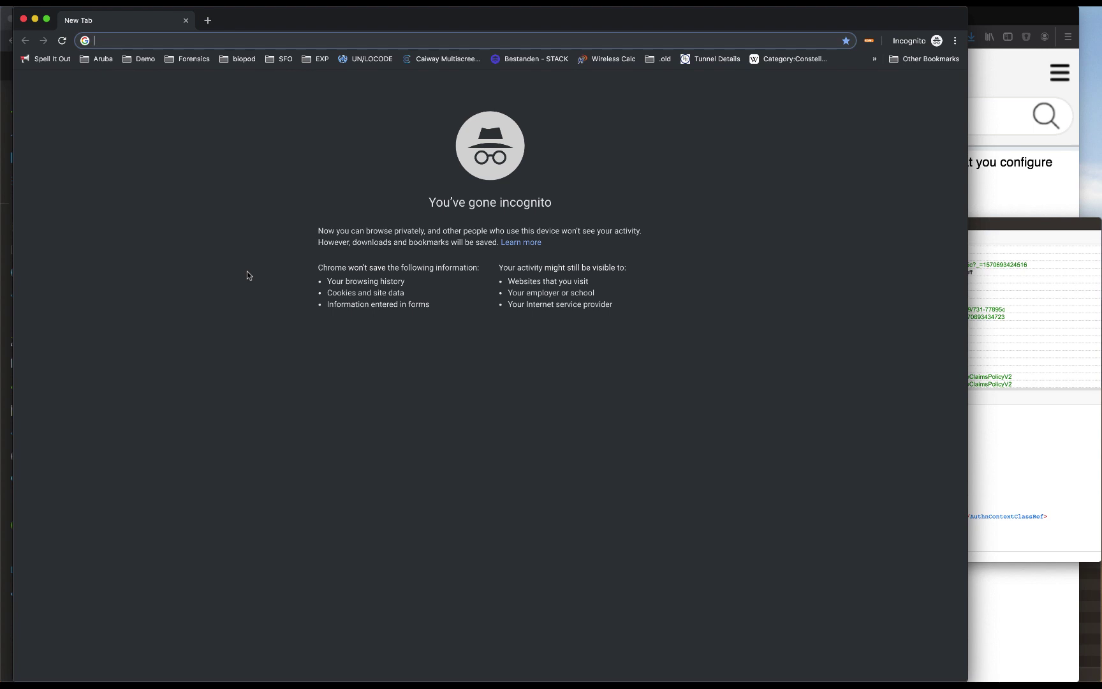
# Open the Aruba Central login portal and choose the US-2 region.
pyautogui.write('portal')
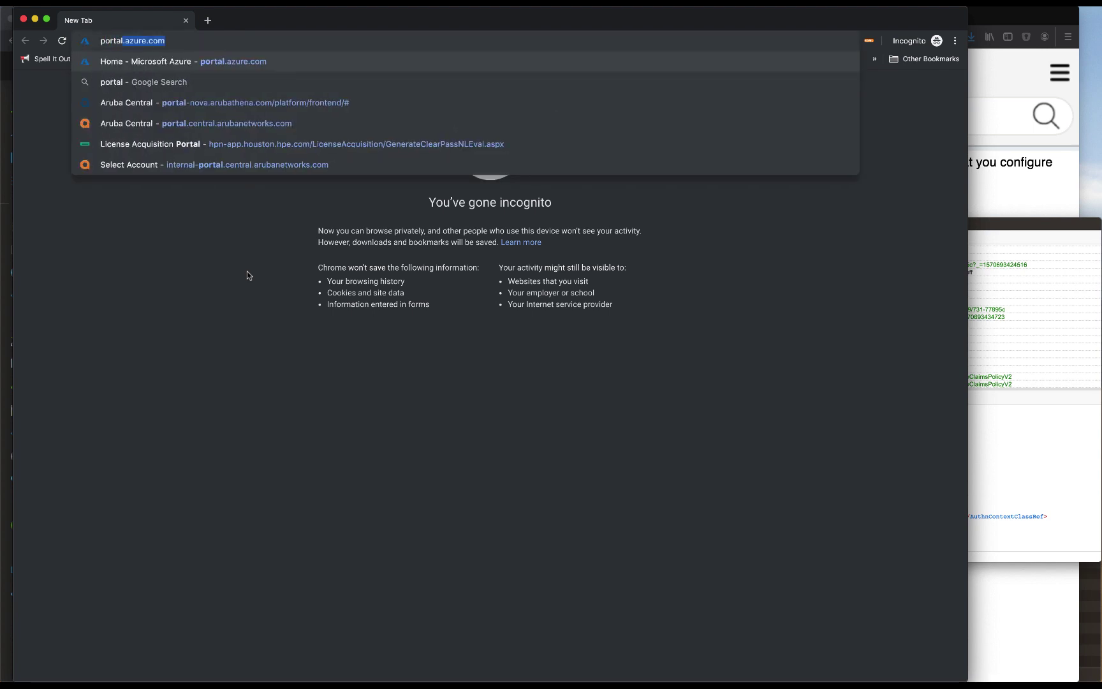
pyautogui.click(234, 125)
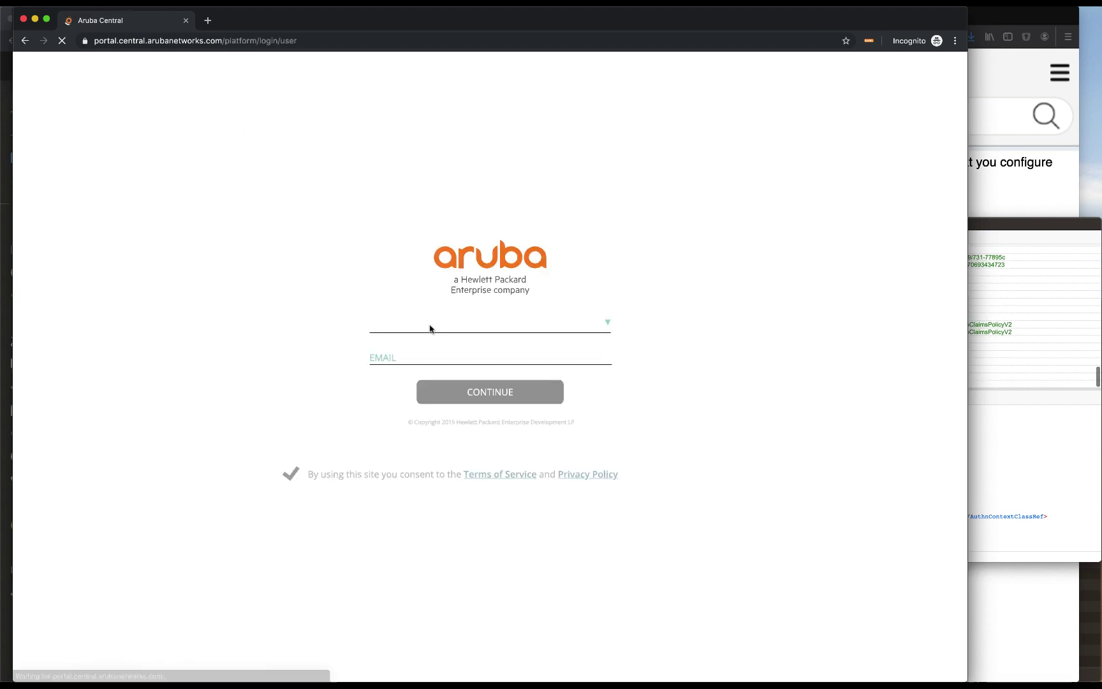
pyautogui.click(418, 326)
pyautogui.click(402, 384)
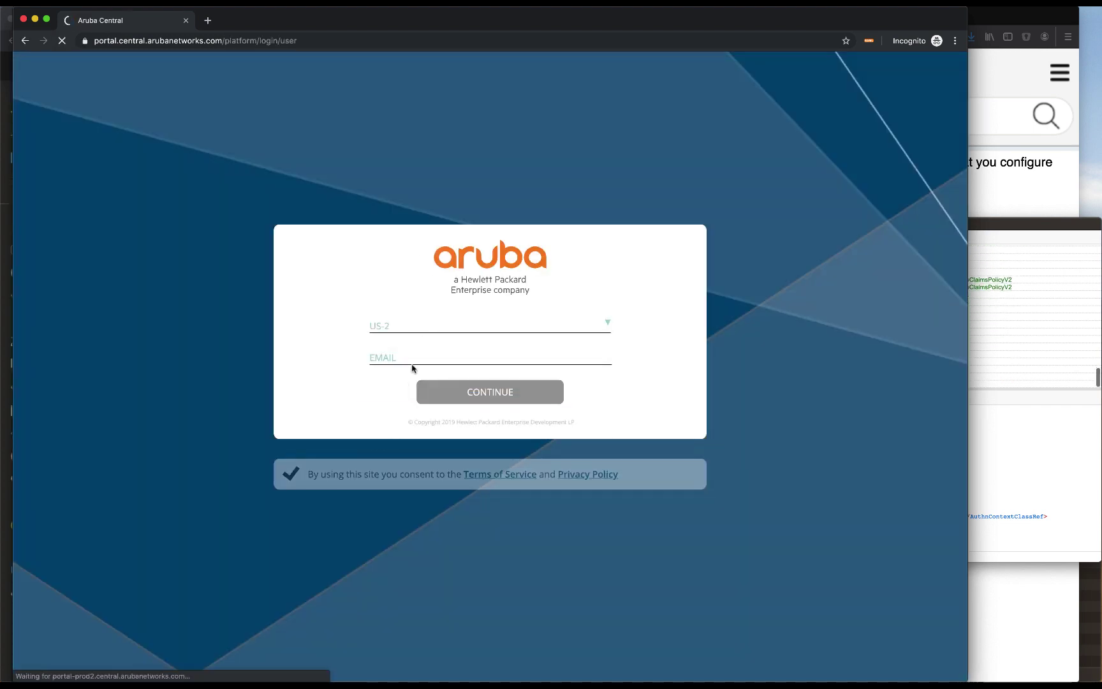
# Enter the helpdesk account's email and continue to the Microsoft sign-in, clearing old tracer requests.
pyautogui.click(417, 351)
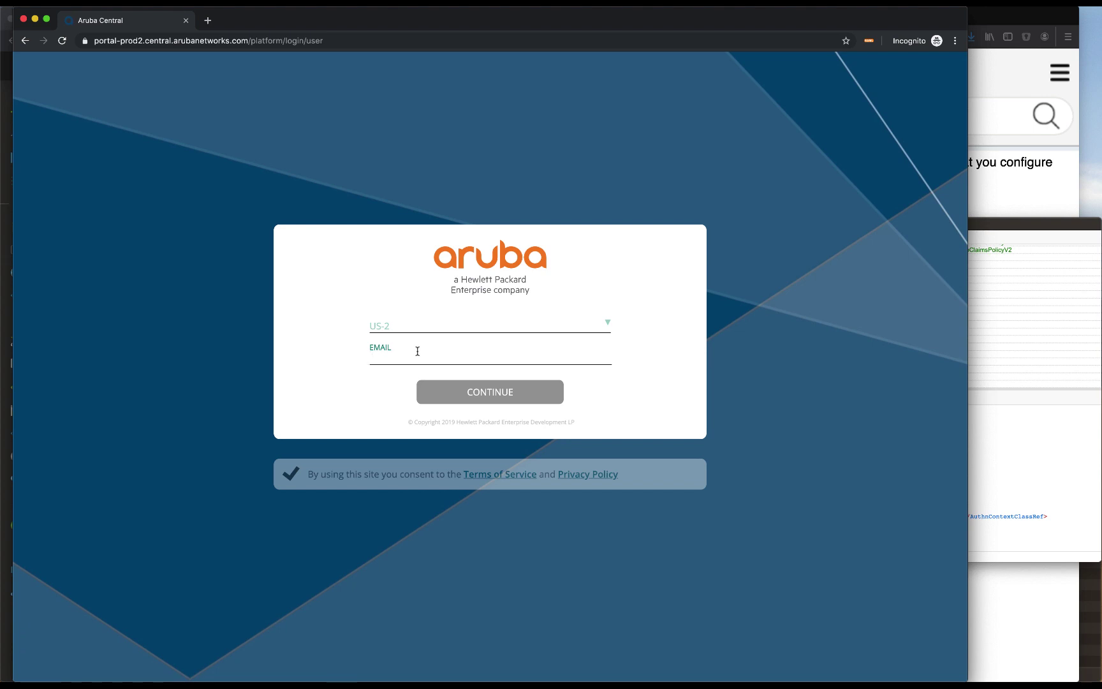
pyautogui.press('super+a')
pyautogui.click(496, 392)
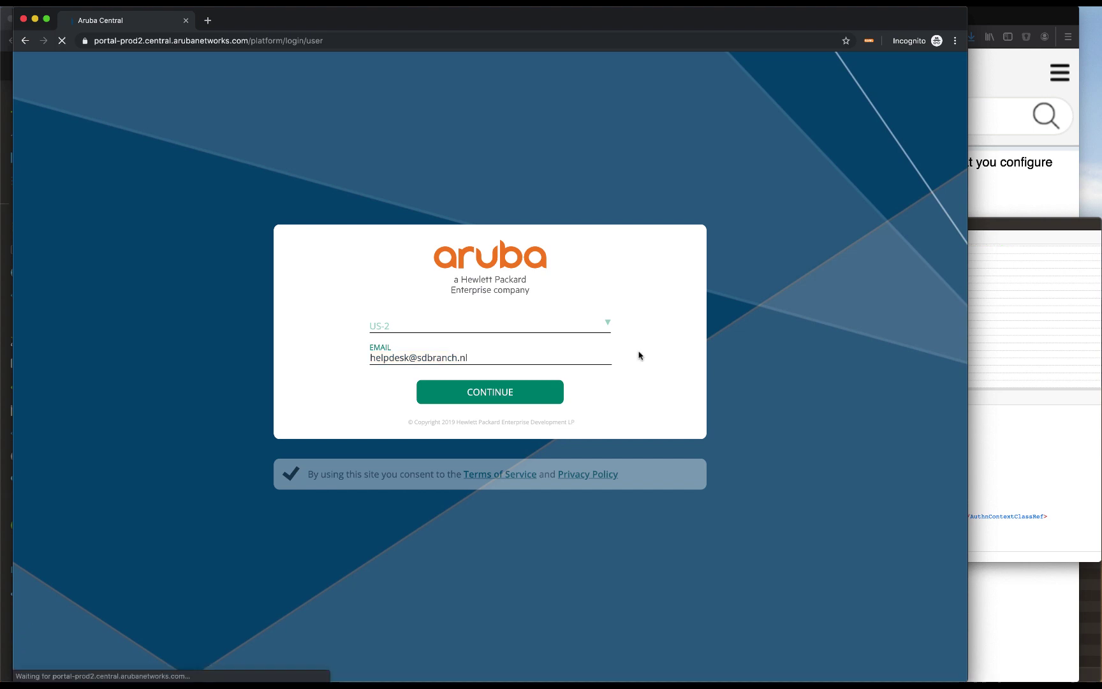
pyautogui.click(1007, 345)
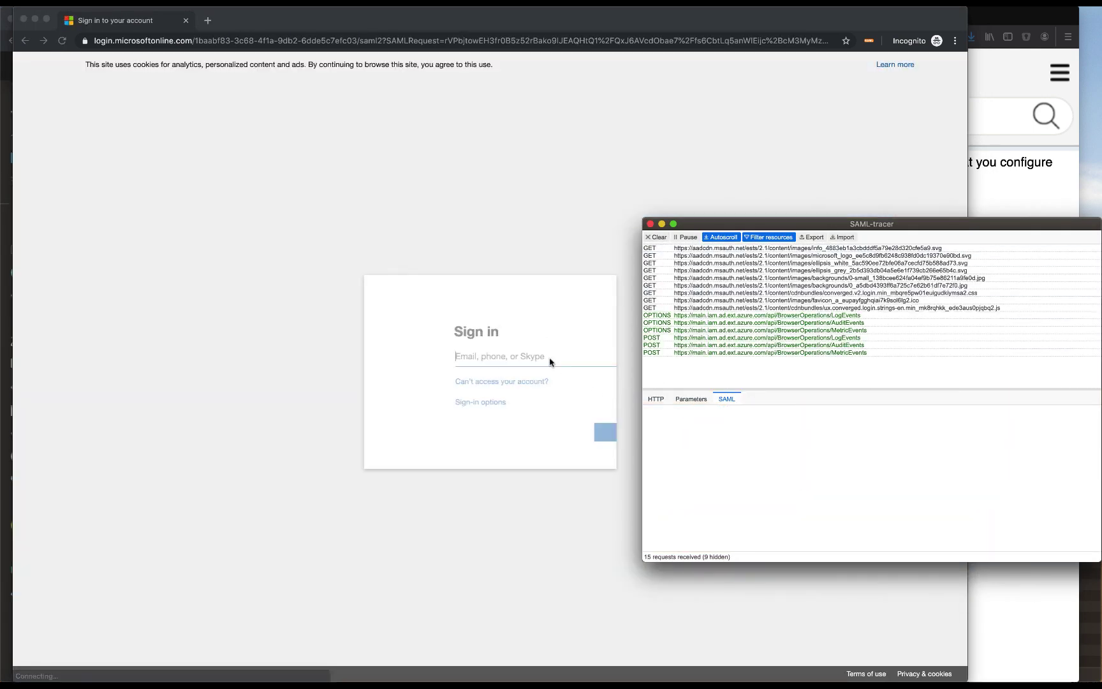
pyautogui.click(497, 359)
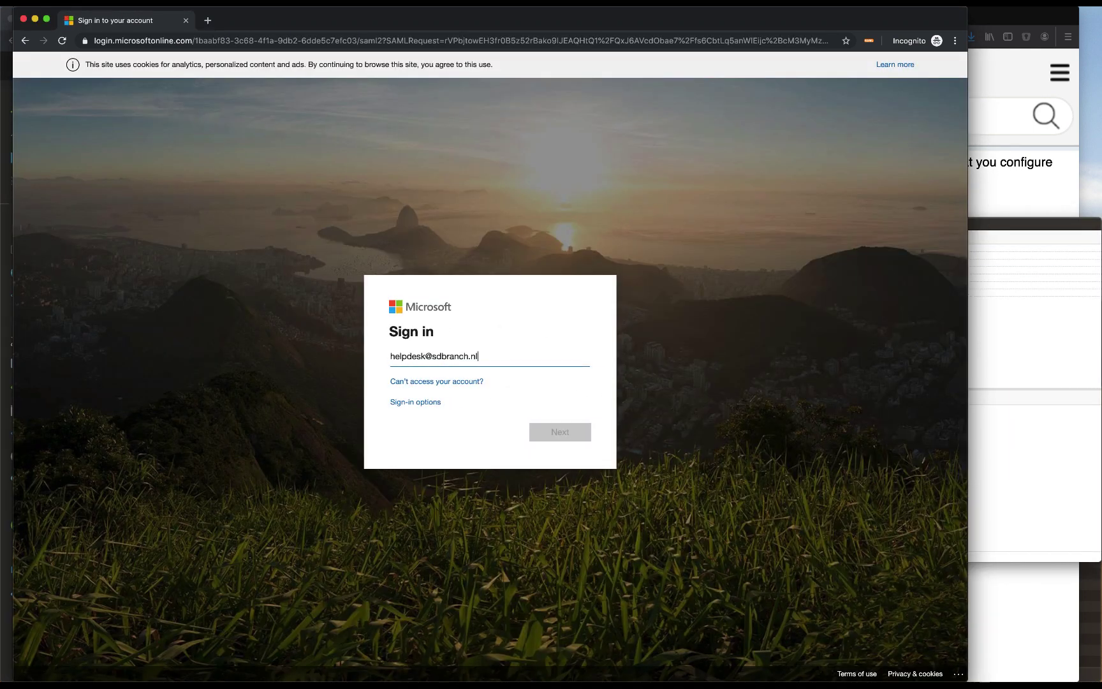
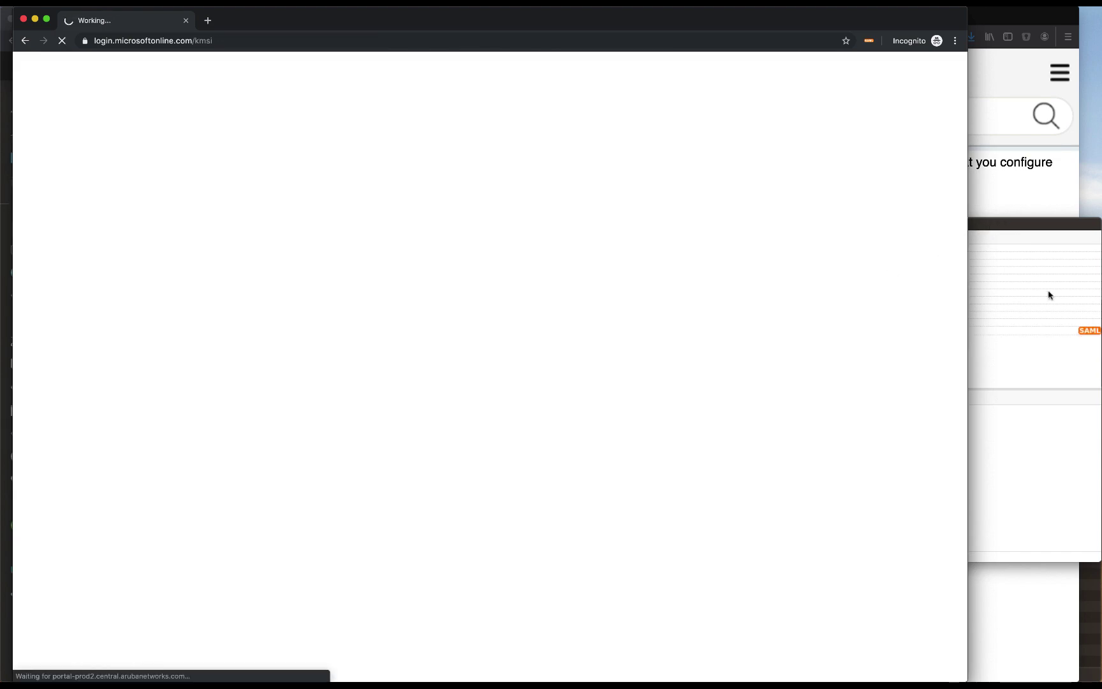
# Finish the sign-in and confirm the SAML-tracer response carries the helpdesk role attribute.
pyautogui.click(1081, 332)
pyautogui.click(1082, 332)
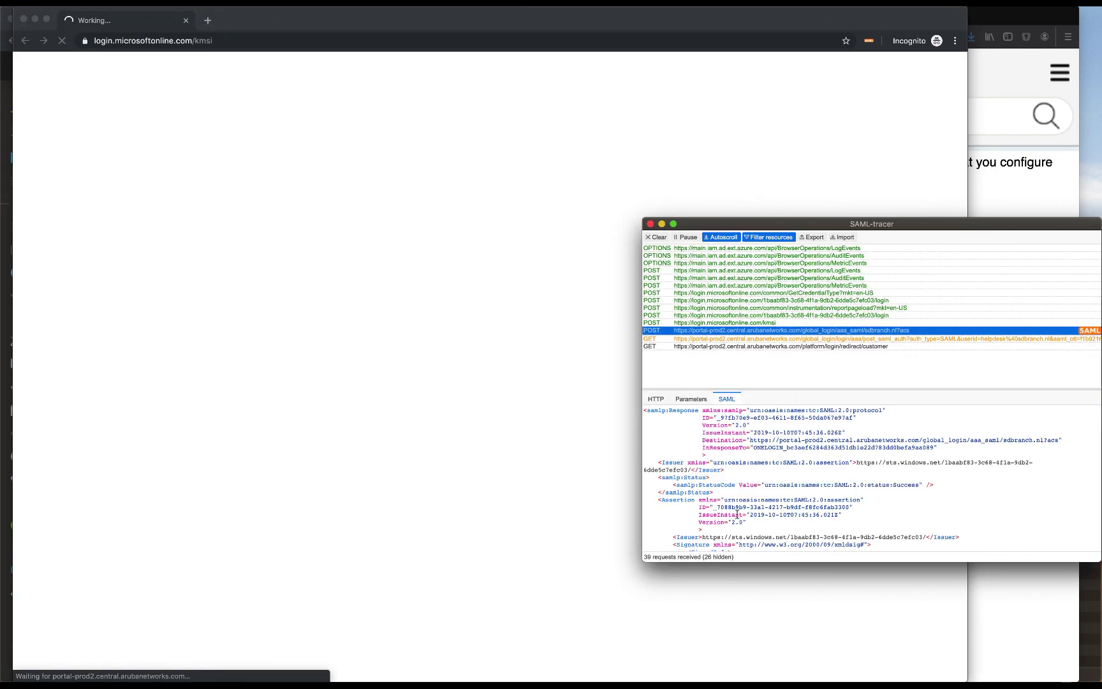
pyautogui.scroll(-15, 732, 507)
pyautogui.doubleClick(785, 458)
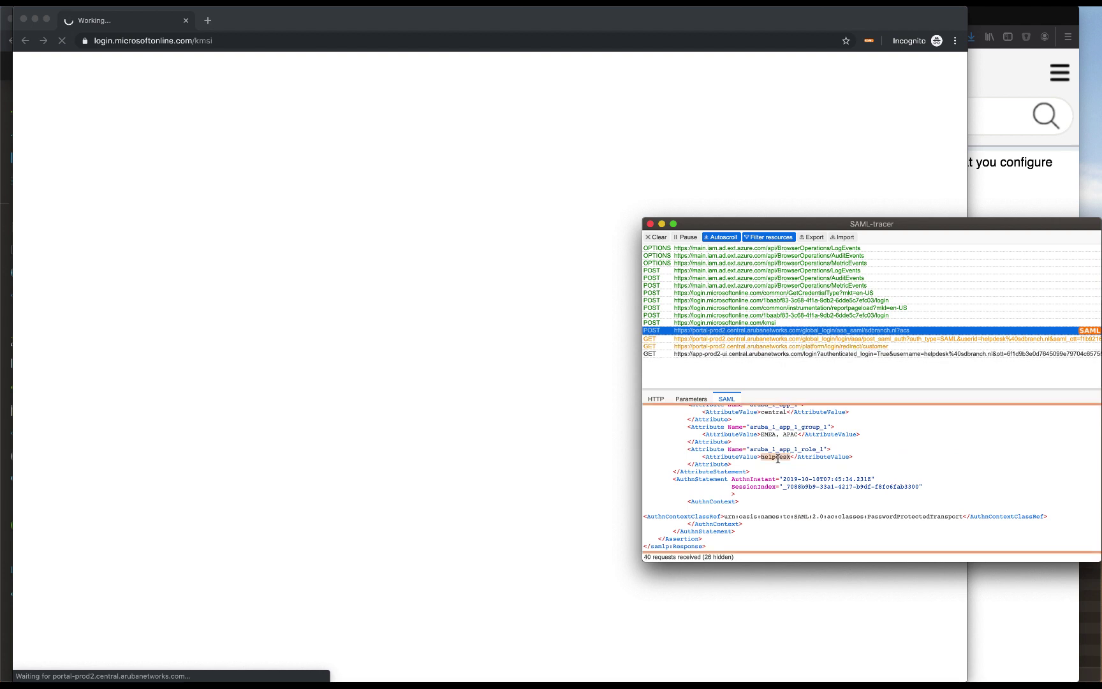
# Back in Aruba Central, dismiss the welcome message and switch the current app to Global Settings.
pyautogui.click(499, 526)
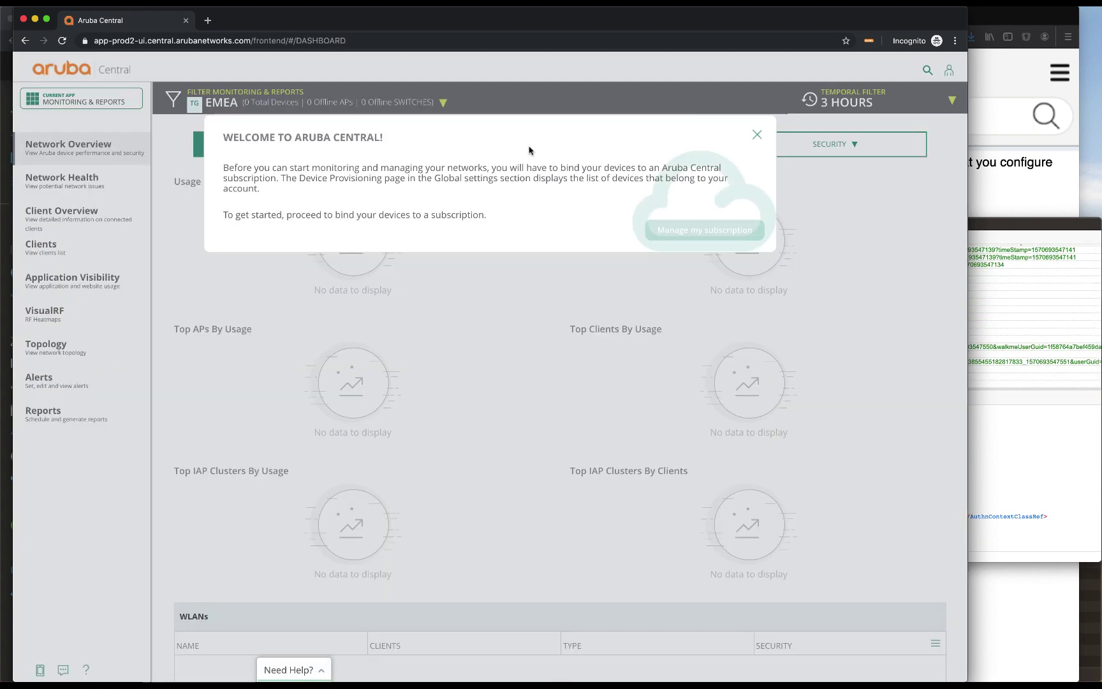
pyautogui.click(758, 141)
pyautogui.click(81, 98)
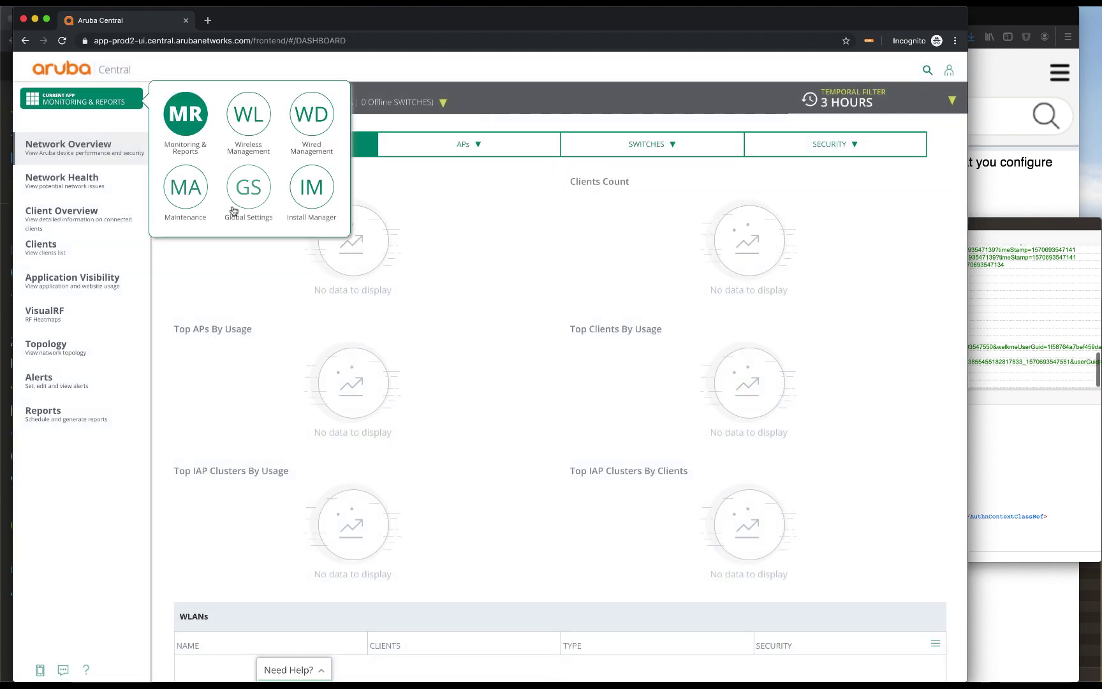
pyautogui.click(246, 195)
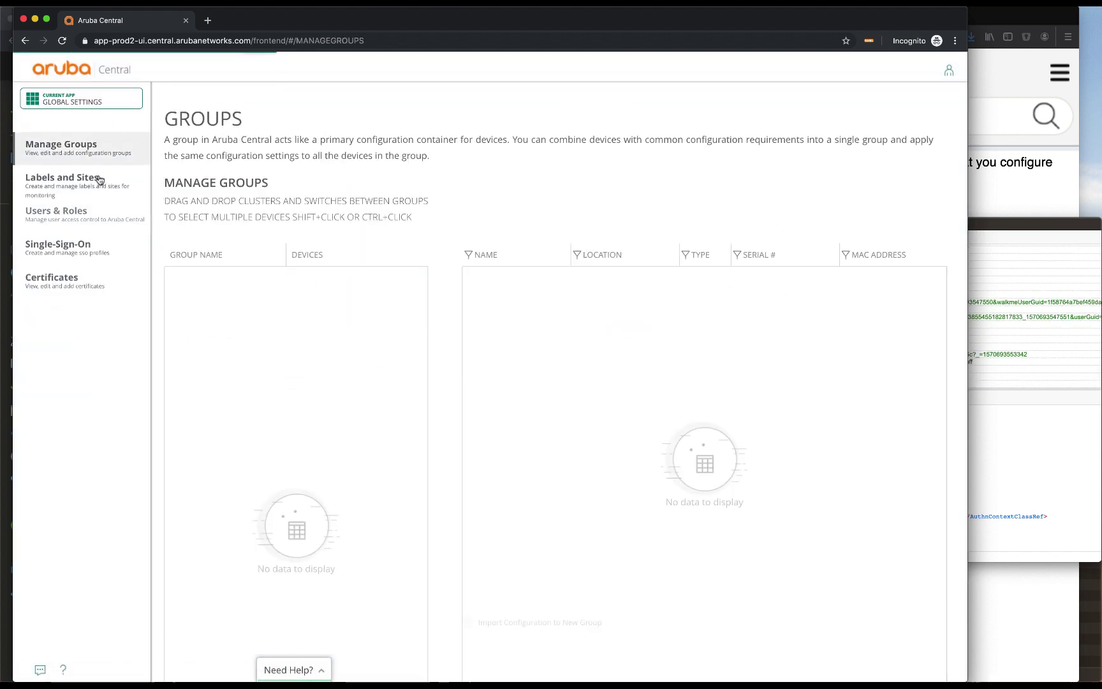
# On Users & Roles, view the Roles list and verify the helpdesk role has 1 assigned user.
pyautogui.click(91, 213)
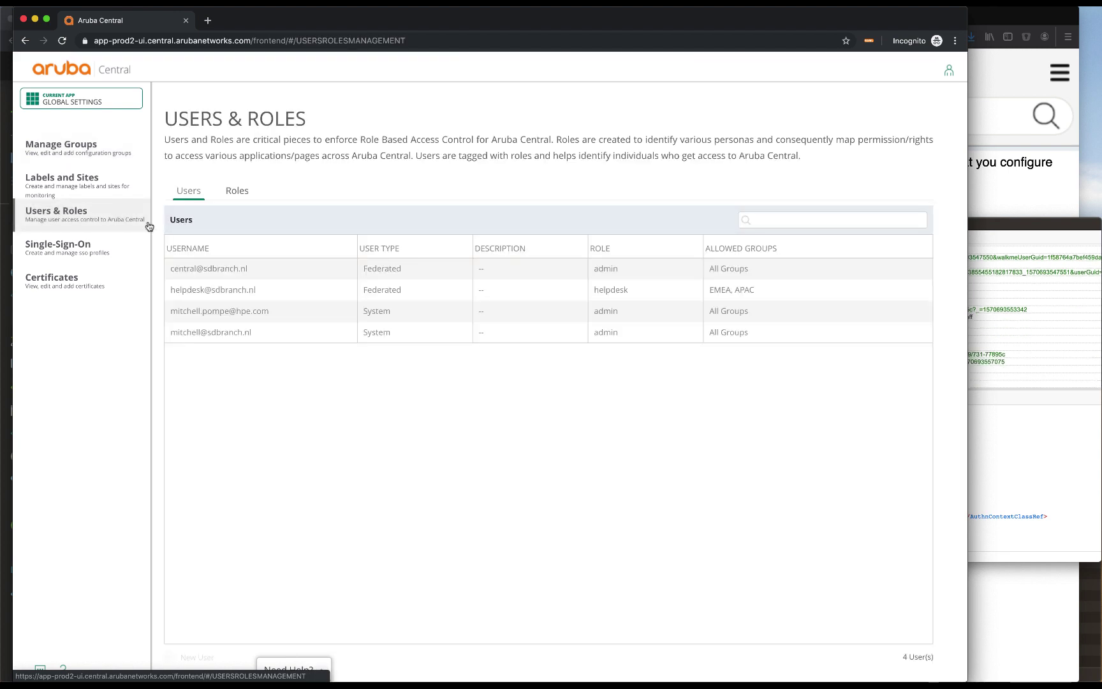
pyautogui.click(623, 290)
pyautogui.click(236, 190)
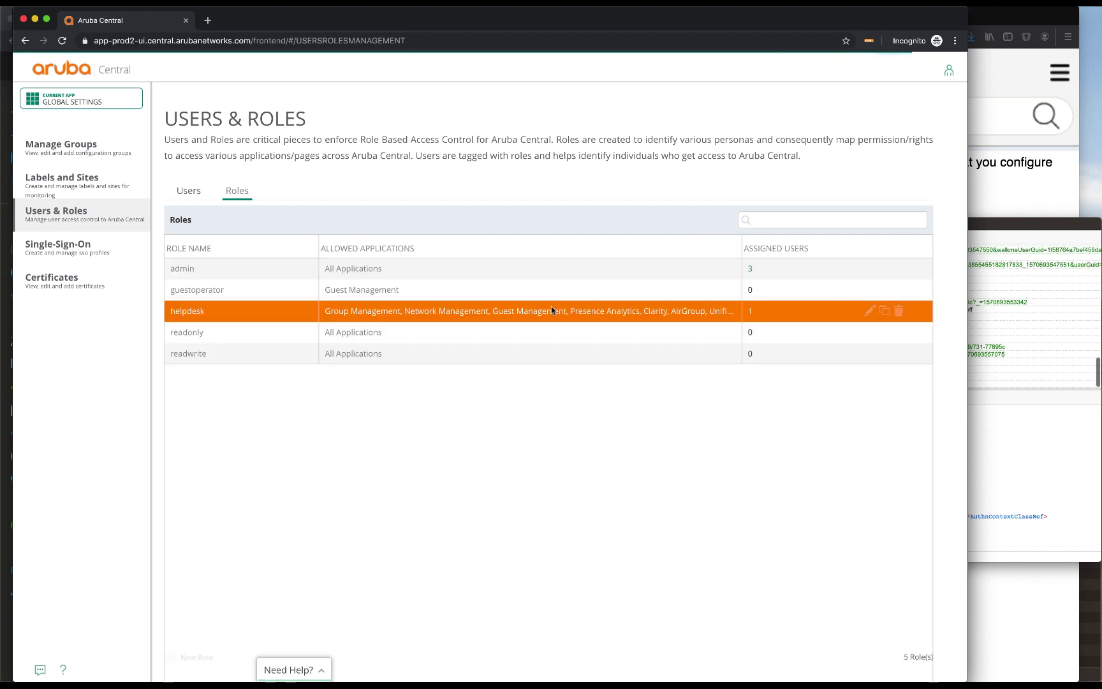
pyautogui.click(736, 313)
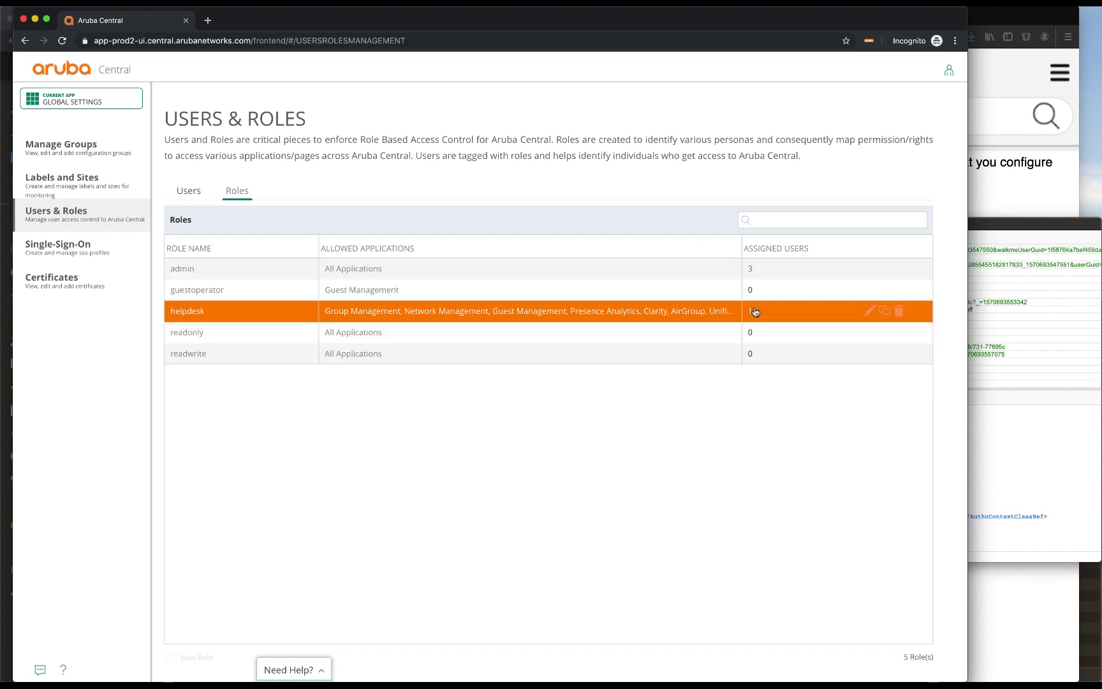
pyautogui.click(751, 311)
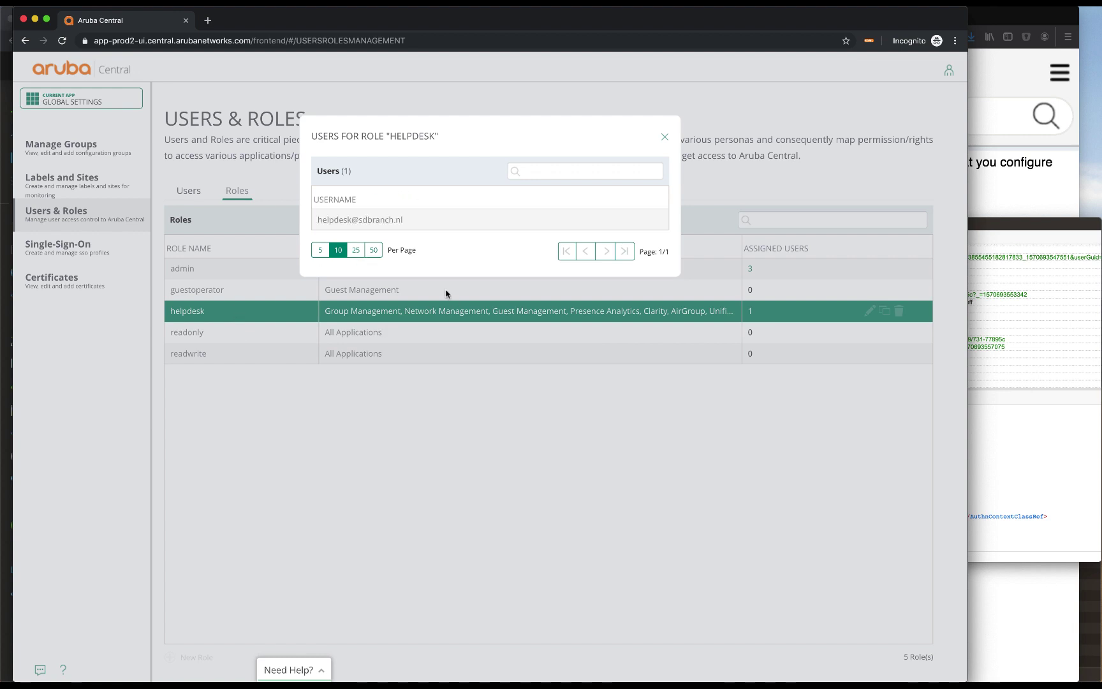
pyautogui.click(667, 136)
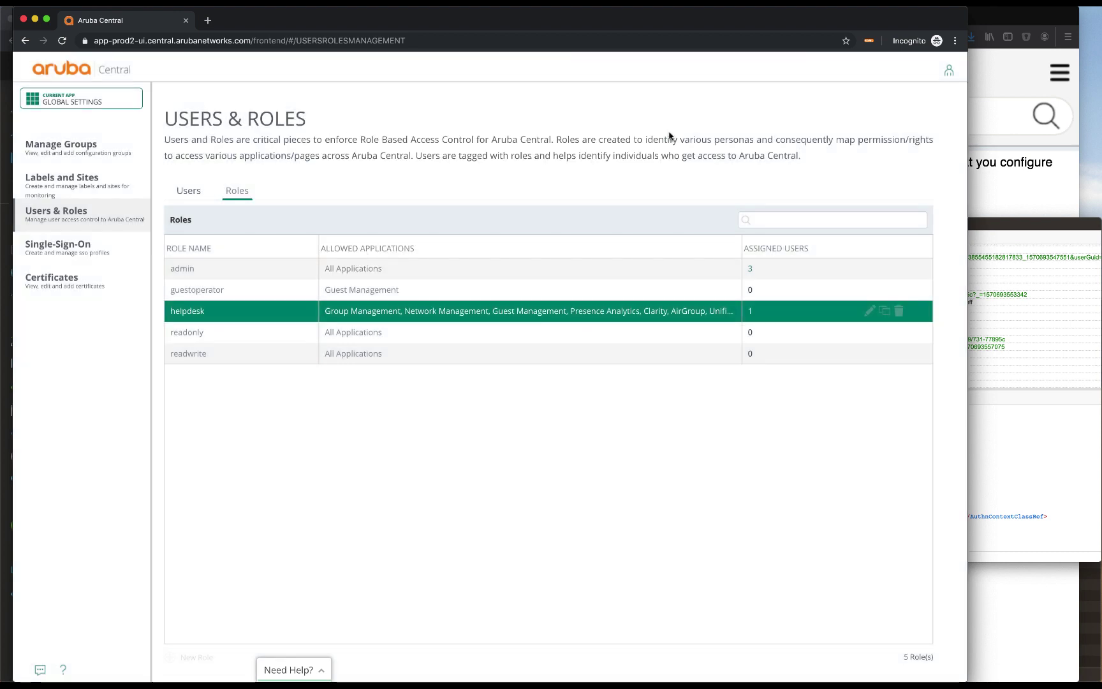